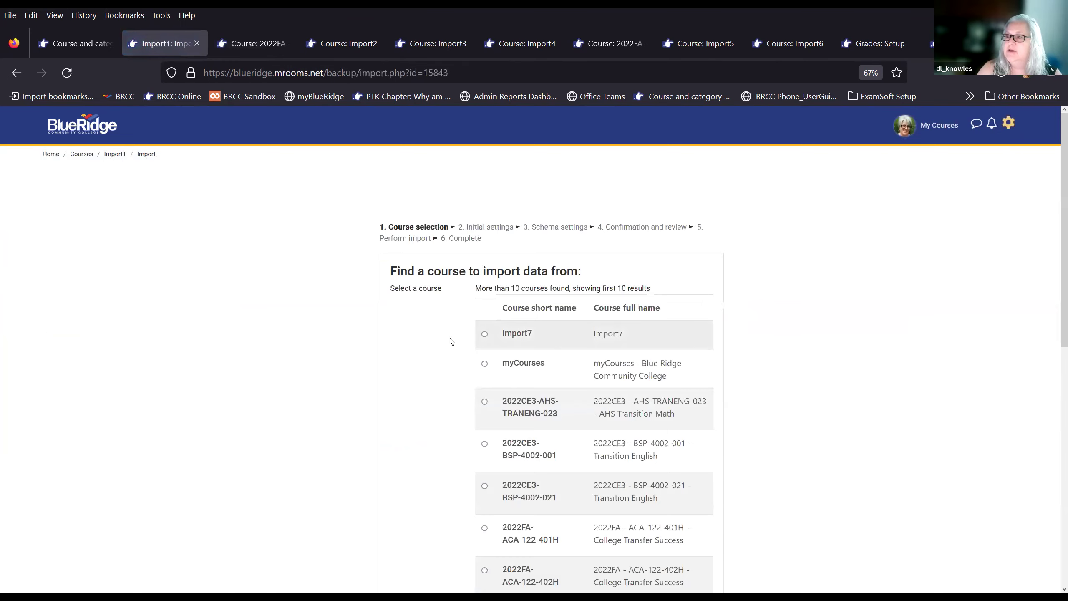
# Step: Search for "2022FA - ACA-122-404H - College Transfer Success", select that course as the import source and continue to the initial settings
pyautogui.scroll(-1, 460, 515)
pyautogui.click(517, 467)
pyautogui.write('College Transfer Success')
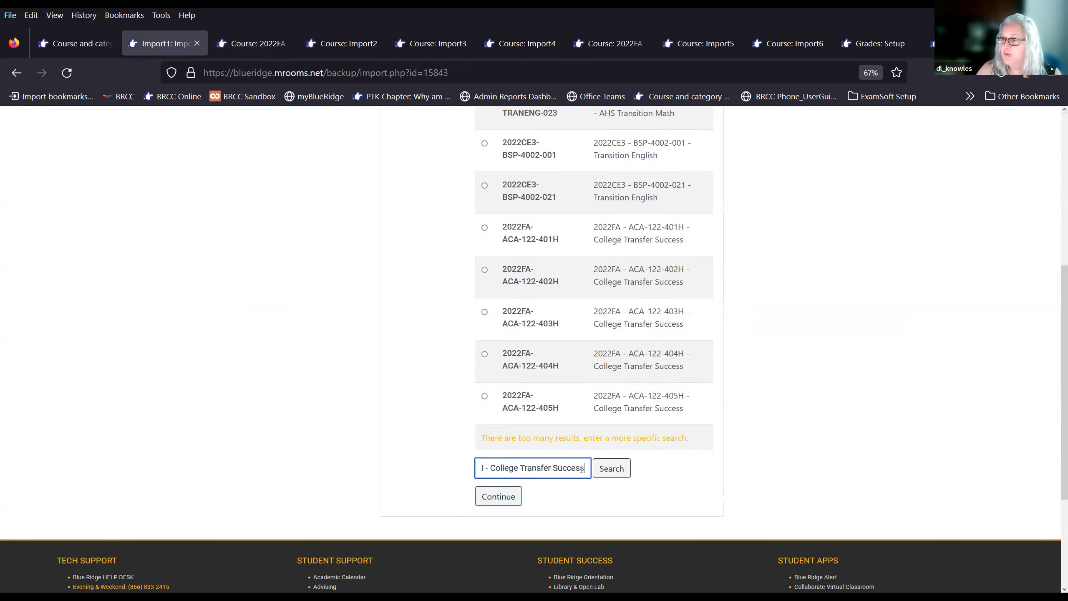
pyautogui.click(612, 468)
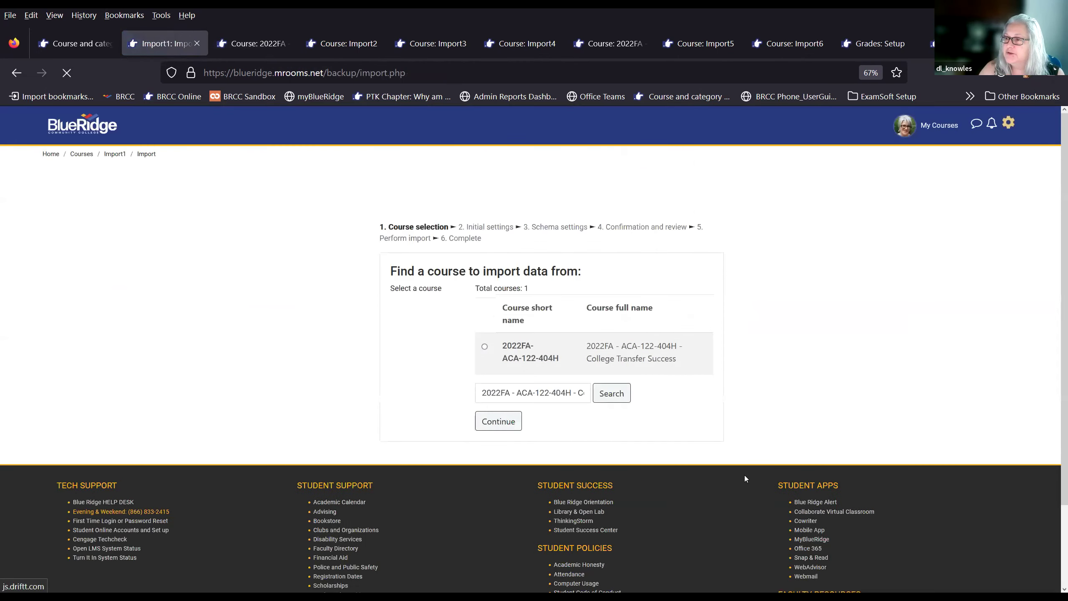
pyautogui.click(484, 347)
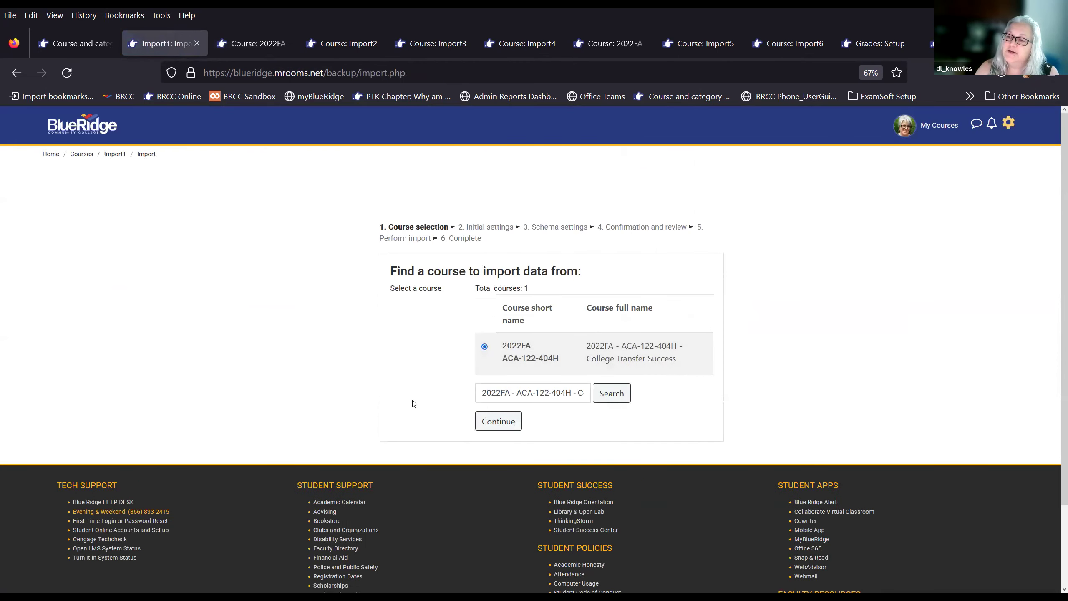
pyautogui.click(496, 422)
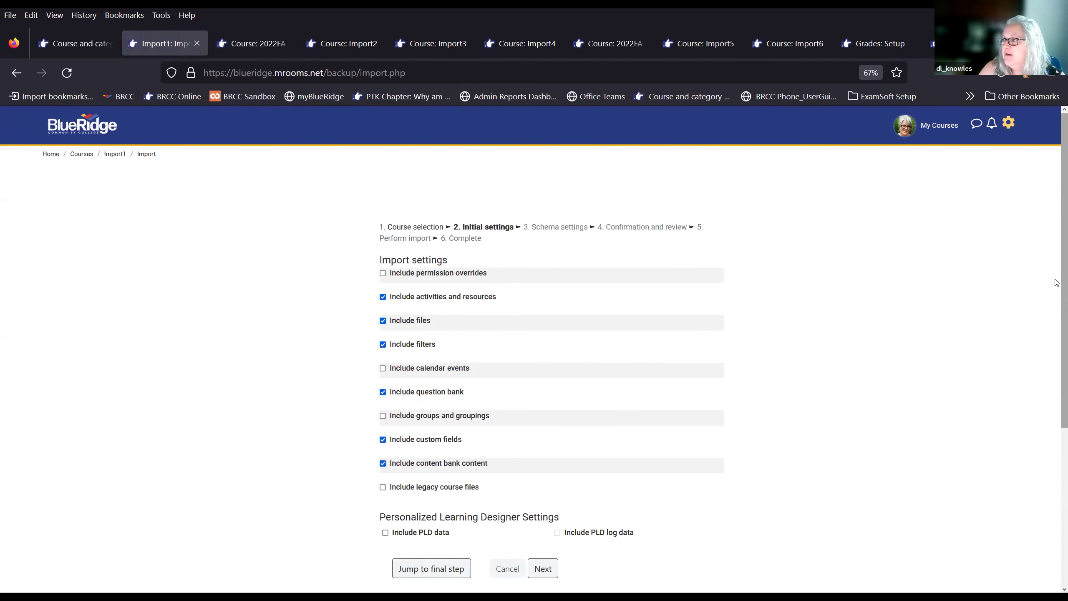
# Step: Keep the question bank included in the import settings and proceed to the schema settings
pyautogui.scroll(-2, 1056, 294)
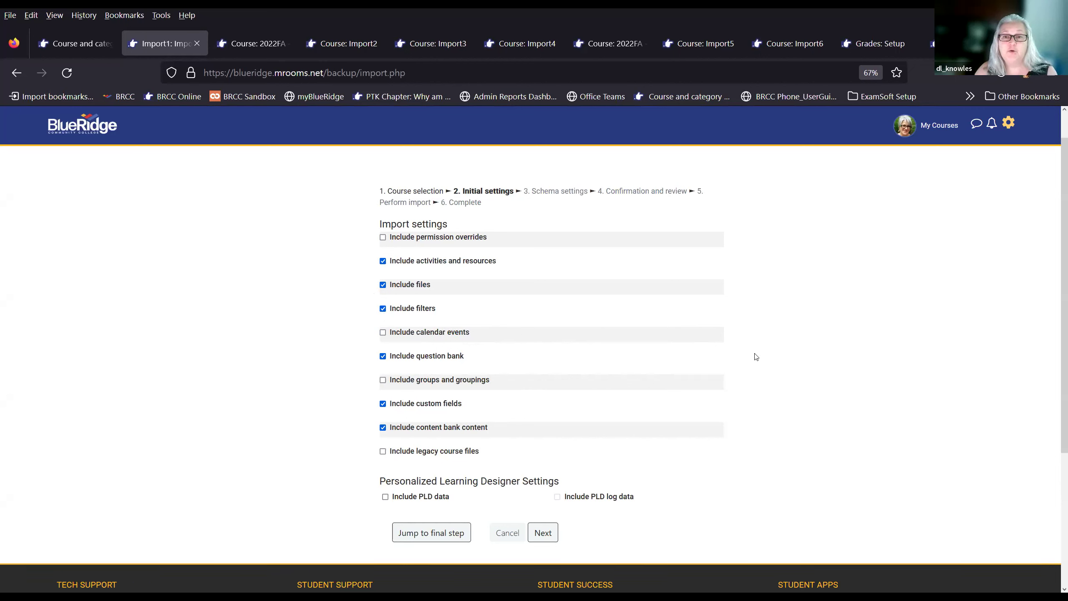
pyautogui.click(384, 357)
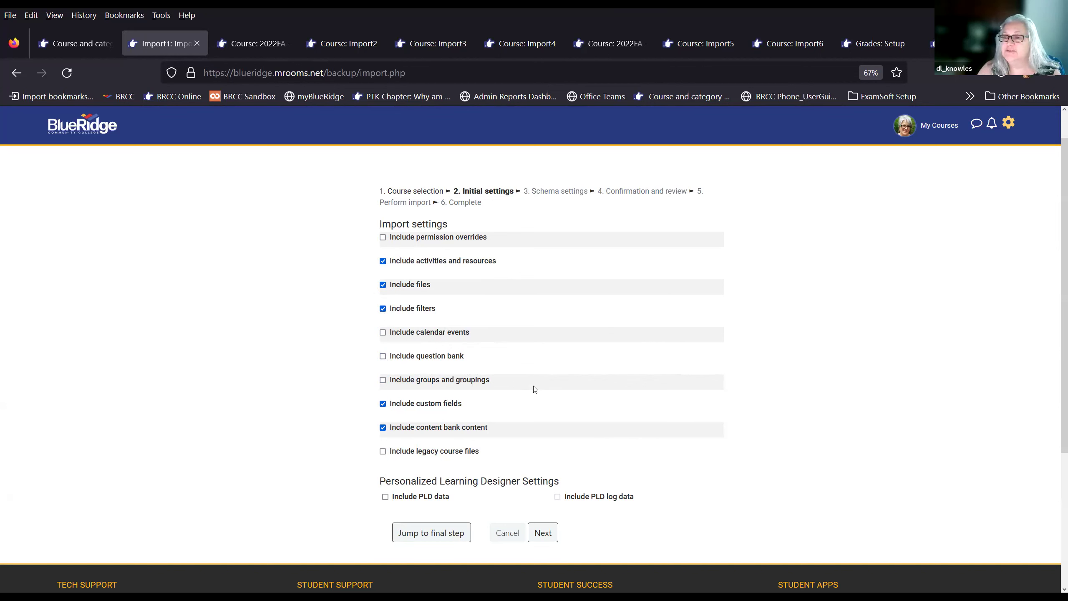
pyautogui.click(383, 356)
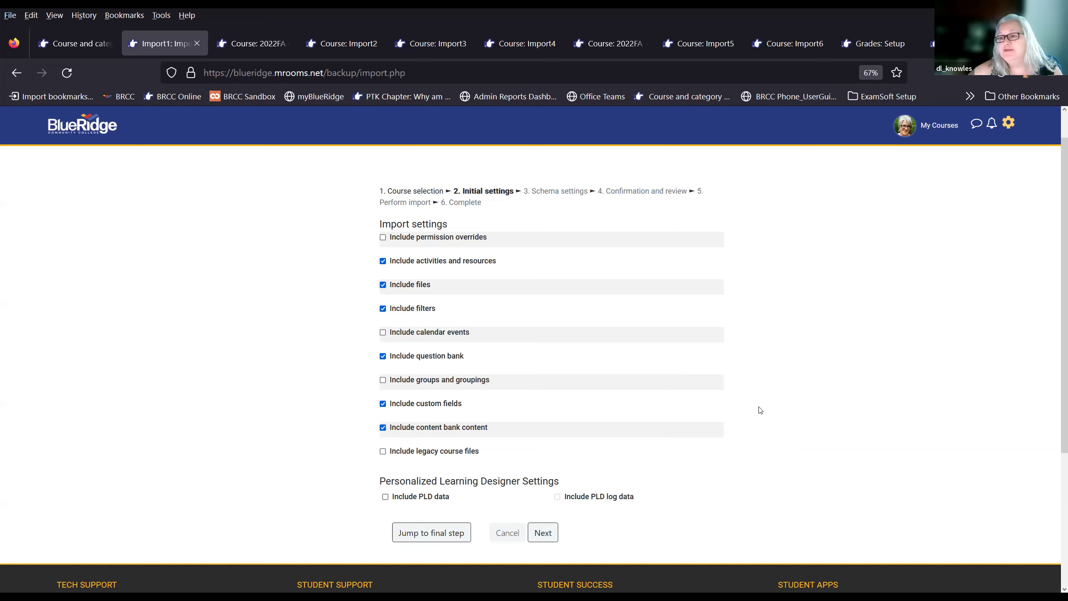
pyautogui.click(548, 538)
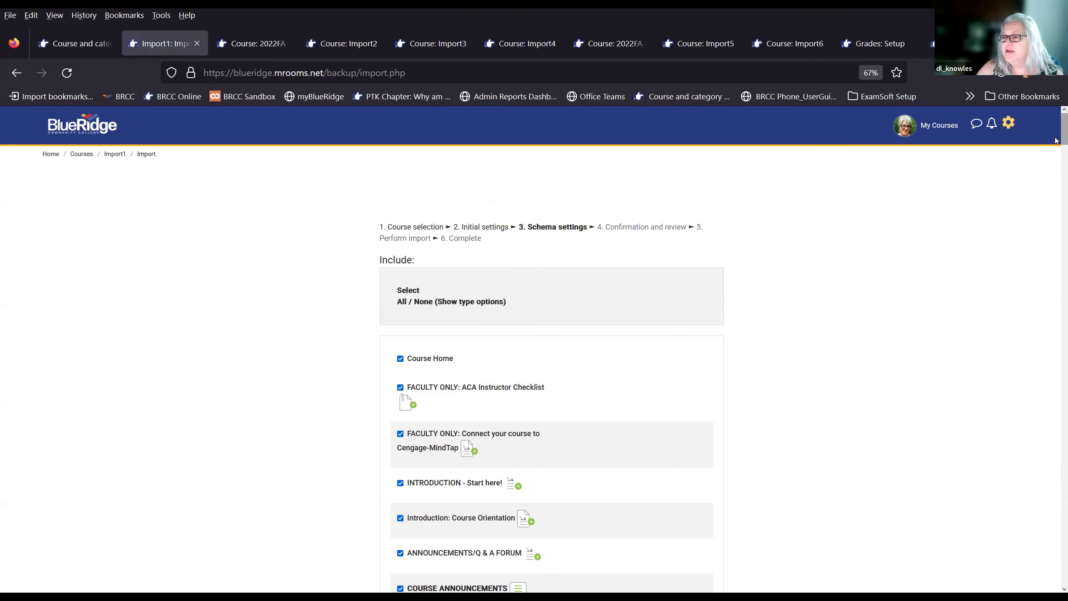
# Step: Review the full list of course sections and activities selected for import, then return to its beginning
pyautogui.scroll(-3, 1057, 150)
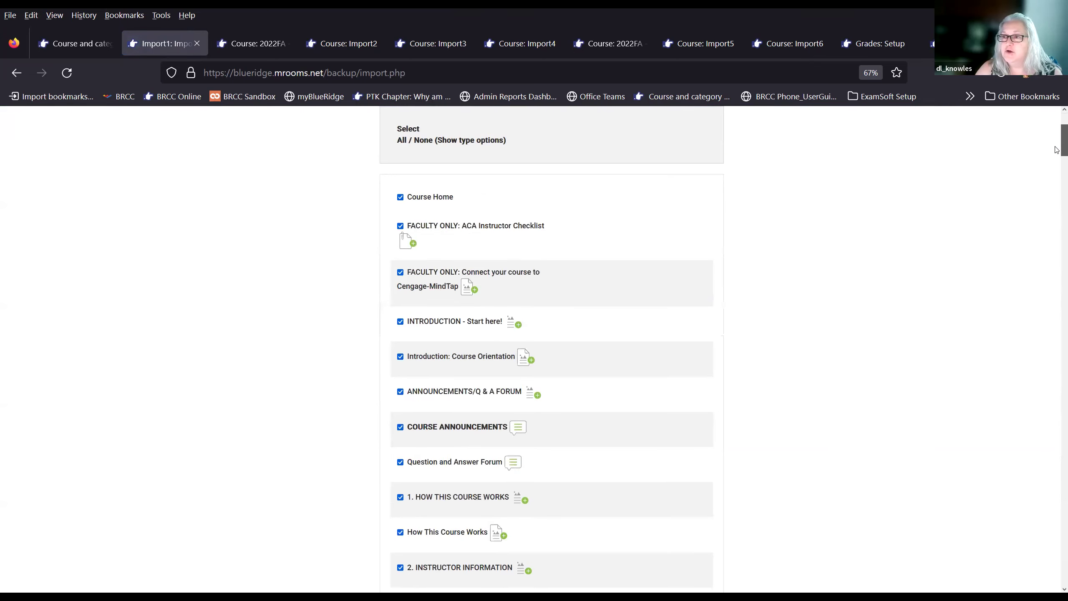
pyautogui.scroll(-5, 1057, 149)
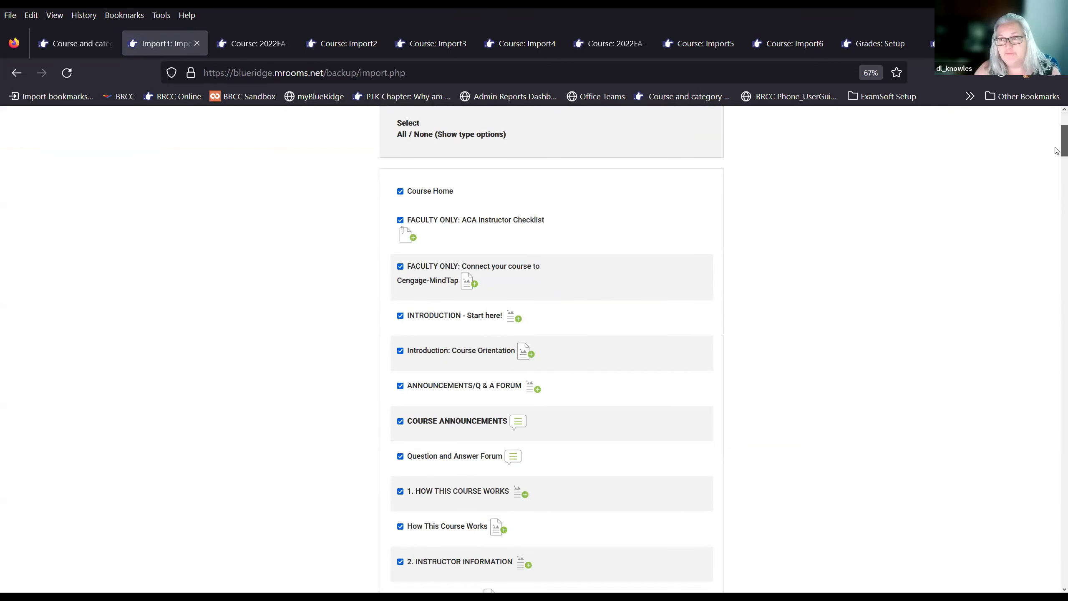
pyautogui.scroll(-1, 1056, 168)
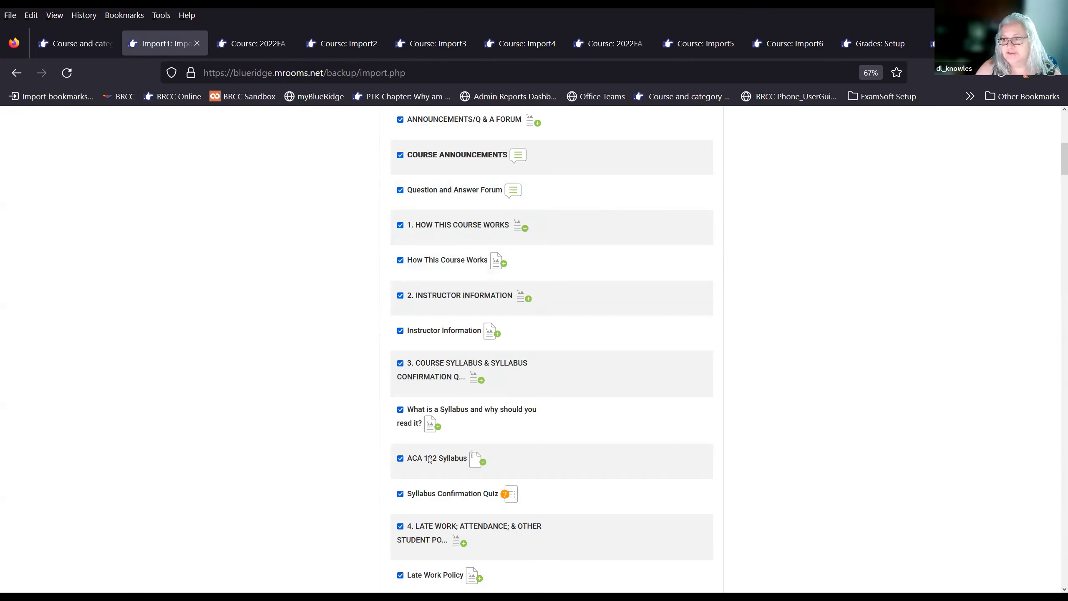
pyautogui.moveTo(1057, 164); pyautogui.dragTo(1057, 583)
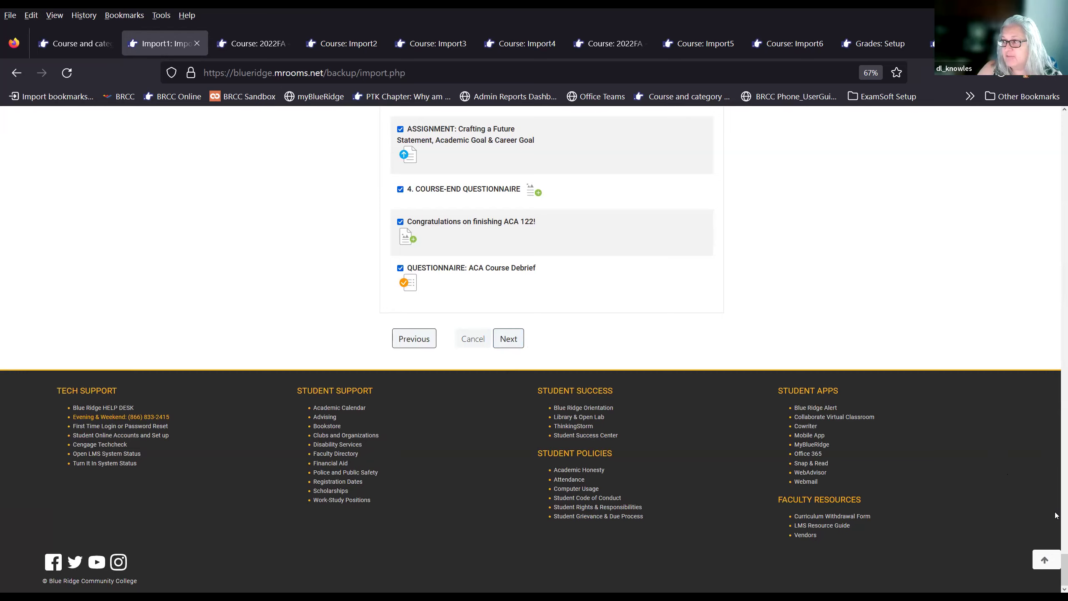
pyautogui.scroll(10, 1056, 342)
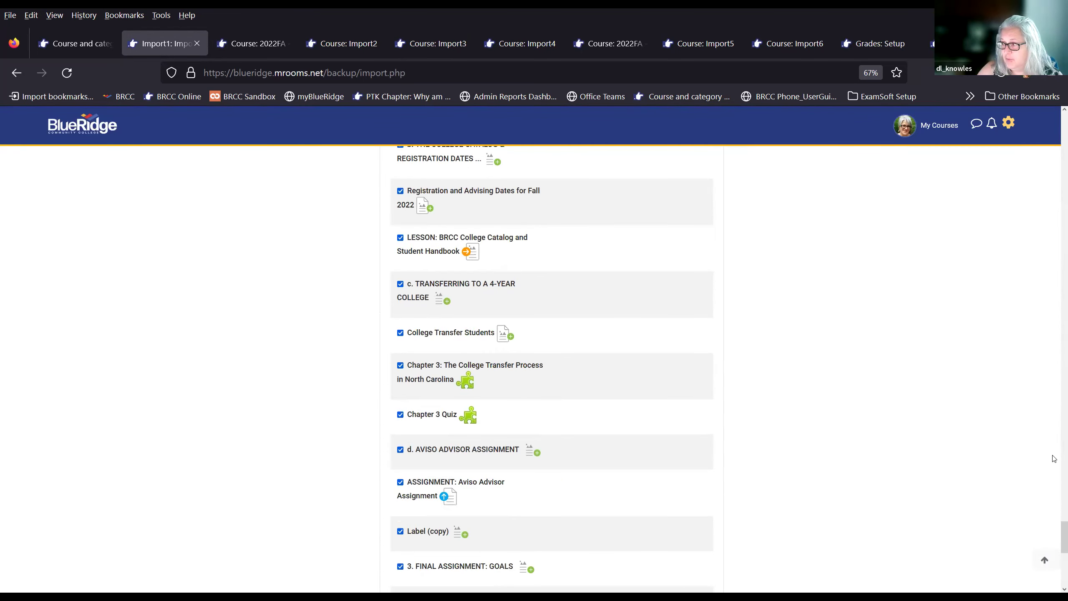
pyautogui.click(1045, 559)
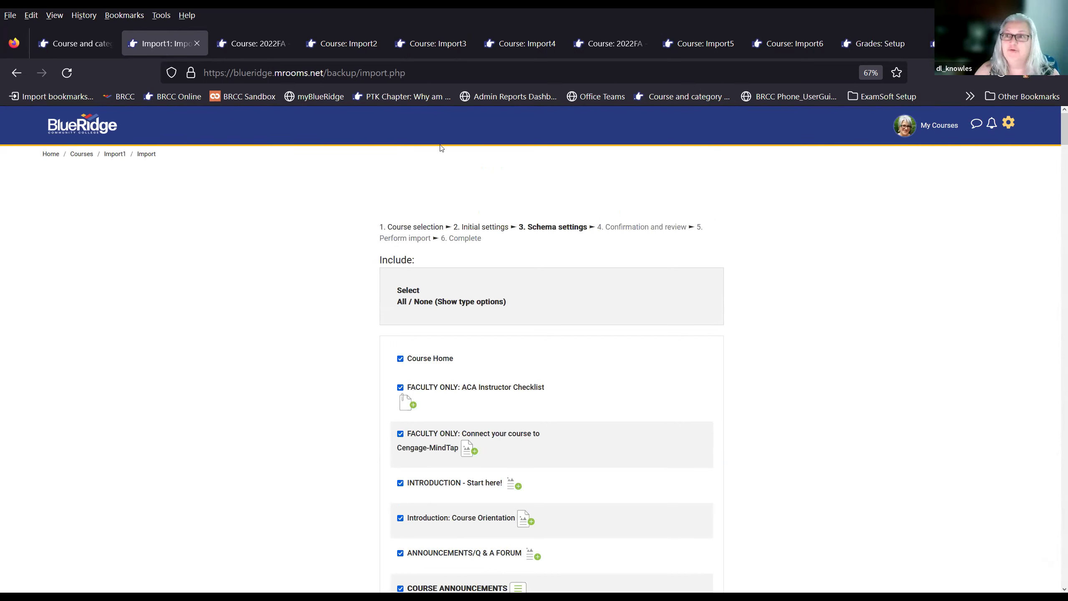
# Step: Switch to the Import2 course and examine how imported content is arranged on its home page
pyautogui.click(345, 44)
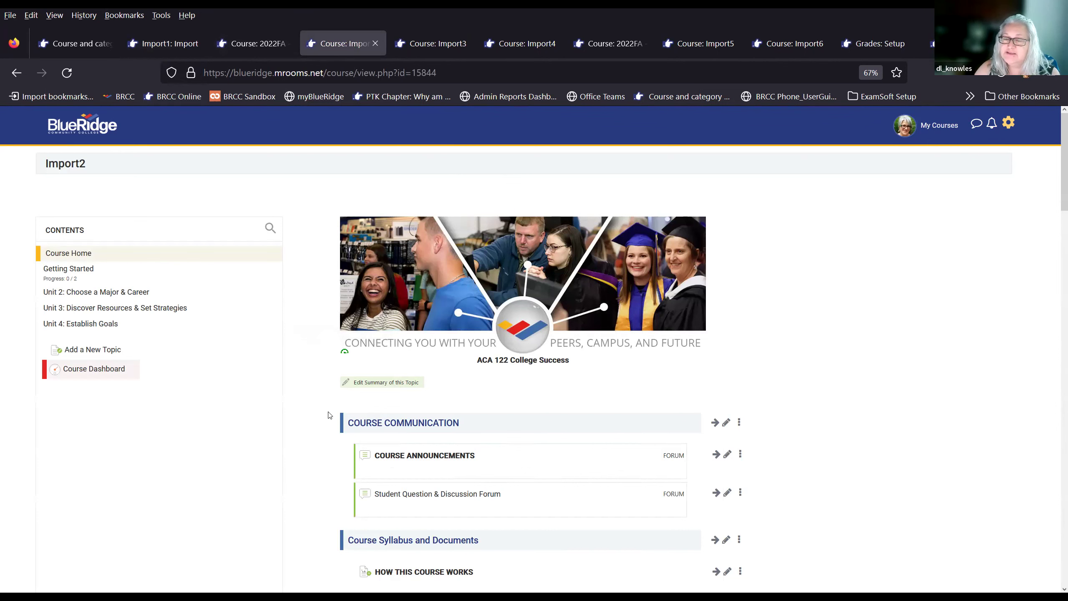
pyautogui.scroll(-2, 310, 434)
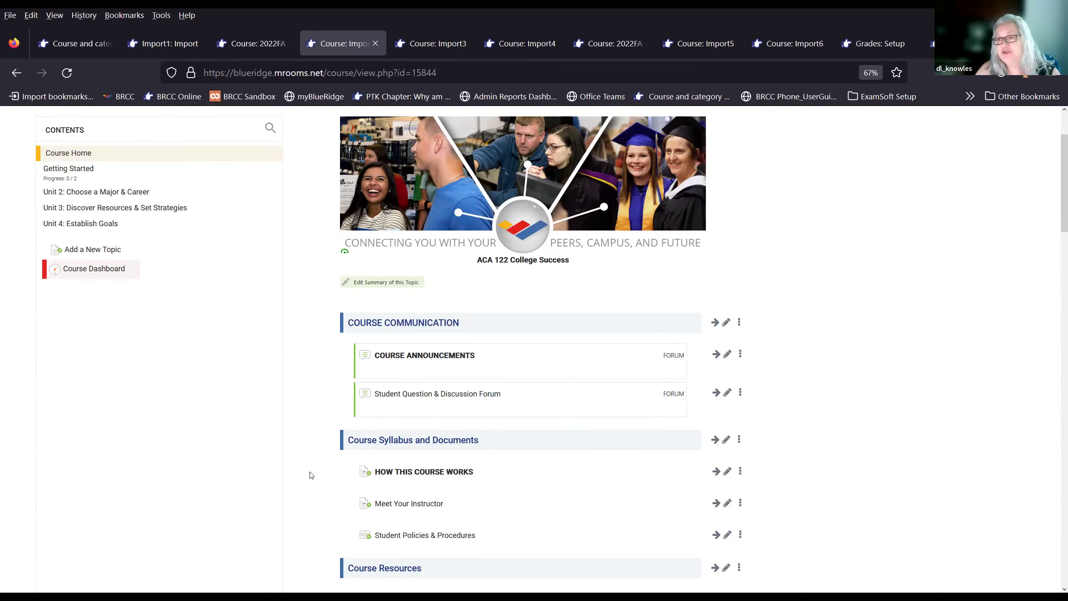
pyautogui.scroll(1, 311, 457)
pyautogui.scroll(2, 311, 457)
pyautogui.scroll(-8, 307, 462)
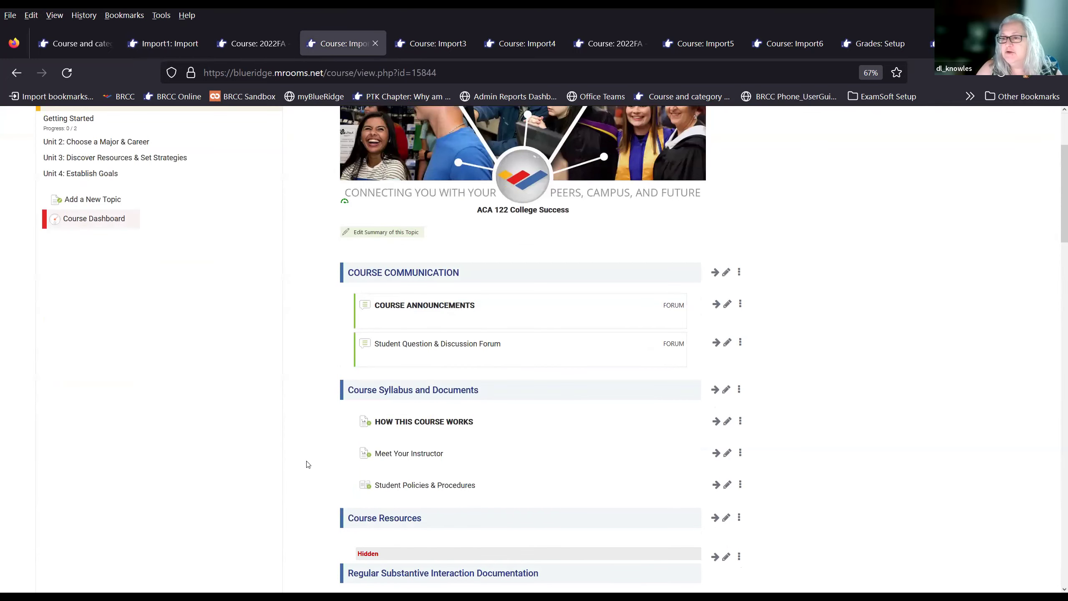
pyautogui.scroll(-7, 301, 481)
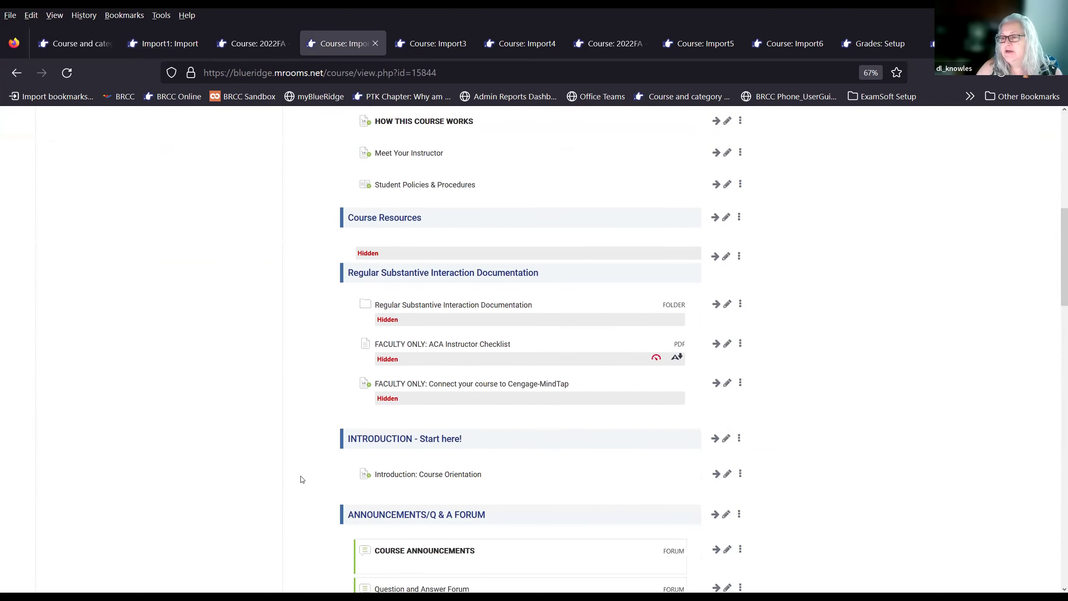
pyautogui.scroll(-1, 301, 480)
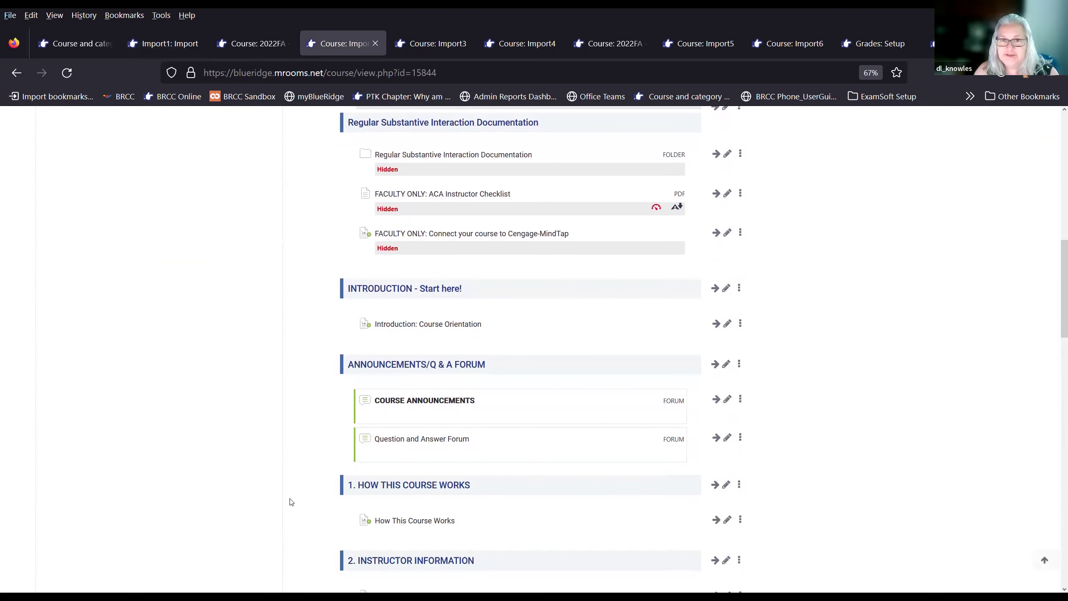
pyautogui.scroll(15, 290, 501)
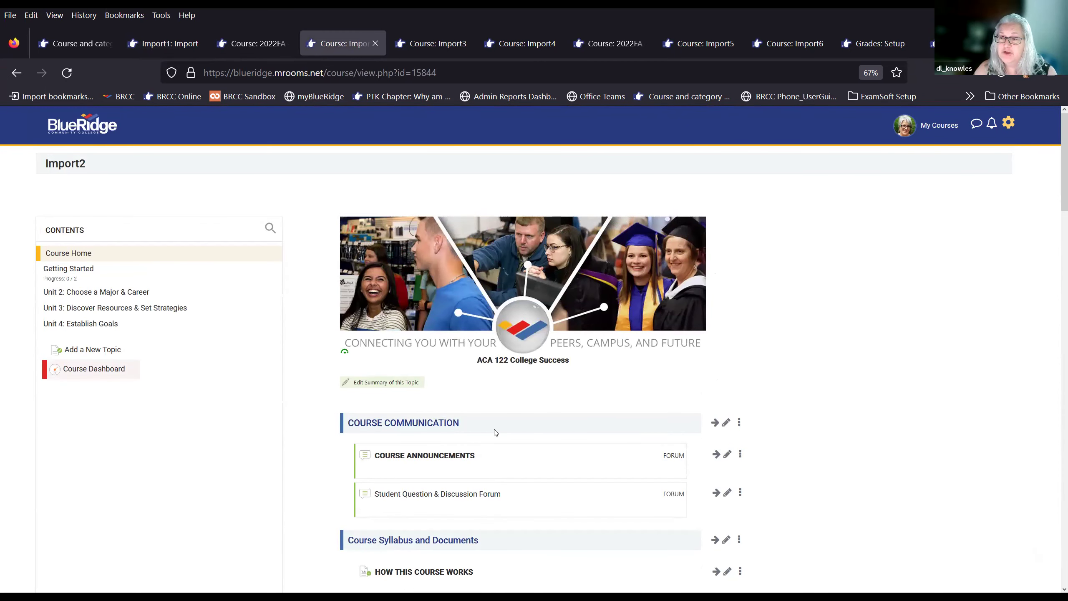
# Step: Compare the course communication and syllabus sections on the Import2 home page with the introduction, announcements and numbered sections further down
pyautogui.scroll(-6, 866, 430)
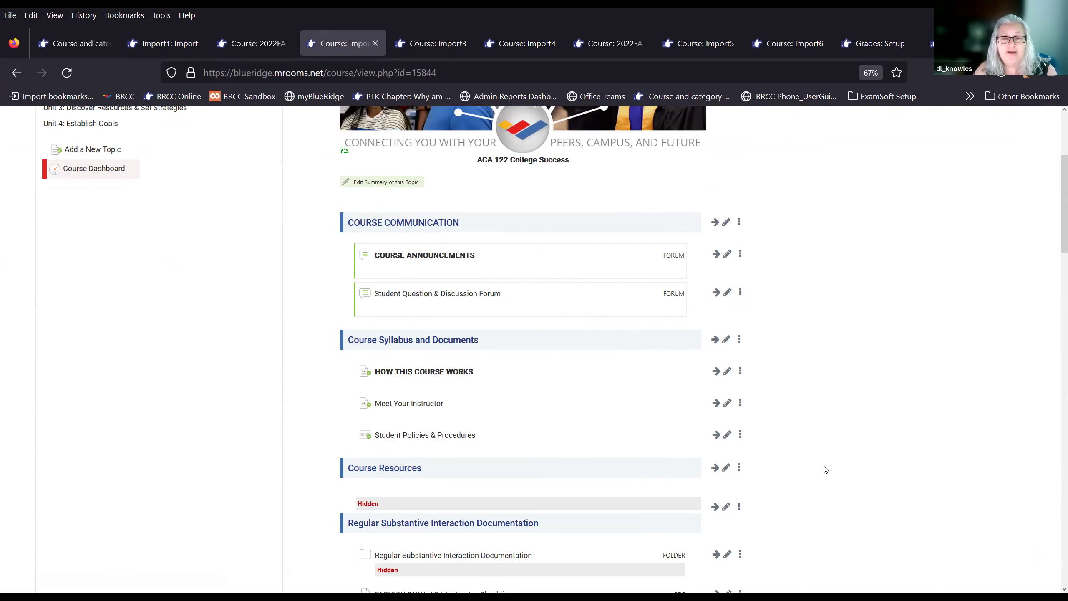
pyautogui.scroll(-3, 776, 465)
pyautogui.scroll(-10, 808, 444)
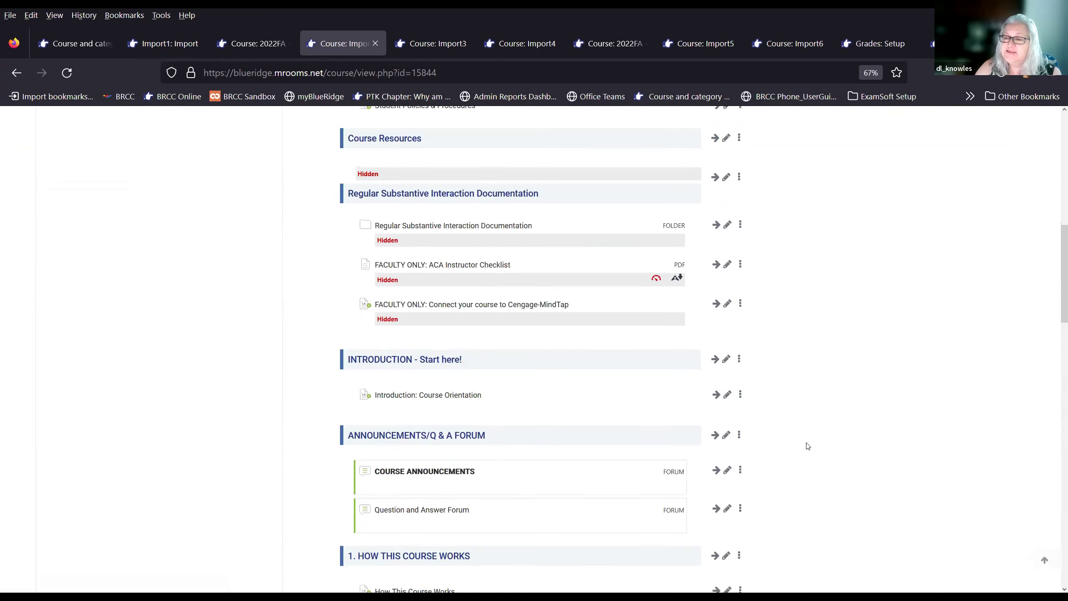
pyautogui.scroll(-1, 808, 446)
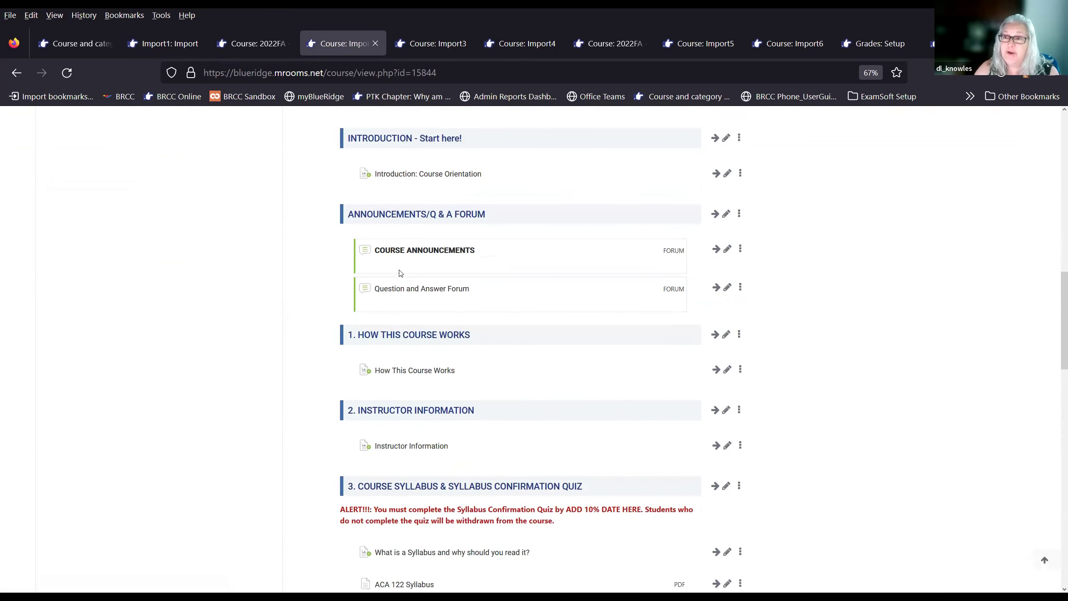
pyautogui.scroll(6, 833, 438)
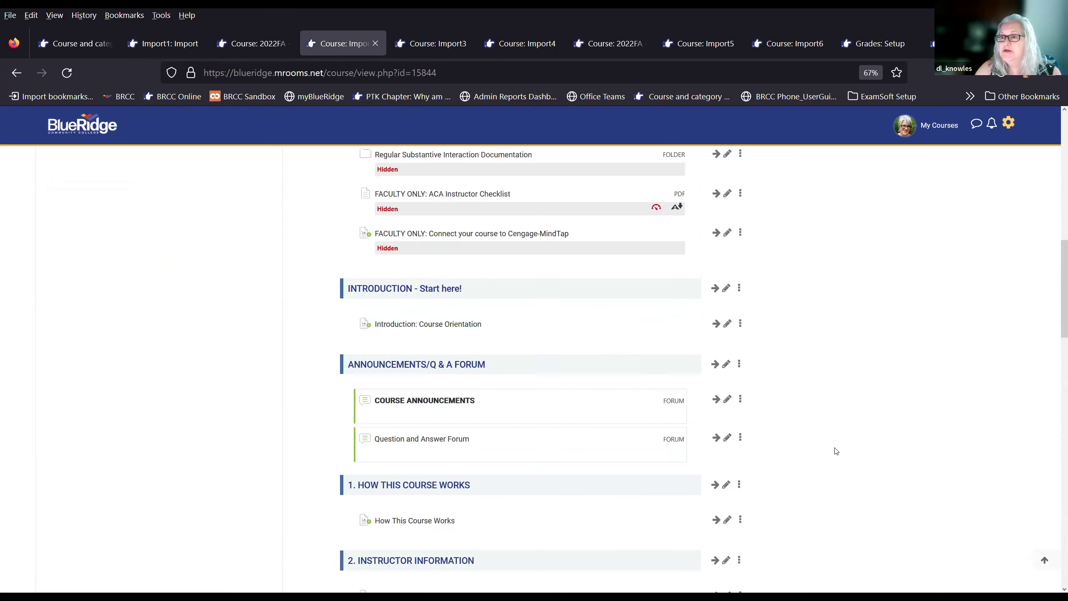
pyautogui.scroll(12, 824, 425)
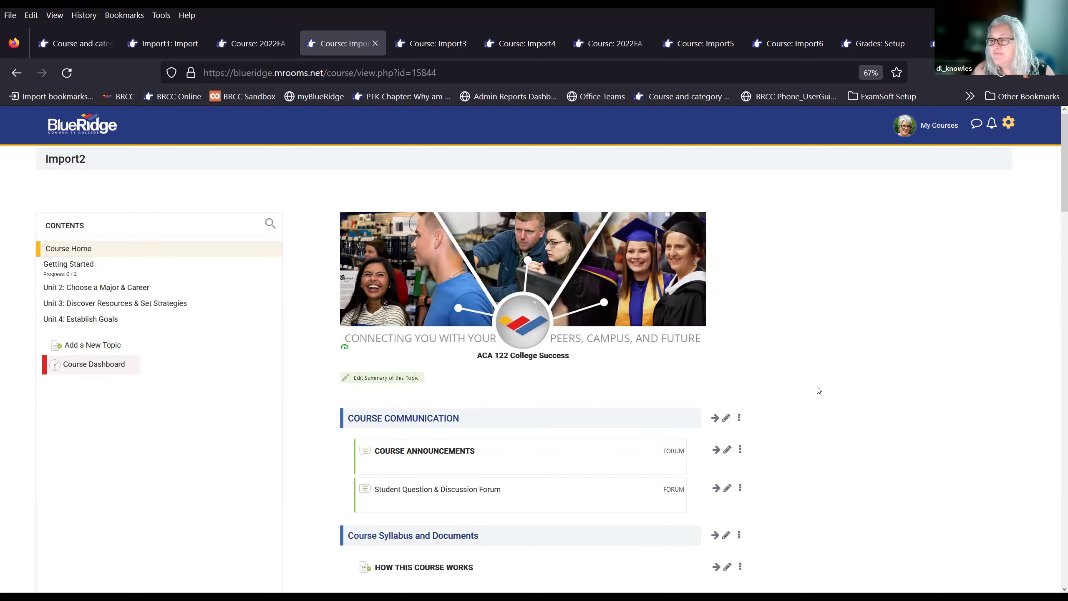
pyautogui.scroll(-5, 793, 420)
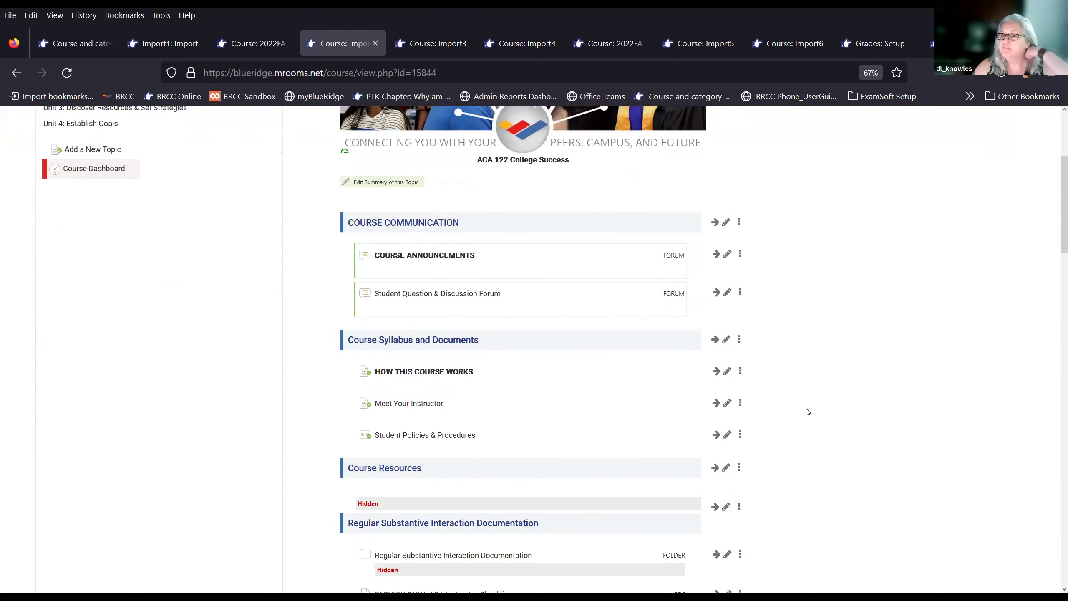
pyautogui.scroll(-3, 808, 412)
pyautogui.scroll(-2, 799, 412)
pyautogui.scroll(-1, 791, 408)
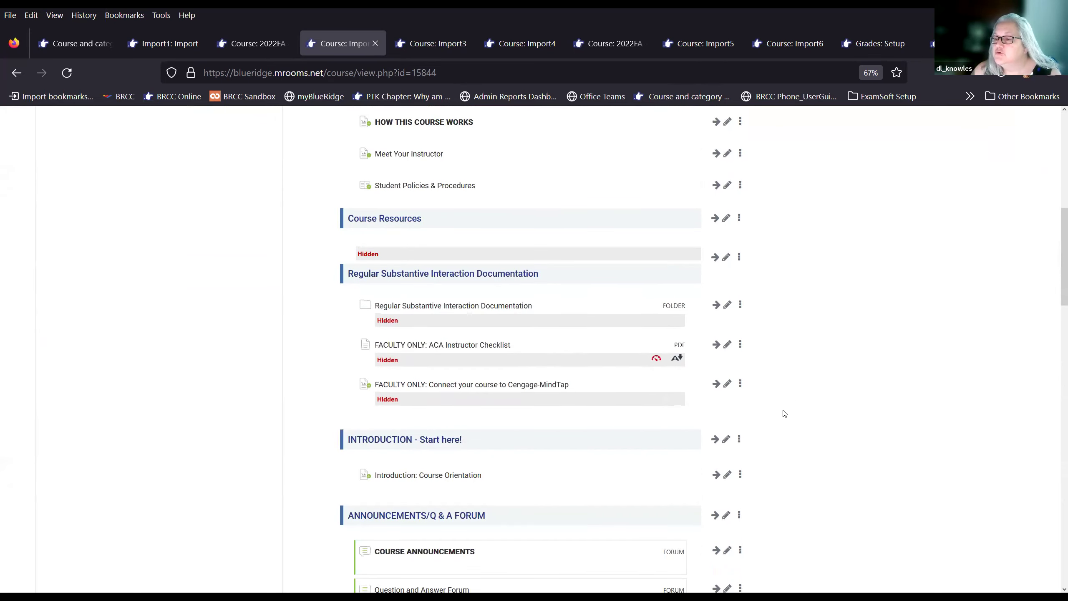
pyautogui.scroll(-2, 785, 413)
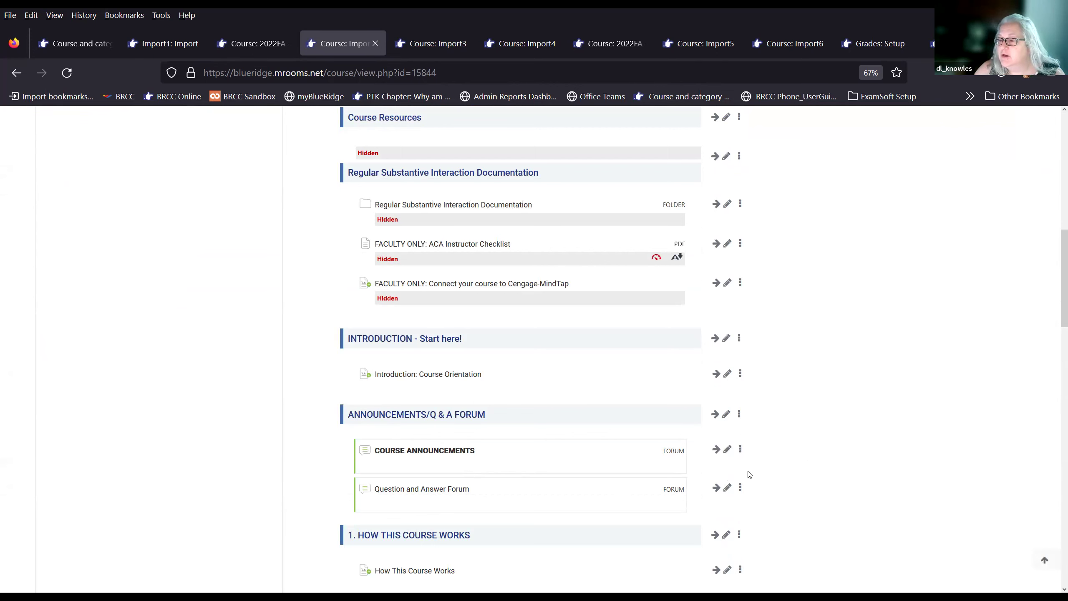
pyautogui.scroll(-1, 764, 459)
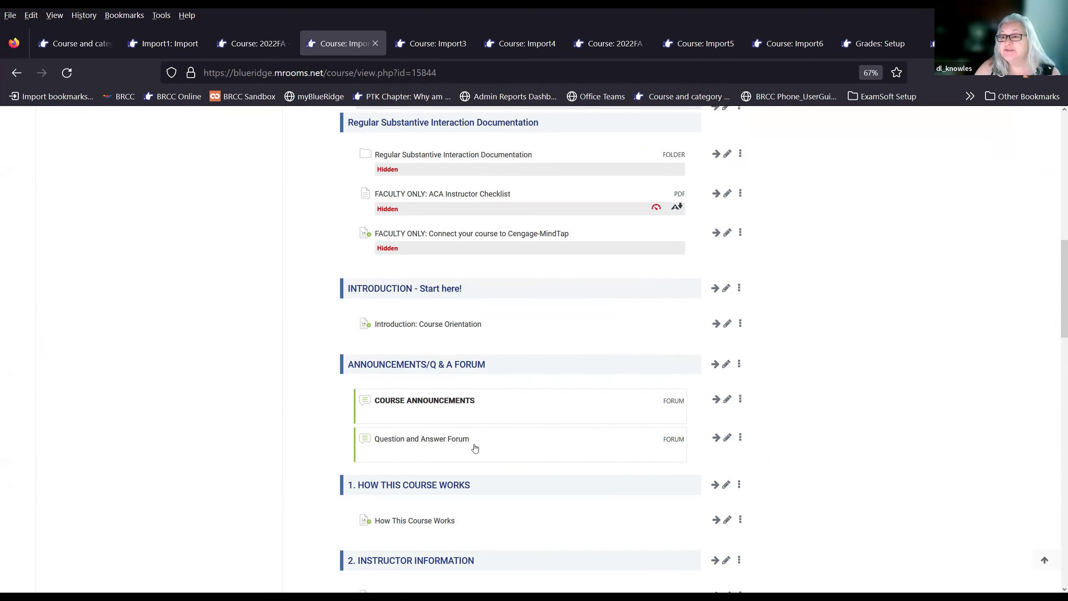
pyautogui.scroll(2, 535, 459)
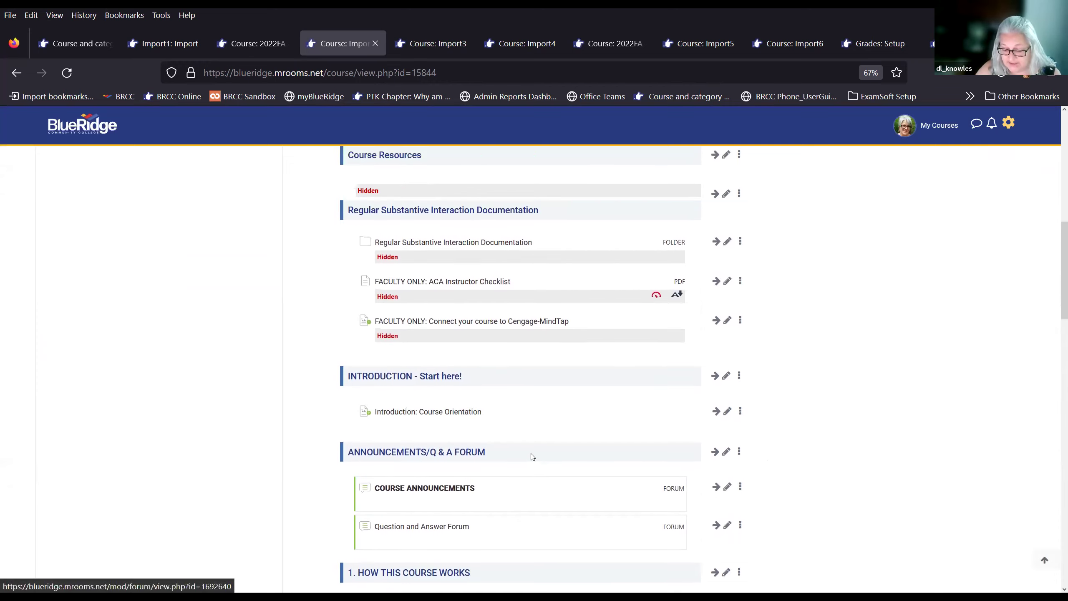
pyautogui.scroll(1, 532, 457)
pyautogui.scroll(2, 498, 453)
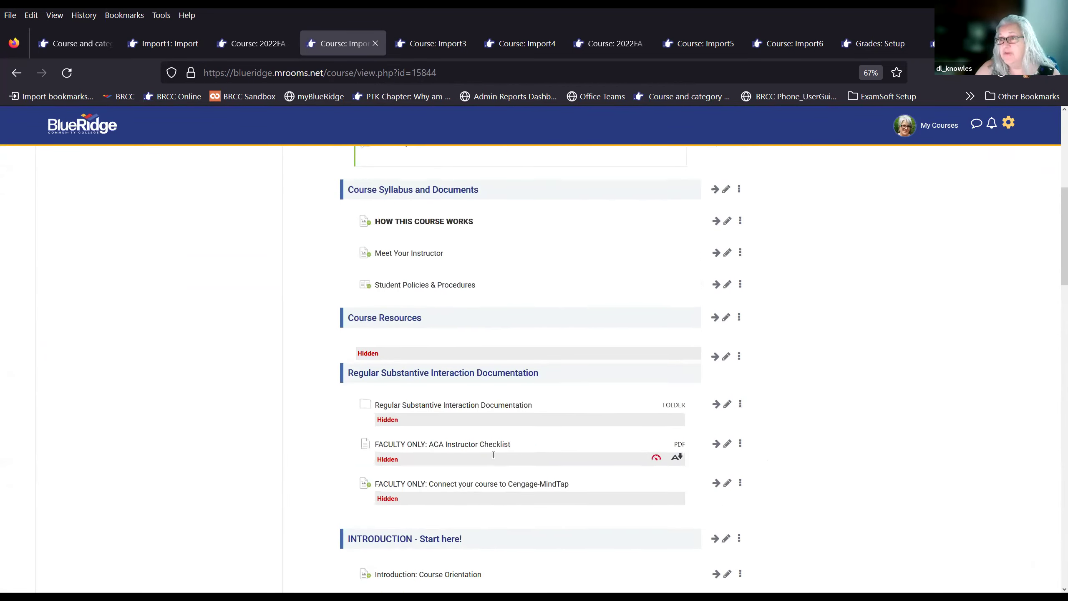
pyautogui.scroll(8, 493, 455)
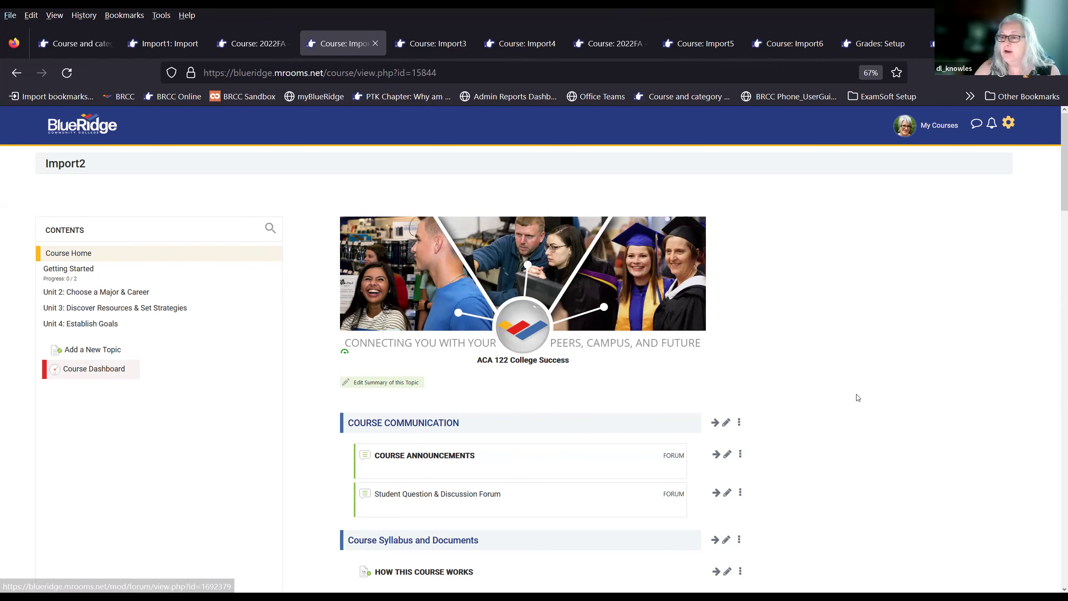
# Step: View the available actions for the COURSE ANNOUNCEMENTS forum under ANNOUNCEMENTS/Q & A FORUM, then dismiss them without choosing any
pyautogui.scroll(-5, 804, 438)
pyautogui.scroll(-4, 806, 445)
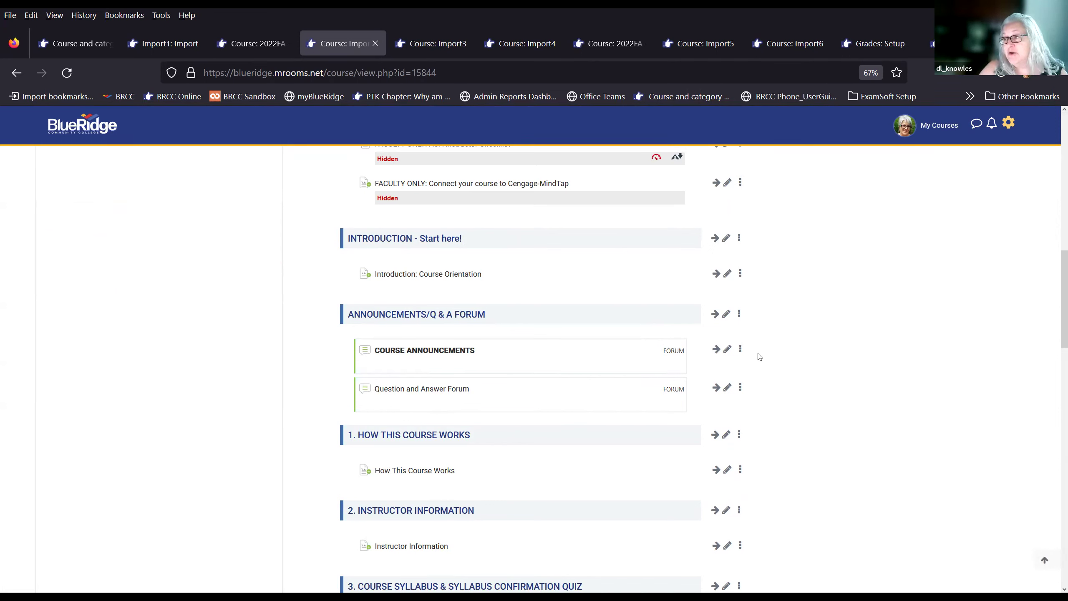
pyautogui.click(741, 350)
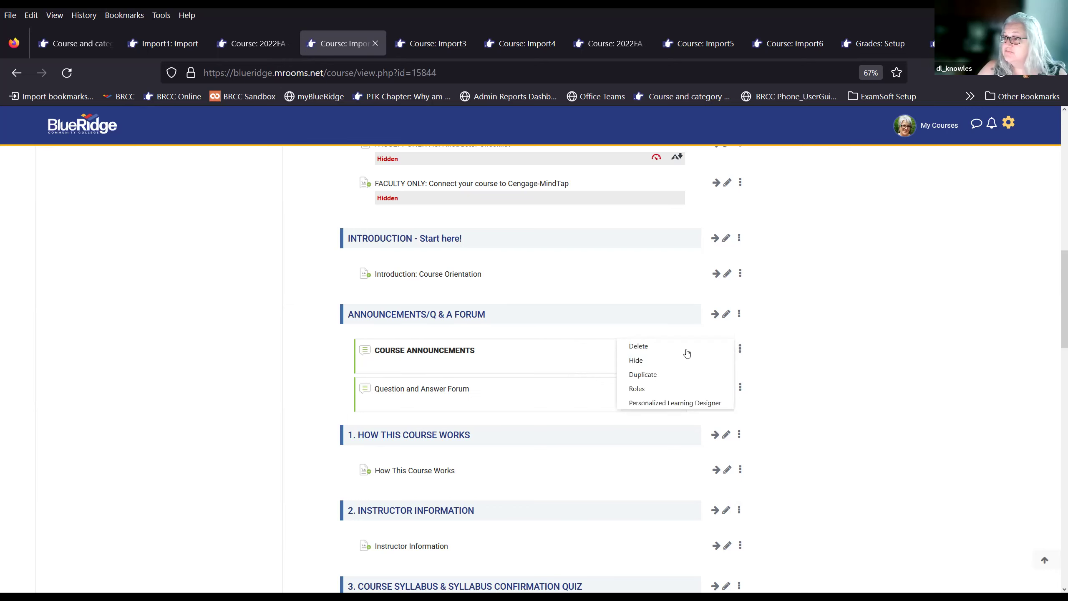
pyautogui.click(806, 384)
pyautogui.scroll(5, 824, 388)
pyautogui.scroll(10, 823, 387)
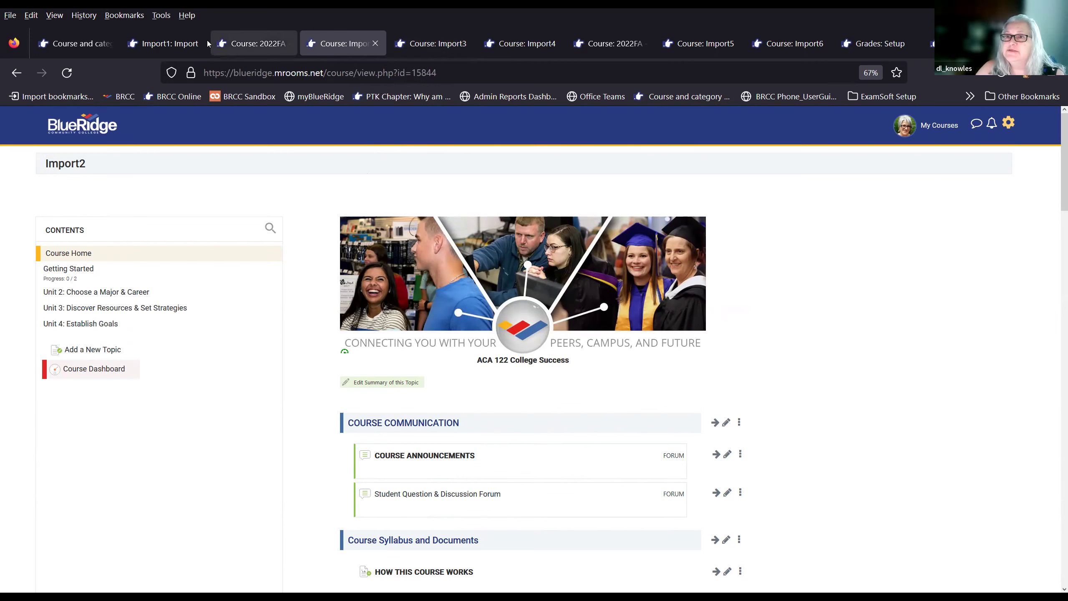
# Step: Compare the Import1 import selection and the 2022FA - ACA-122-404H course home page with the communication sections at the start of Import2
pyautogui.click(171, 44)
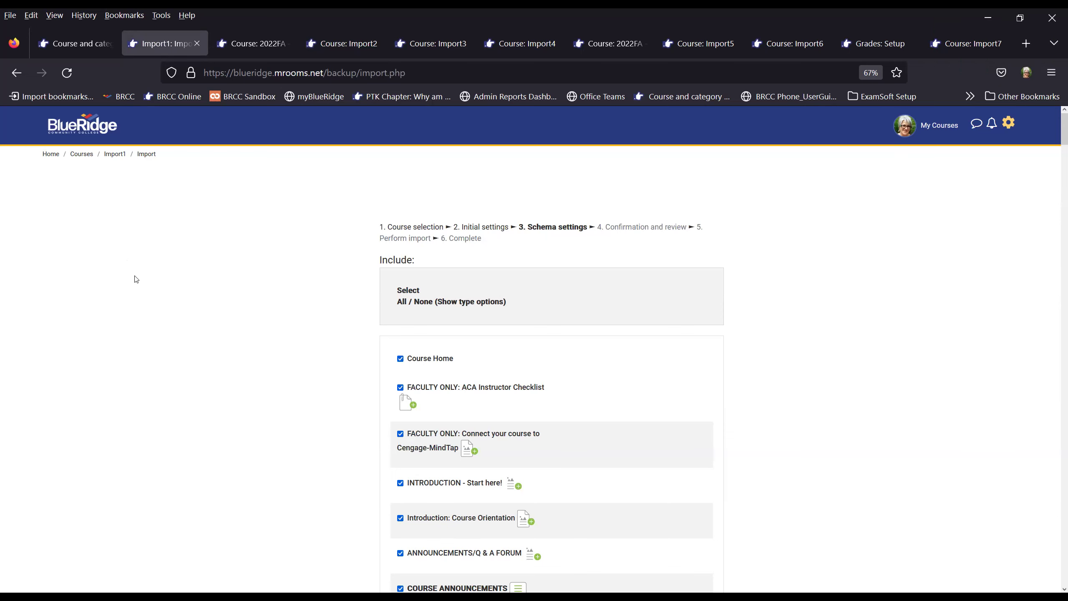
pyautogui.click(257, 43)
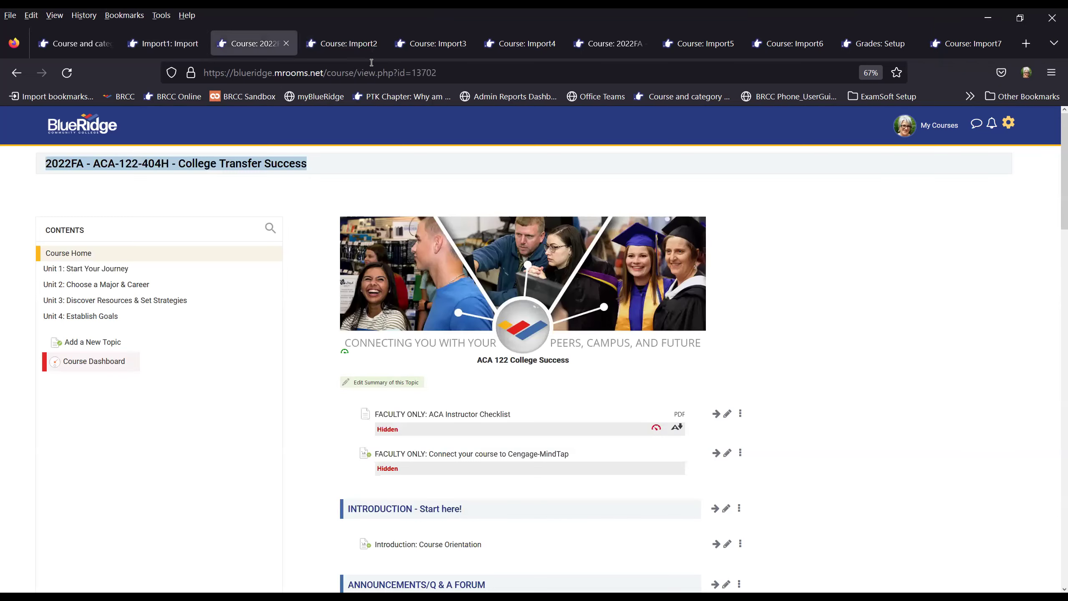
pyautogui.click(343, 49)
pyautogui.scroll(-3, 575, 470)
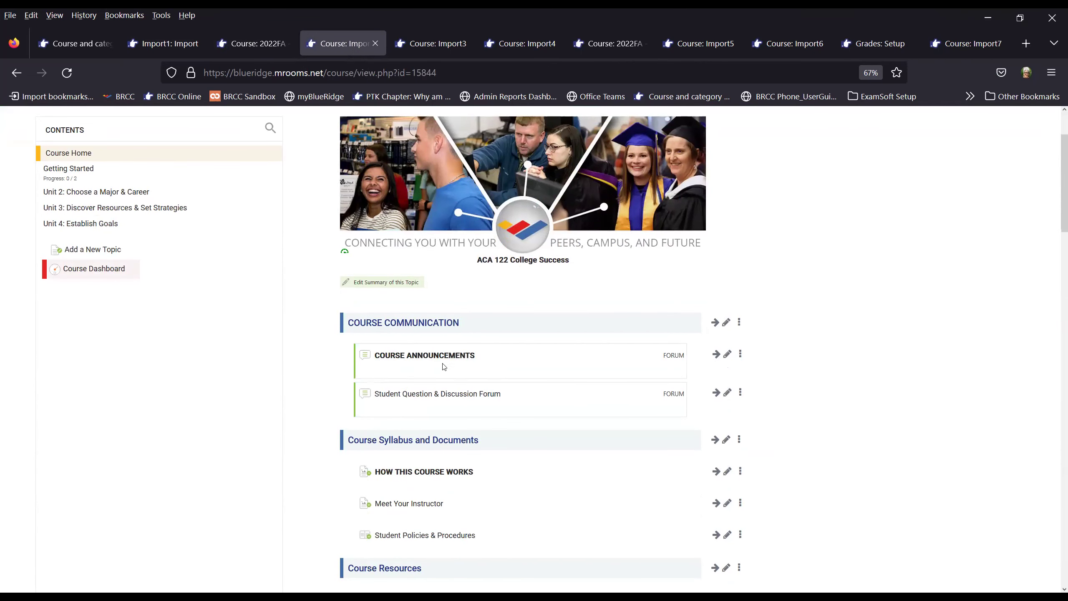
pyautogui.scroll(3, 457, 392)
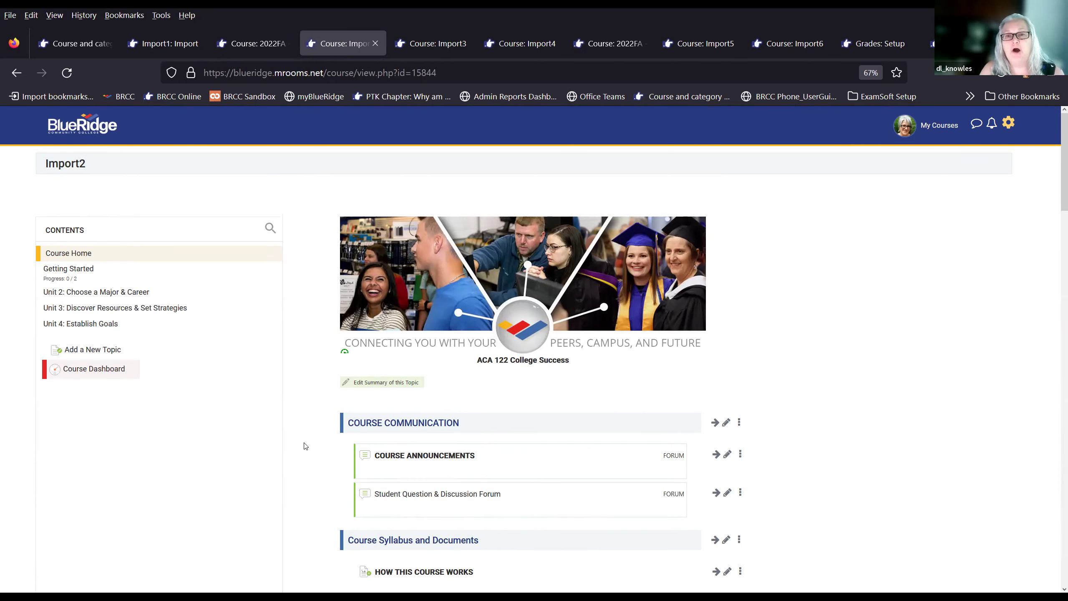
# Step: View the deletion confirmation for the COURSE ANNOUNCEMENTS forum under ANNOUNCEMENTS/Q & A FORUM, then close it without deleting and return to the start of the page
pyautogui.scroll(-7, 311, 450)
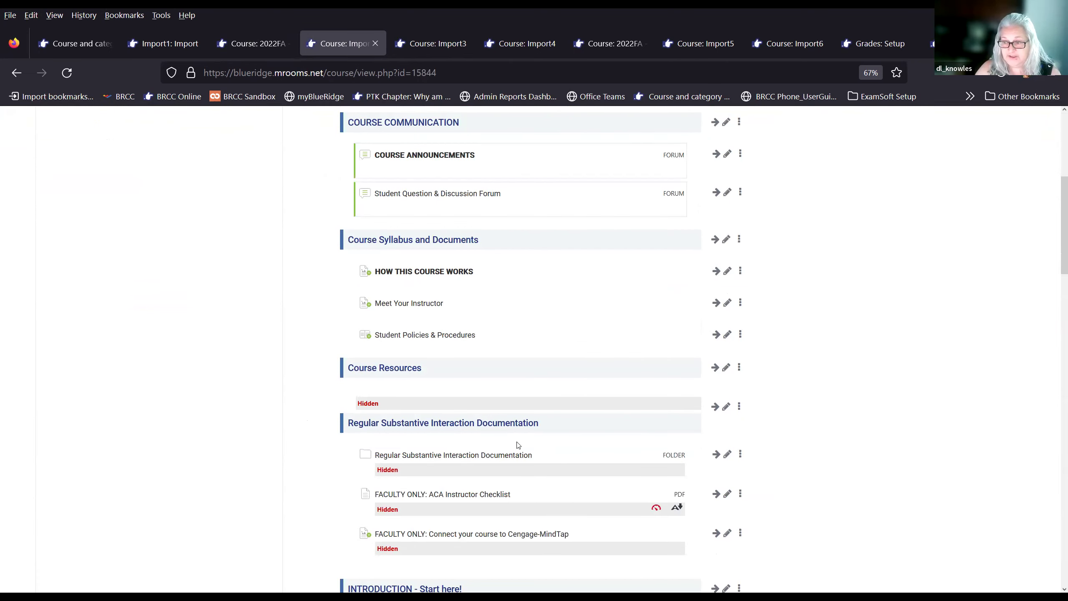
pyautogui.scroll(-3, 521, 442)
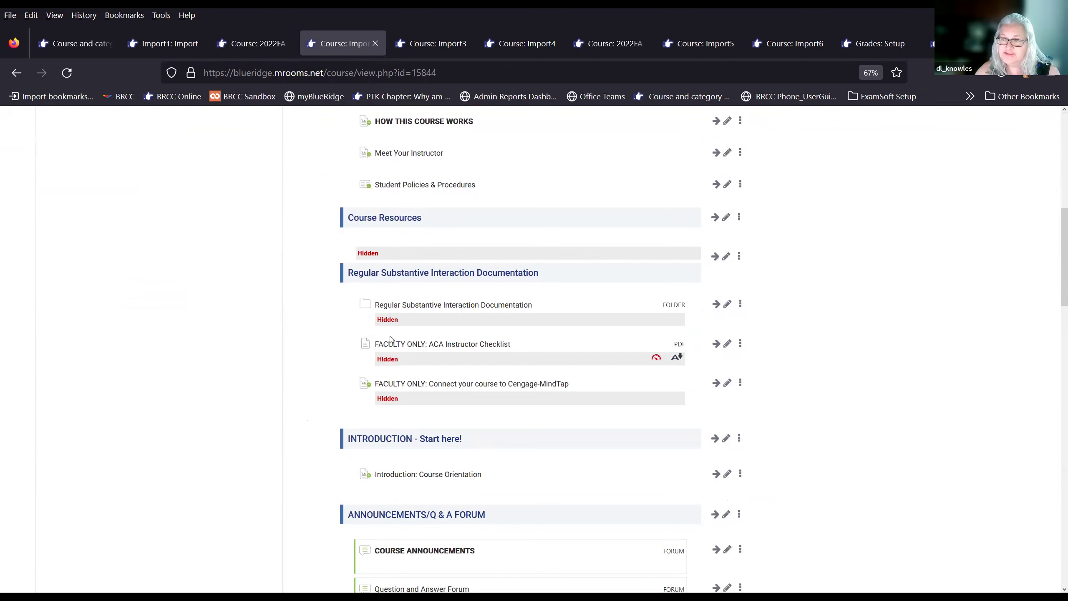
pyautogui.scroll(-2, 543, 535)
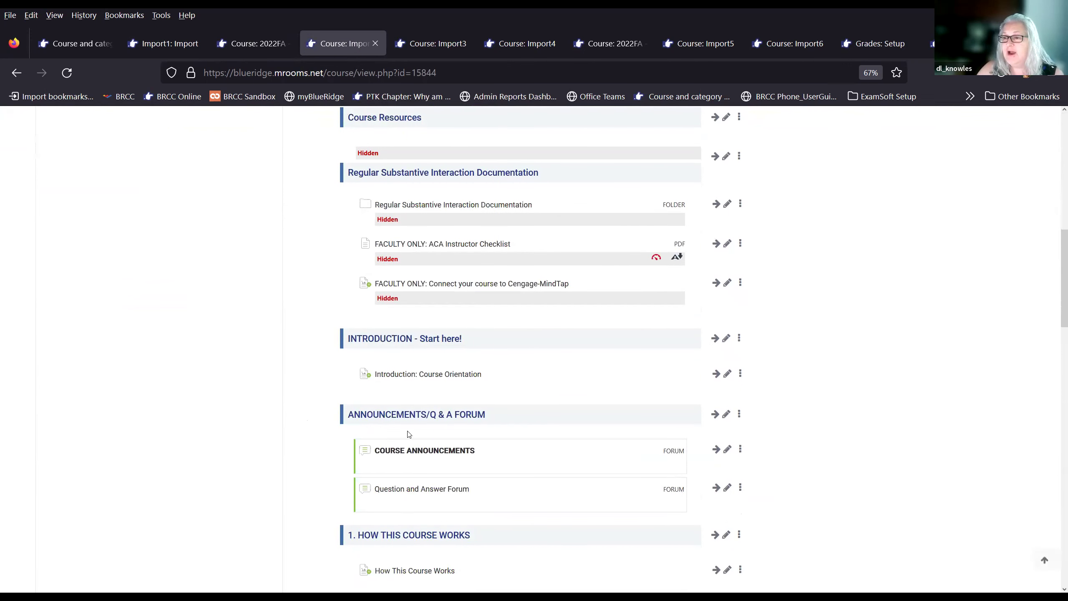
pyautogui.click(739, 452)
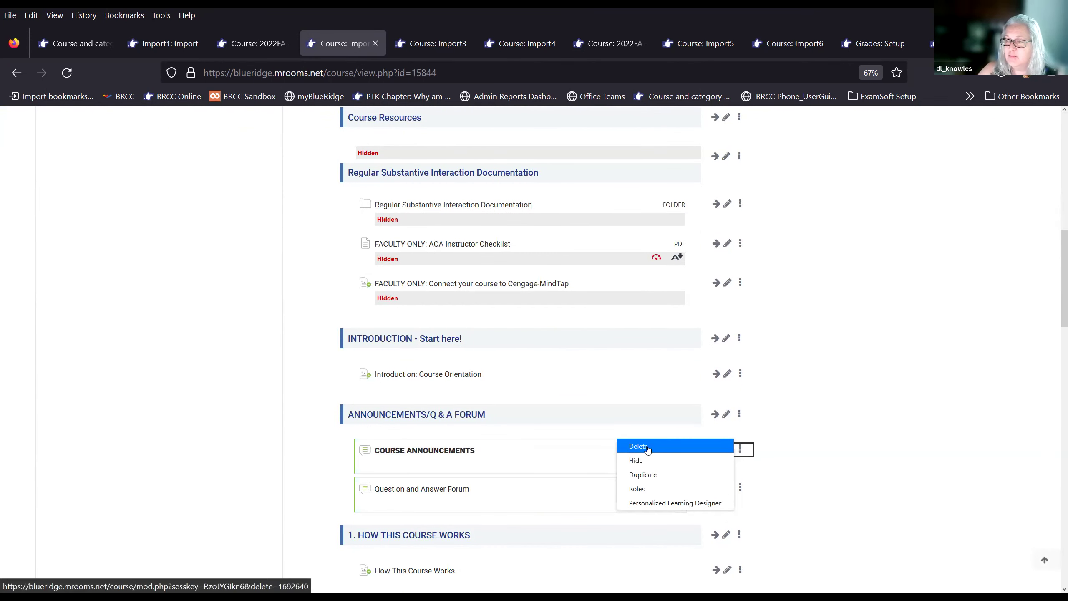
pyautogui.click(646, 449)
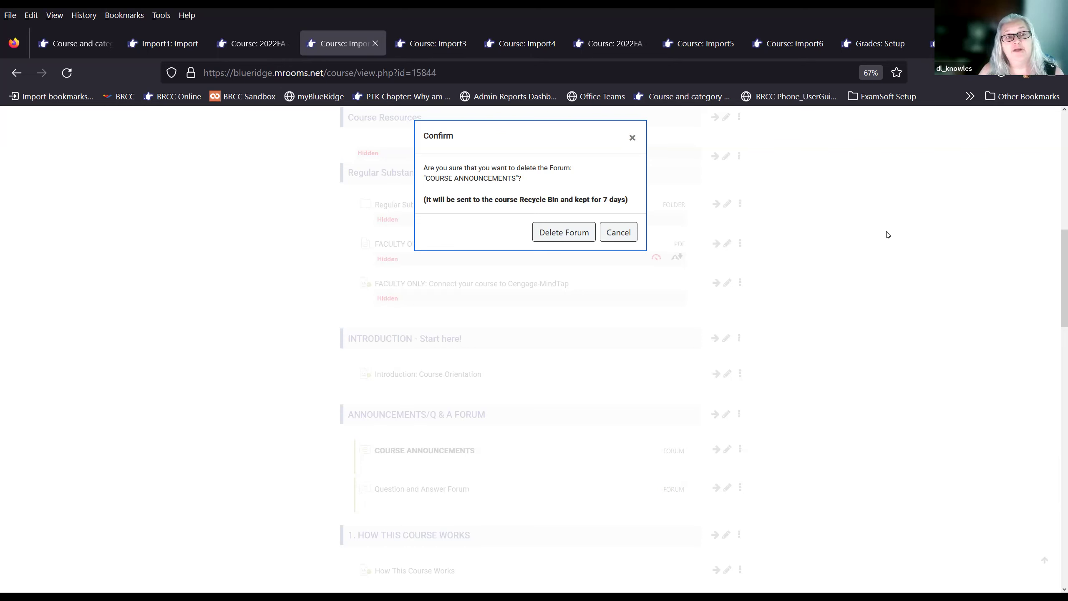
pyautogui.click(633, 140)
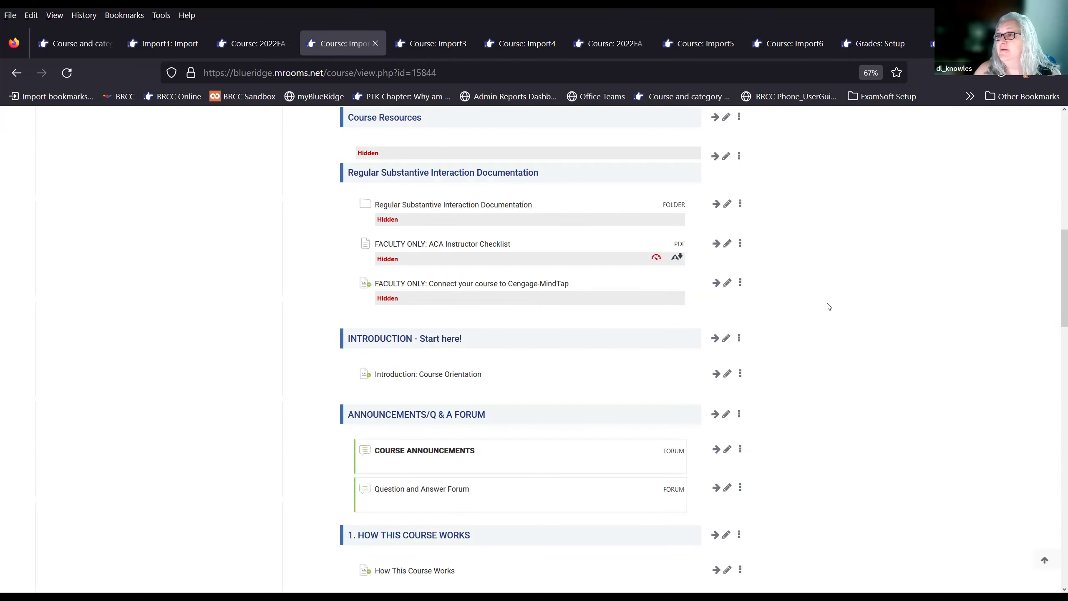
pyautogui.scroll(2, 837, 337)
pyautogui.scroll(10, 835, 370)
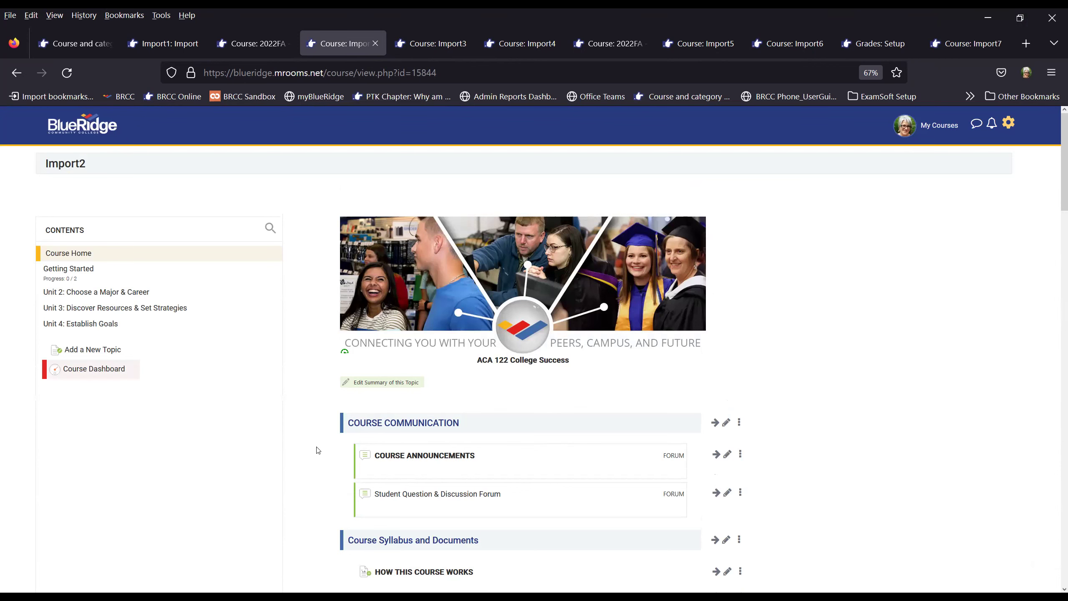
# Step: Return to the Import1 course home page from its unfinished import and start a new import there
pyautogui.click(166, 43)
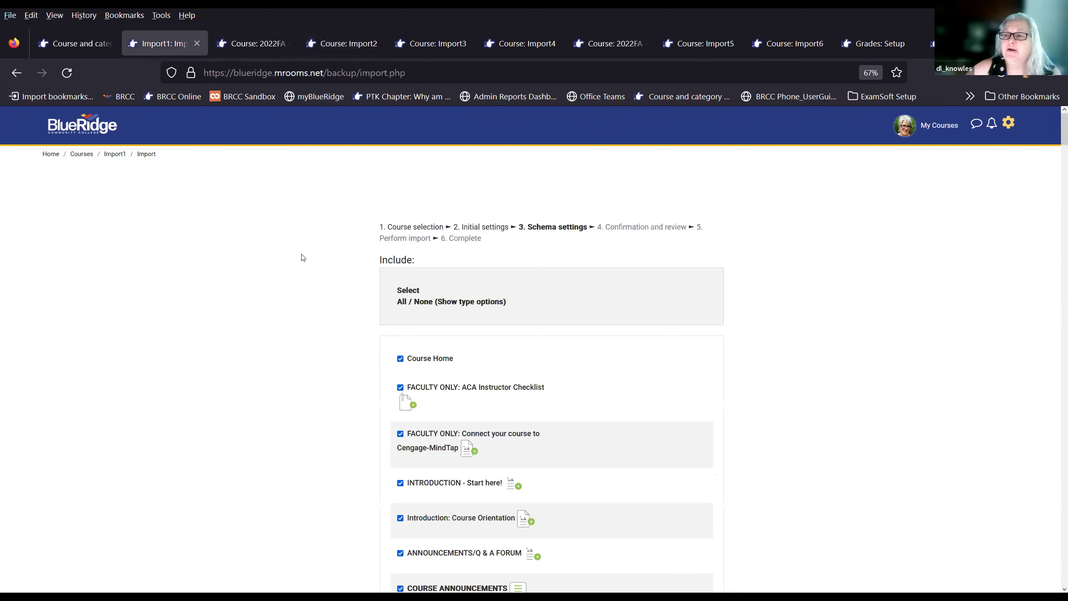
pyautogui.click(114, 154)
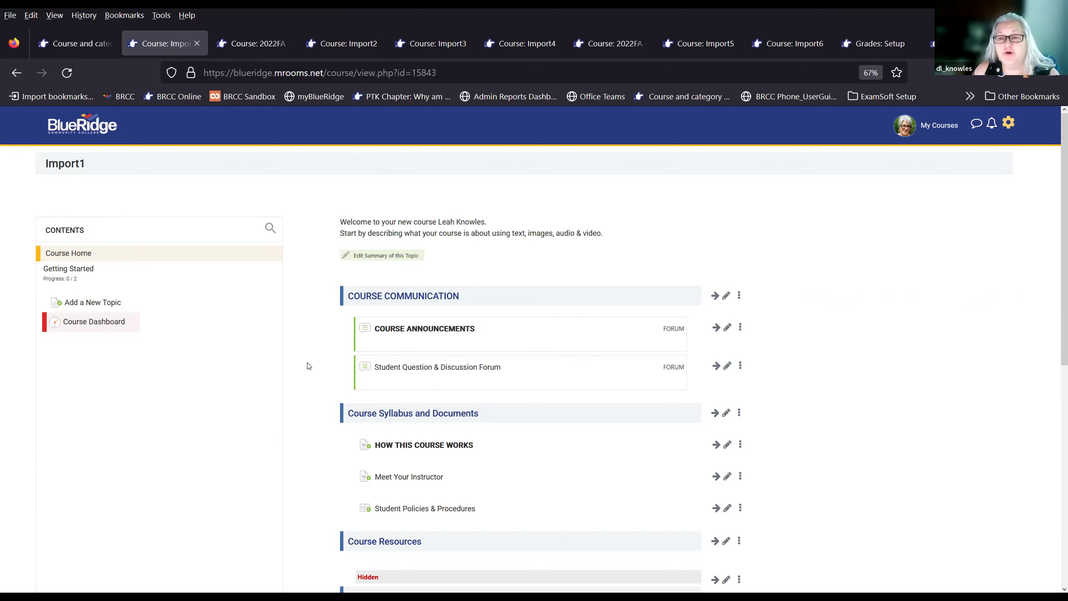
pyautogui.click(1008, 123)
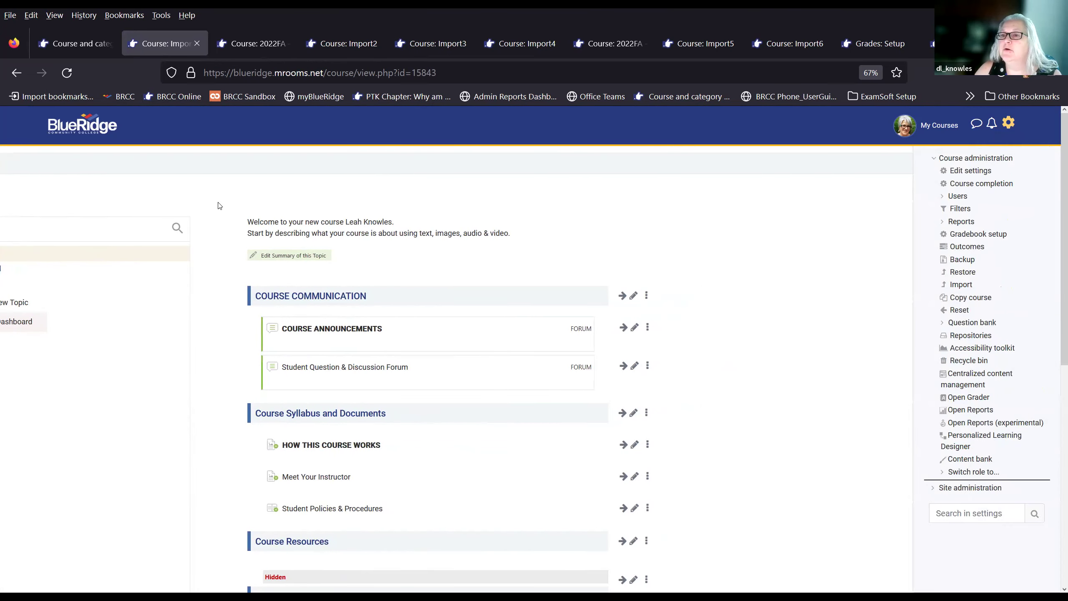
pyautogui.click(969, 290)
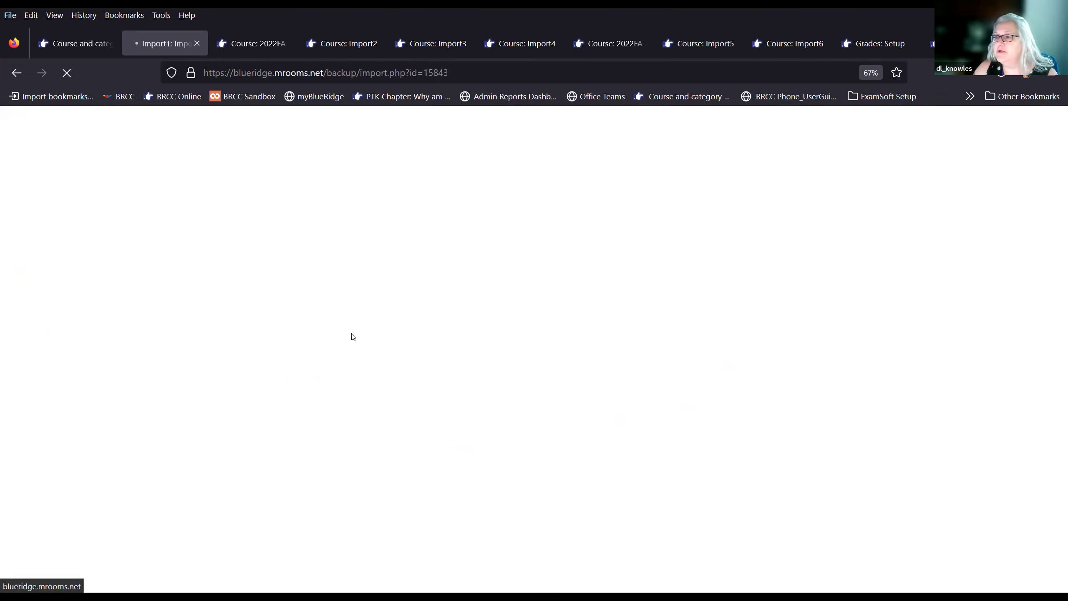
# Step: Find the course 2022FA - ACA-122-404H - College Transfer Success and continue with it as the import source
pyautogui.scroll(-10, 444, 382)
pyautogui.click(516, 370)
pyautogui.hotkey('ctrl', 'v')
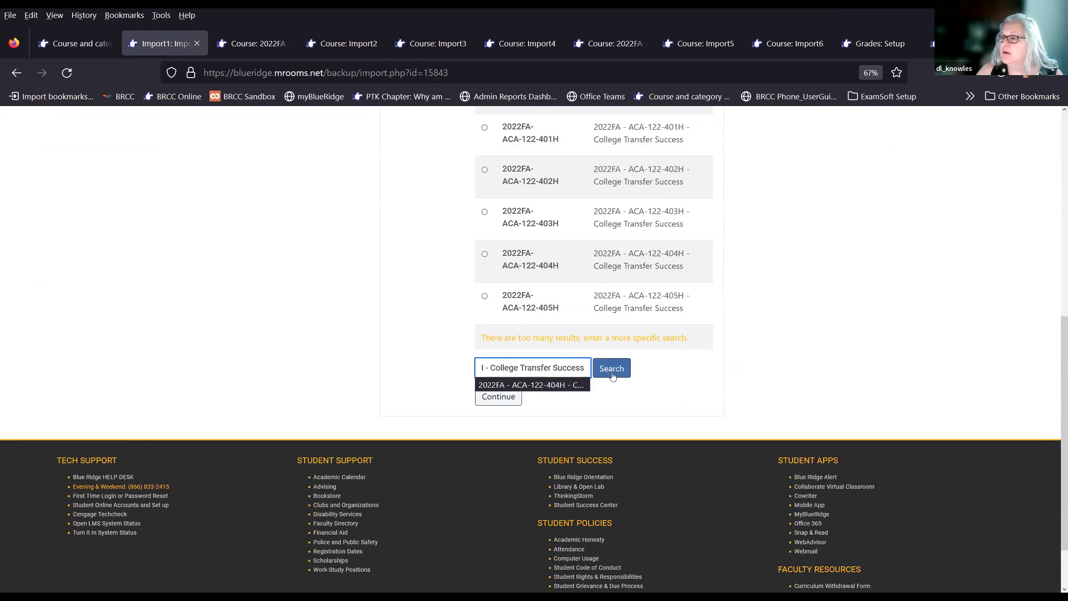
pyautogui.click(612, 368)
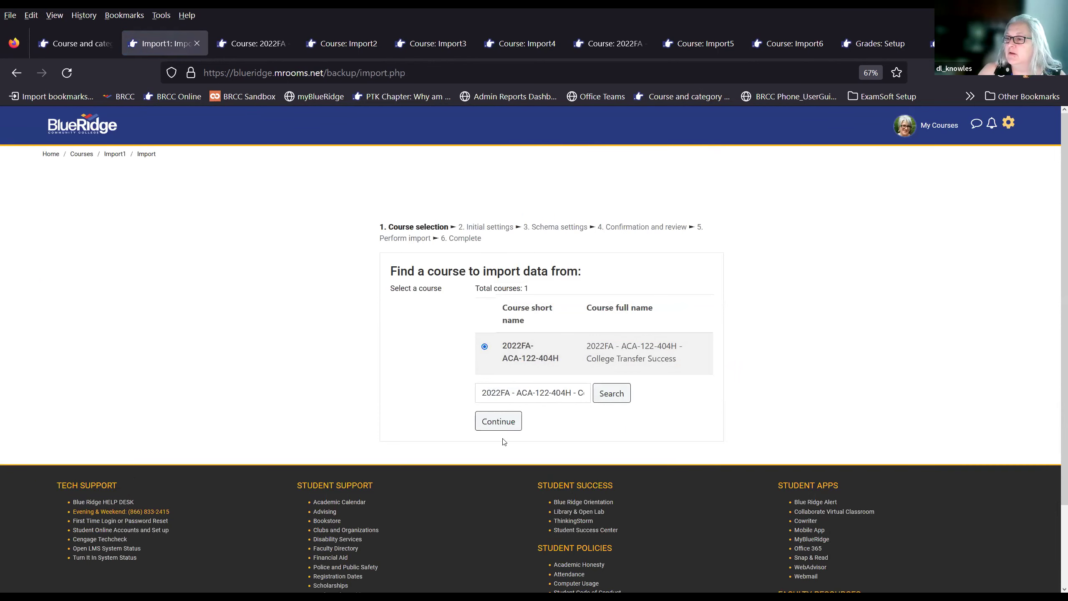
pyautogui.click(497, 420)
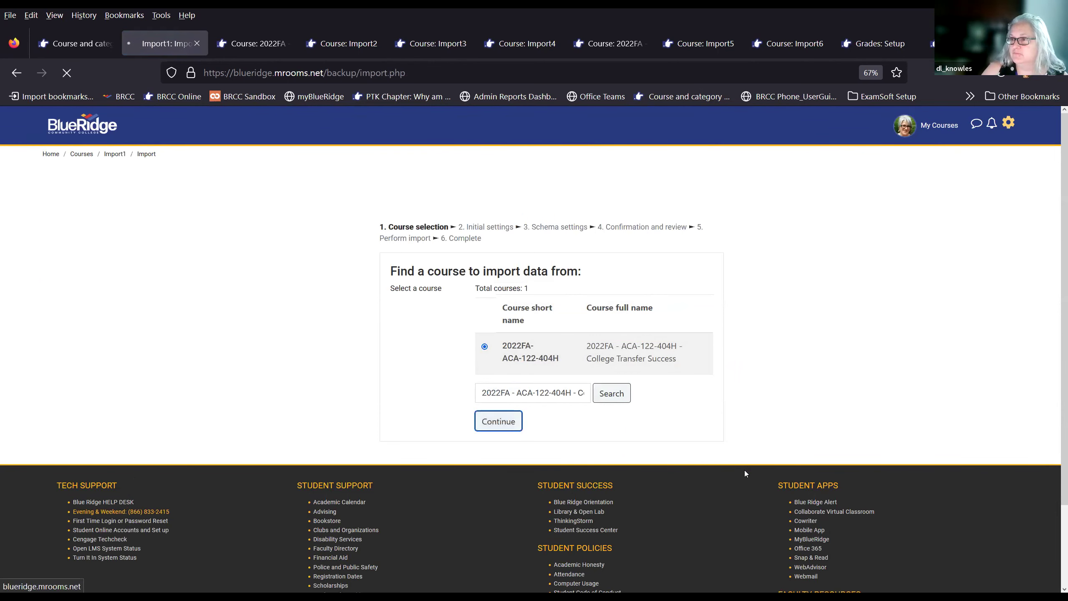
# Step: Exclude the question bank in the initial settings, then deselect every course item in the schema settings
pyautogui.scroll(-2, 295, 336)
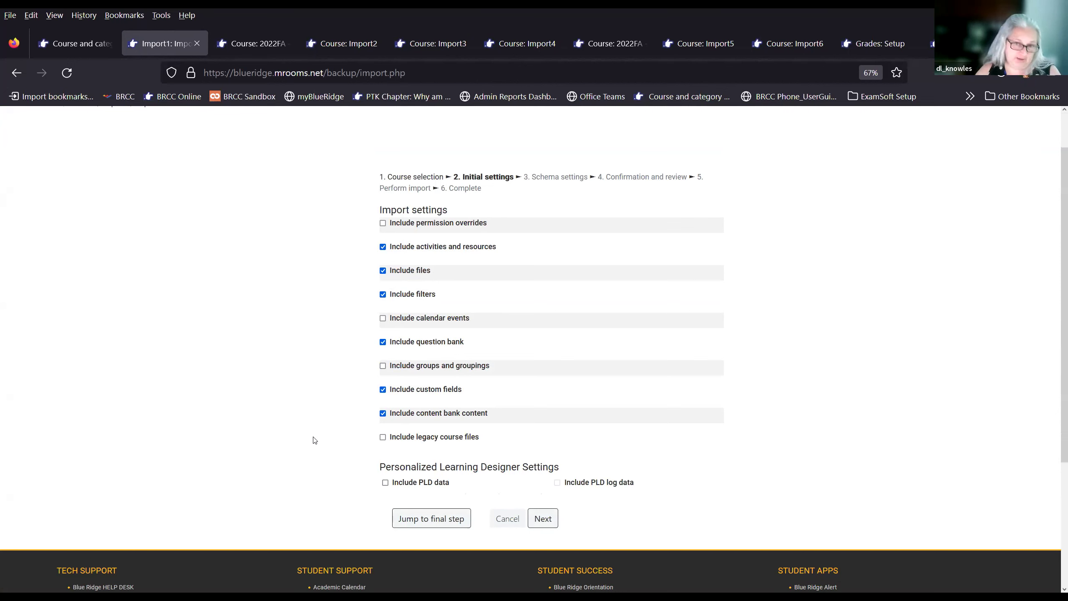
pyautogui.click(383, 343)
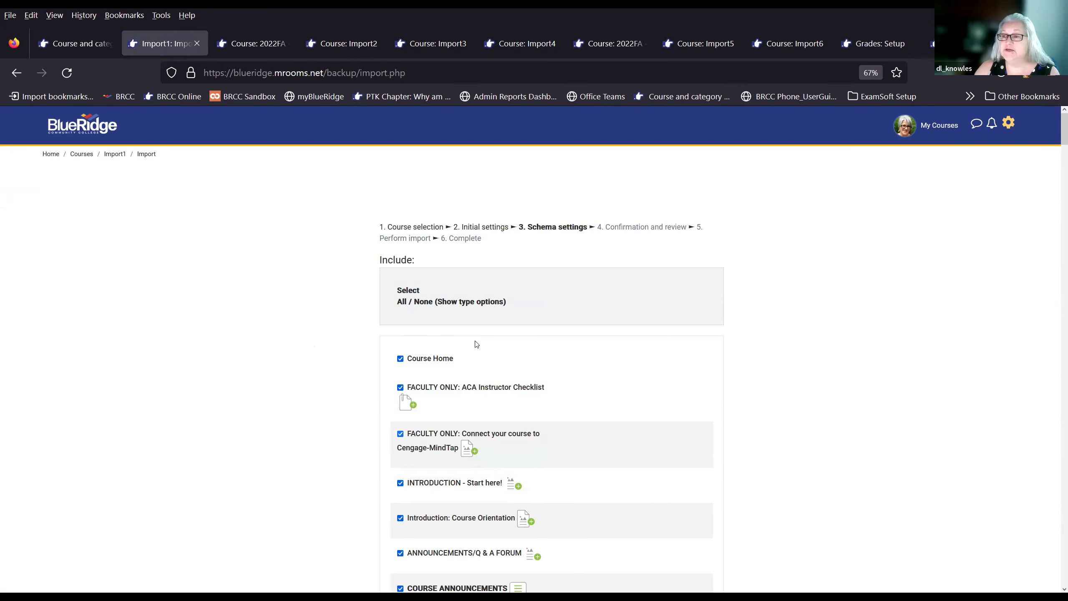
pyautogui.click(424, 305)
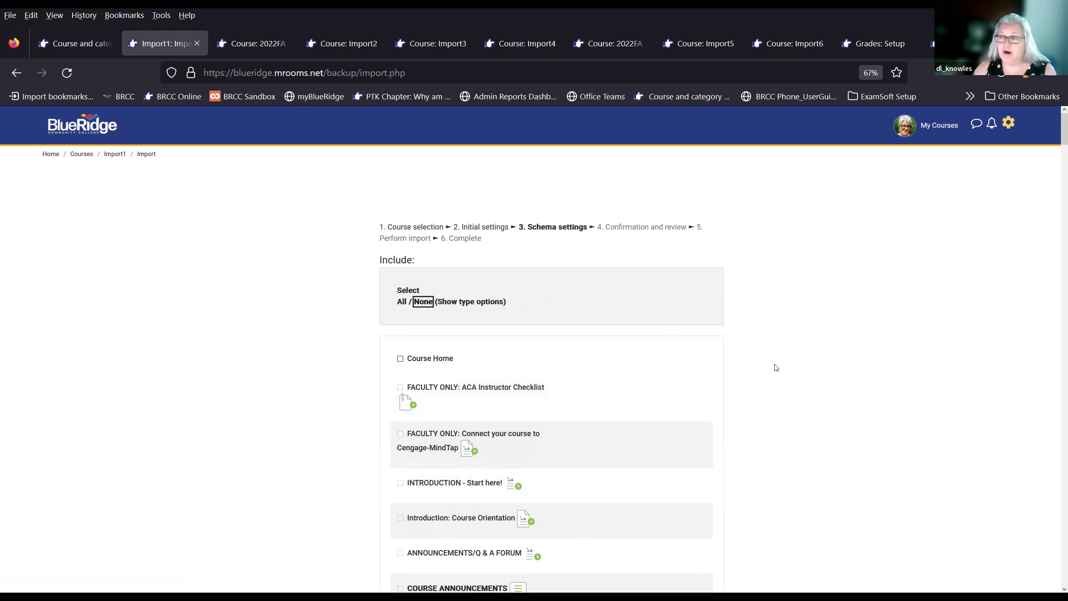
# Step: Look through the deselected sections and activities, from Course Home to the syllabus and late work items, to decide what to import
pyautogui.scroll(-10, 1055, 143)
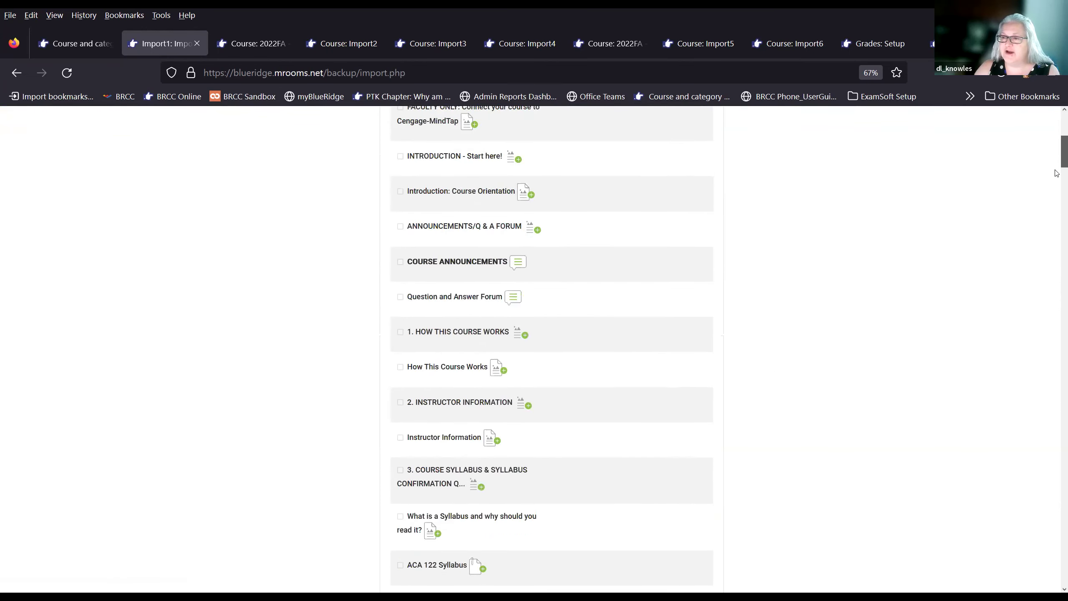
pyautogui.scroll(3, 1056, 156)
pyautogui.scroll(6, 1055, 156)
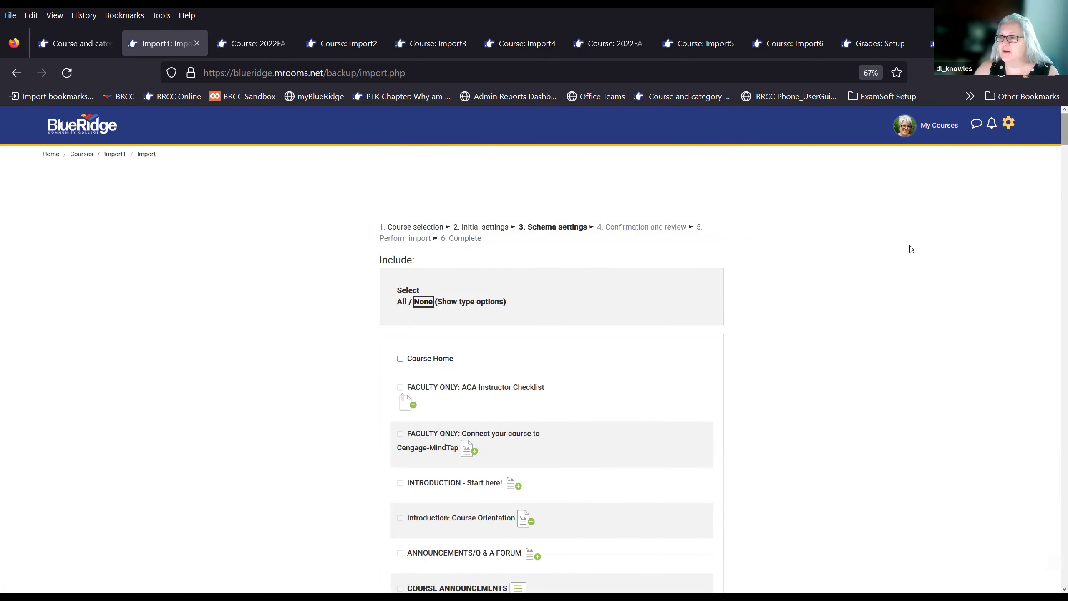
pyautogui.click(395, 332)
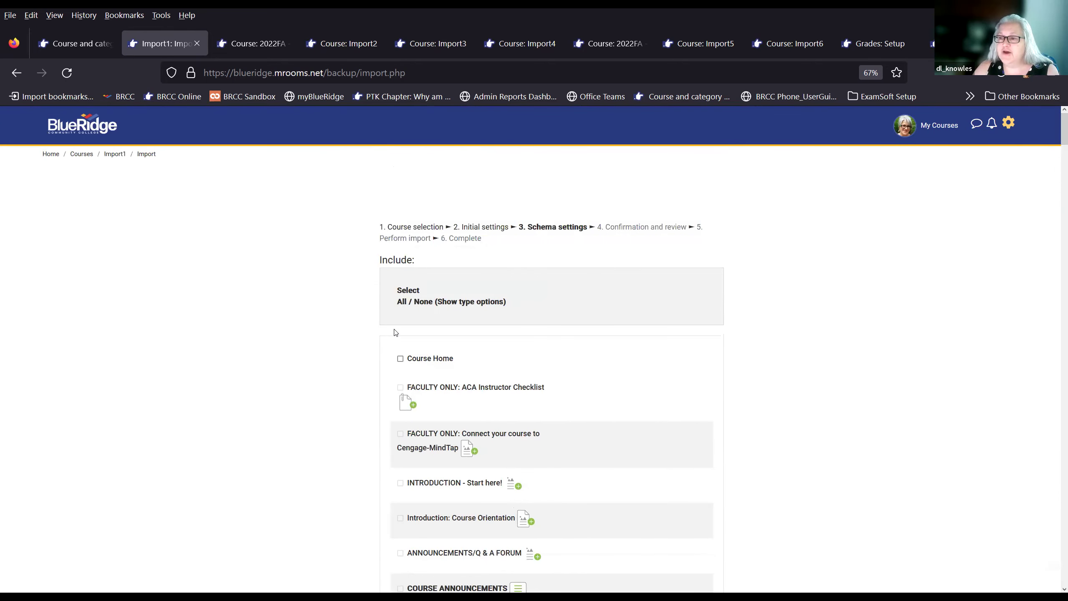
pyautogui.scroll(-3, 379, 349)
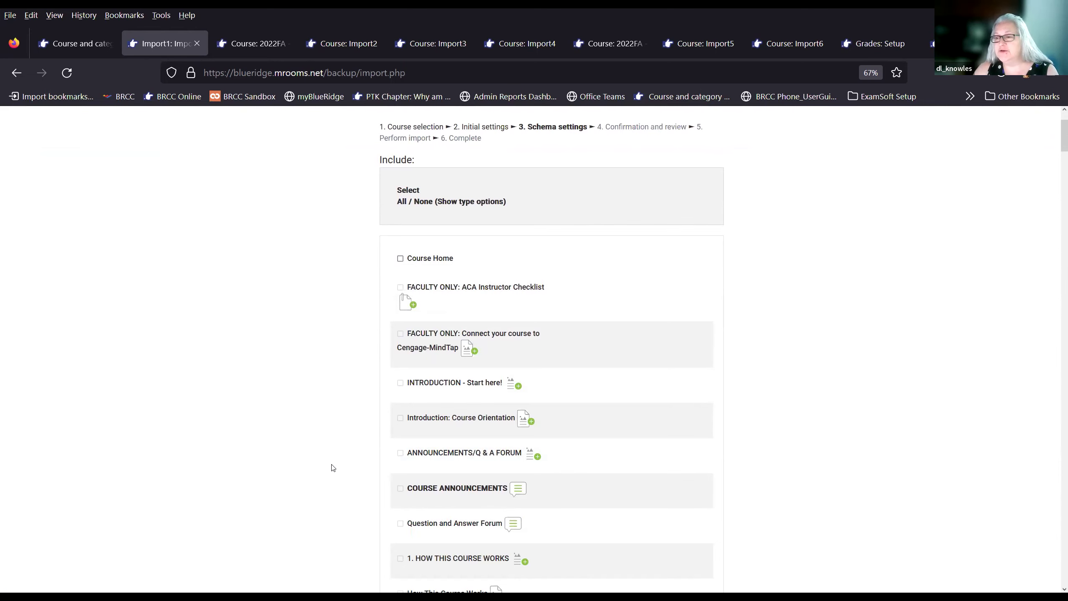
pyautogui.scroll(-3, 324, 451)
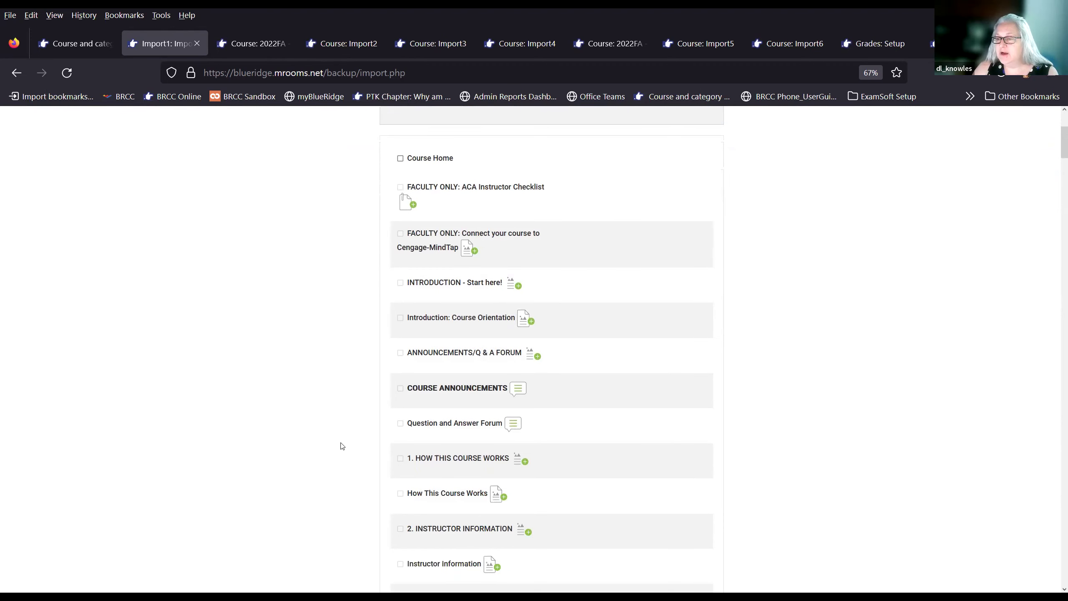
pyautogui.scroll(-6, 342, 446)
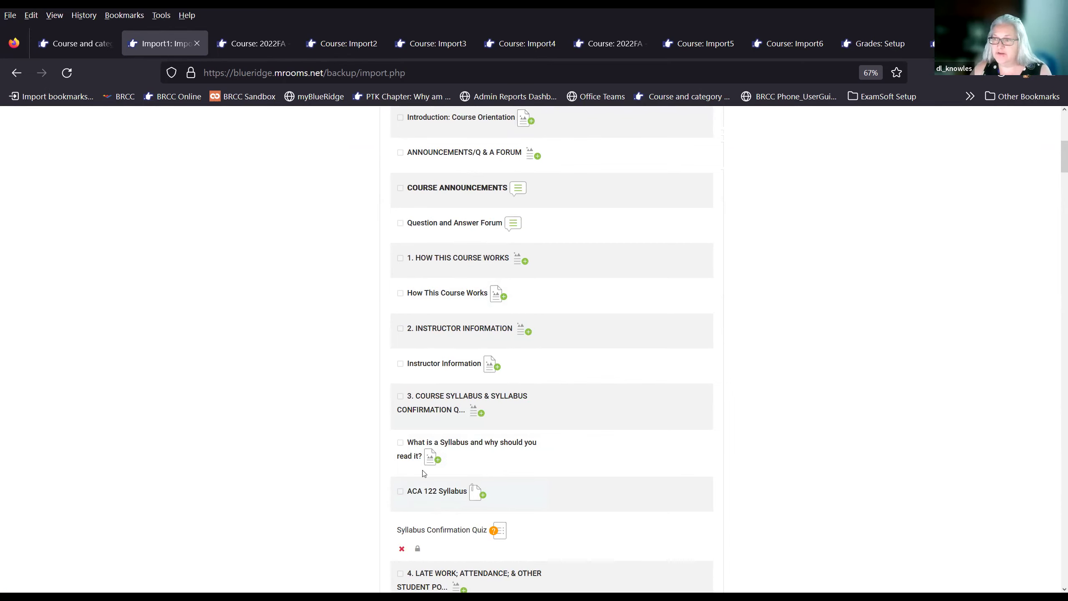
pyautogui.scroll(8, 425, 474)
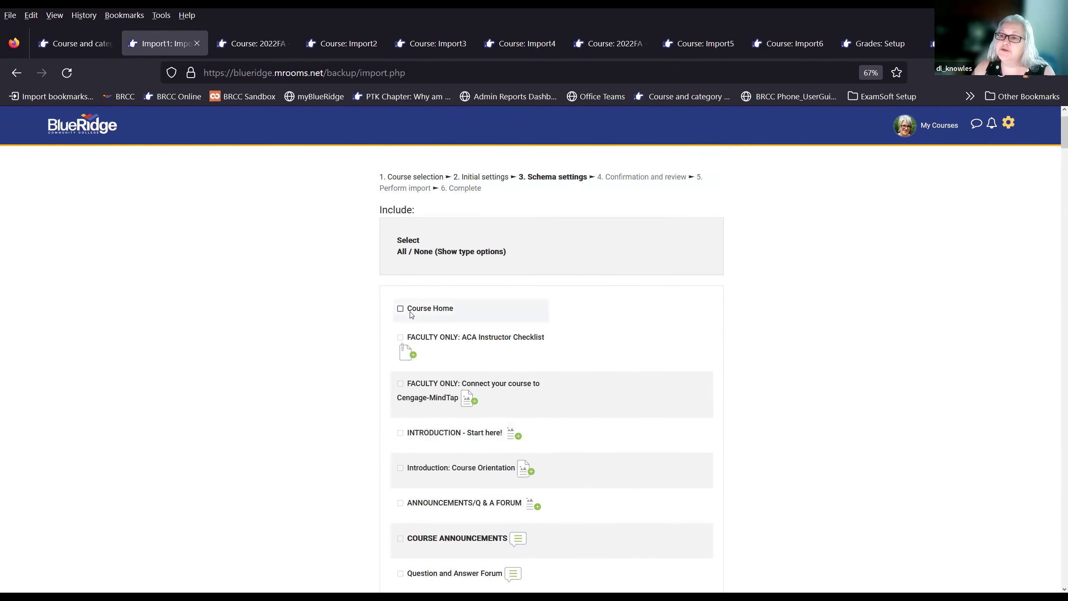
# Step: Include only the Course Home section and its ACA 122 Syllabus file in the import
pyautogui.click(400, 309)
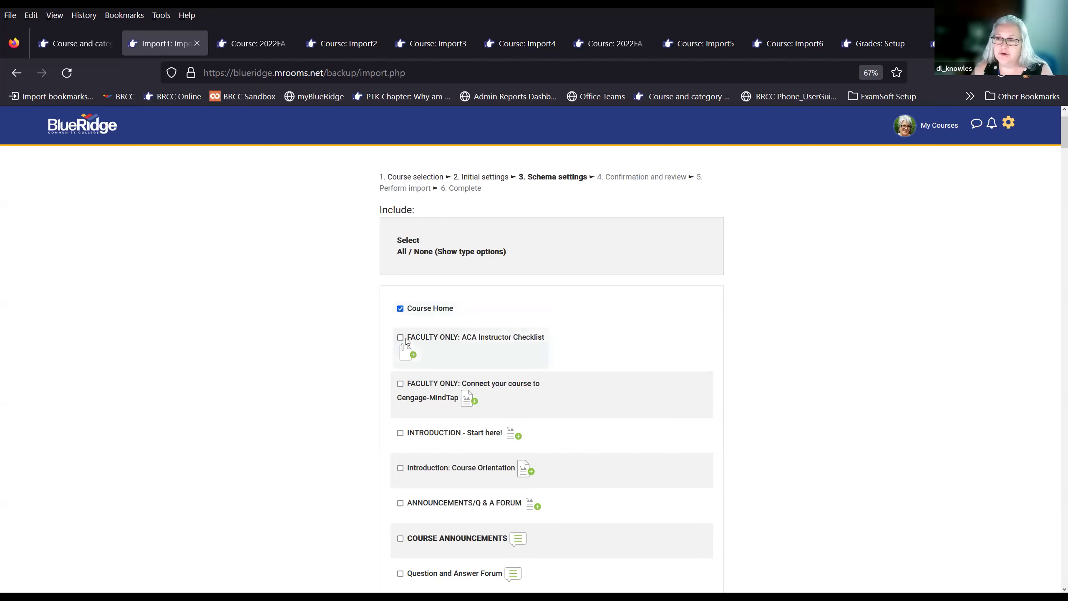
pyautogui.scroll(-3, 425, 464)
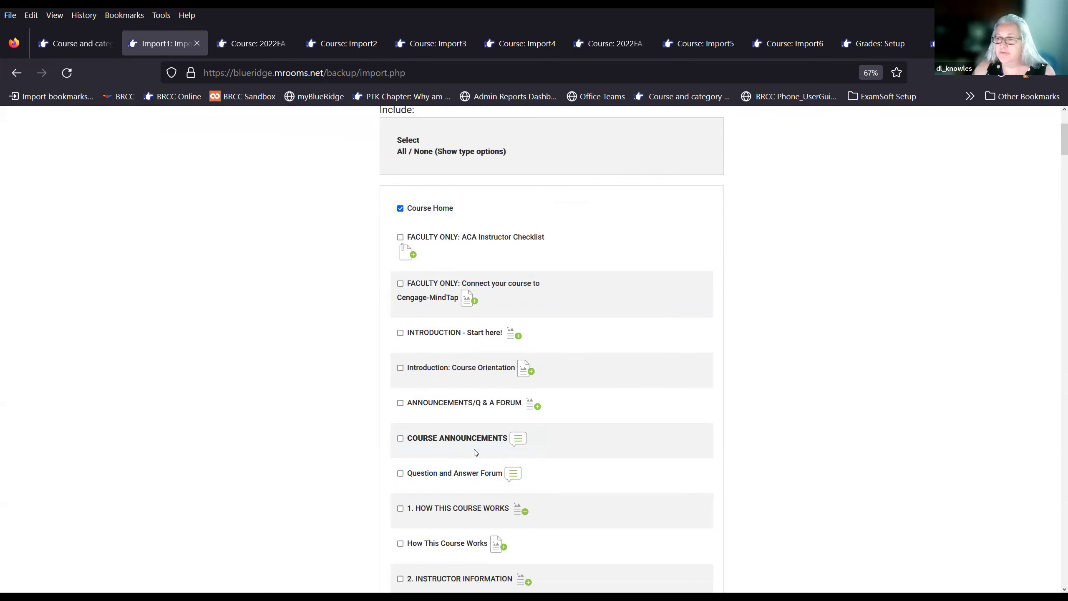
pyautogui.scroll(-6, 475, 454)
pyautogui.scroll(-3, 465, 442)
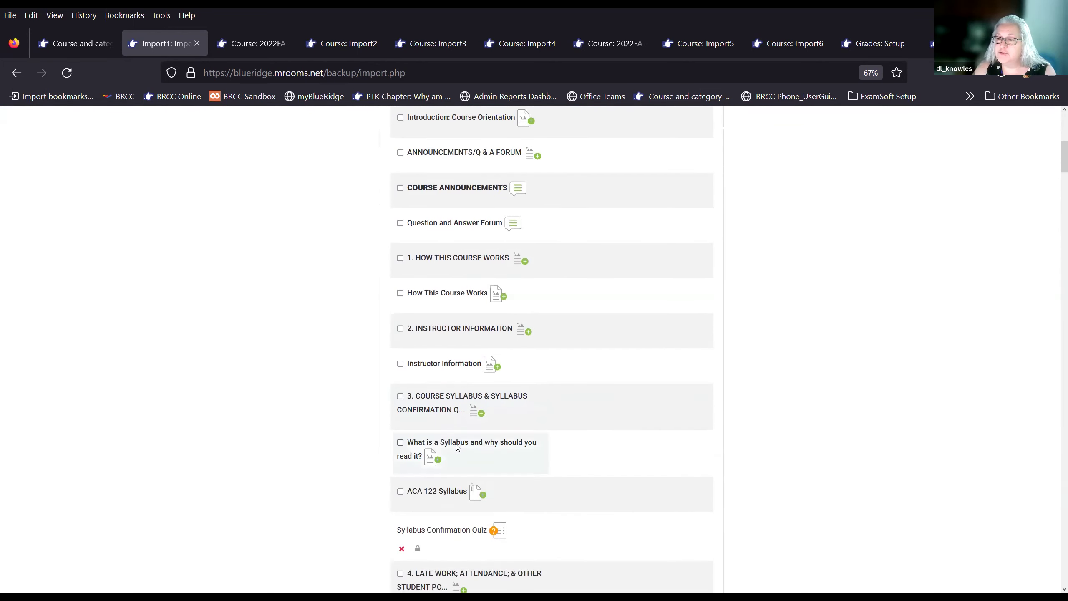
pyautogui.click(400, 441)
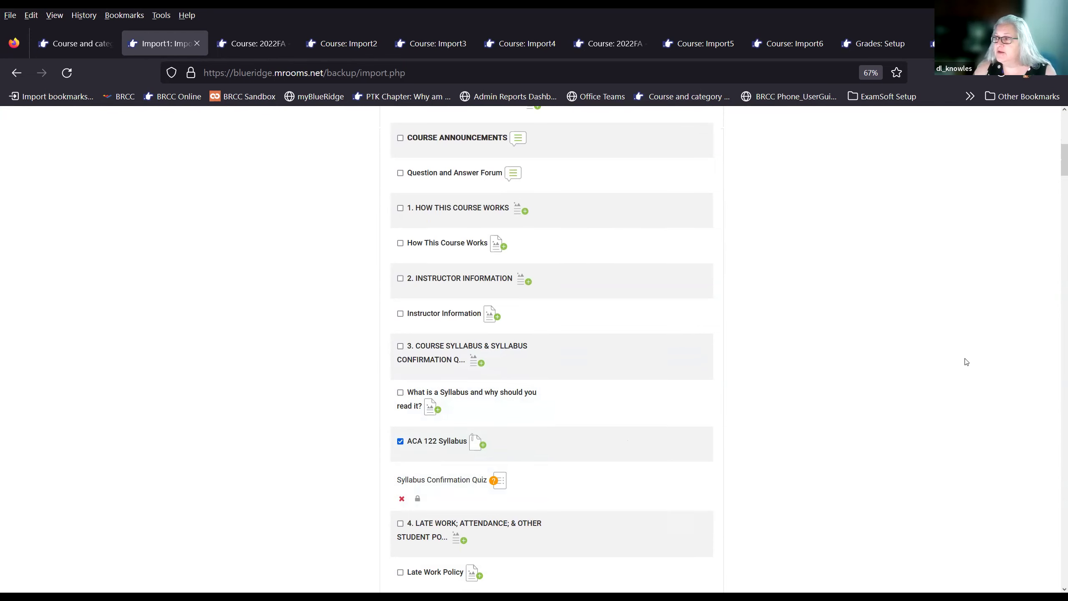
# Step: Advance the import to Confirmation and review, and check the list of included import settings
pyautogui.moveTo(1057, 171); pyautogui.dragTo(1056, 587)
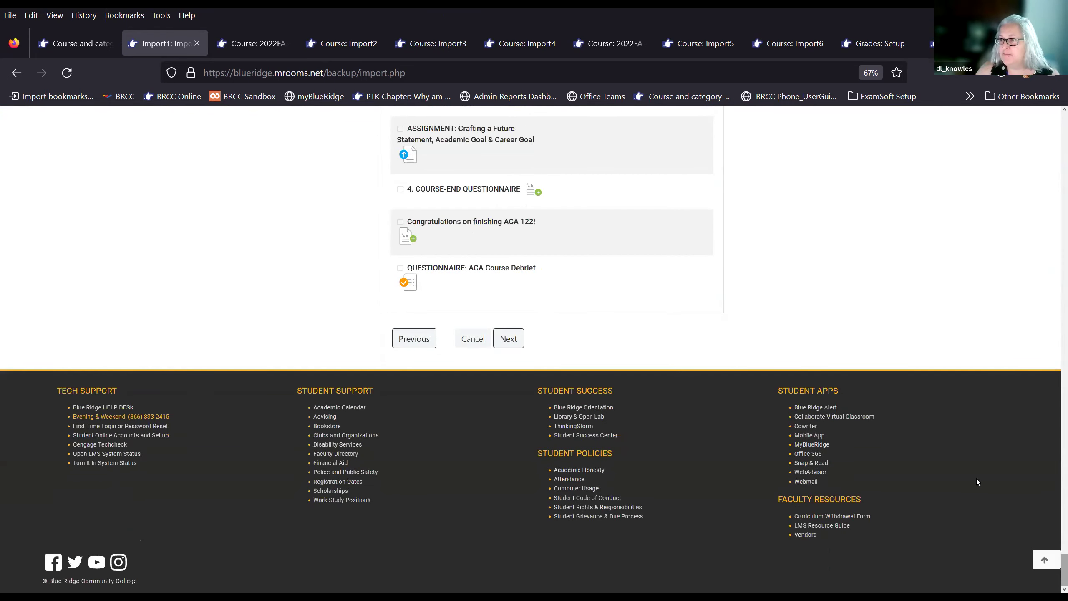
pyautogui.click(519, 344)
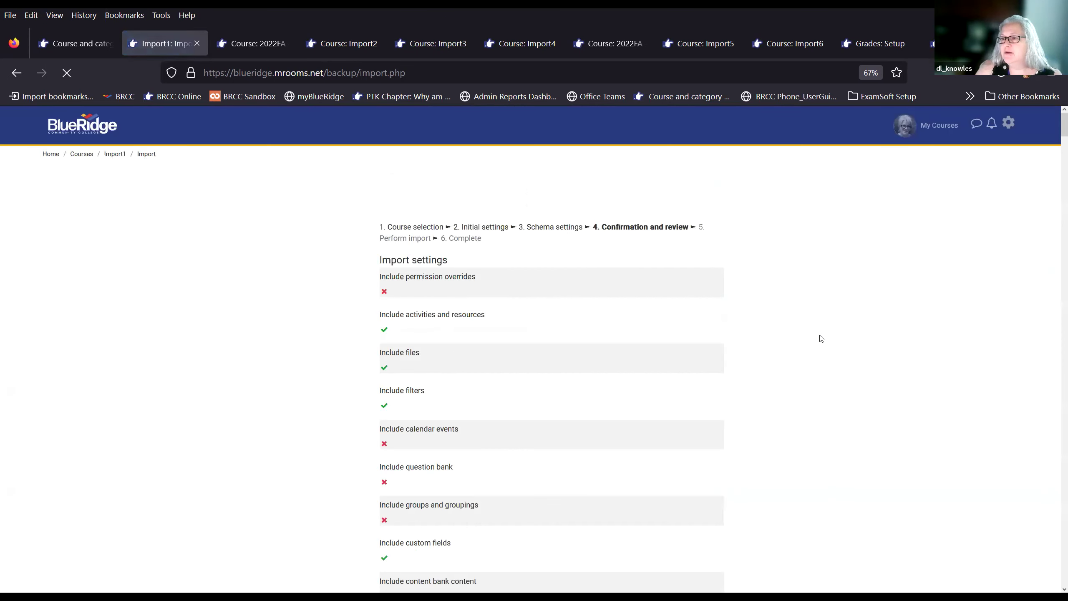
pyautogui.scroll(-2, 839, 327)
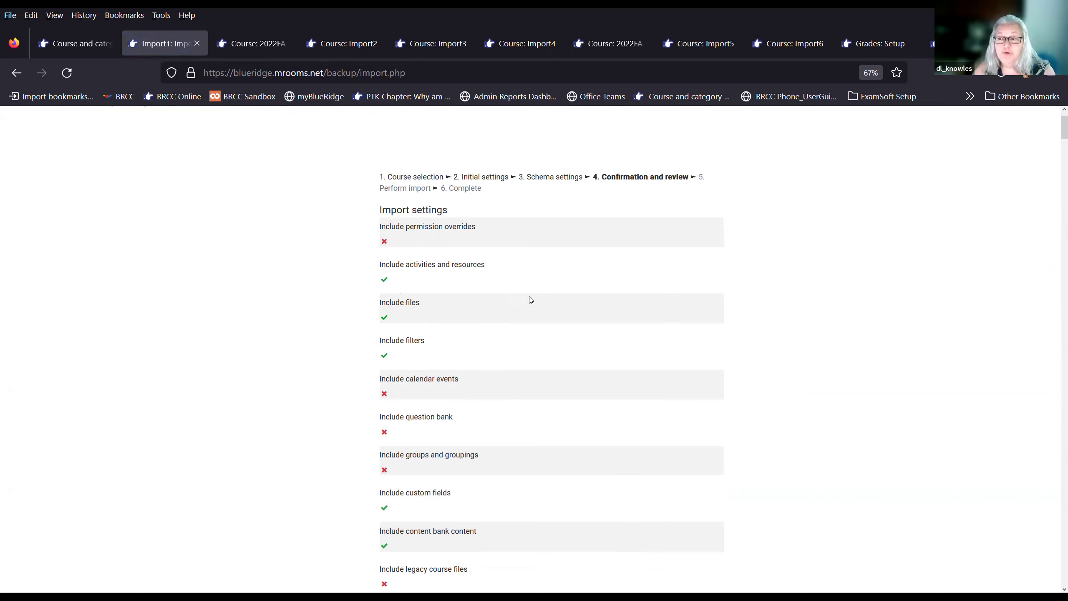
# Step: Review the remaining import settings and included items on the confirmation page, through to the Personalized Learning Designer settings
pyautogui.scroll(-2, 822, 374)
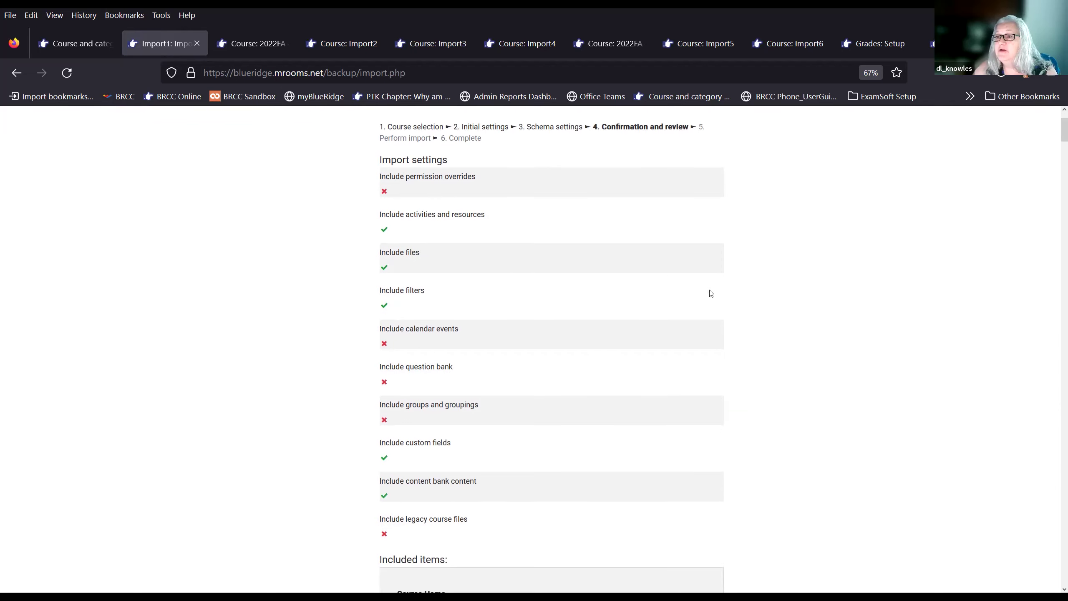
pyautogui.scroll(-2, 1038, 487)
pyautogui.moveTo(1057, 135); pyautogui.dragTo(1057, 577)
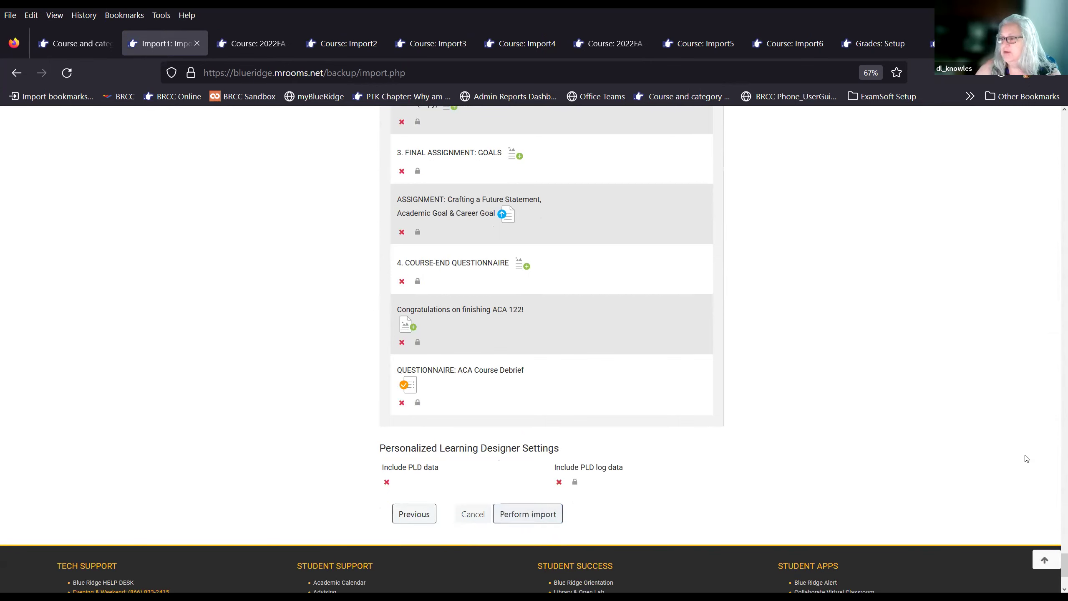
# Step: Check the Import3 course home against the pending import's item list in Import1
pyautogui.click(434, 44)
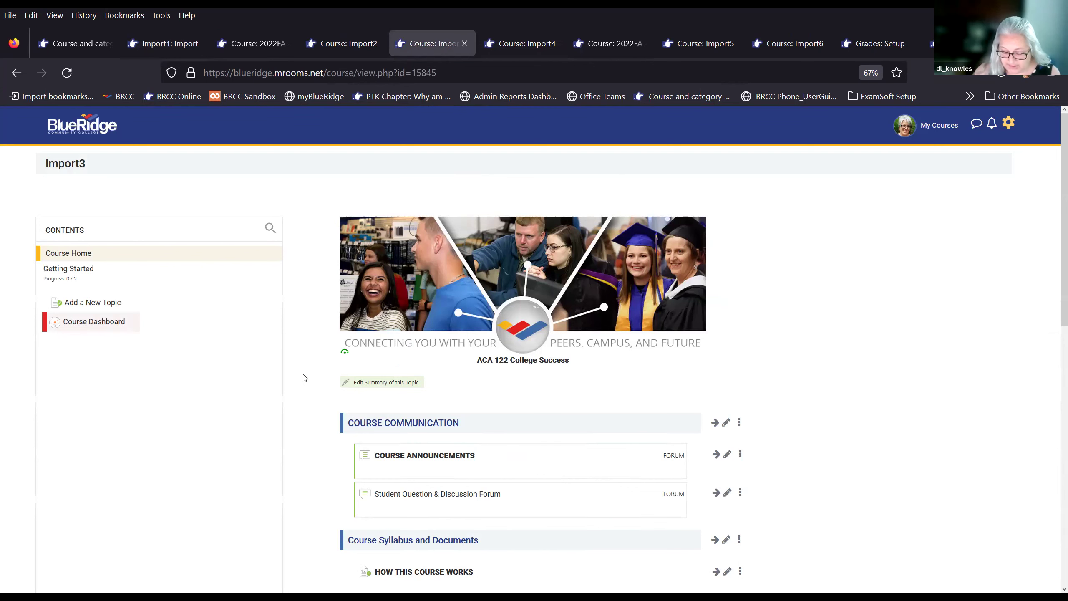
pyautogui.scroll(-1, 305, 377)
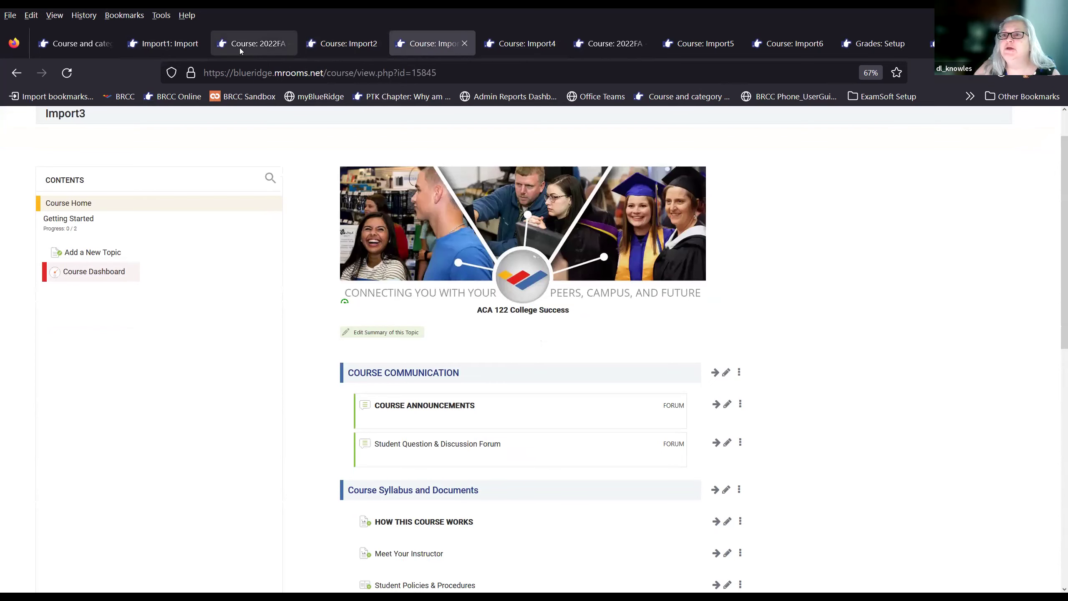
pyautogui.click(171, 48)
pyautogui.scroll(10, 451, 417)
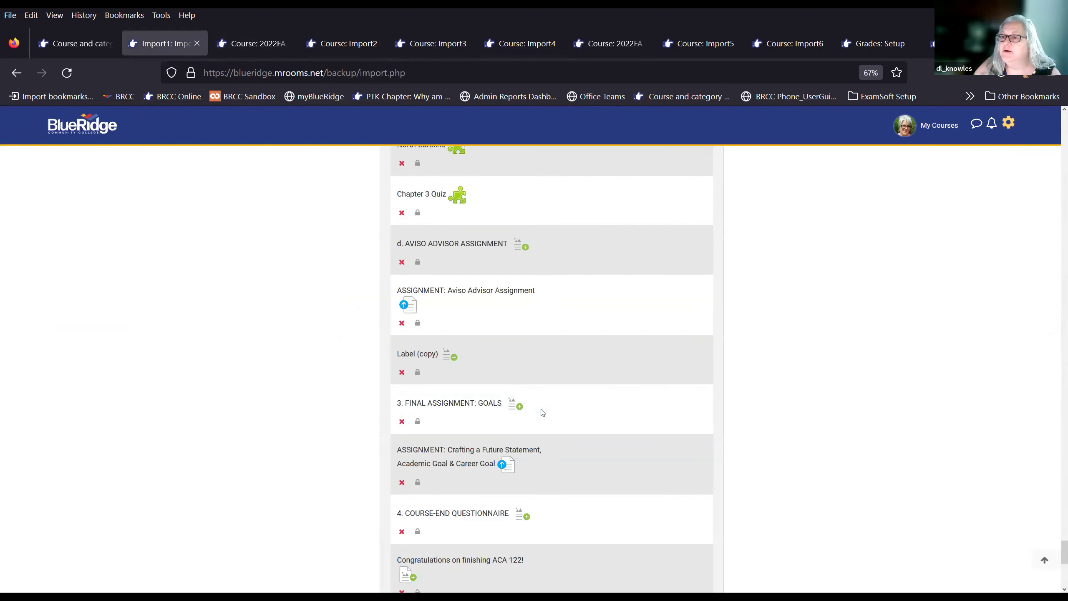
# Step: In the Import3 course, move the ACA 122 Syllabus file under Course Syllabus and Documents, above HOW THIS COURSE WORKS
pyautogui.click(428, 43)
pyautogui.scroll(-3, 327, 391)
pyautogui.scroll(-3, 315, 339)
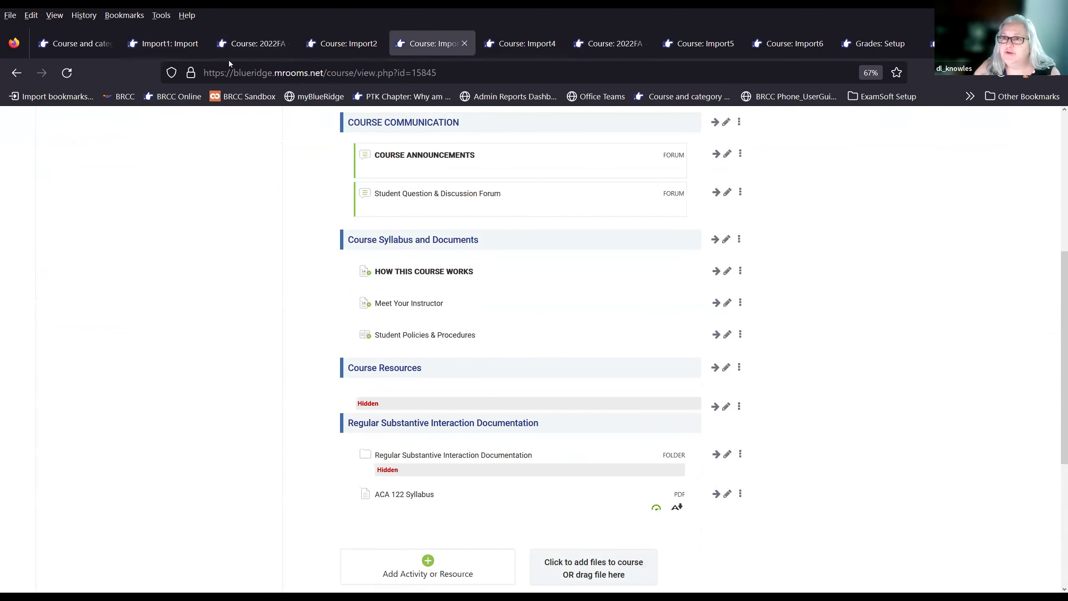
pyautogui.scroll(-1, 300, 382)
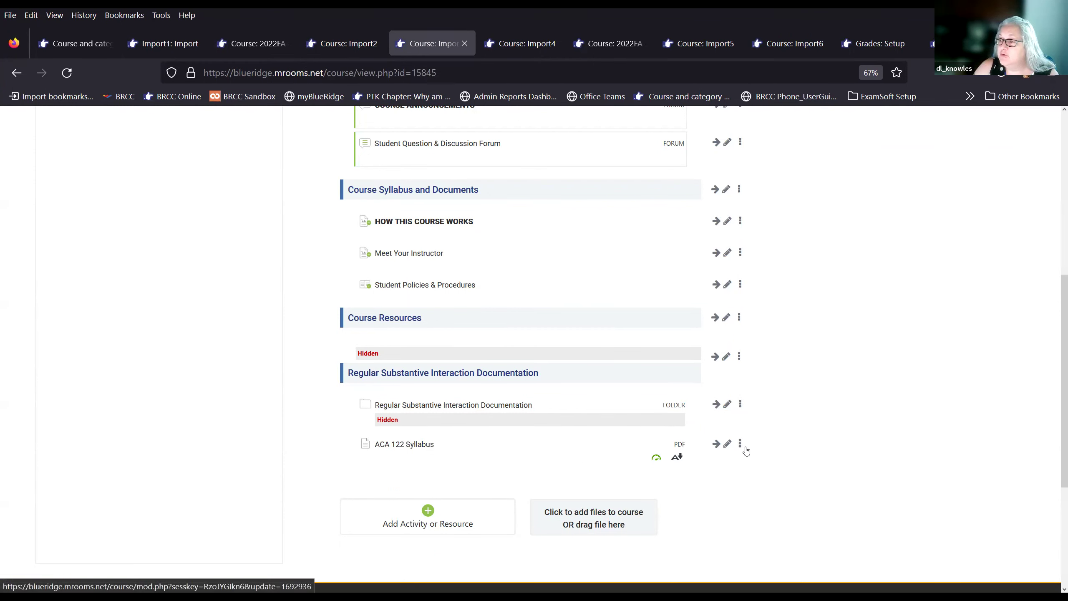
pyautogui.click(715, 444)
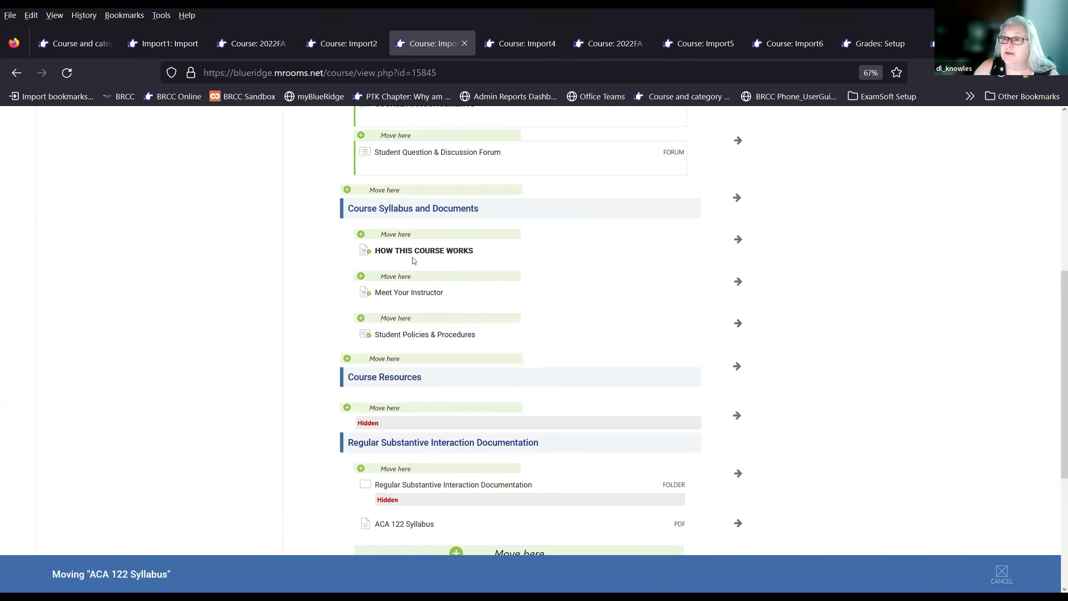
pyautogui.click(390, 235)
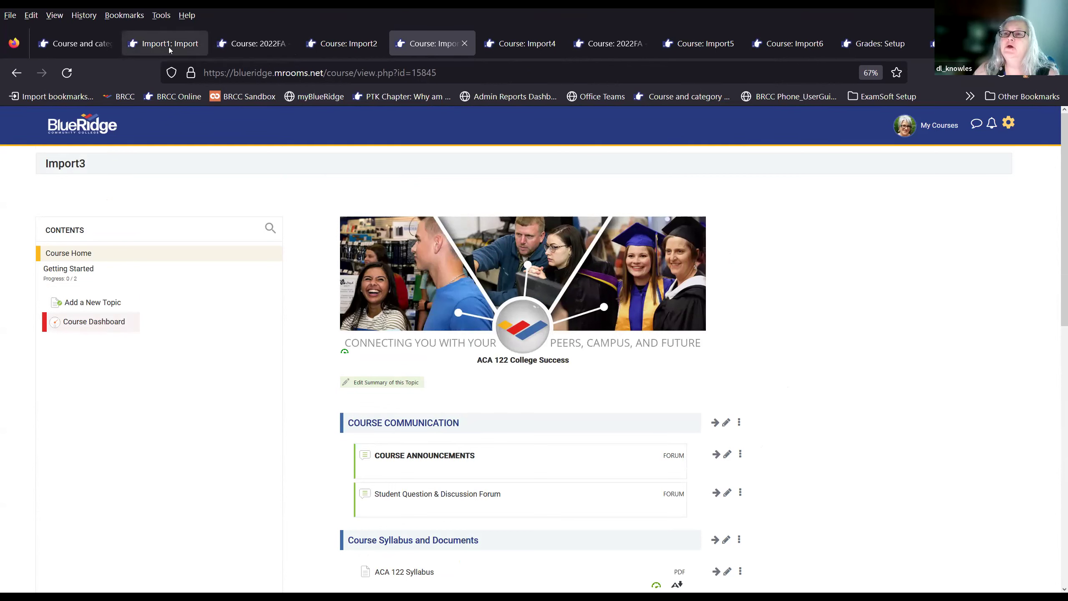
# Step: Leave Import1's pending import without performing it and return to the Import1 course home page
pyautogui.click(255, 45)
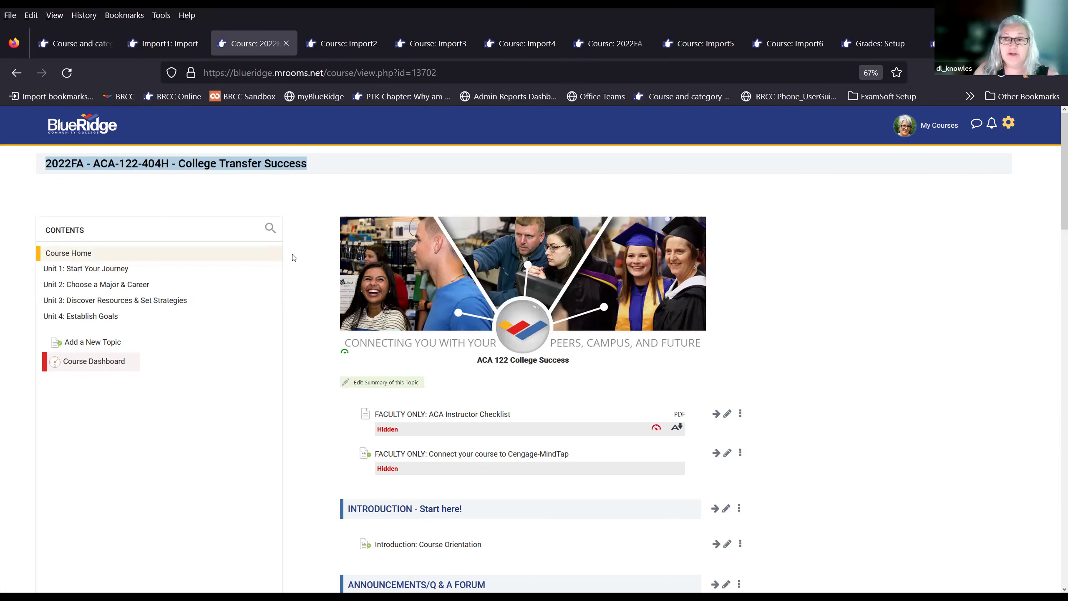
pyautogui.click(172, 44)
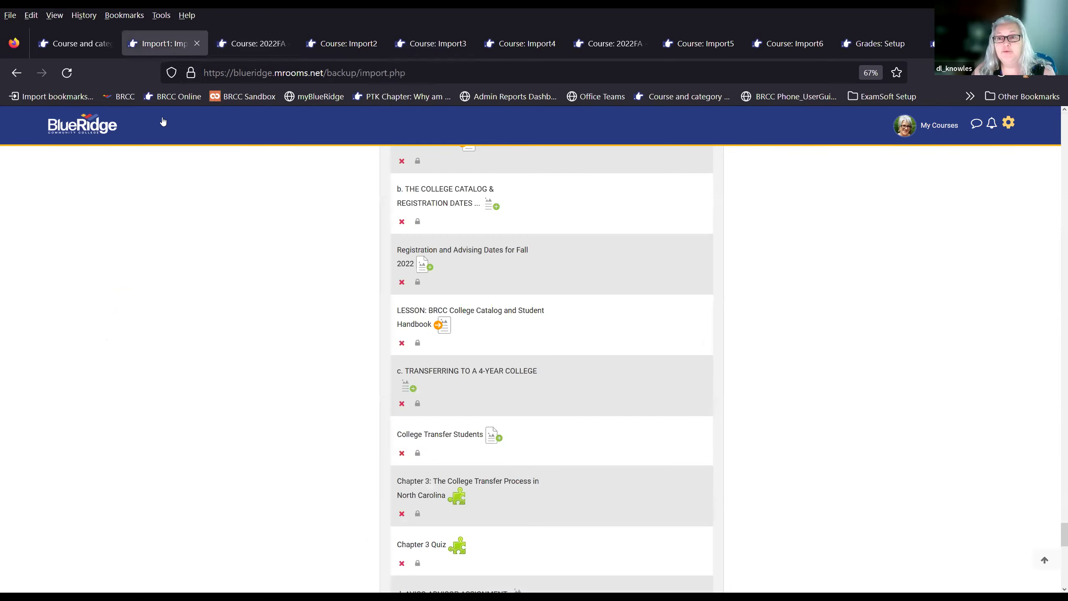
pyautogui.scroll(10, 197, 252)
pyautogui.scroll(10, 189, 245)
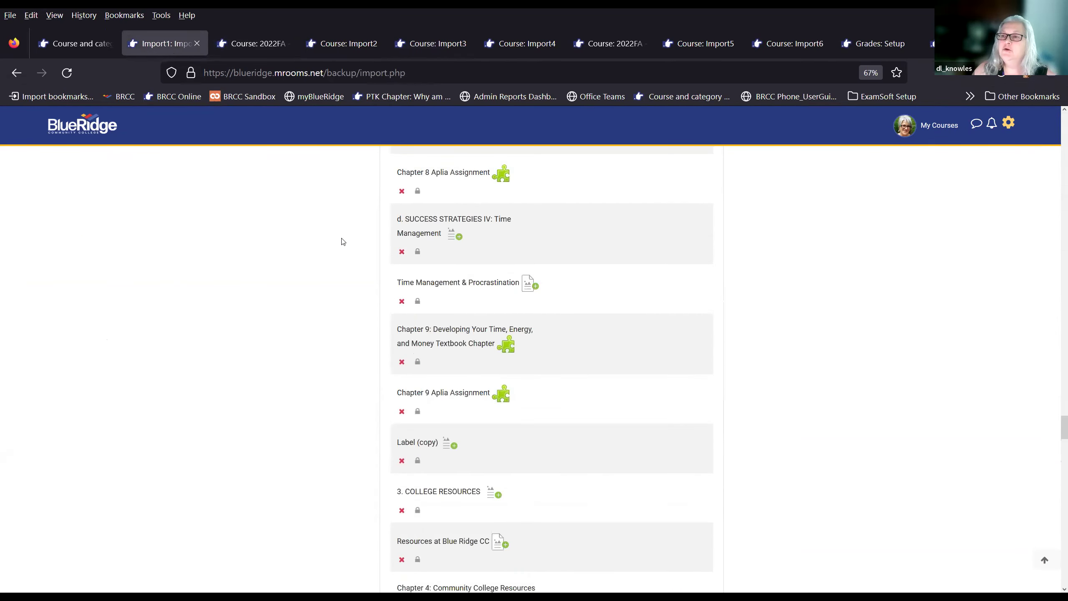
pyautogui.scroll(15, 1055, 143)
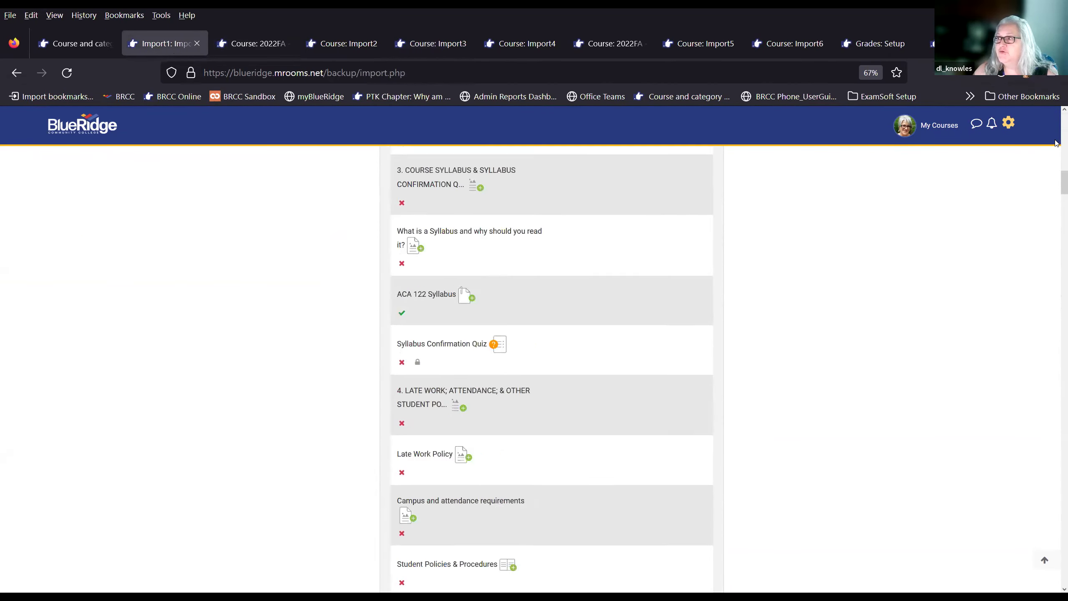
pyautogui.scroll(5, 1055, 143)
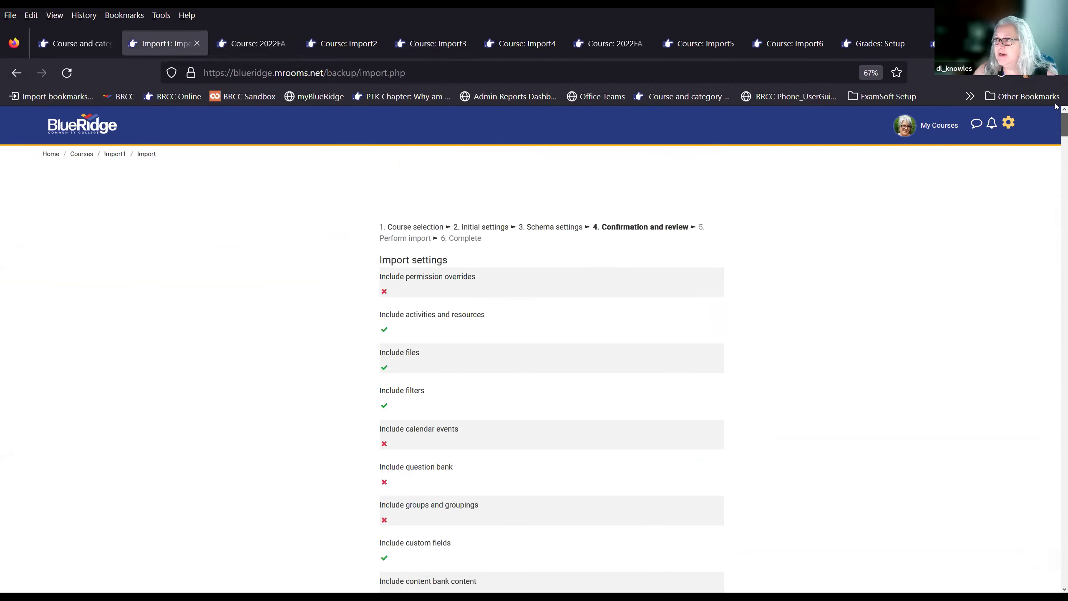
pyautogui.click(115, 154)
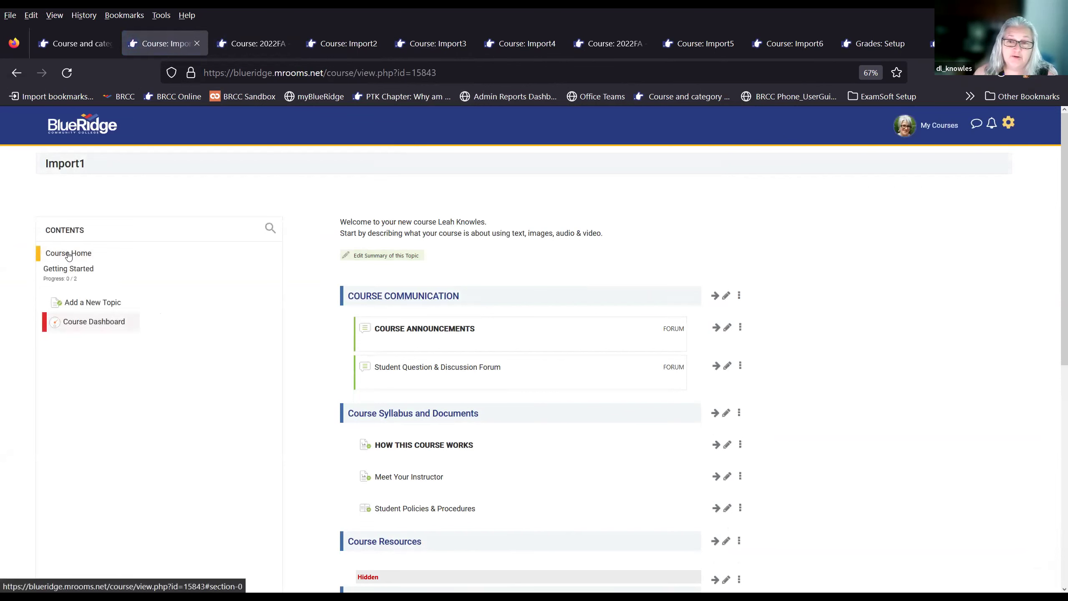
# Step: Compare the section lists of the Import1 course and the 2022FA ACA-122-404H College Transfer Success course
pyautogui.click(252, 44)
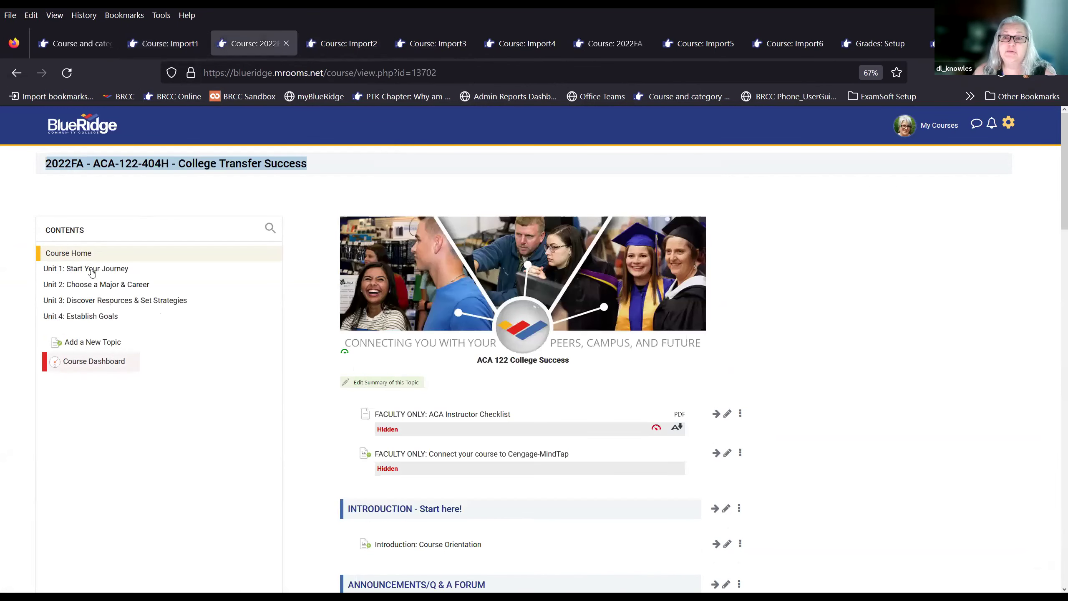
pyautogui.click(158, 46)
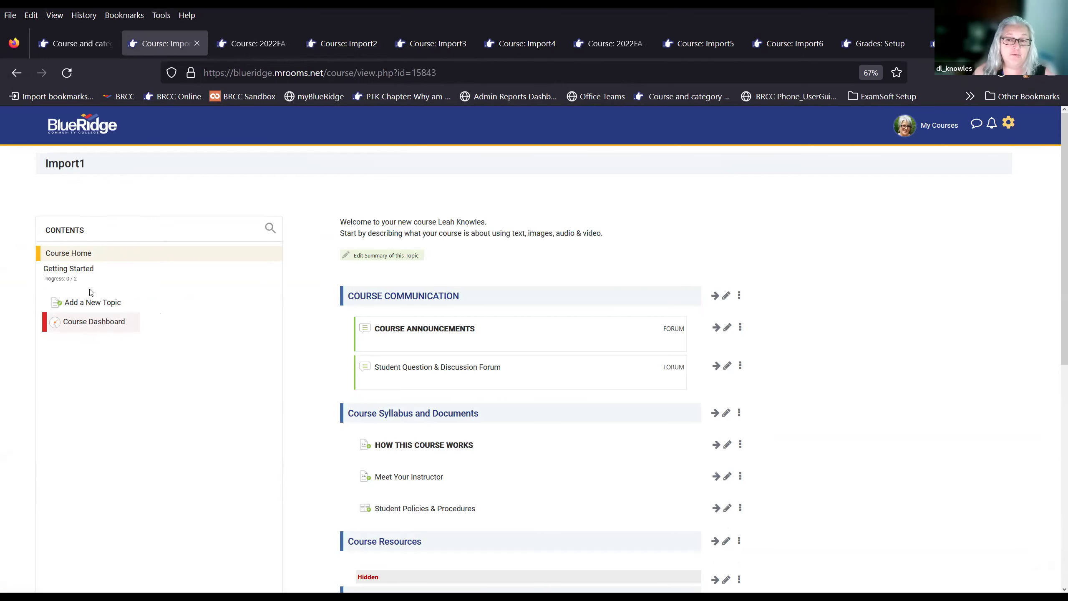
pyautogui.click(261, 44)
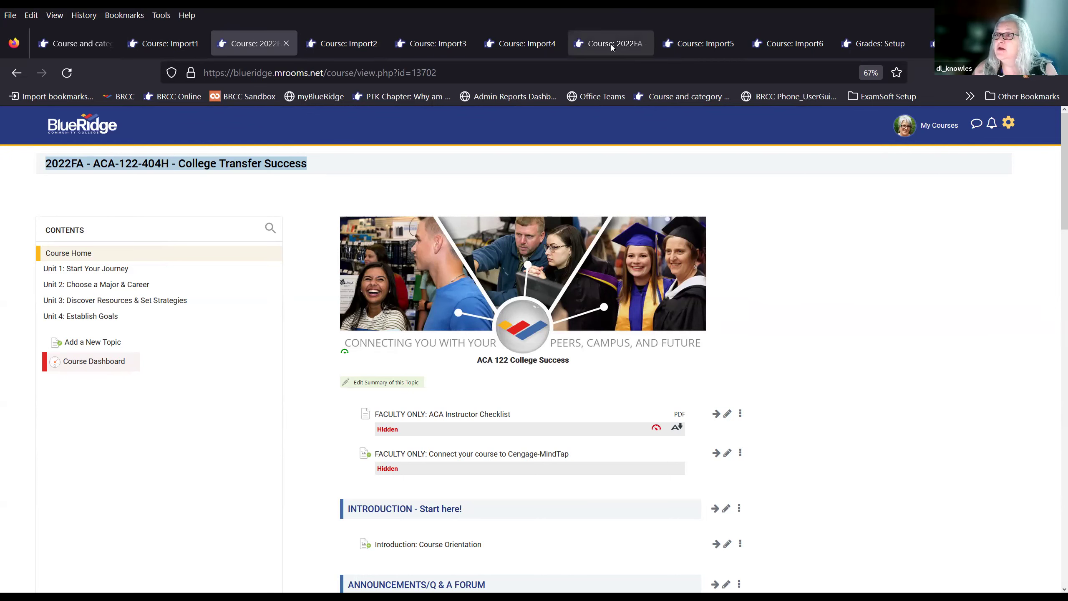
# Step: Examine the Import4 course's weekly topics, course information placeholders, and the start of its communication and syllabus sections
pyautogui.click(532, 43)
pyautogui.click(438, 50)
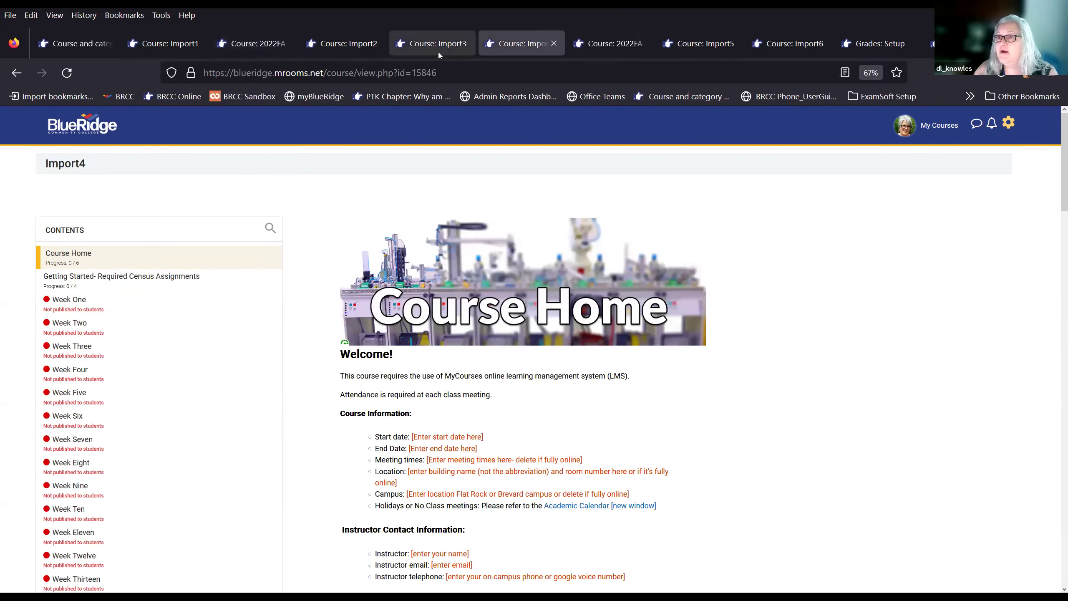
pyautogui.click(525, 44)
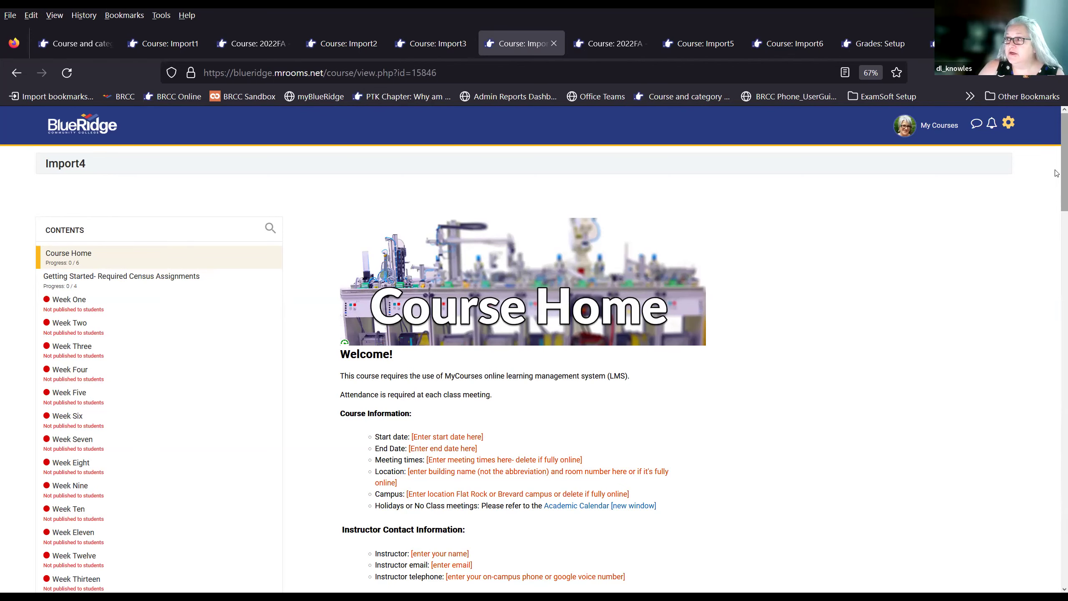
pyautogui.scroll(-3, 1056, 173)
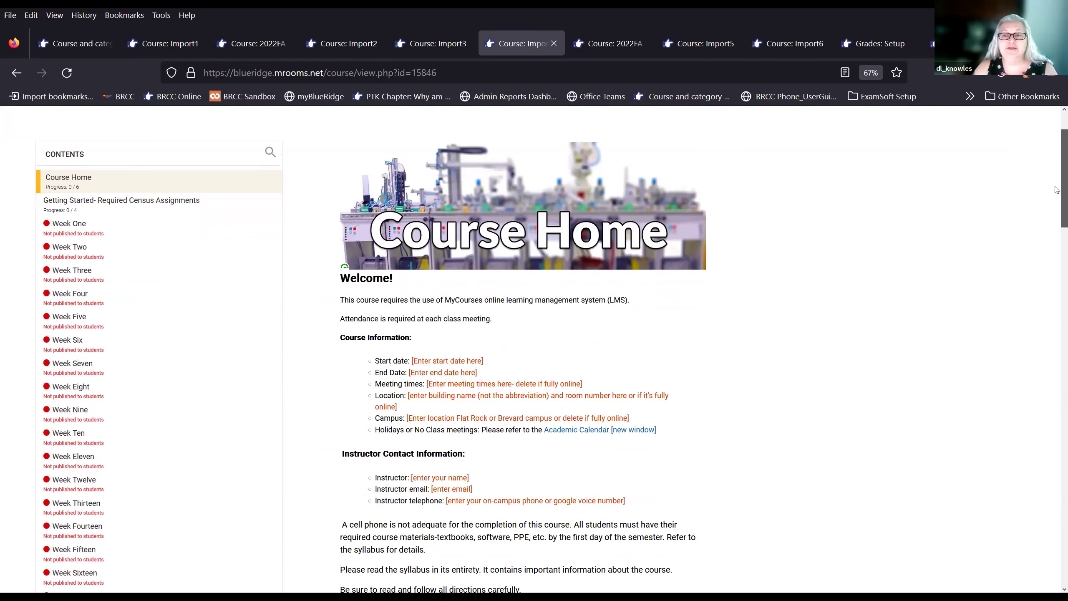
pyautogui.scroll(-2, 1056, 189)
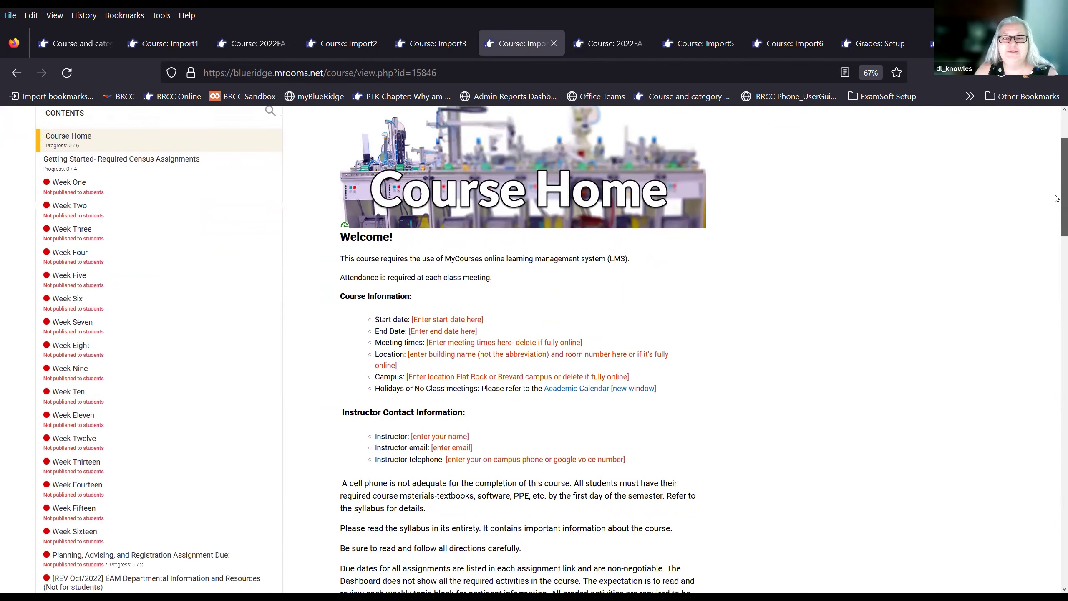
pyautogui.scroll(5, 1056, 168)
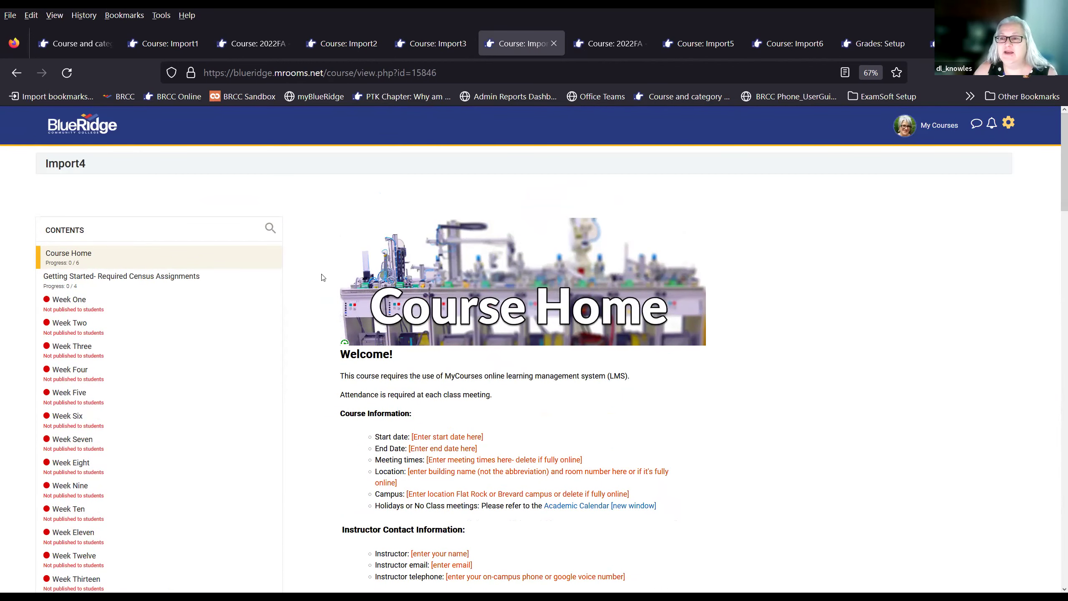
pyautogui.scroll(-10, 301, 320)
pyautogui.scroll(-1, 294, 376)
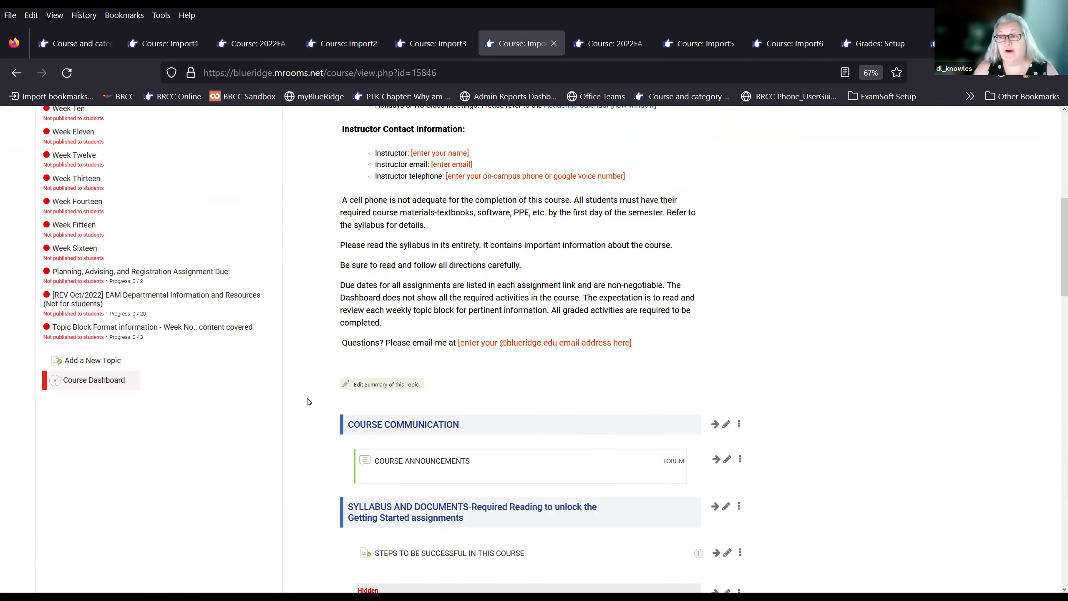
pyautogui.scroll(11, 308, 402)
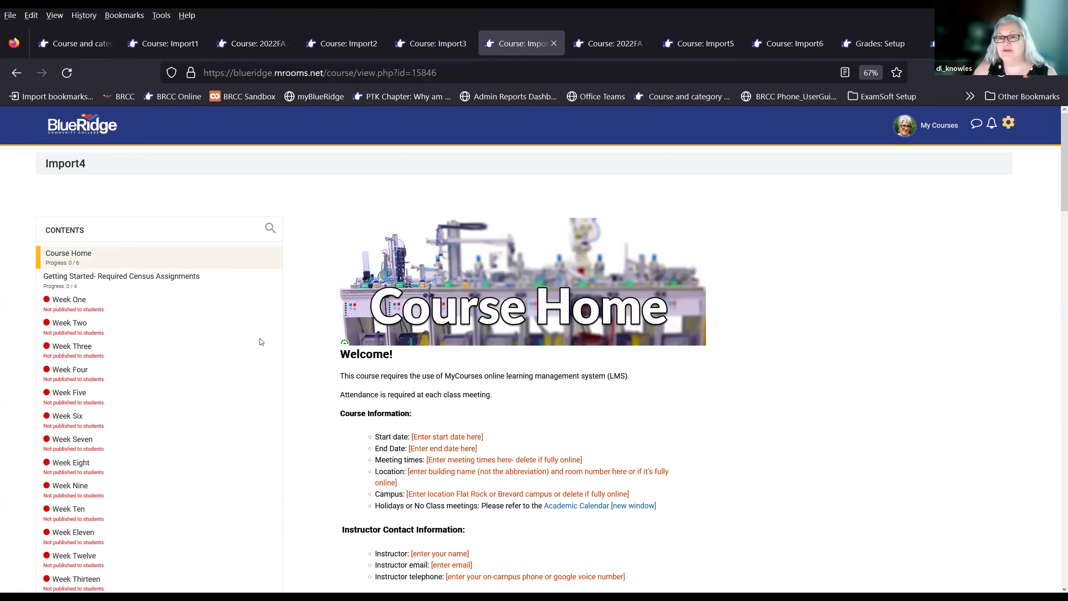
pyautogui.scroll(-1, 297, 427)
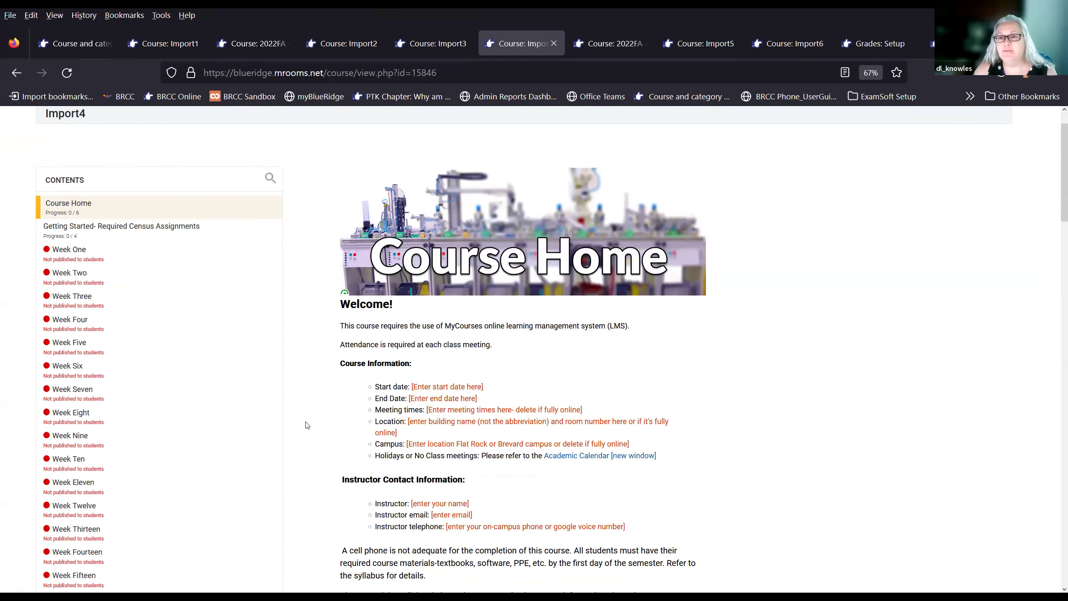
pyautogui.scroll(1, 302, 427)
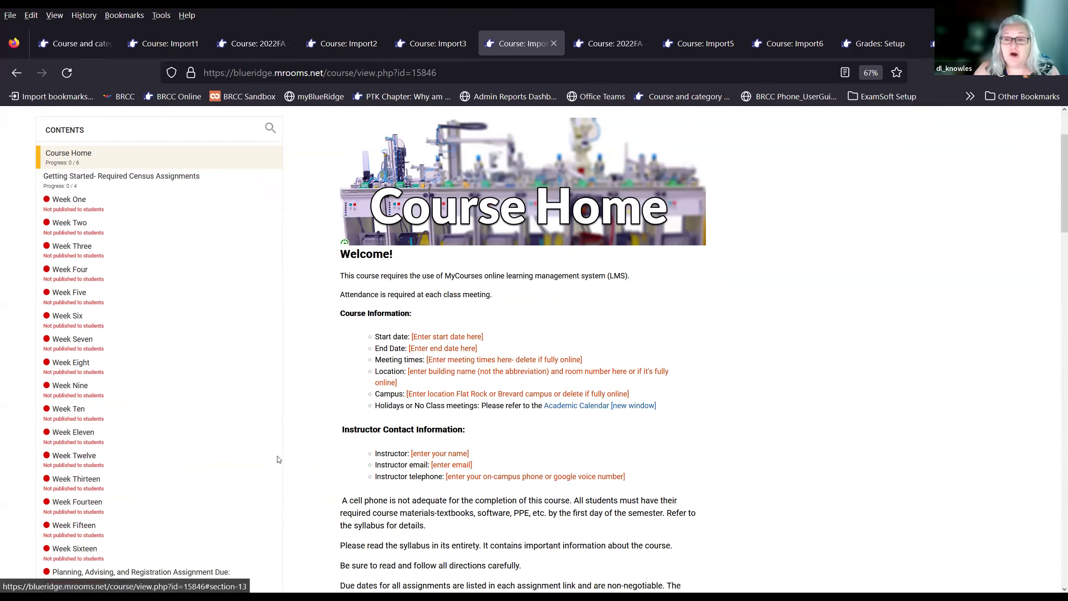
pyautogui.scroll(-5, 270, 471)
pyautogui.scroll(2, 283, 481)
pyautogui.scroll(4, 283, 481)
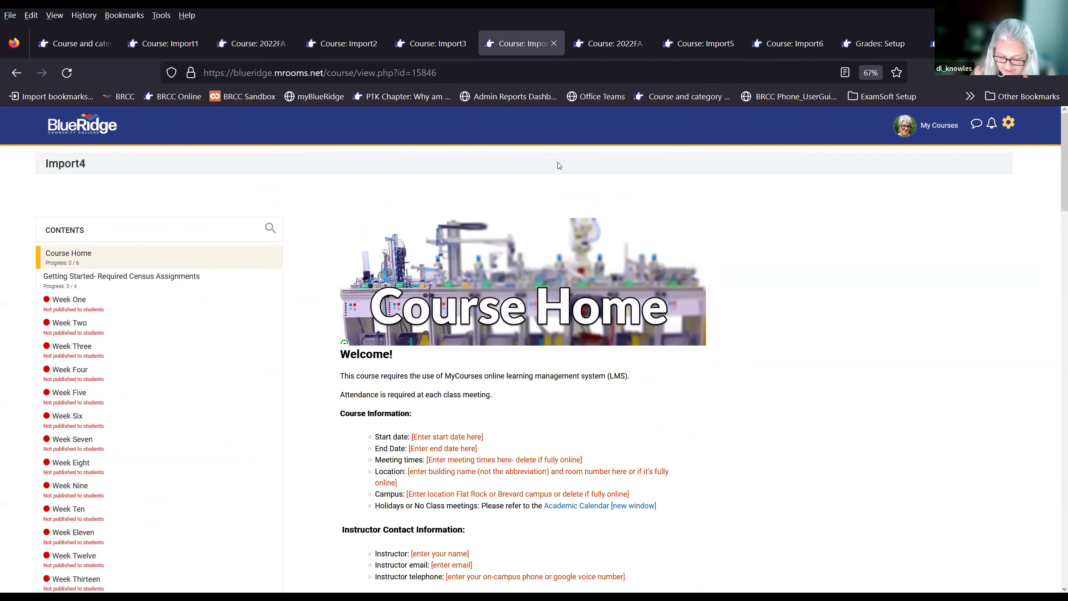
# Step: Look over the weekly topics and course information in the 2022FA MAC-151-H722L Machining Calculations course
pyautogui.click(613, 46)
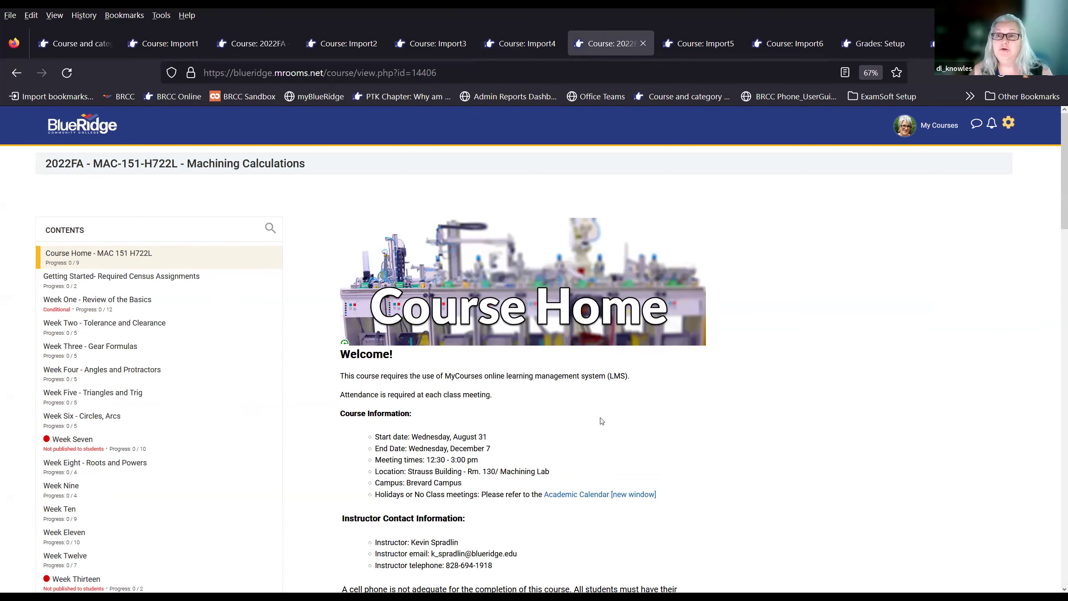
pyautogui.scroll(-3, 599, 420)
pyautogui.scroll(3, 599, 419)
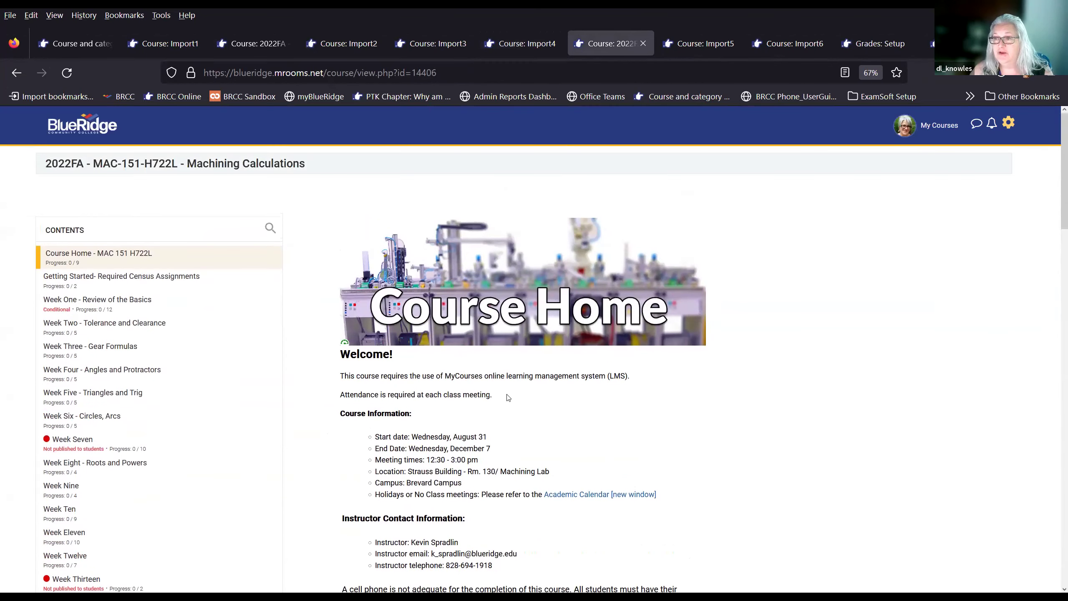
# Step: Examine Import4's home sections through Regular Substantive Interaction Documentation, and return to the MAC-151-H722L course for comparison
pyautogui.click(529, 49)
pyautogui.scroll(-3, 473, 344)
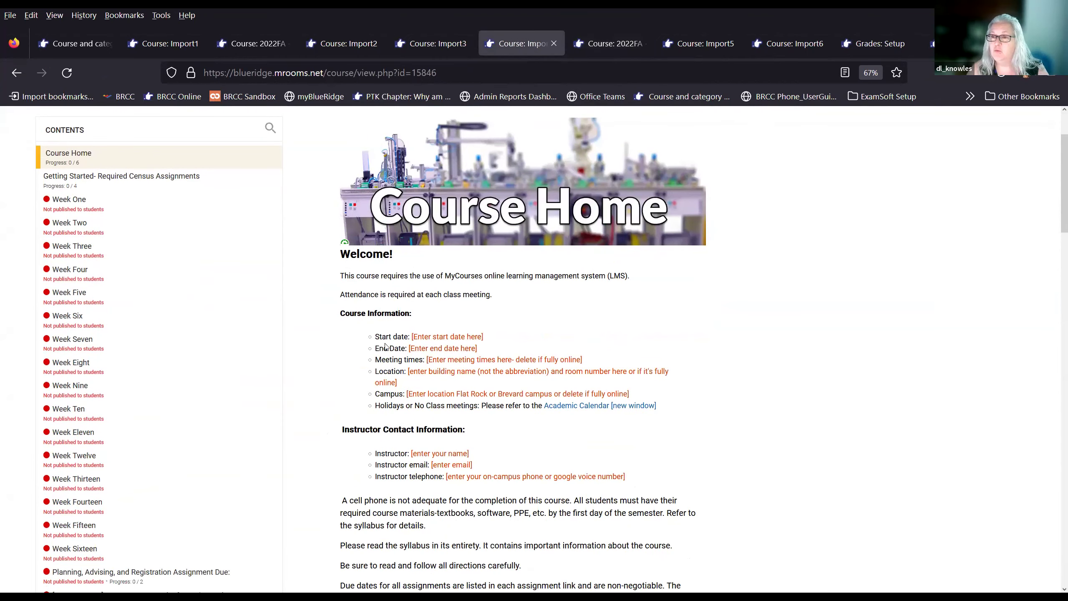
pyautogui.scroll(-10, 451, 408)
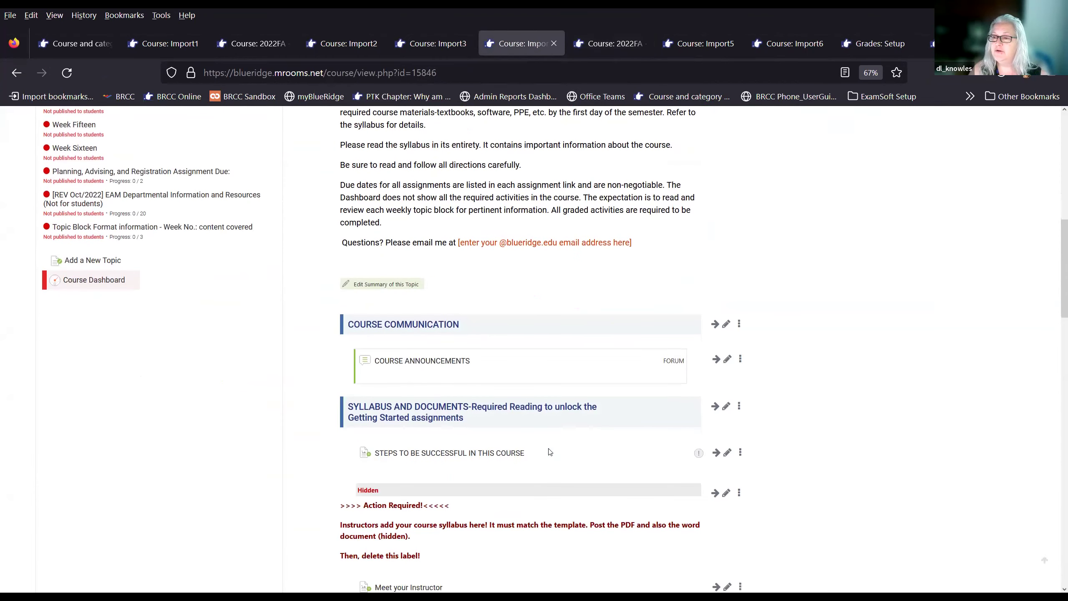
pyautogui.scroll(-20, 588, 456)
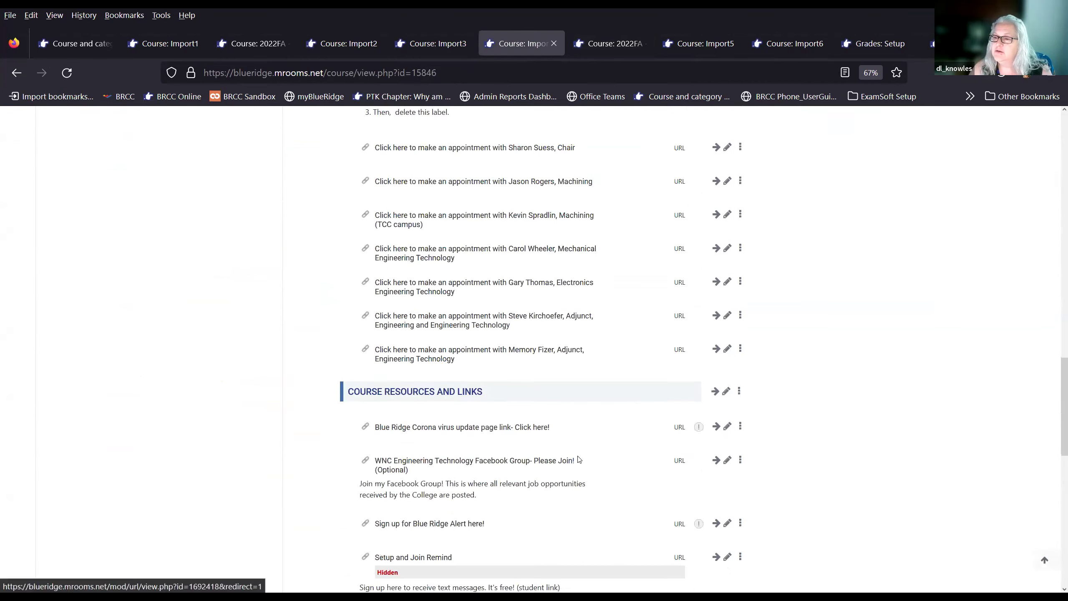
pyautogui.scroll(-7, 508, 461)
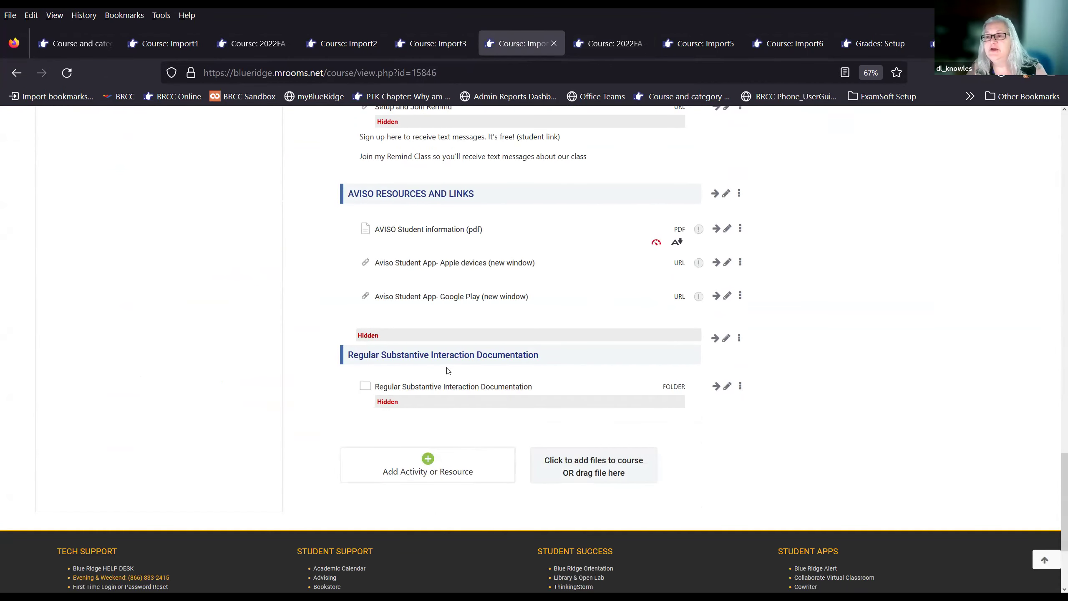
pyautogui.click(607, 44)
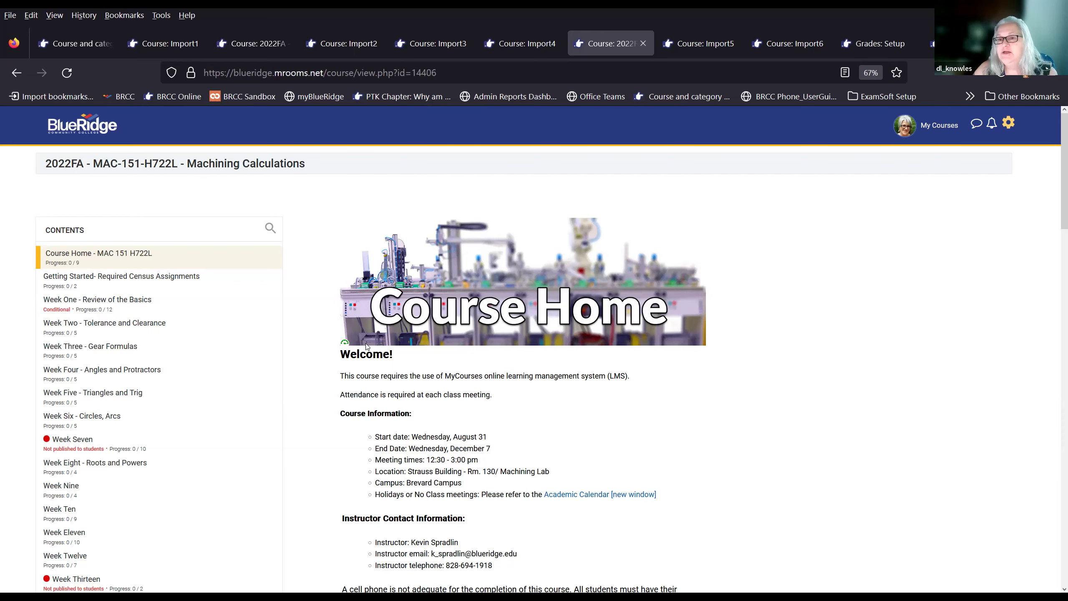
# Step: Examine the MAC-151-H722L course's home sections through Regular Substantive Interaction Documentation, and the assignments in its Getting Started section
pyautogui.scroll(-15, 367, 346)
pyautogui.scroll(-15, 768, 396)
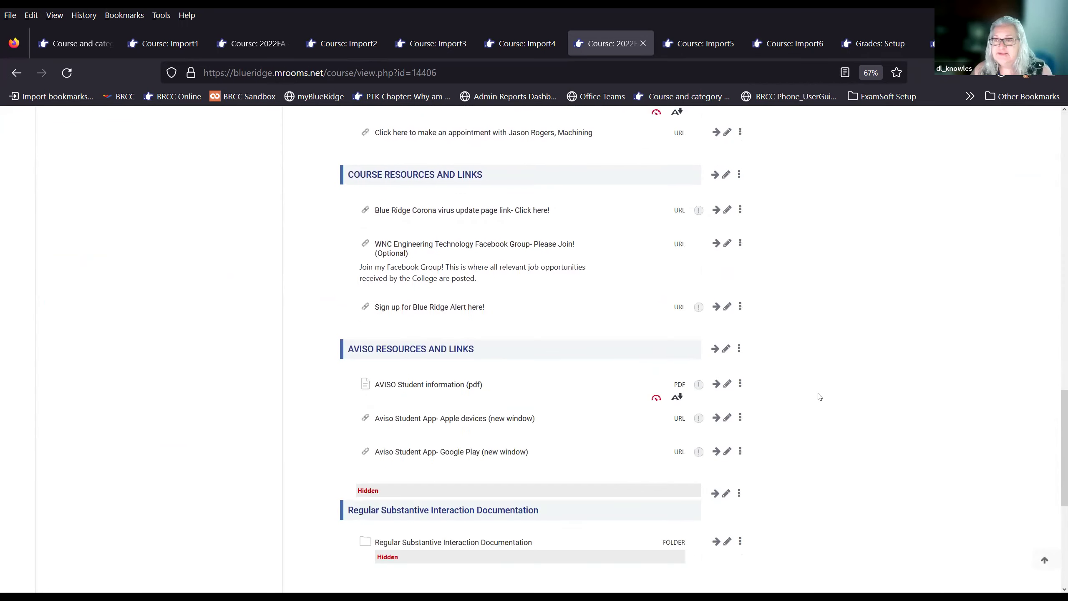
pyautogui.scroll(-3, 819, 397)
pyautogui.moveTo(1064, 483); pyautogui.dragTo(1065, 165)
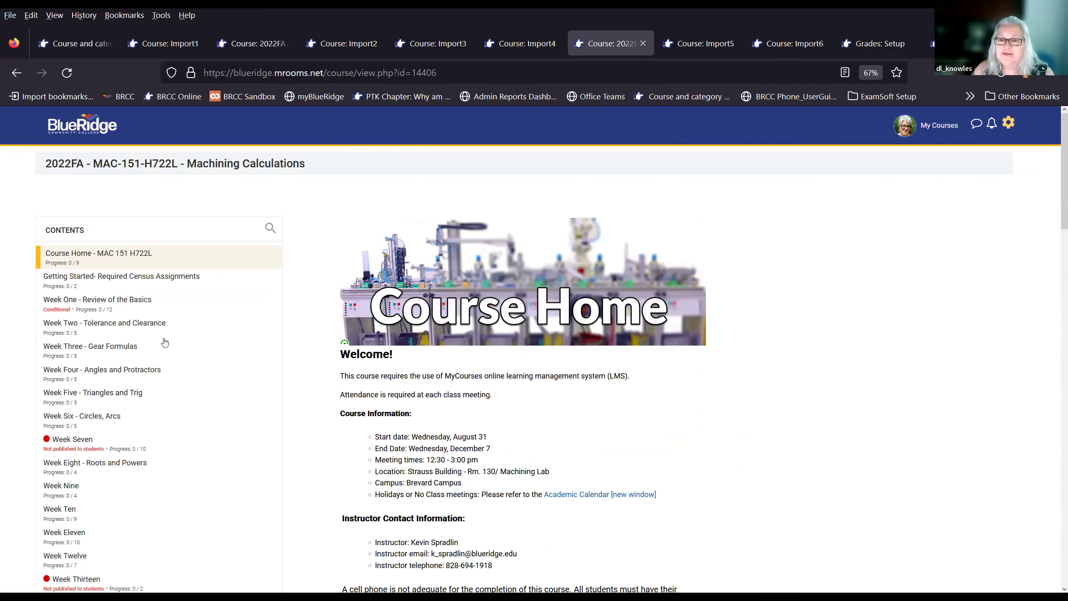
pyautogui.click(126, 278)
pyautogui.scroll(-5, 597, 383)
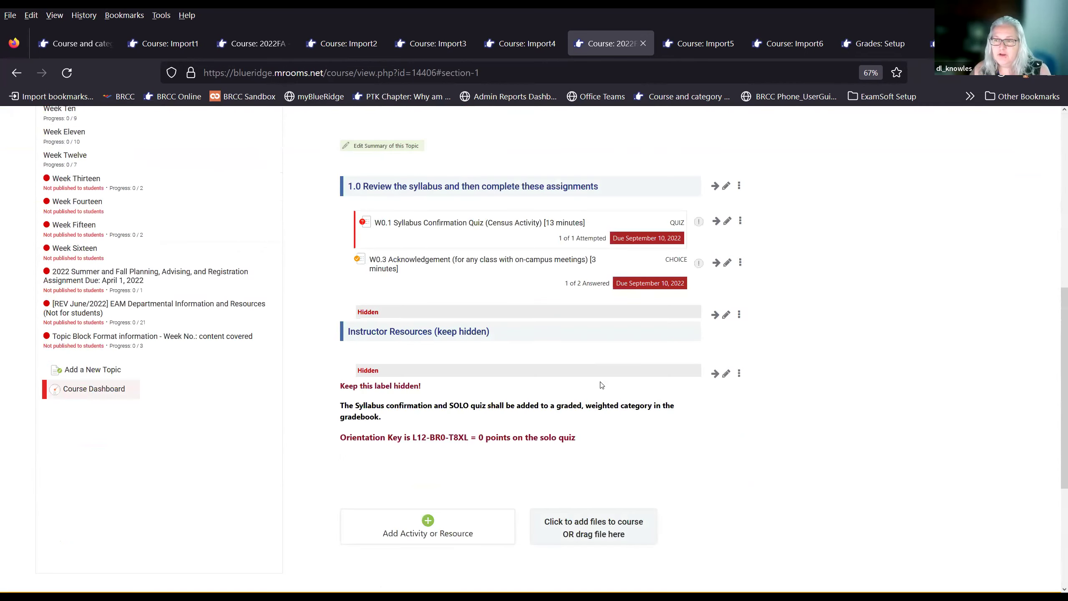
# Step: Examine the Import5 course home from the course information placeholders through the template's Regular Substantive Interaction Documentation
pyautogui.click(701, 45)
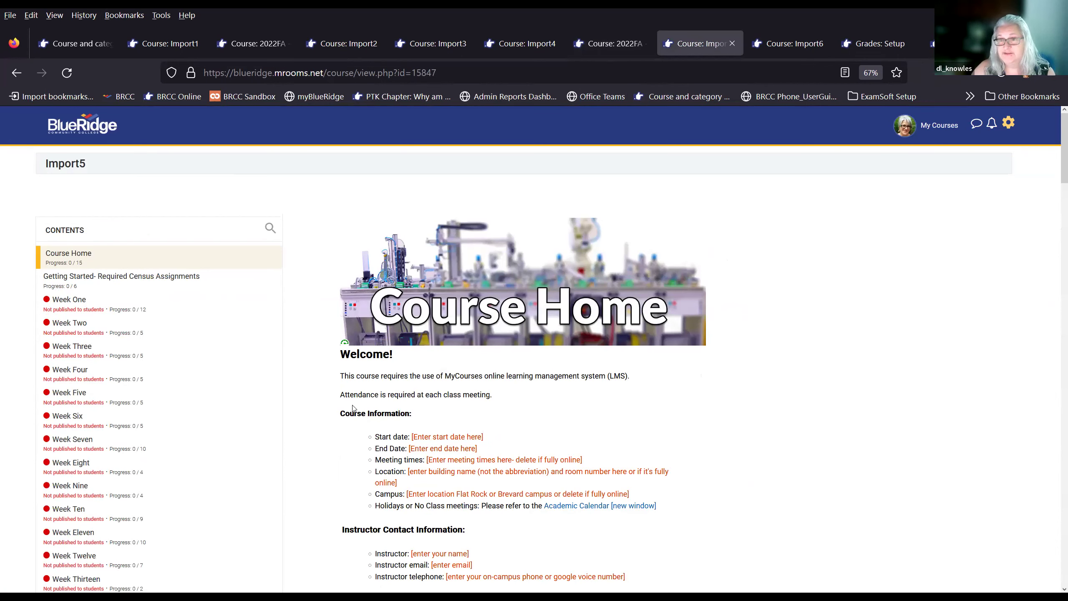
pyautogui.scroll(-2, 488, 403)
pyautogui.scroll(-10, 488, 404)
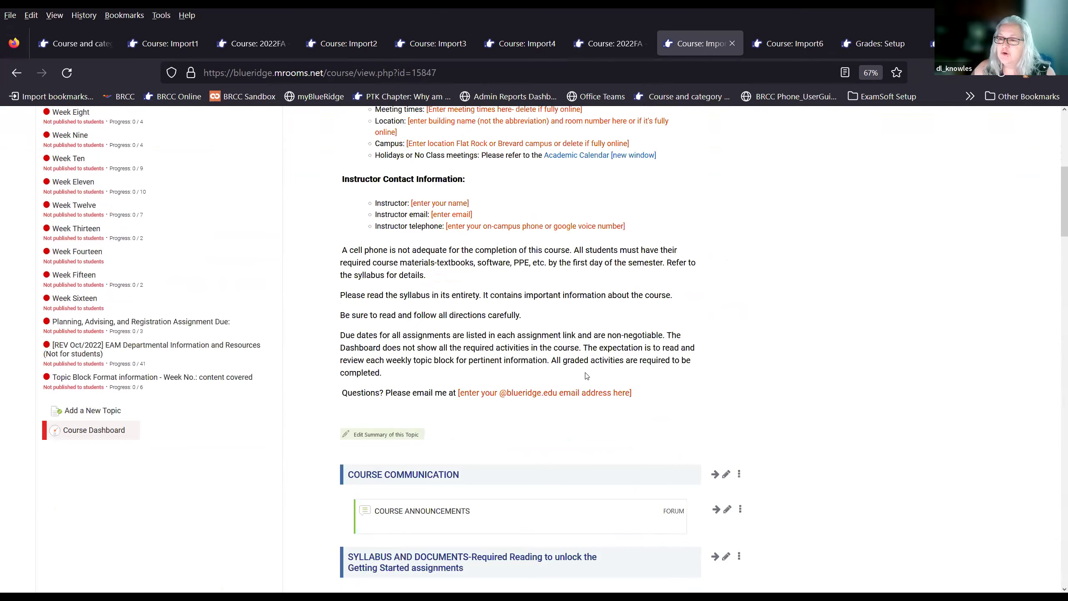
pyautogui.scroll(-11, 559, 385)
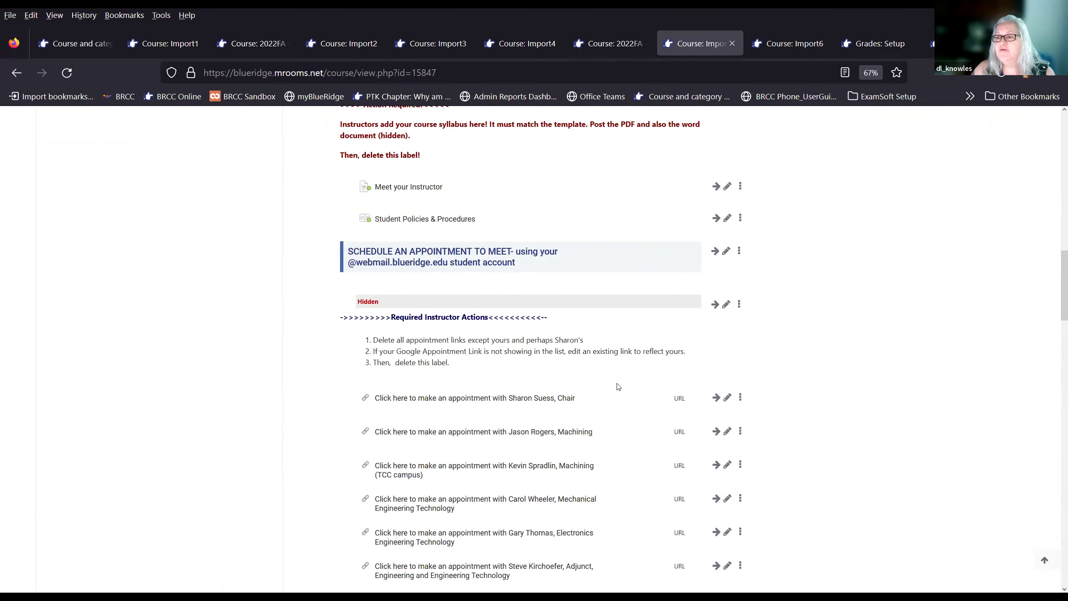
pyautogui.scroll(-10, 551, 439)
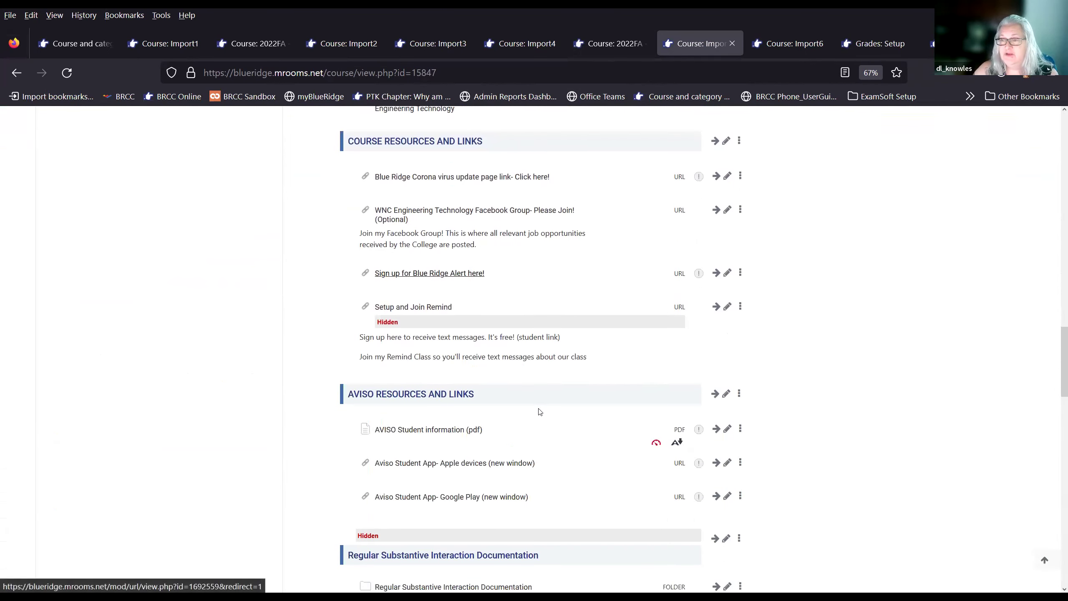
pyautogui.scroll(-2, 512, 411)
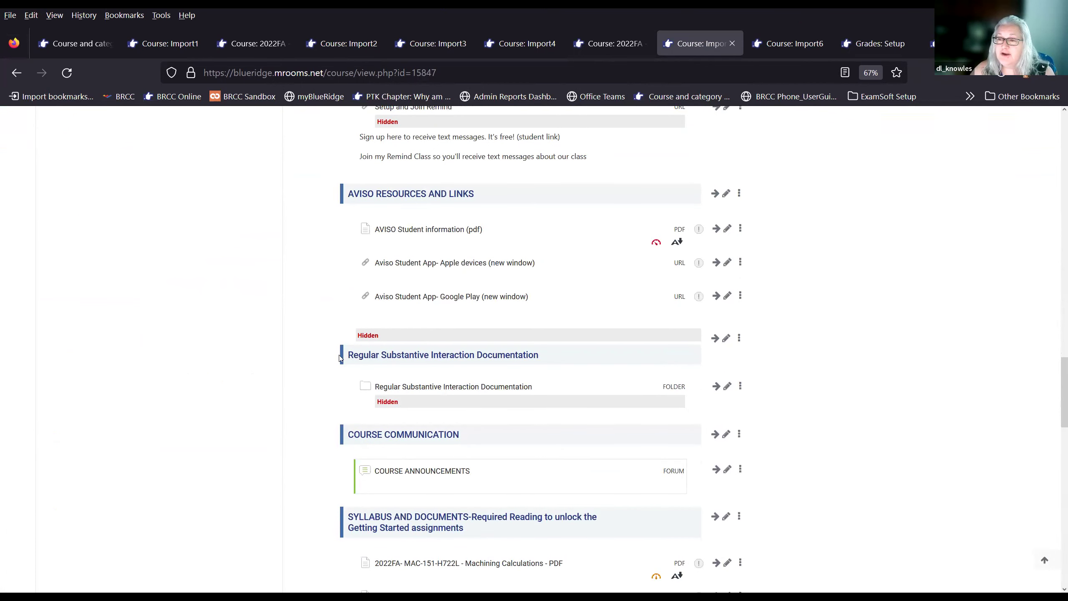
# Step: Compare the end of Import5's template content with the second Course Communication block and the syllabus, appointment, and resource items below it
pyautogui.moveTo(747, 403); pyautogui.dragTo(541, 381)
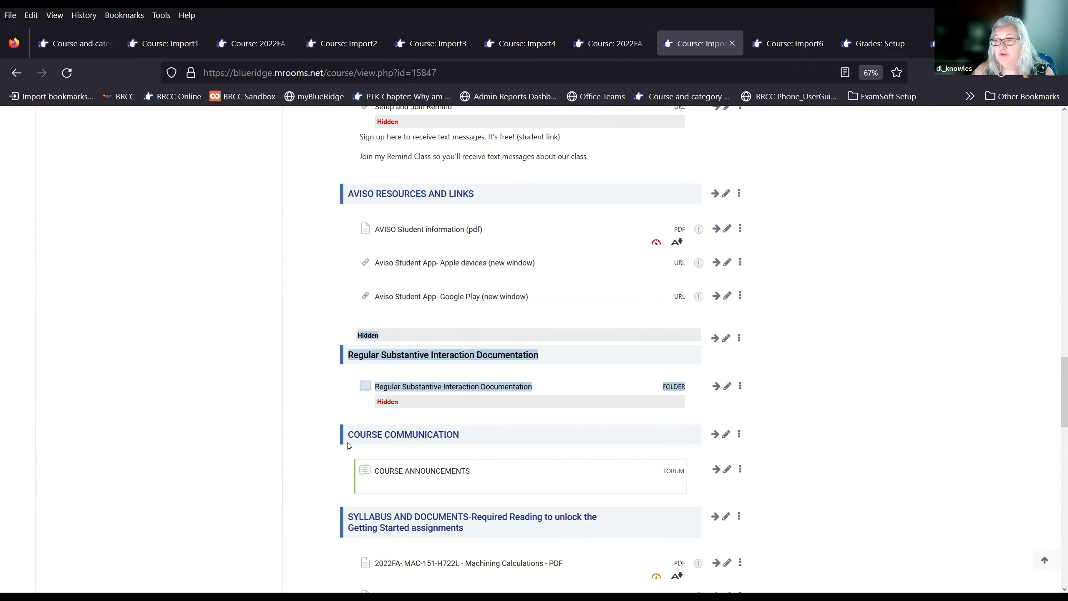
pyautogui.moveTo(329, 437); pyautogui.dragTo(473, 449)
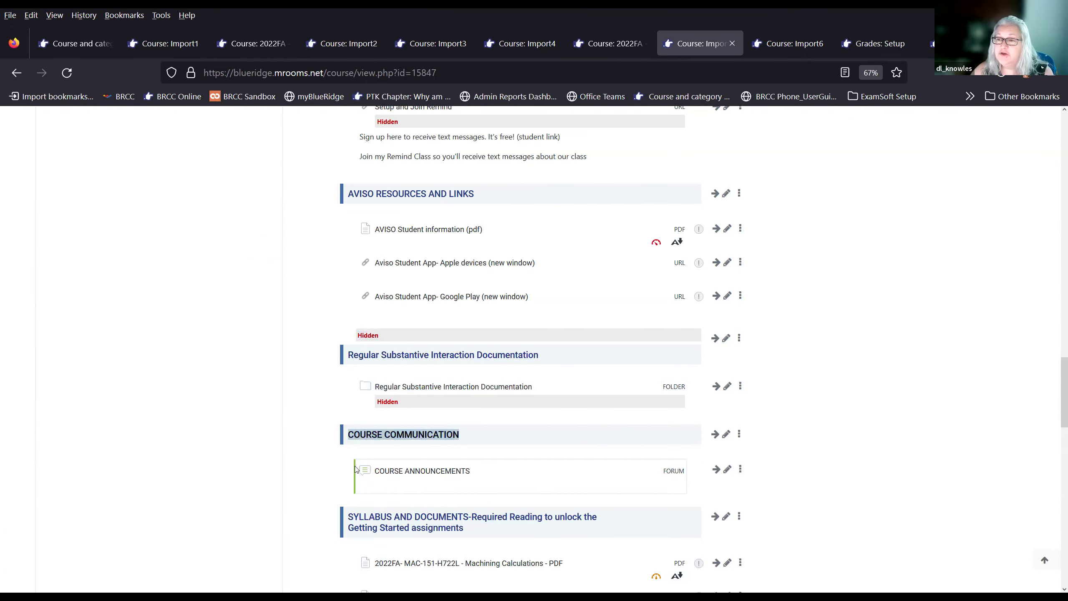
pyautogui.scroll(-10, 378, 461)
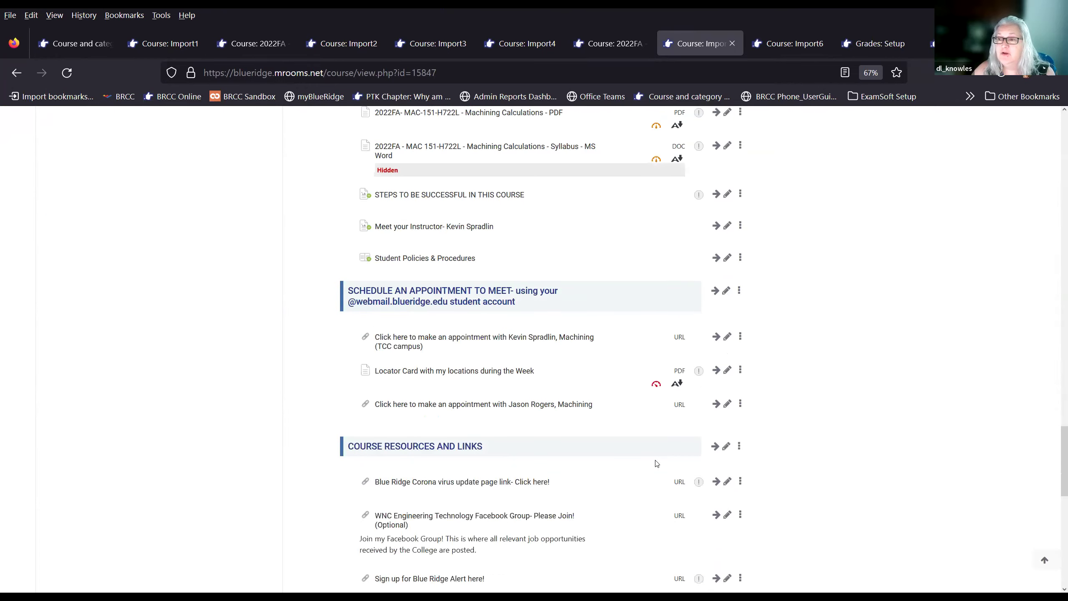
pyautogui.scroll(-7, 655, 469)
pyautogui.scroll(3, 757, 509)
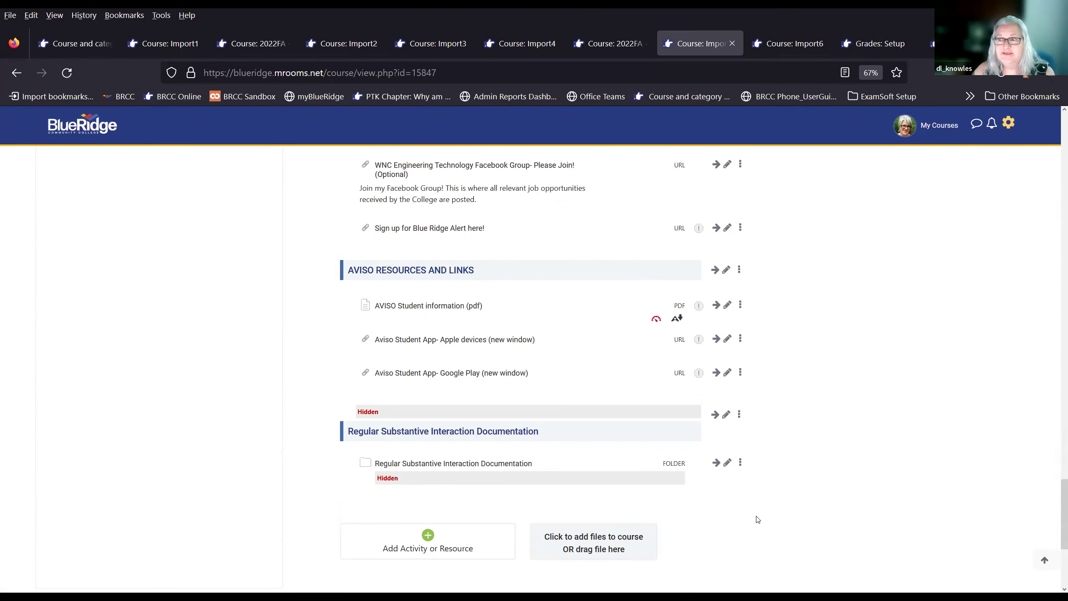
pyautogui.moveTo(1056, 530); pyautogui.dragTo(1009, 351)
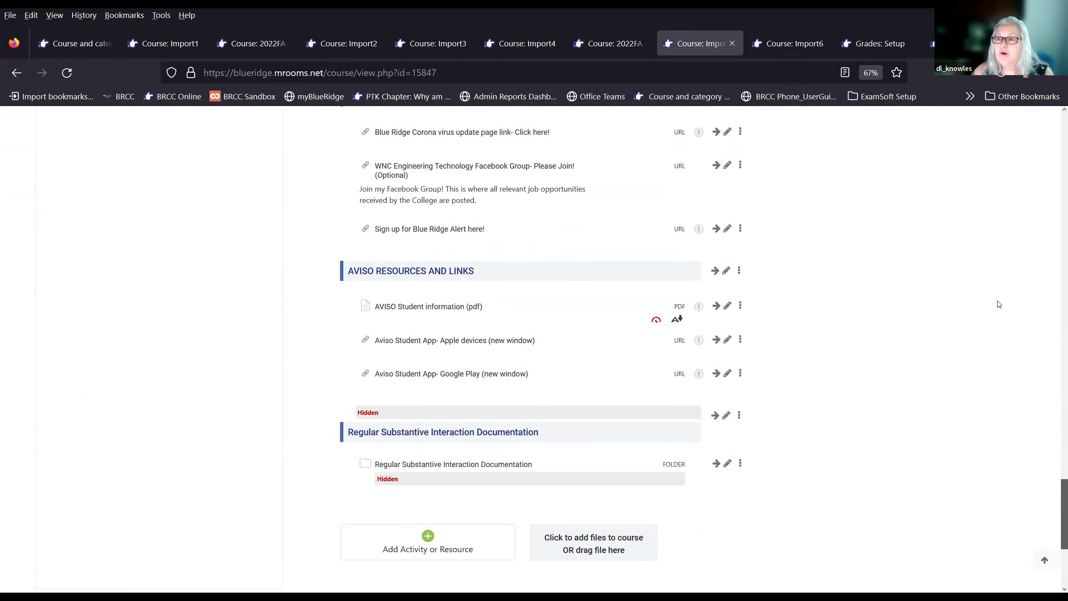
pyautogui.scroll(20, 1000, 303)
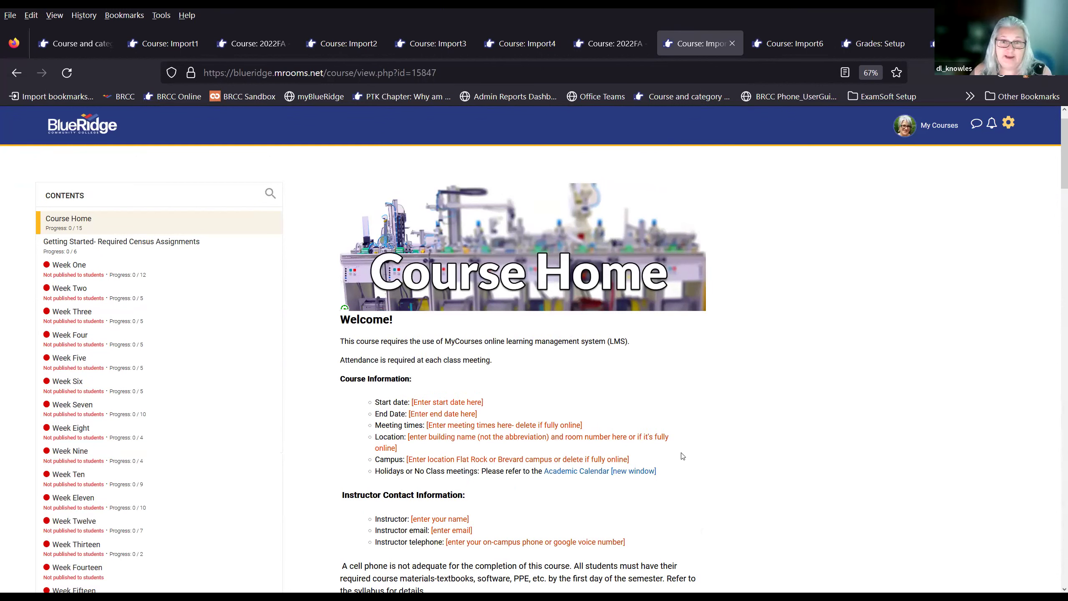
# Step: Review the quizzes, acknowledgements, due dates, and instructor resources in Import5's Getting Started- Required Census Assignments section for duplicates
pyautogui.click(97, 248)
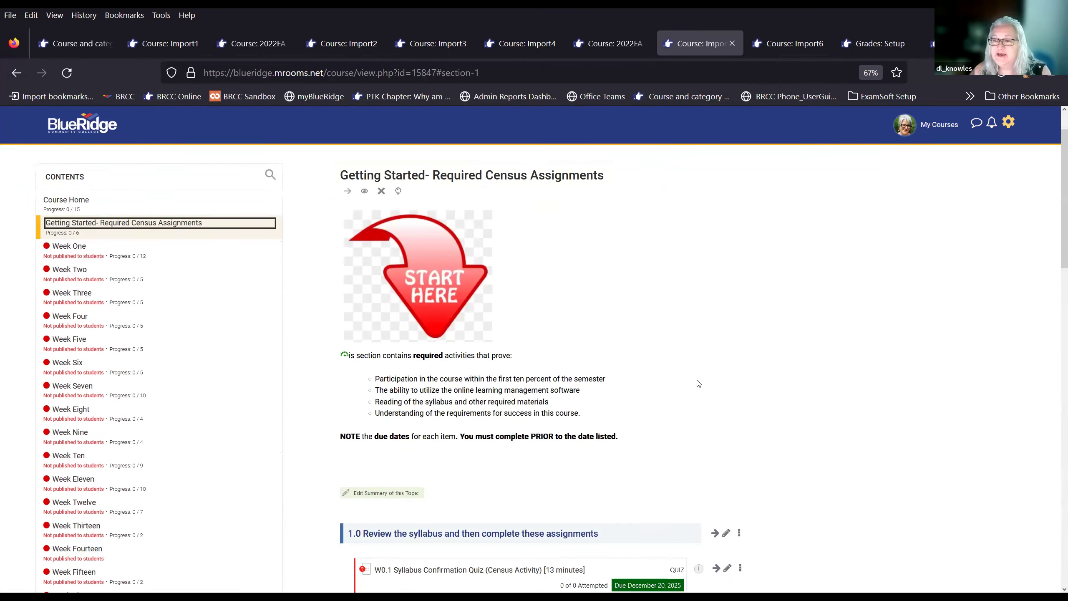
pyautogui.scroll(-8, 714, 343)
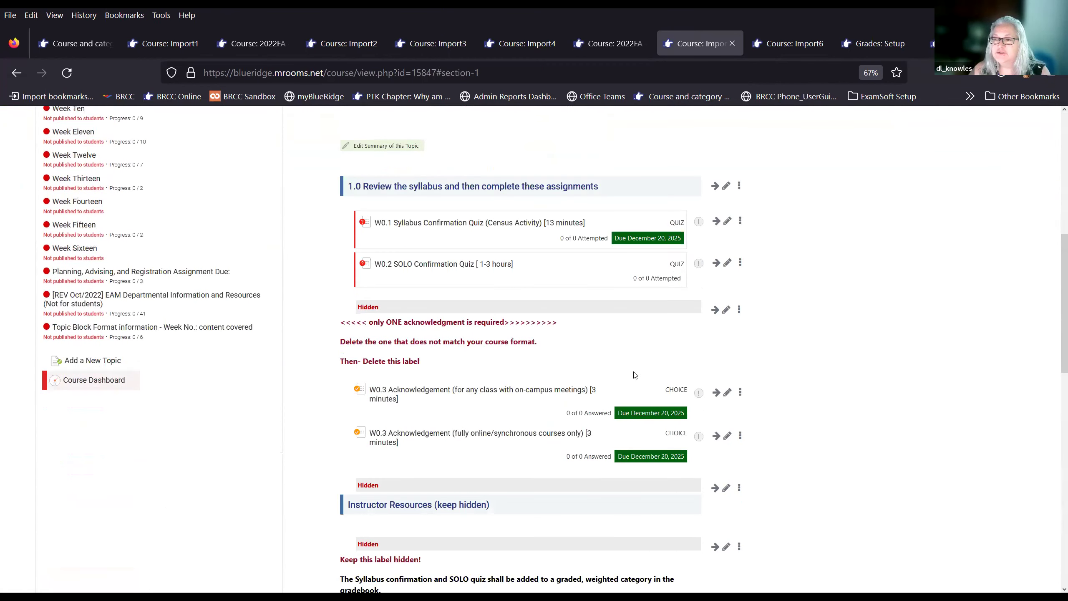
pyautogui.scroll(-8, 492, 328)
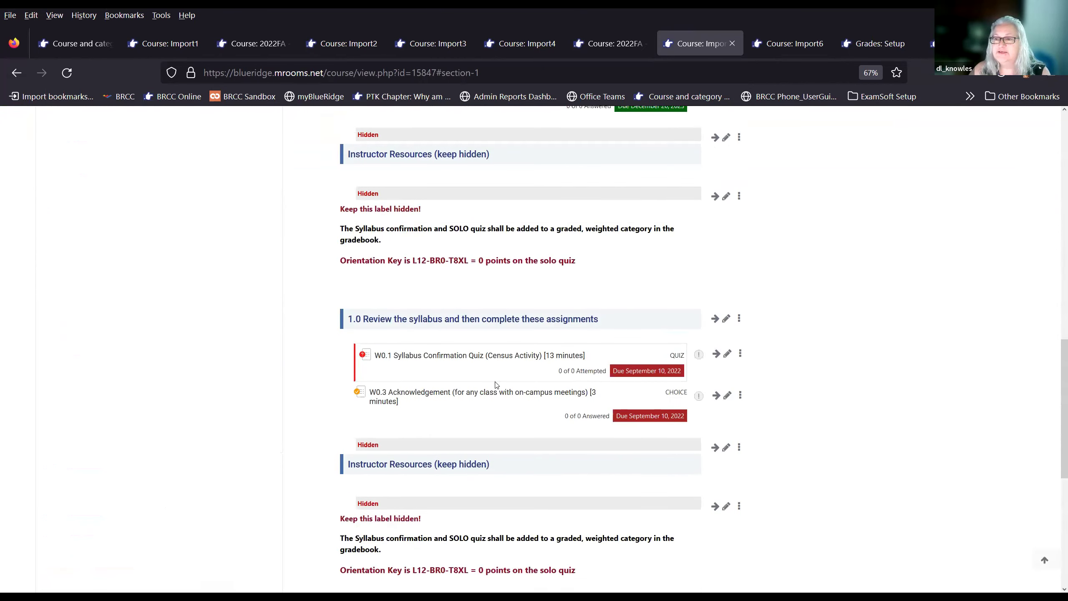
pyautogui.scroll(-3, 498, 401)
pyautogui.scroll(8, 854, 435)
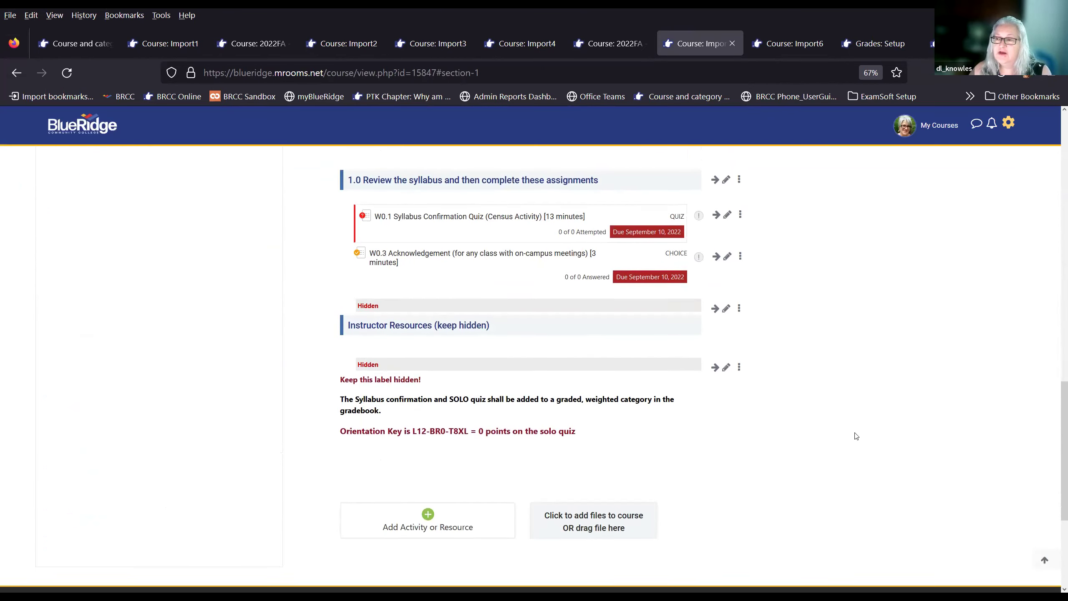
pyautogui.scroll(12, 885, 434)
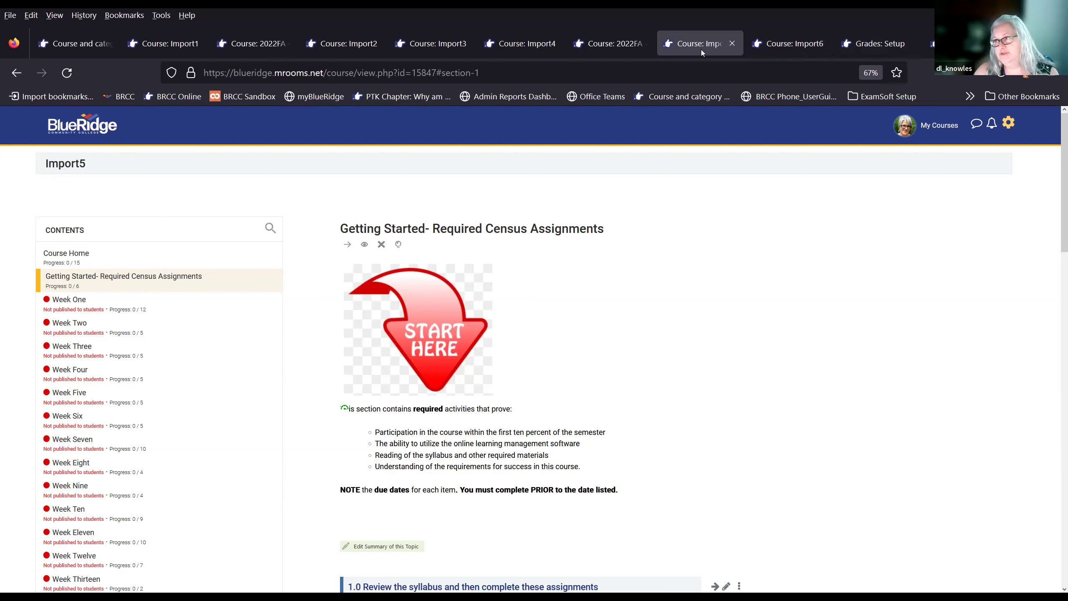
# Step: Examine the Import6 course home from the course information placeholders to the syllabus, instructor, and appointment items below Regular Substantive Interaction Documentation
pyautogui.click(780, 48)
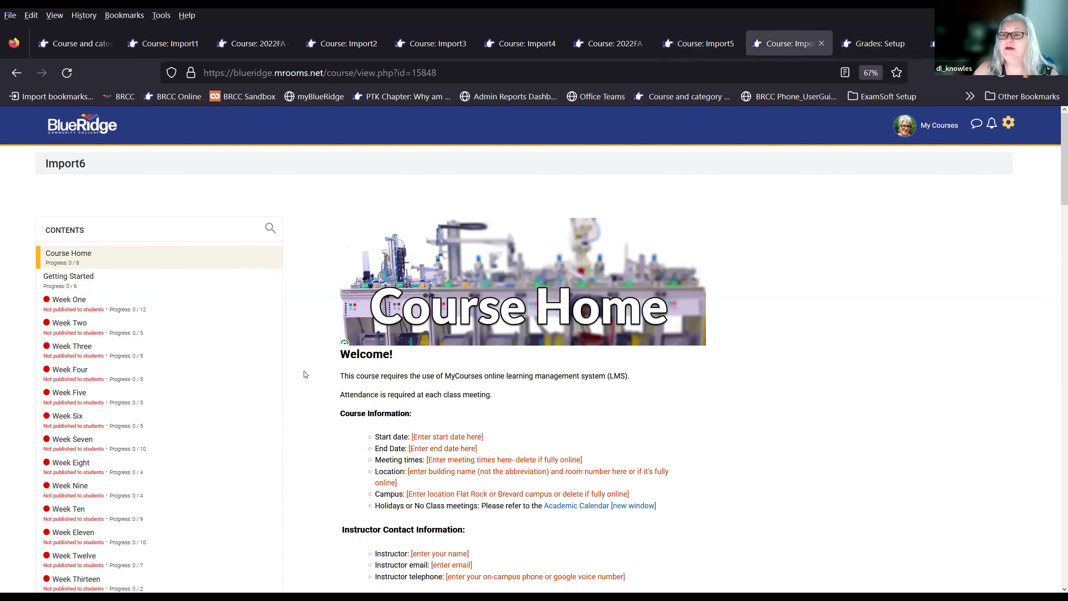
pyautogui.scroll(-3, 355, 450)
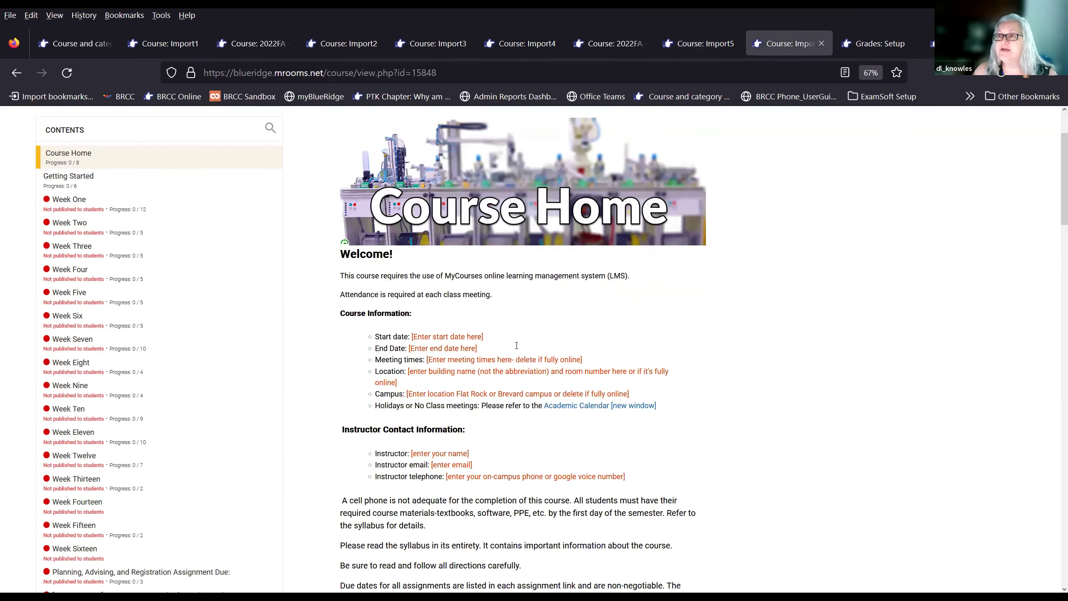
pyautogui.scroll(3, 517, 345)
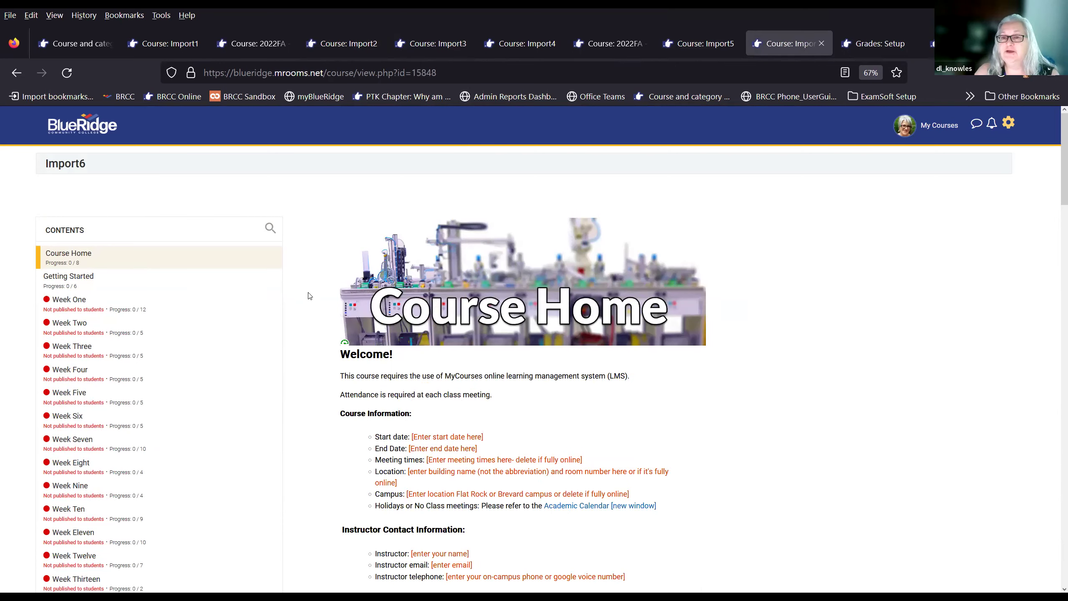
pyautogui.scroll(-5, 307, 295)
pyautogui.scroll(-8, 743, 410)
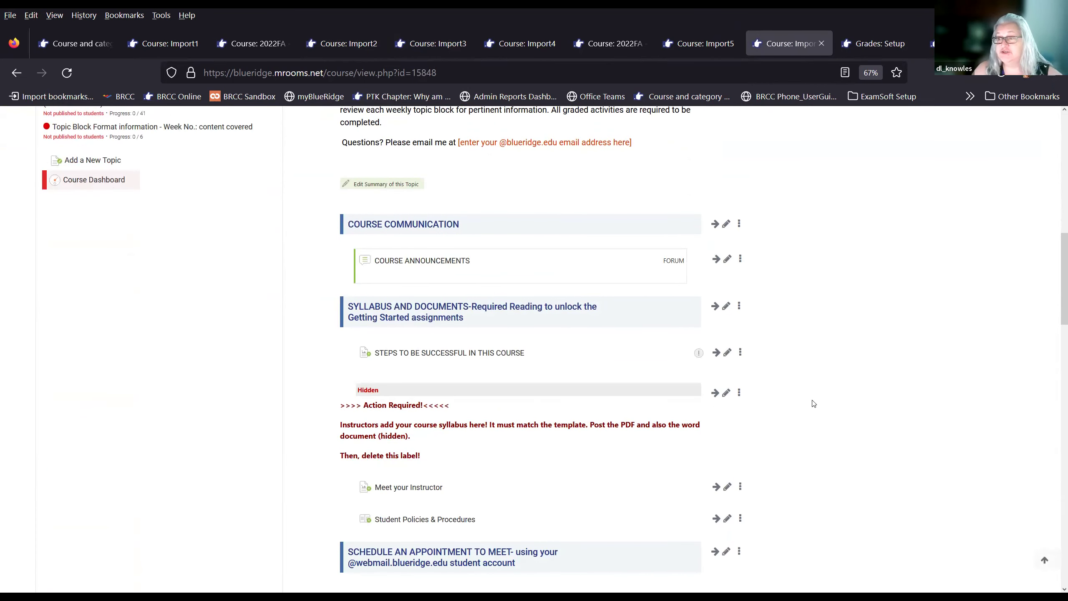
pyautogui.scroll(-8, 814, 397)
pyautogui.scroll(-11, 814, 395)
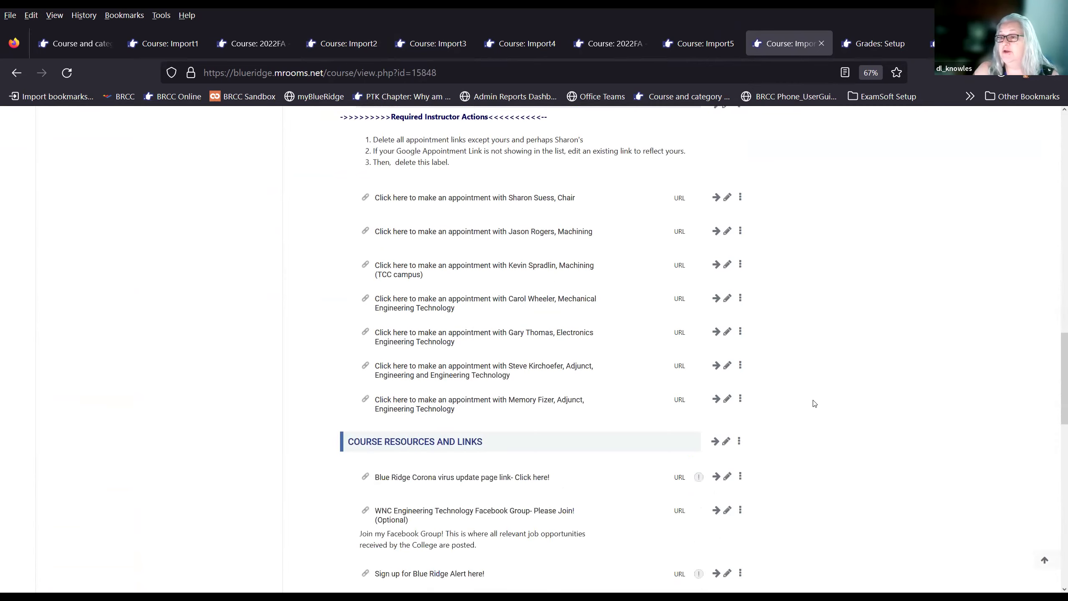
pyautogui.scroll(-7, 805, 421)
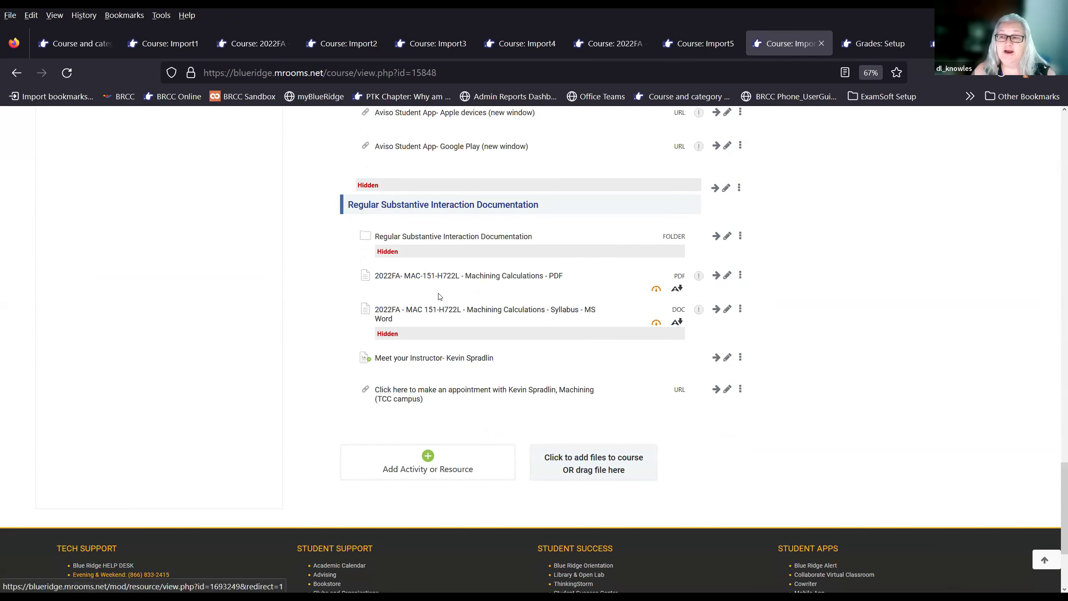
pyautogui.click(879, 47)
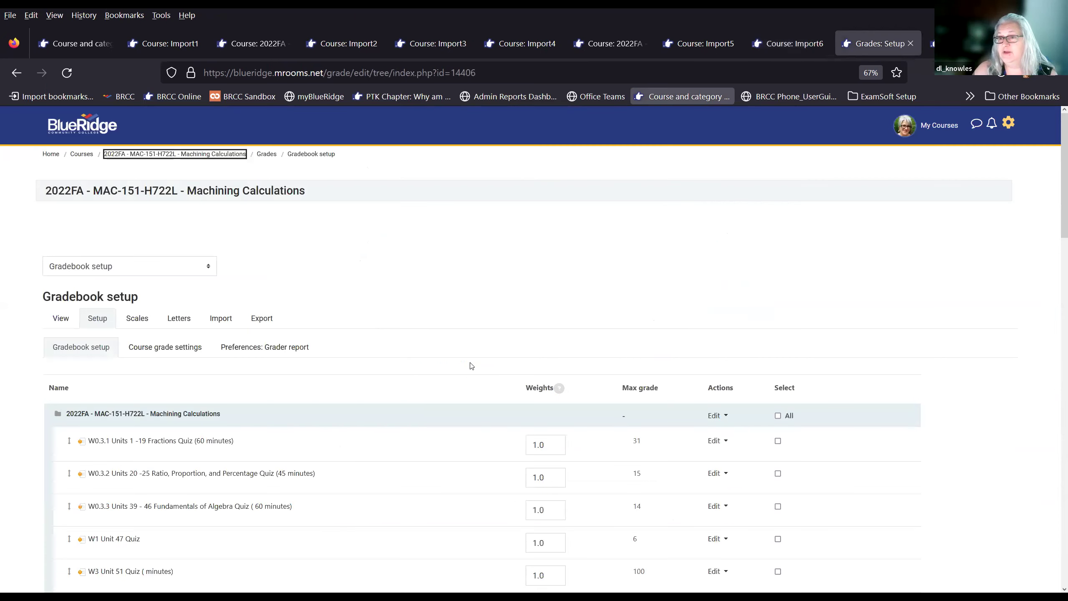
pyautogui.click(786, 43)
# Step: Review the template assignments and the Syllabus Confirmation Quiz and Acknowledgement items at the end of Import6's Getting Started section
pyautogui.scroll(20, 270, 266)
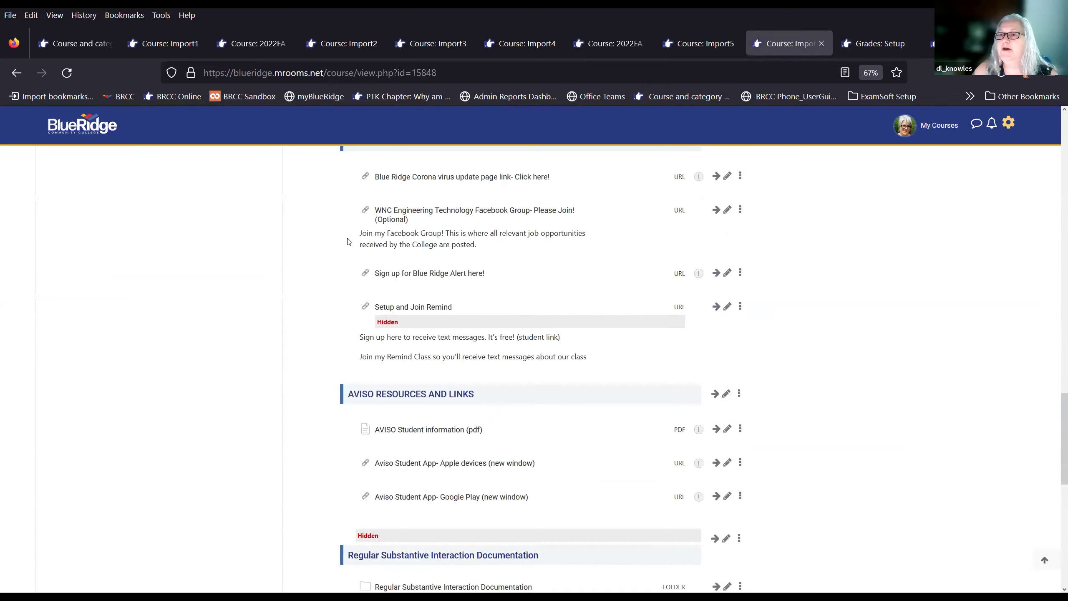
pyautogui.scroll(3, 279, 336)
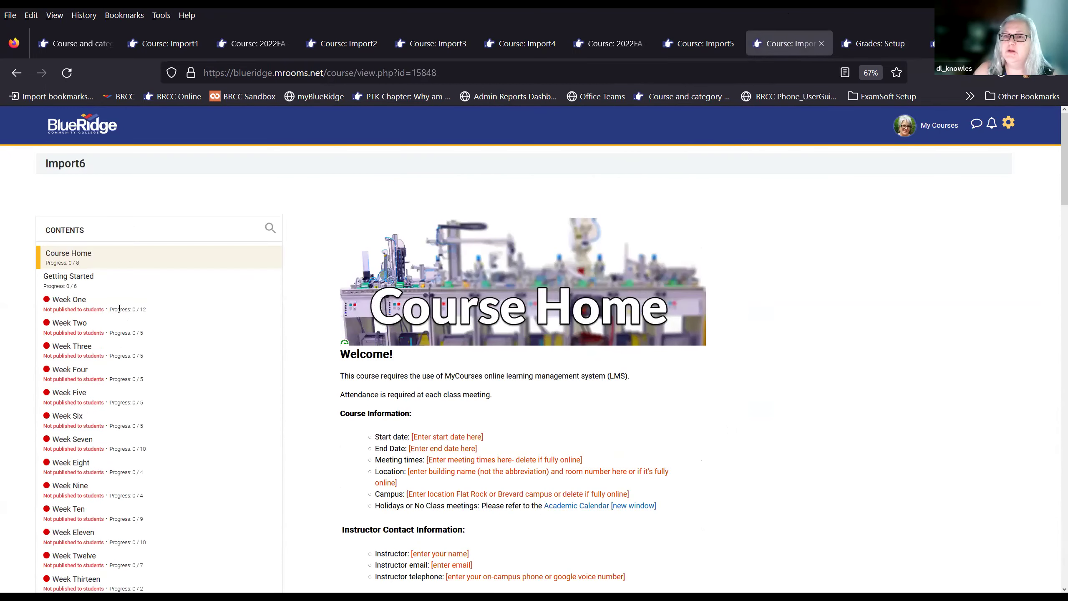
pyautogui.click(78, 280)
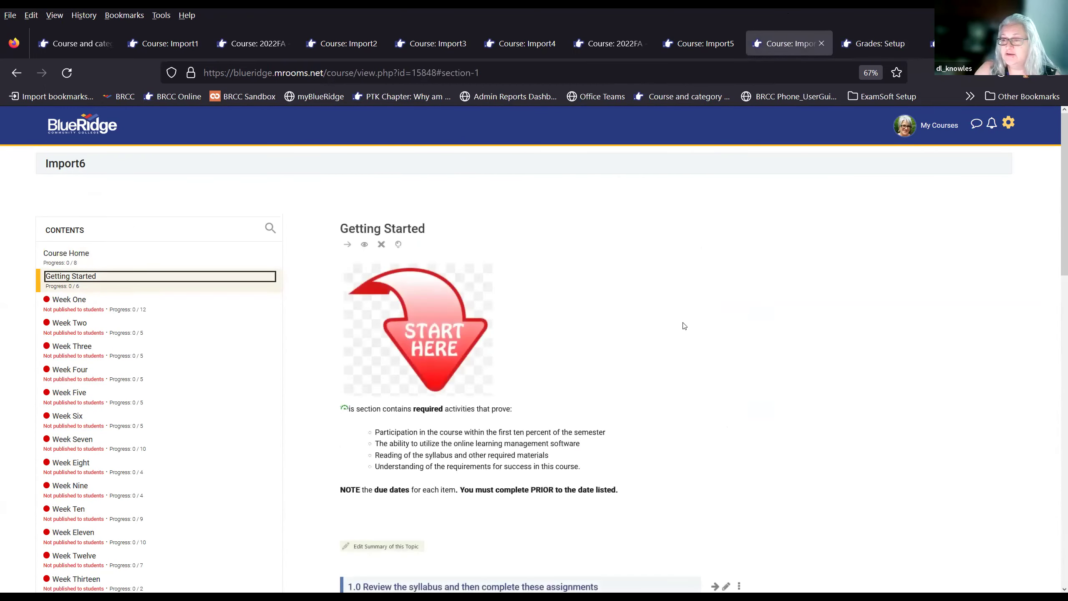
pyautogui.scroll(-8, 682, 327)
pyautogui.scroll(-6, 805, 388)
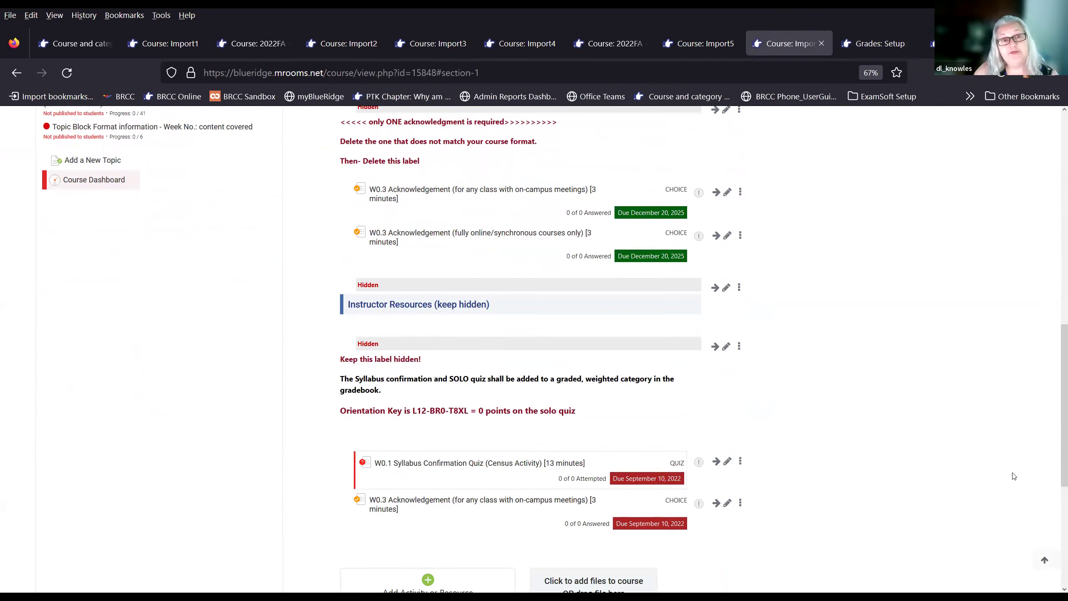
pyautogui.scroll(5, 966, 489)
pyautogui.scroll(6, 966, 489)
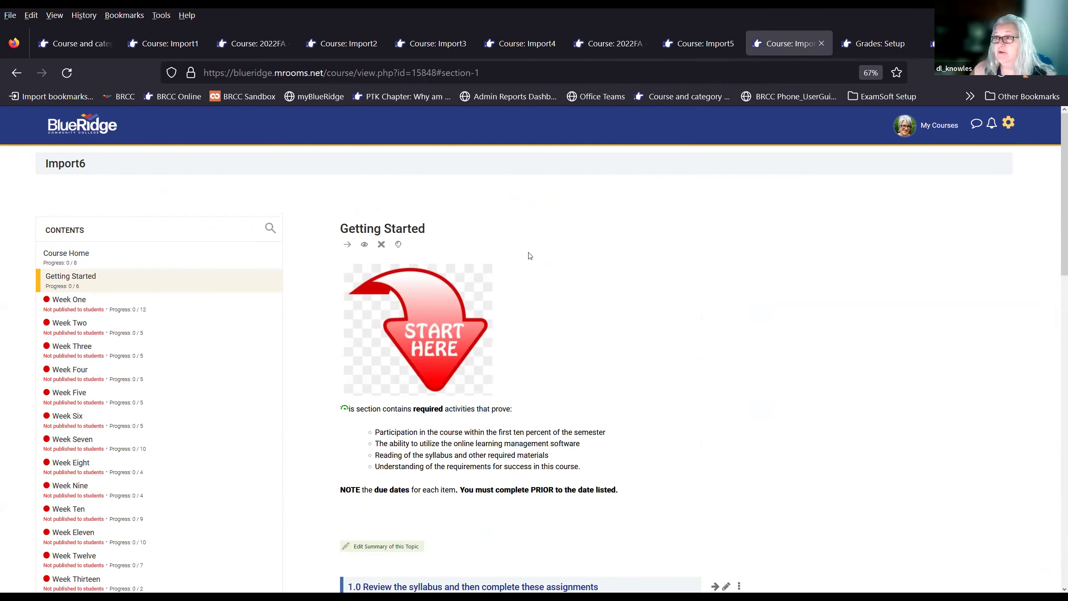
# Step: Return to the MAC-151-H722L course and highlight its full title, 2022FA - MAC-151-H722L - Machining Calculations, for reference
pyautogui.click(606, 42)
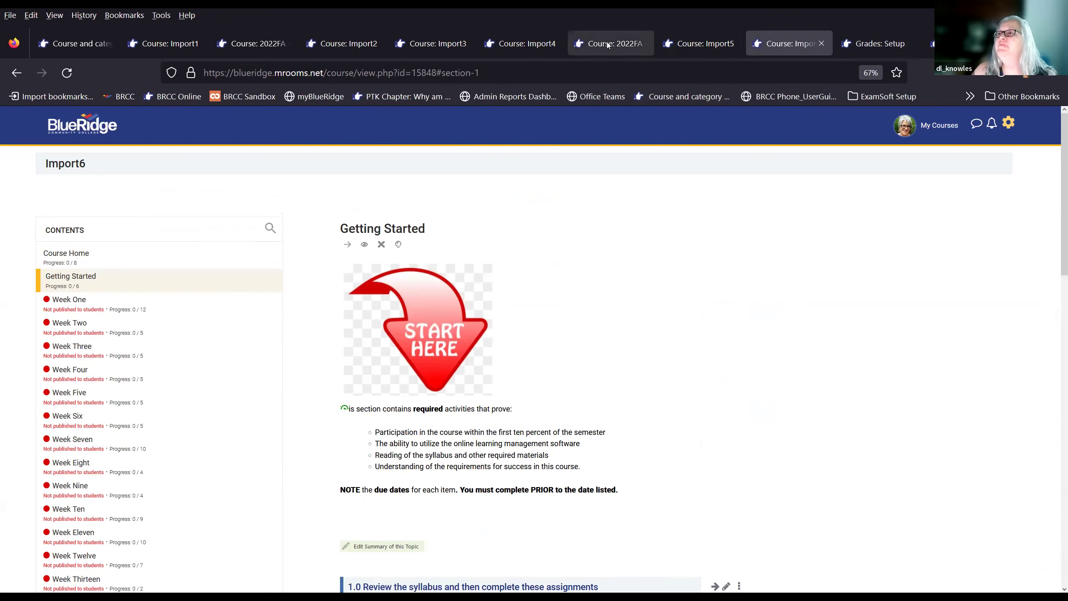
pyautogui.scroll(7, 255, 338)
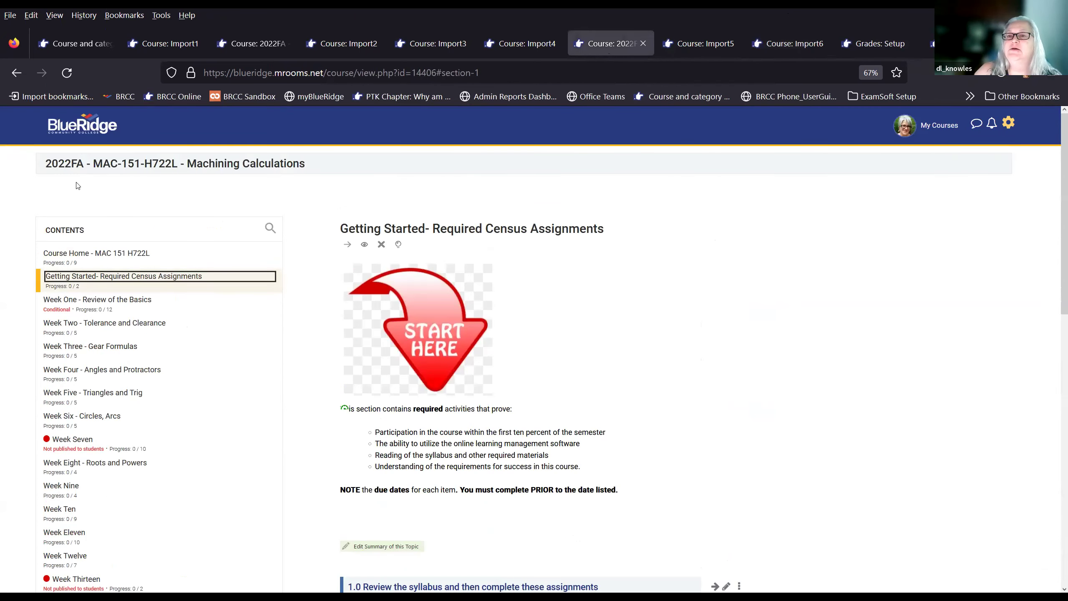
pyautogui.moveTo(40, 170); pyautogui.dragTo(307, 167)
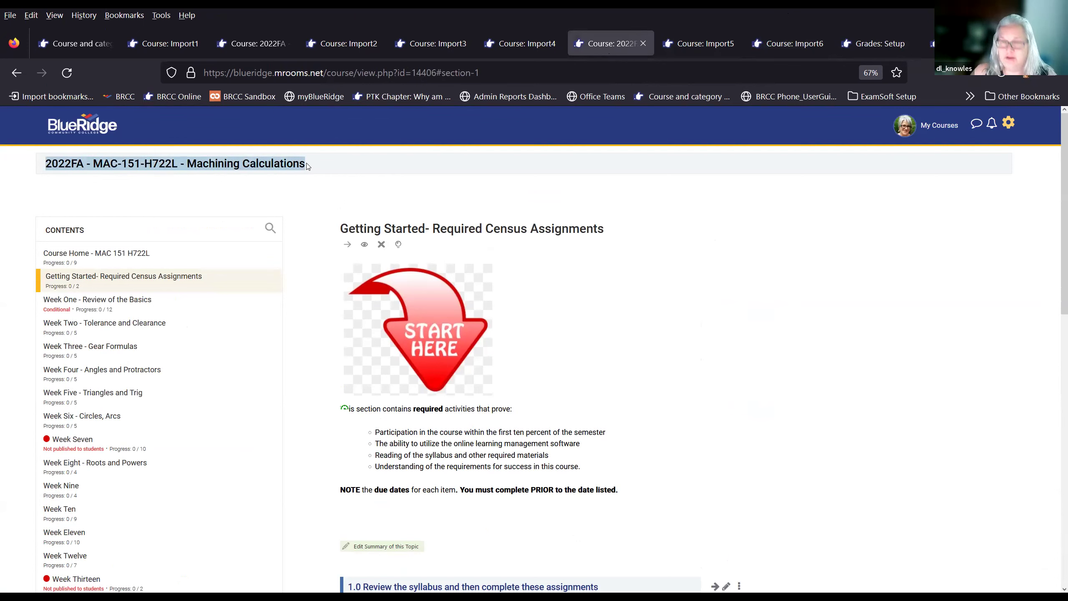
pyautogui.click(325, 197)
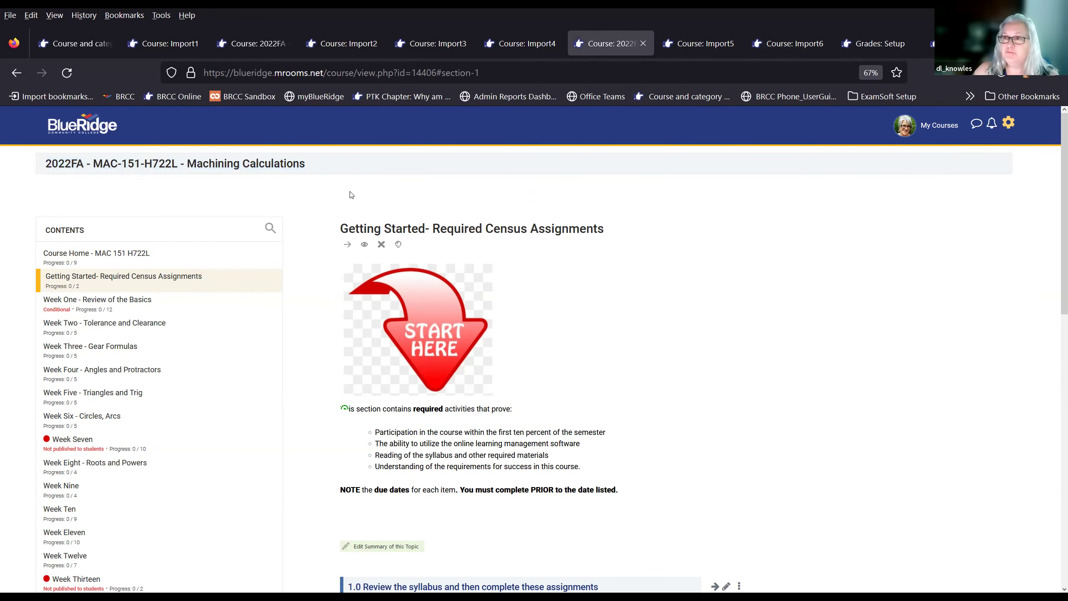
# Step: Review the course information and instructor contact placeholders on the Import4 course home page
pyautogui.click(542, 47)
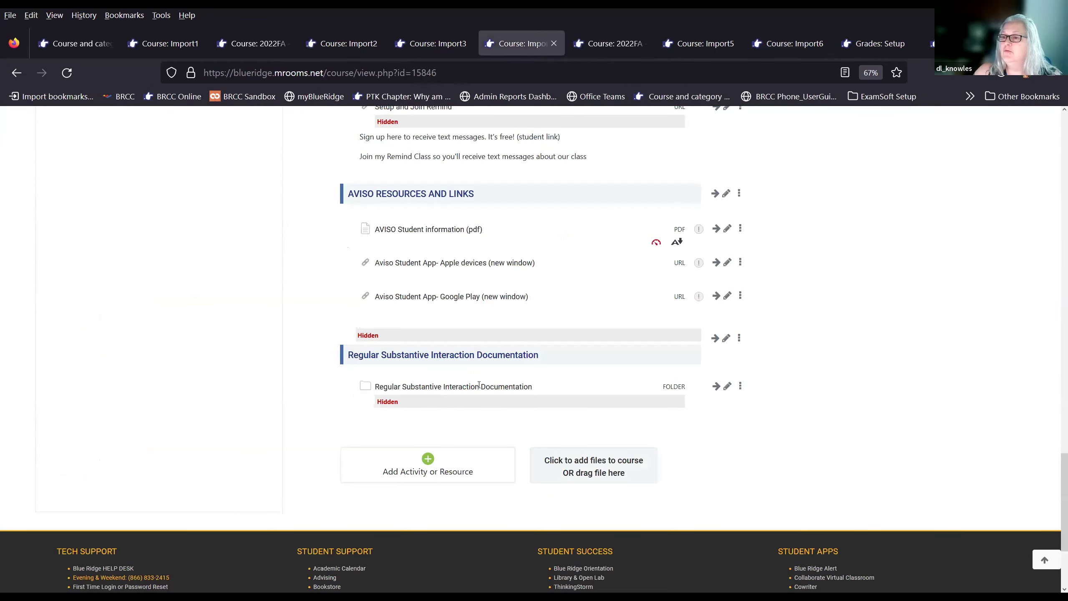
pyautogui.scroll(7, 490, 412)
pyautogui.scroll(15, 490, 412)
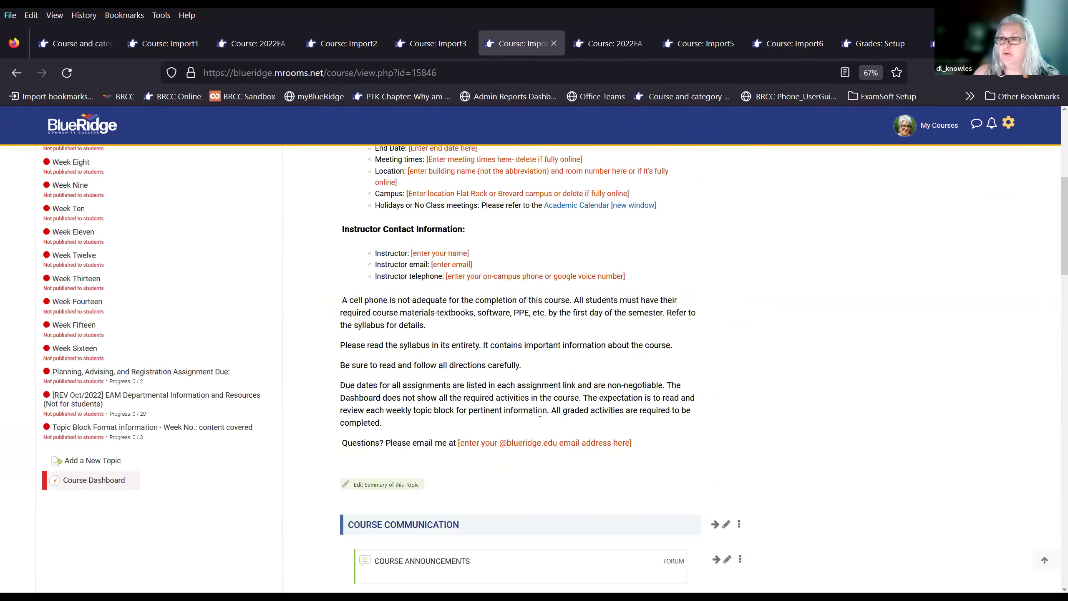
pyautogui.scroll(-7, 520, 374)
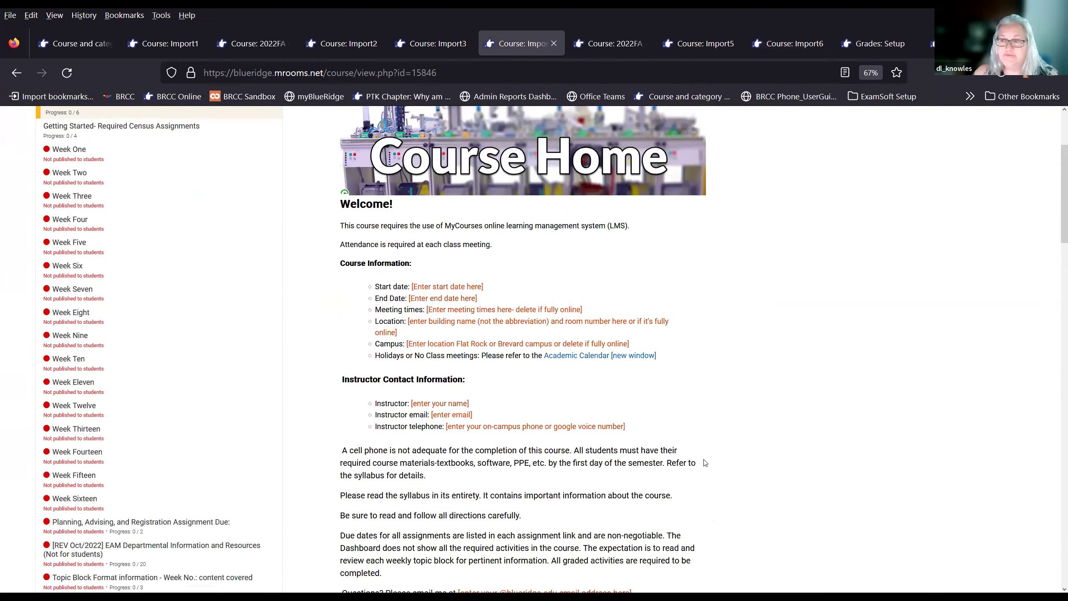
pyautogui.scroll(-7, 609, 474)
pyautogui.scroll(14, 609, 474)
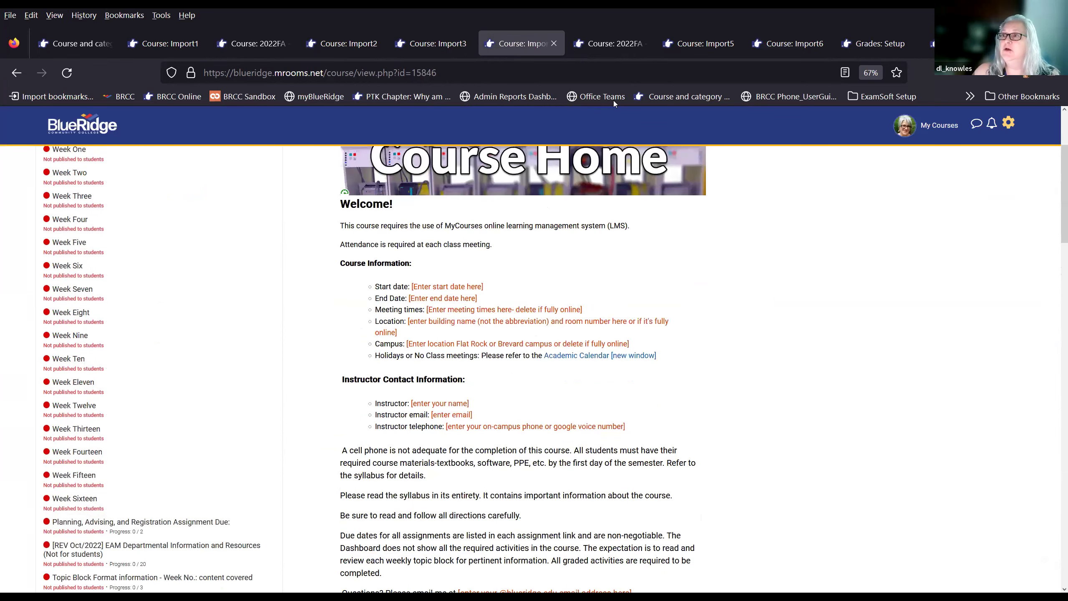
# Step: Open the Course Home section of the MAC-151-H722L course and review its completed course information for comparison with Import4
pyautogui.click(604, 49)
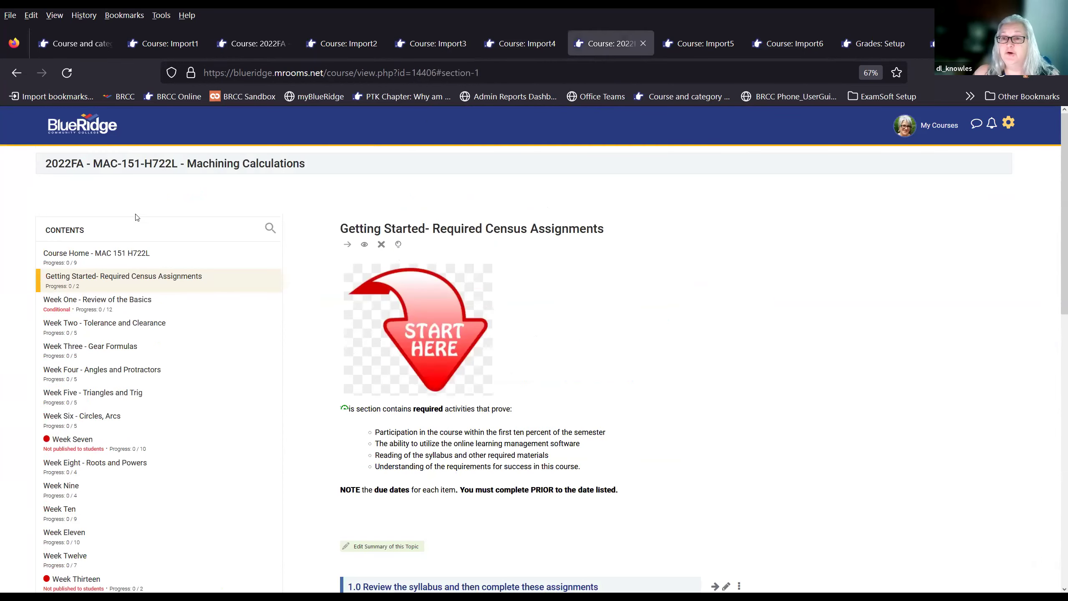
pyautogui.click(153, 252)
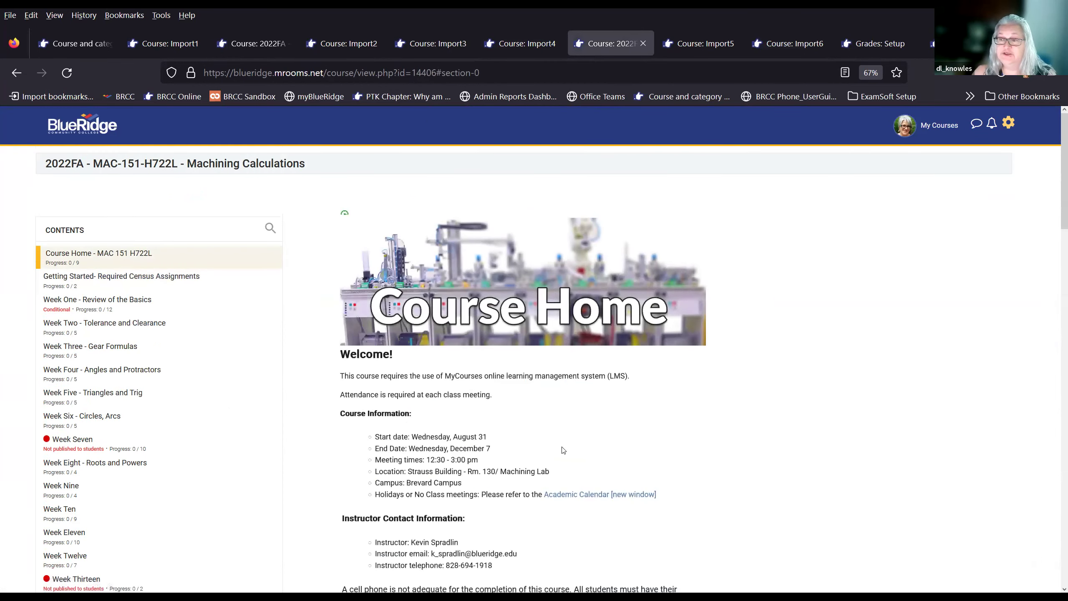
pyautogui.scroll(-8, 578, 466)
pyautogui.scroll(8, 577, 466)
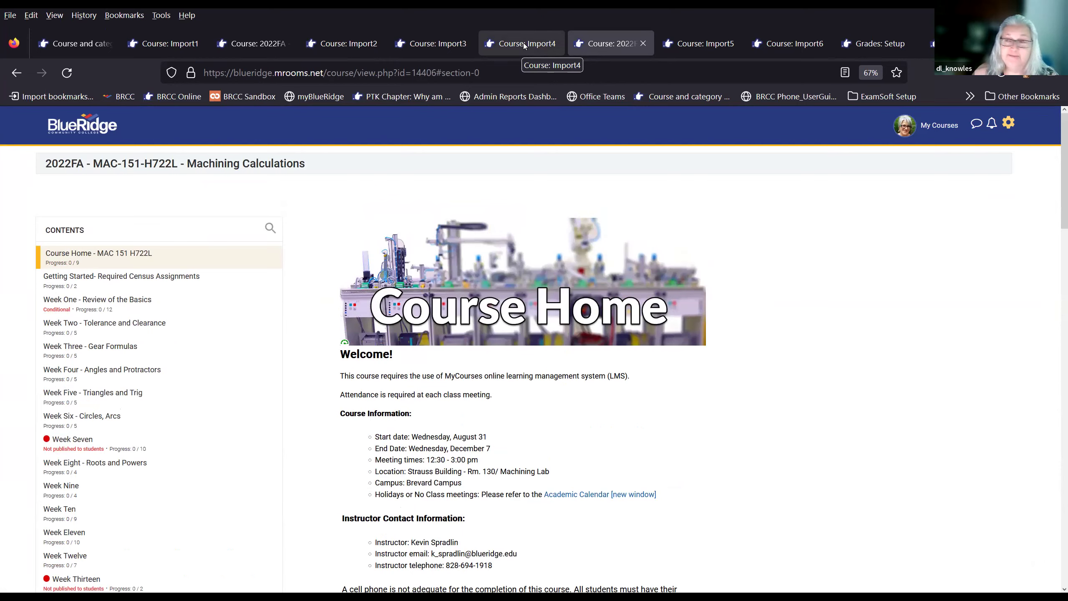
# Step: Start an import into the Import4 course and search for 2022FA - MAC-151-H722L - Machining Calculations as the source
pyautogui.click(524, 44)
pyautogui.scroll(3, 365, 359)
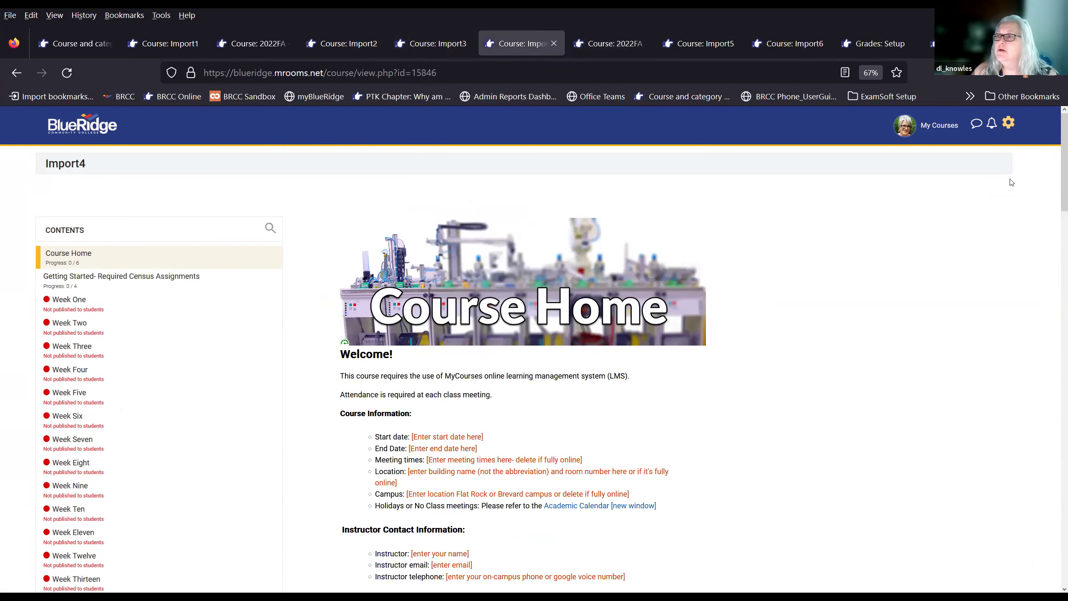
pyautogui.click(1008, 123)
pyautogui.click(971, 286)
pyautogui.scroll(-8, 421, 463)
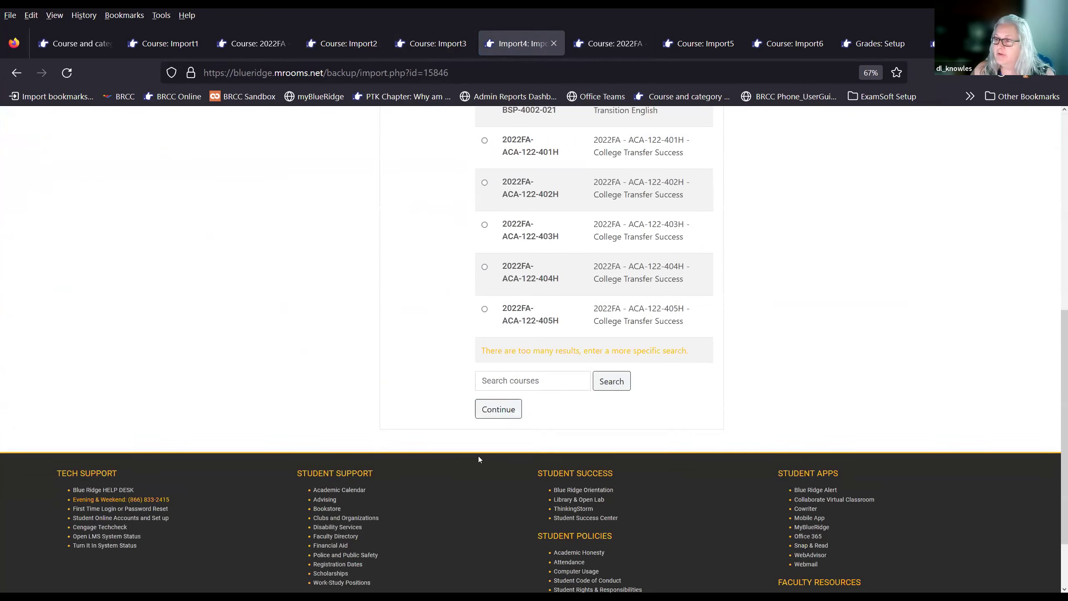
pyautogui.click(503, 364)
pyautogui.hotkey('ctrl', 'v')
pyautogui.press('Return')
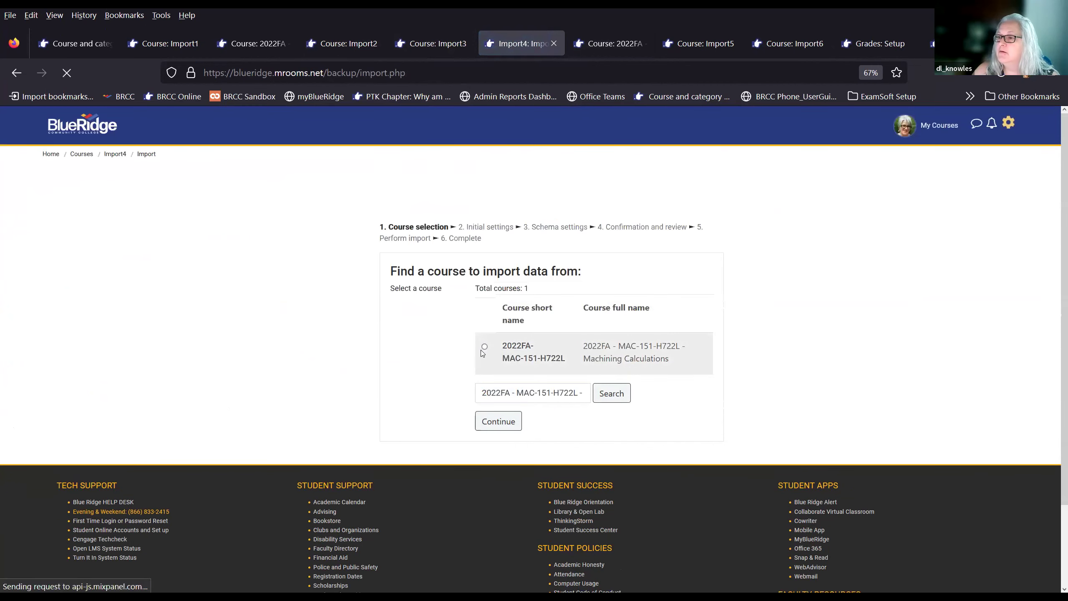
# Step: Choose the 2022FA-MAC-151-H722L course as the import source and proceed with the default import settings to the schema settings
pyautogui.click(485, 349)
pyautogui.click(495, 424)
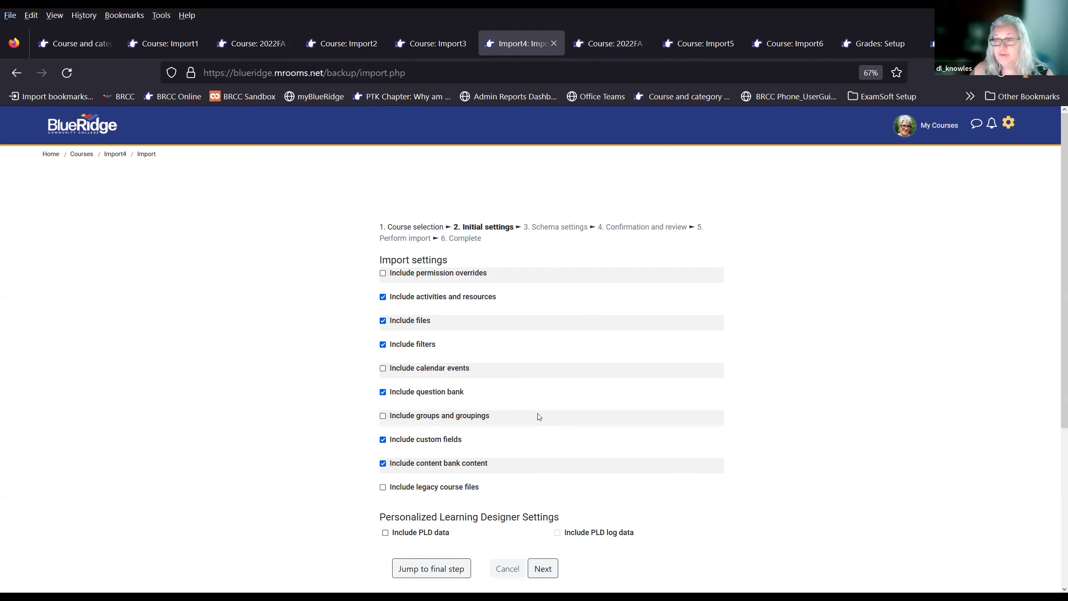
pyautogui.click(553, 563)
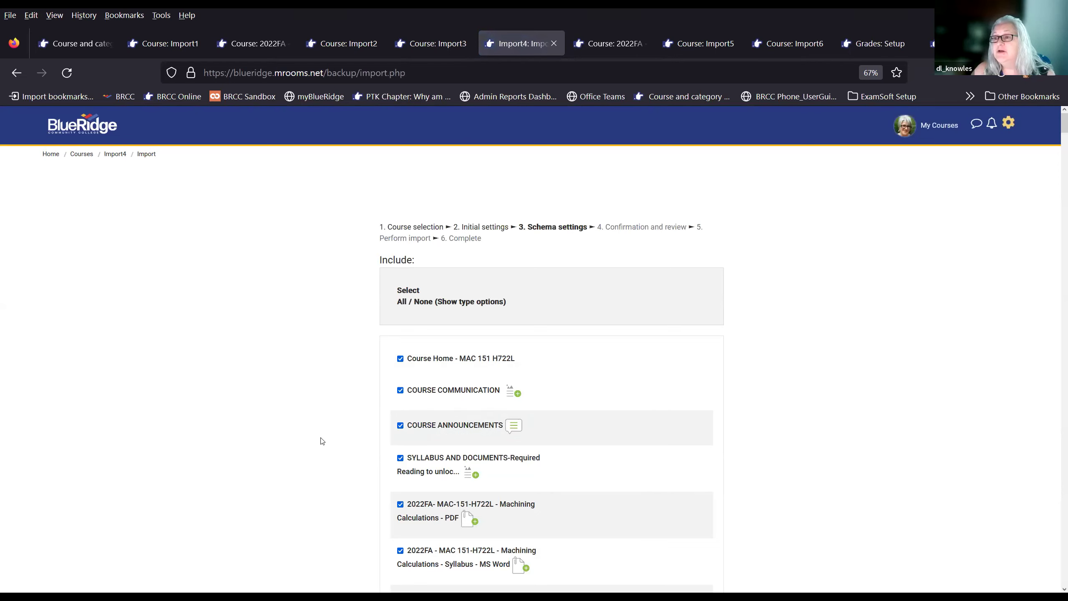
# Step: Exclude COURSE COMMUNICATION, COURSE ANNOUNCEMENTS, and the SYLLABUS AND DOCUMENTS label from the import, keeping the PDF syllabus included
pyautogui.scroll(-2, 323, 439)
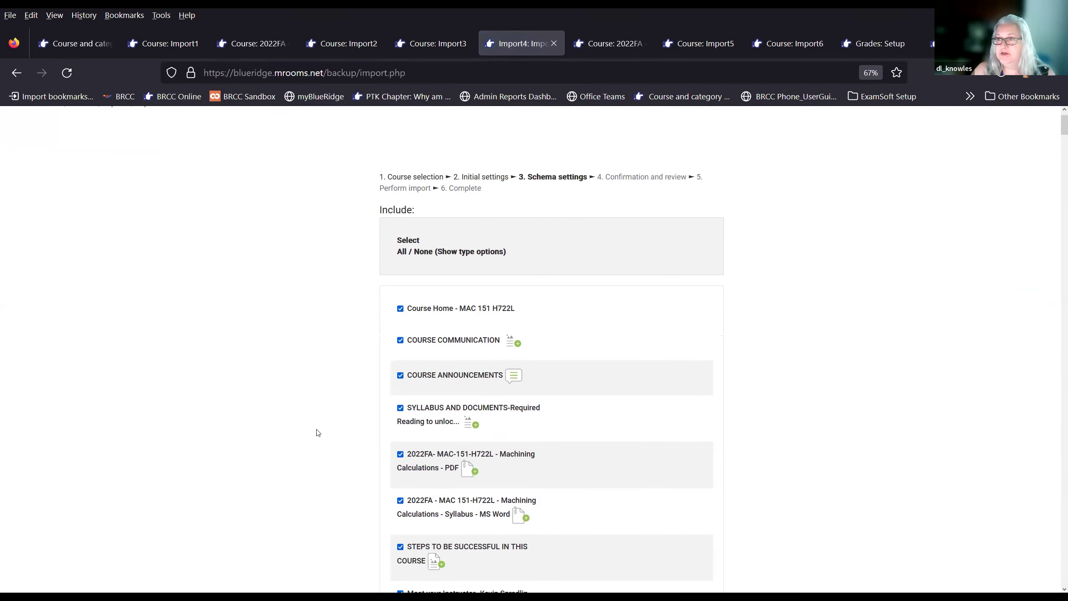
pyautogui.scroll(-2, 320, 437)
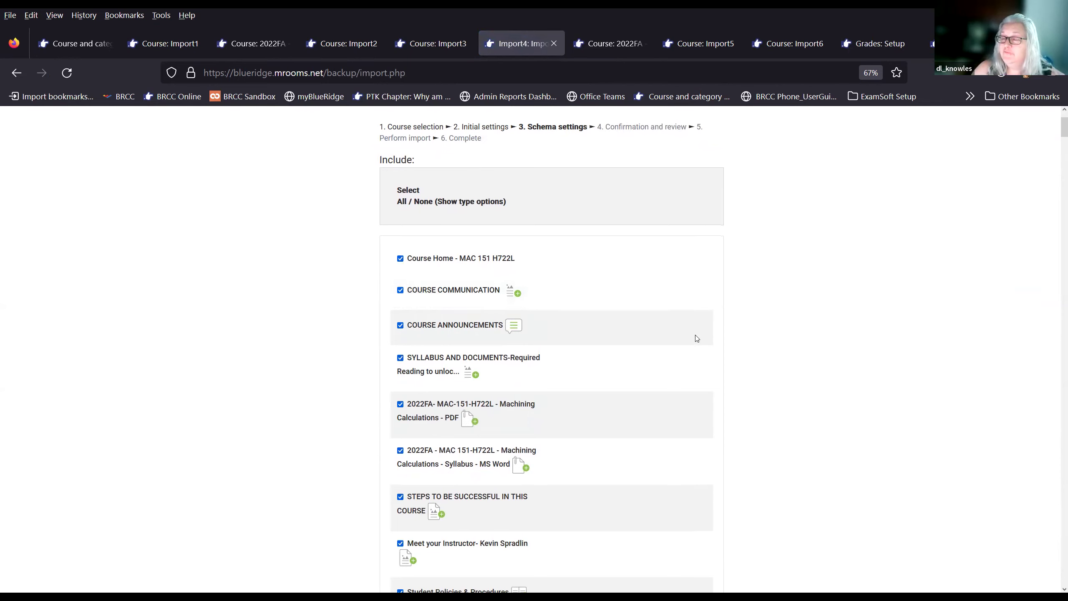
pyautogui.scroll(-1, 747, 319)
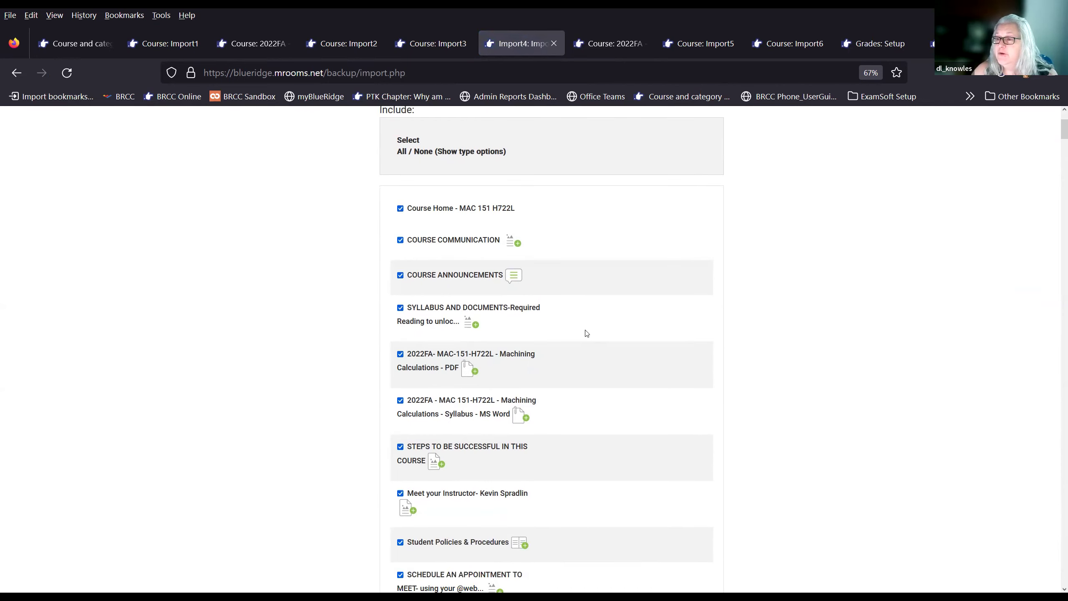
pyautogui.click(400, 244)
pyautogui.click(401, 276)
pyautogui.click(401, 307)
pyautogui.click(401, 354)
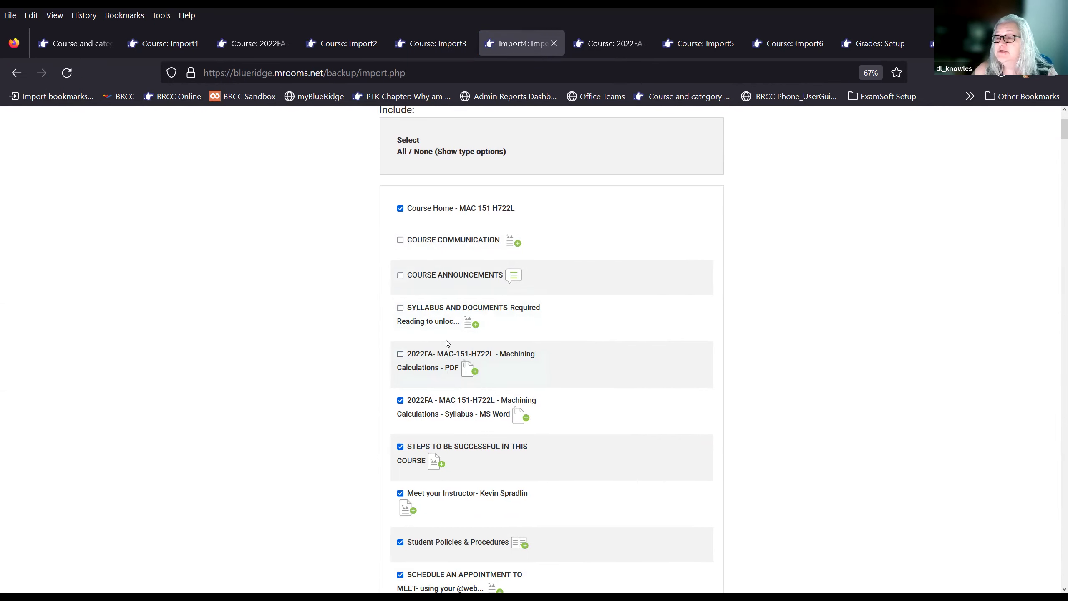
pyautogui.click(400, 355)
pyautogui.scroll(-3, 645, 351)
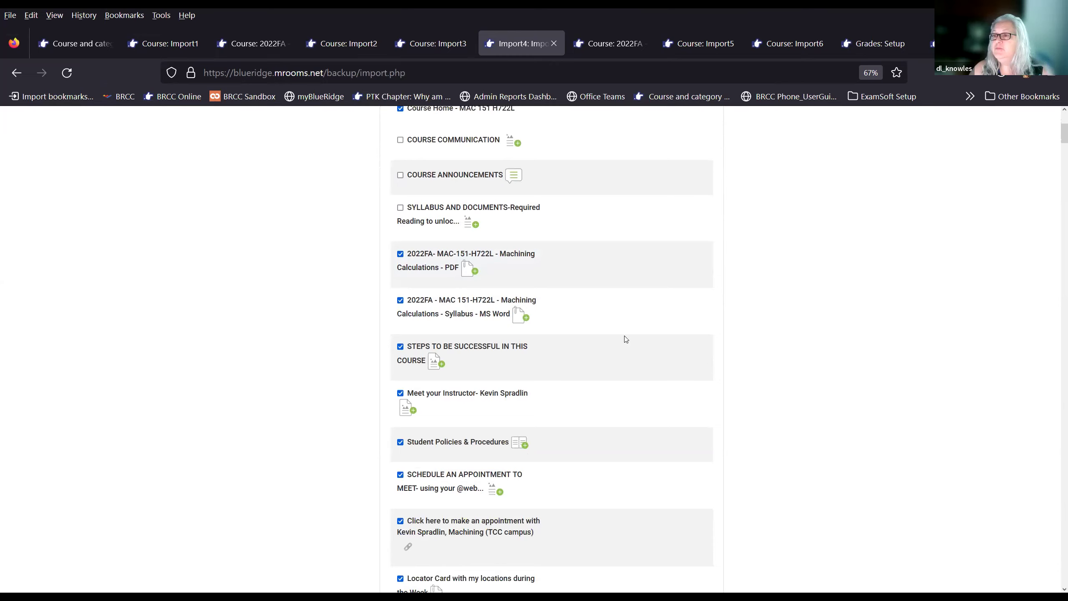
pyautogui.scroll(1, 625, 339)
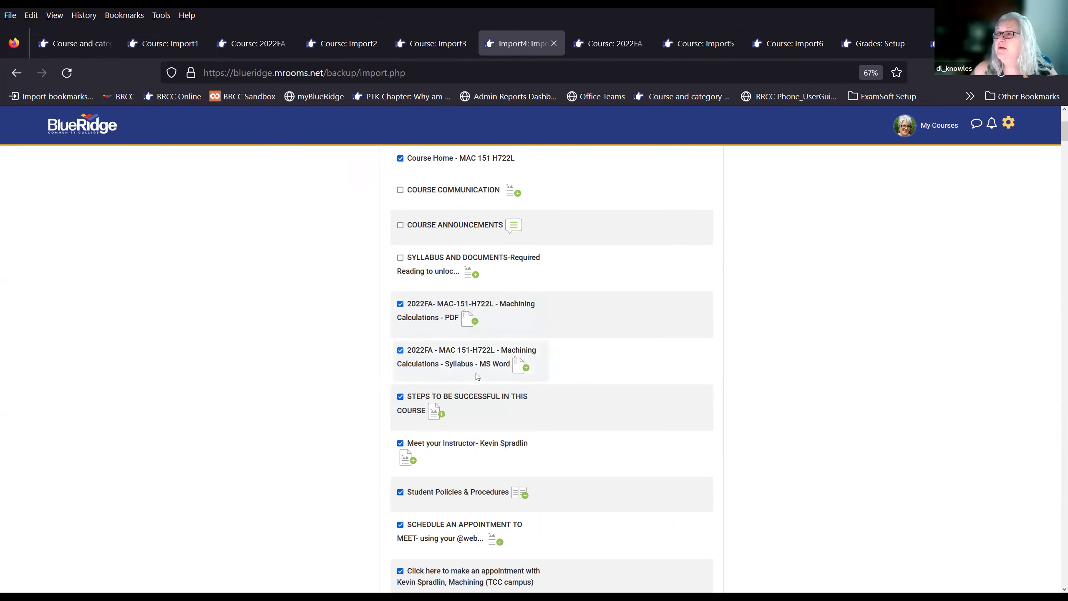
# Step: Exclude the STEPS TO BE SUCCESSFUL IN THIS COURSE page and the Student Policies & Procedures book from the import
pyautogui.click(400, 397)
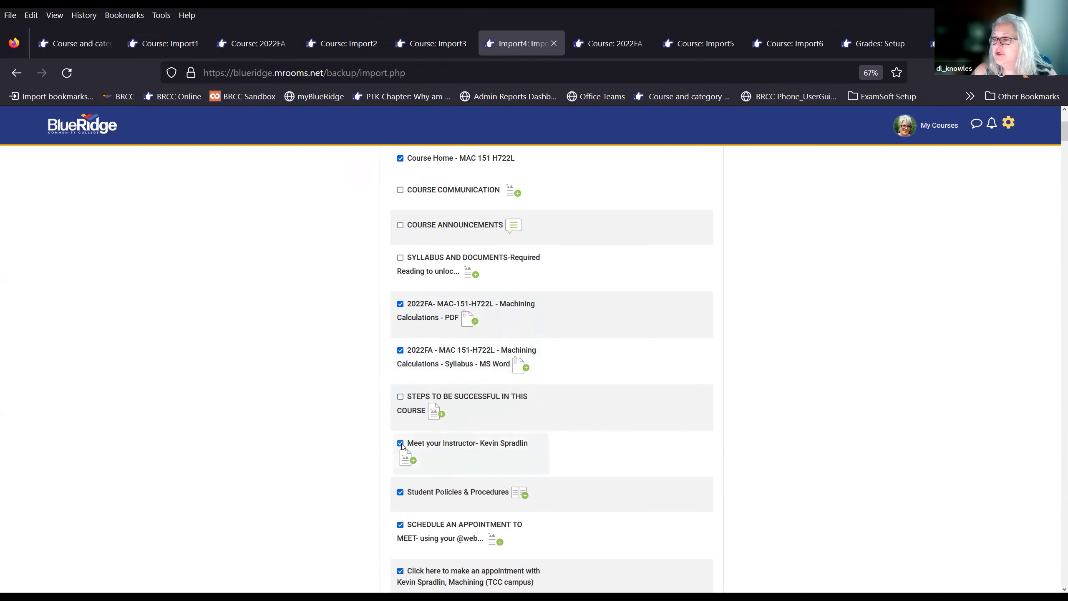
pyautogui.scroll(-1, 515, 449)
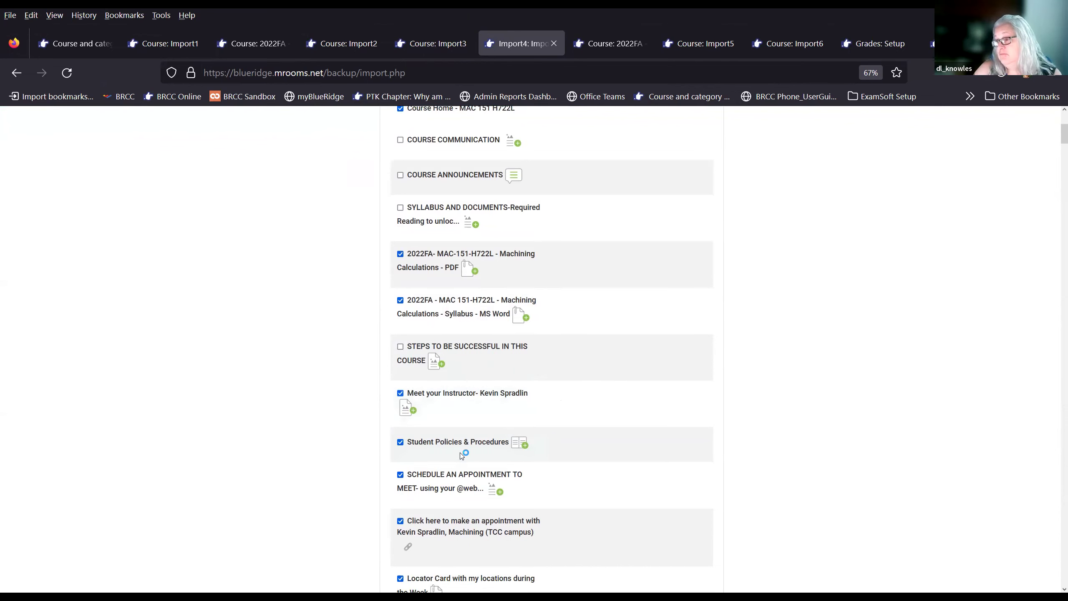
pyautogui.scroll(-1, 463, 454)
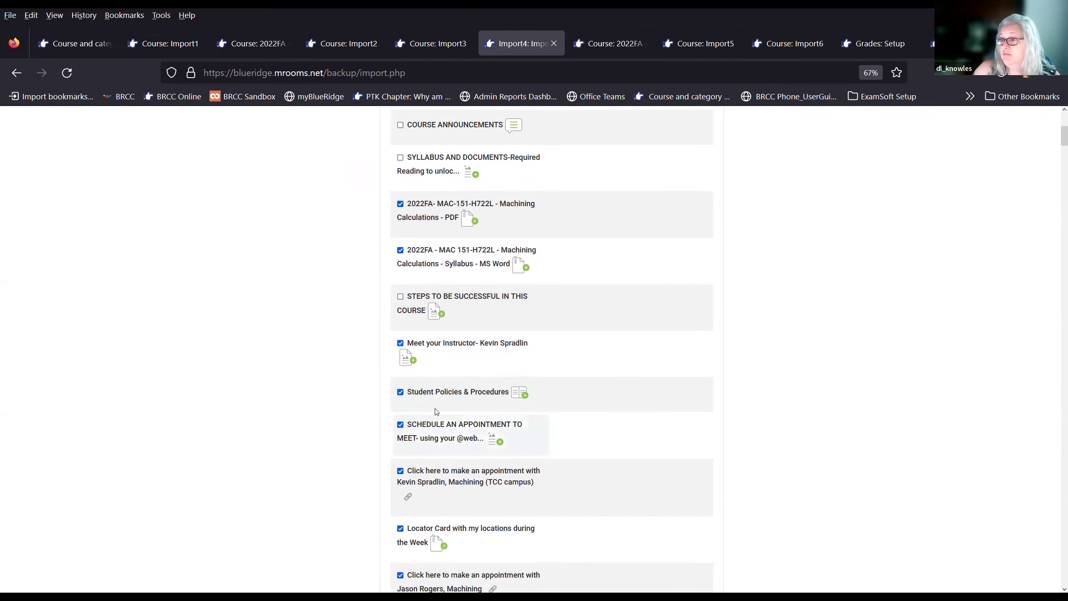
pyautogui.click(400, 392)
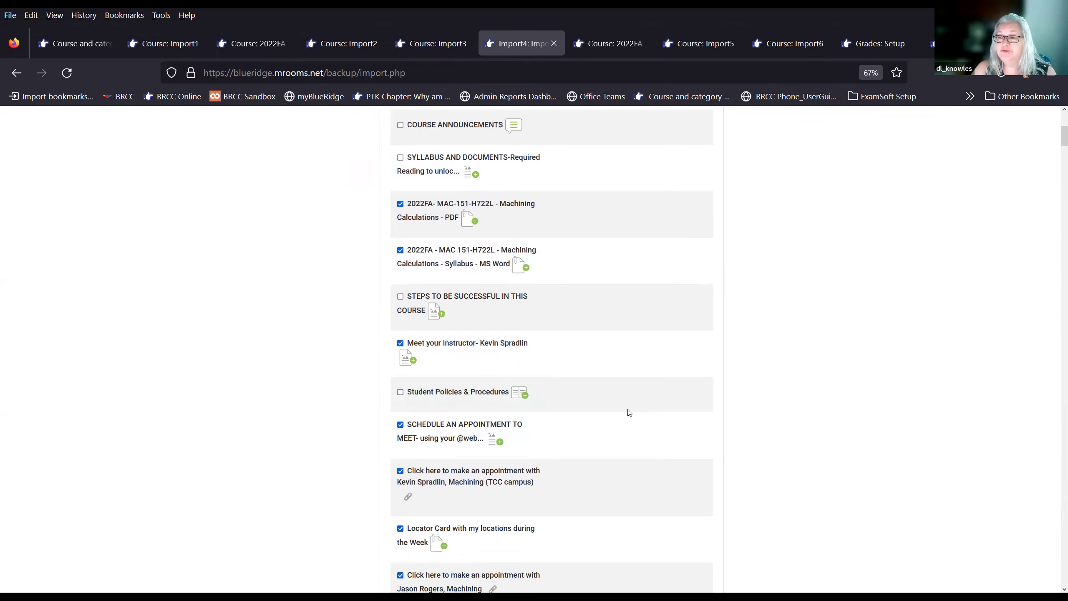
# Step: Exclude the SCHEDULE AN APPOINTMENT TO MEET label, both instructor appointment links, and the Locator Card from the import
pyautogui.click(401, 424)
pyautogui.scroll(-2, 400, 423)
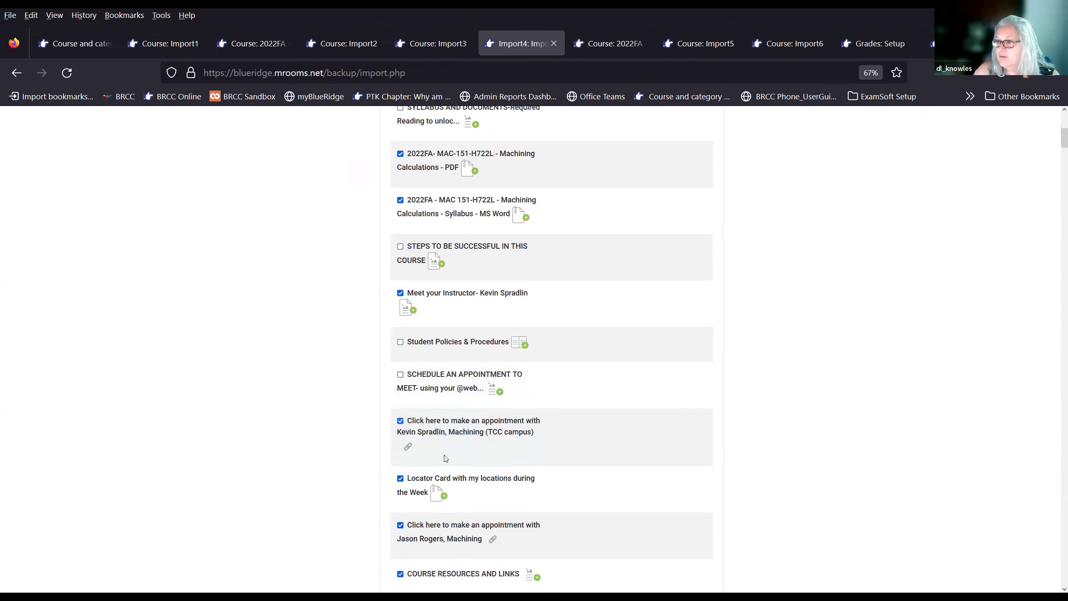
pyautogui.click(400, 419)
pyautogui.click(400, 478)
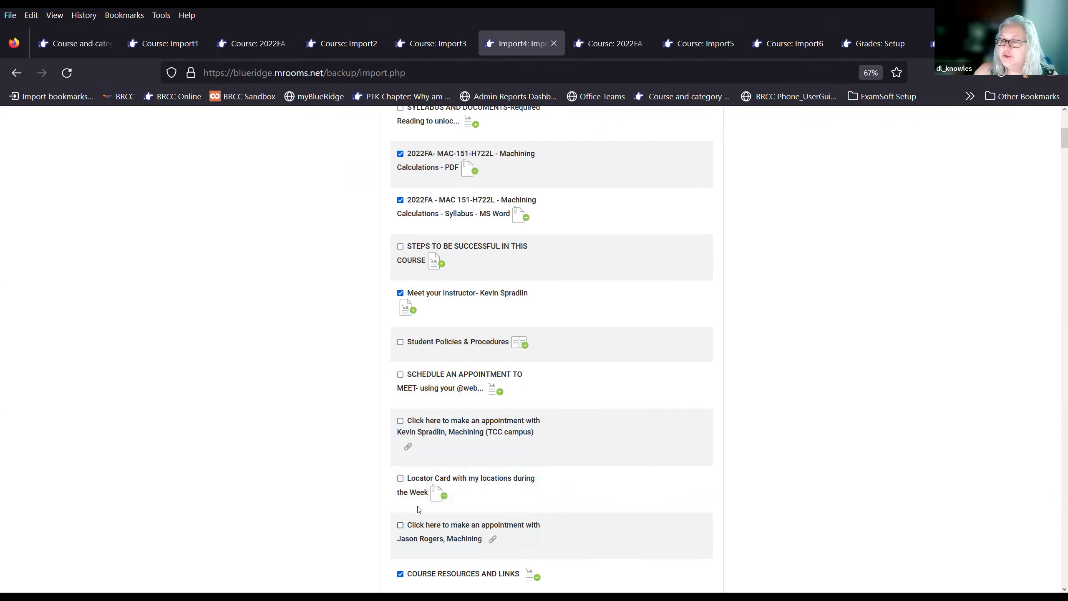
# Step: Exclude the COURSE RESOURCES AND LINKS label and its Corona virus update, WNC Engineering Technology Facebook Group, and Blue Ridge Alert links
pyautogui.scroll(-2, 418, 509)
pyautogui.click(400, 474)
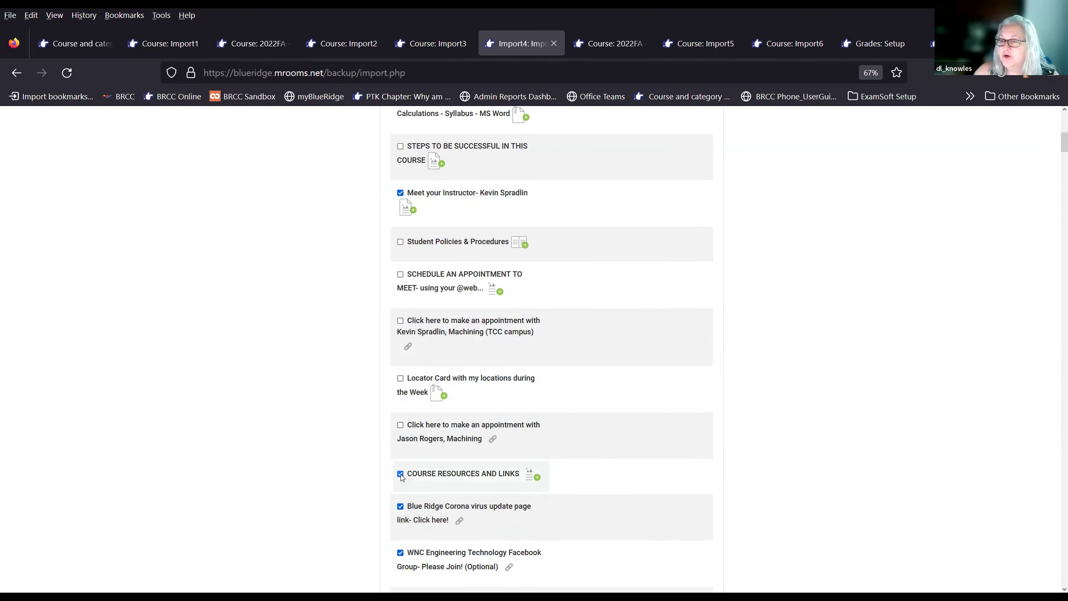
pyautogui.click(400, 507)
pyautogui.click(400, 552)
pyautogui.scroll(-4, 402, 552)
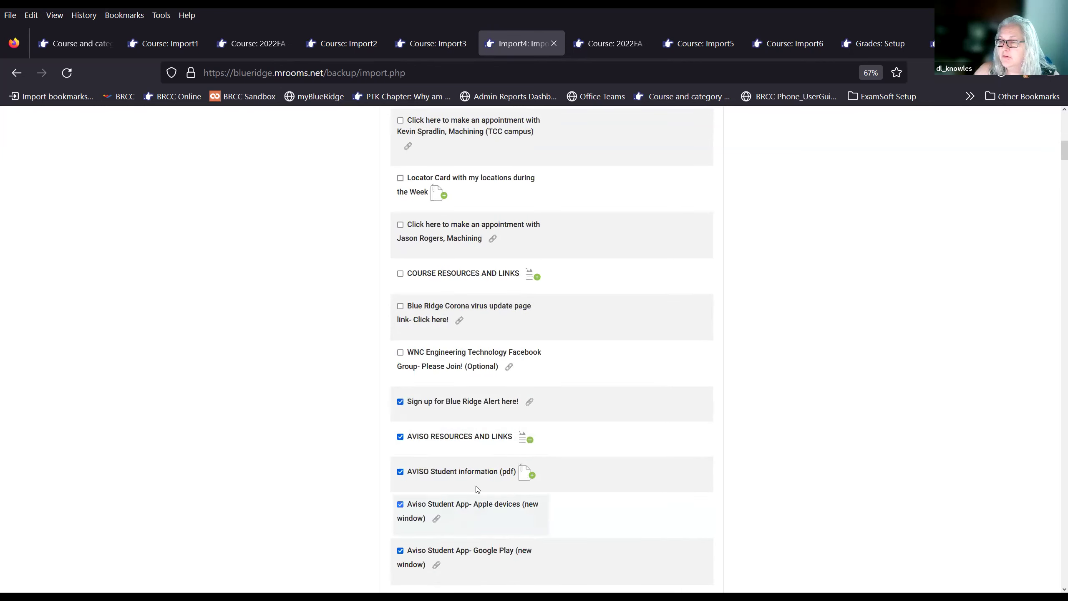
pyautogui.click(400, 401)
# Step: Exclude the AVISO RESOURCES AND LINKS label, the AVISO Student information PDF, and both Aviso Student App links from the import
pyautogui.click(400, 436)
pyautogui.click(400, 471)
pyautogui.click(400, 504)
pyautogui.scroll(-2, 404, 463)
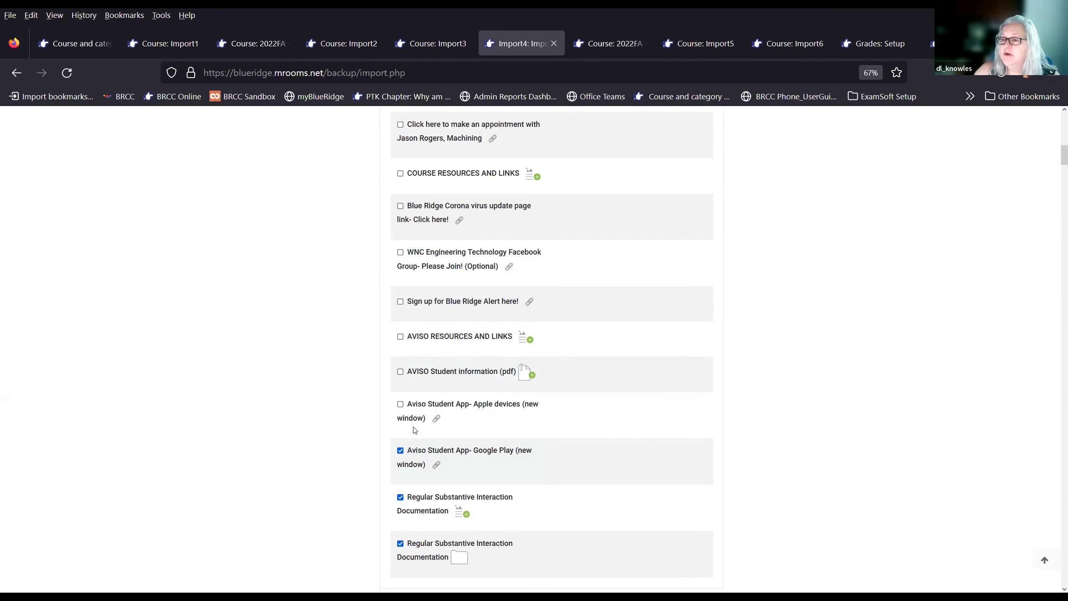
pyautogui.click(415, 467)
# Step: Exclude both the Regular Substantive Interaction Documentation label and its folder from the import
pyautogui.click(400, 498)
pyautogui.scroll(-2, 403, 462)
pyautogui.click(400, 444)
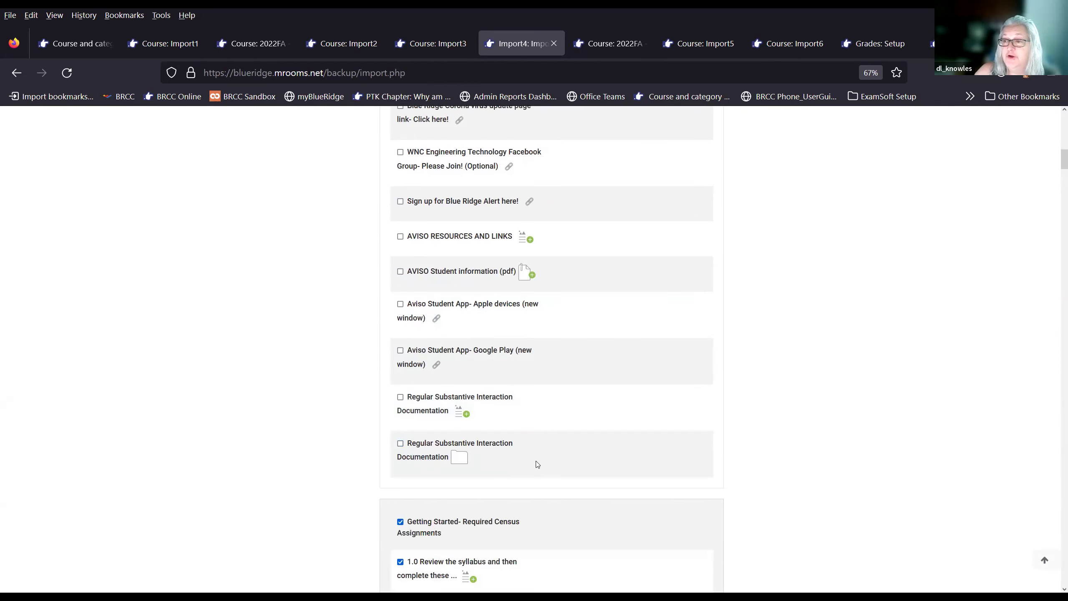
# Step: In Getting Started, exclude the 1.0 Review the syllabus, Instructor Resources, and Keep this label hidden labels, leaving the quiz and acknowledgement included
pyautogui.scroll(-3, 532, 462)
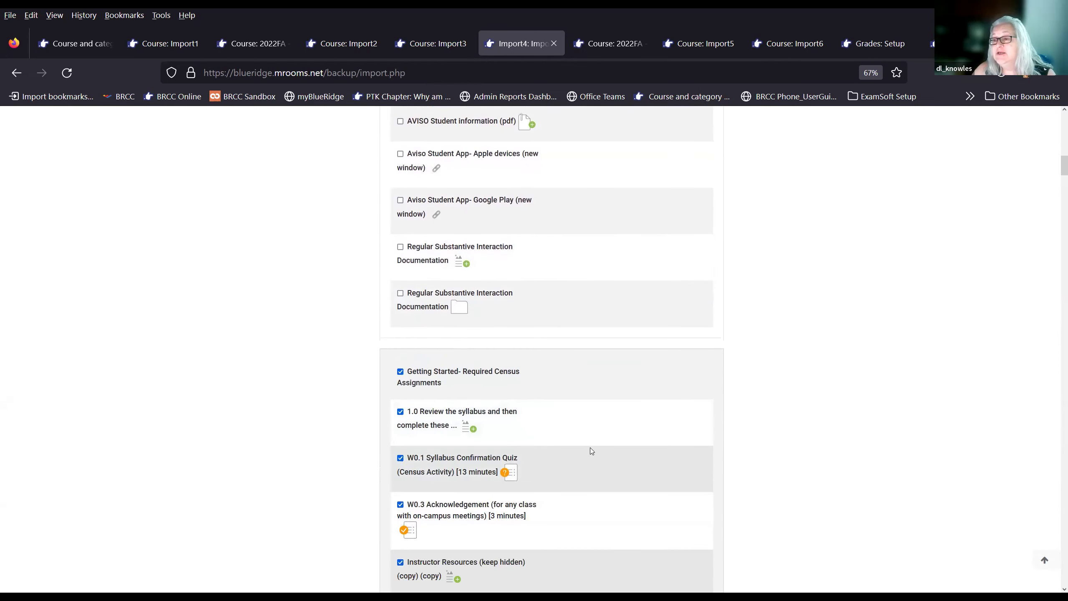
pyautogui.scroll(-2, 590, 448)
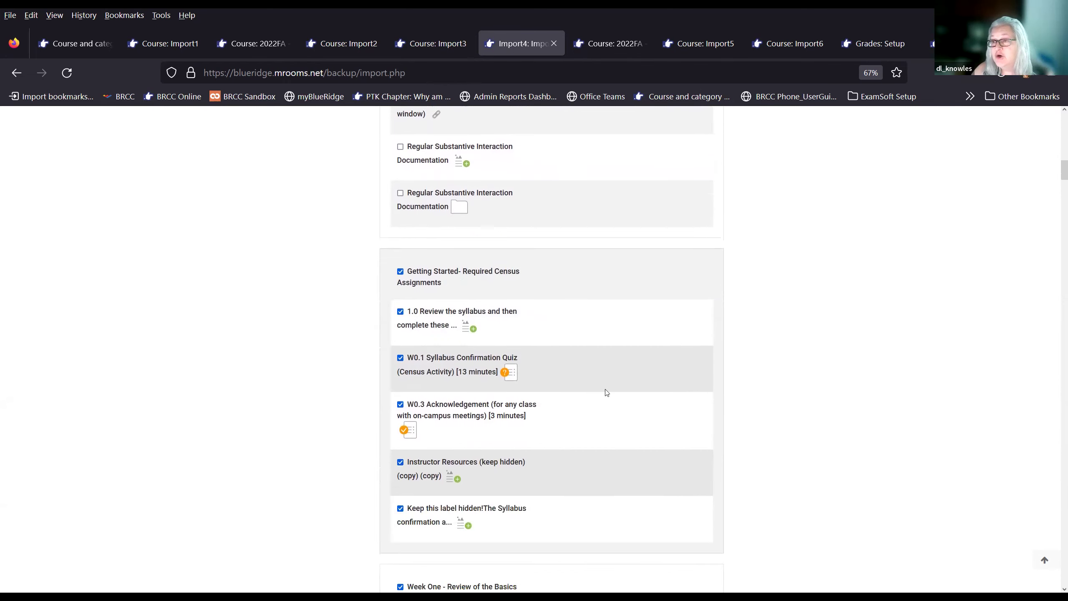
pyautogui.click(400, 312)
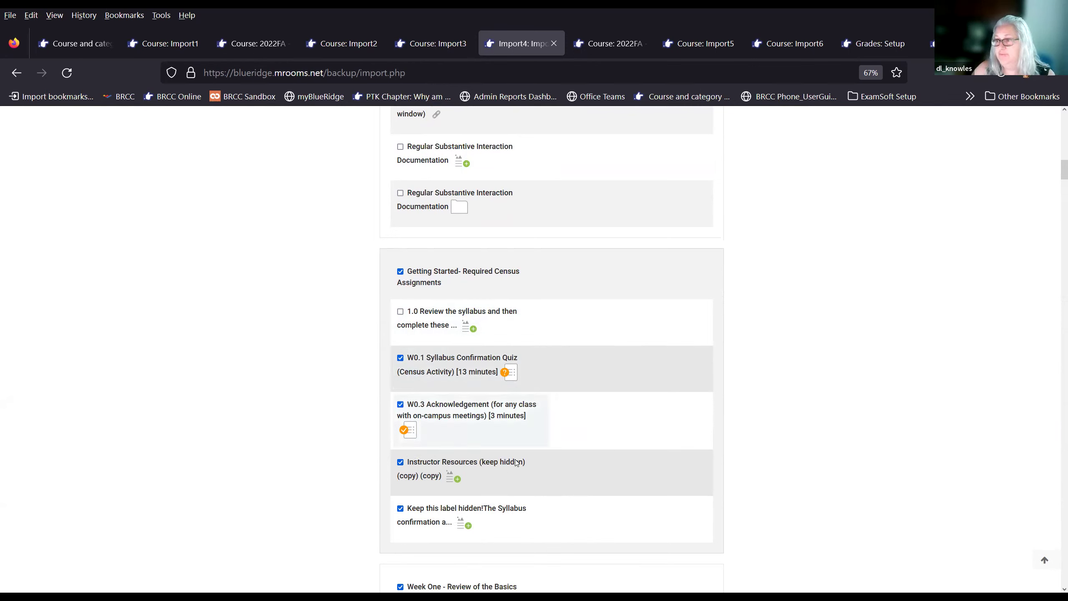
pyautogui.click(400, 462)
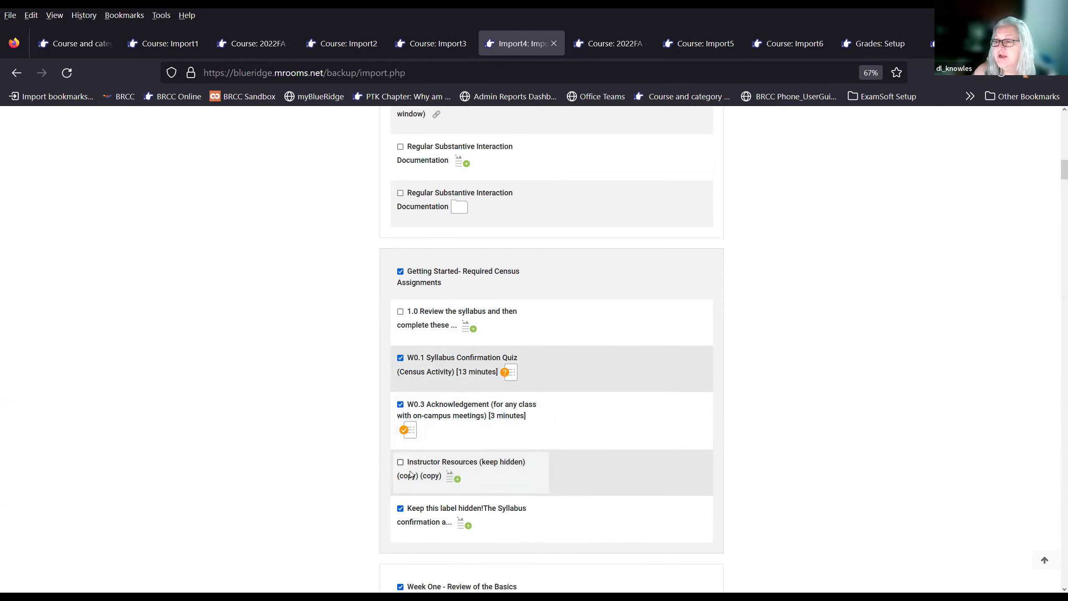
pyautogui.click(400, 509)
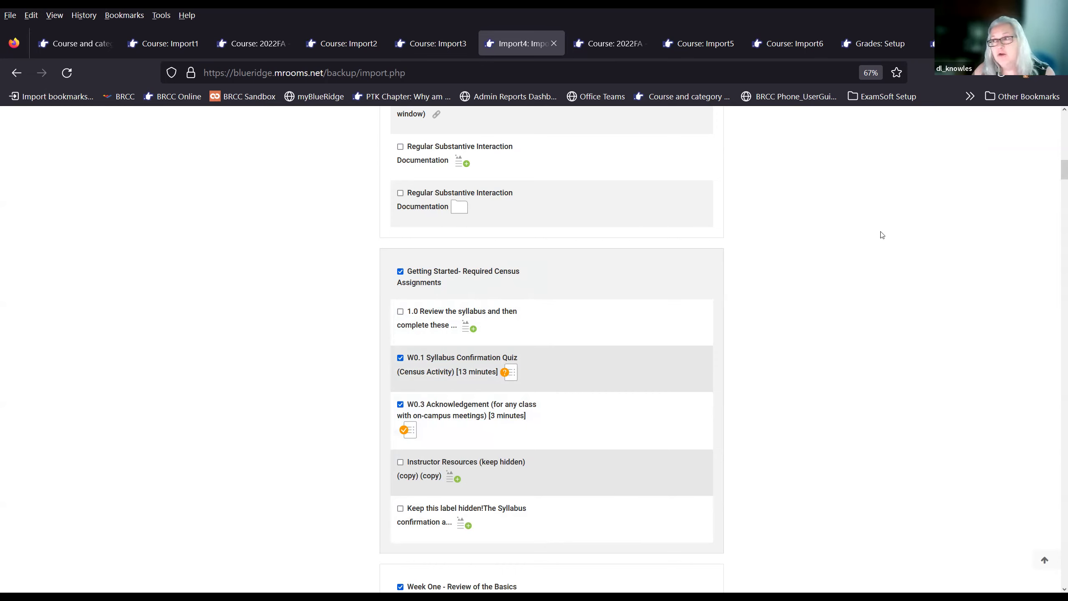
# Step: Review the items still included from Week One through the end of the Import4 import list
pyautogui.scroll(-20, 1057, 176)
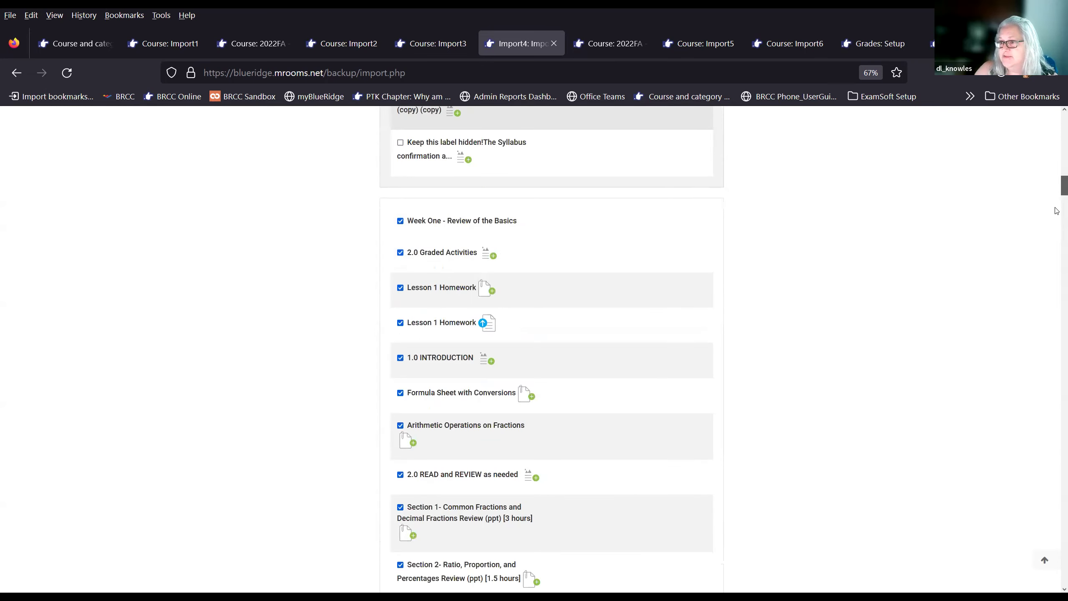
pyautogui.scroll(-15, 1044, 449)
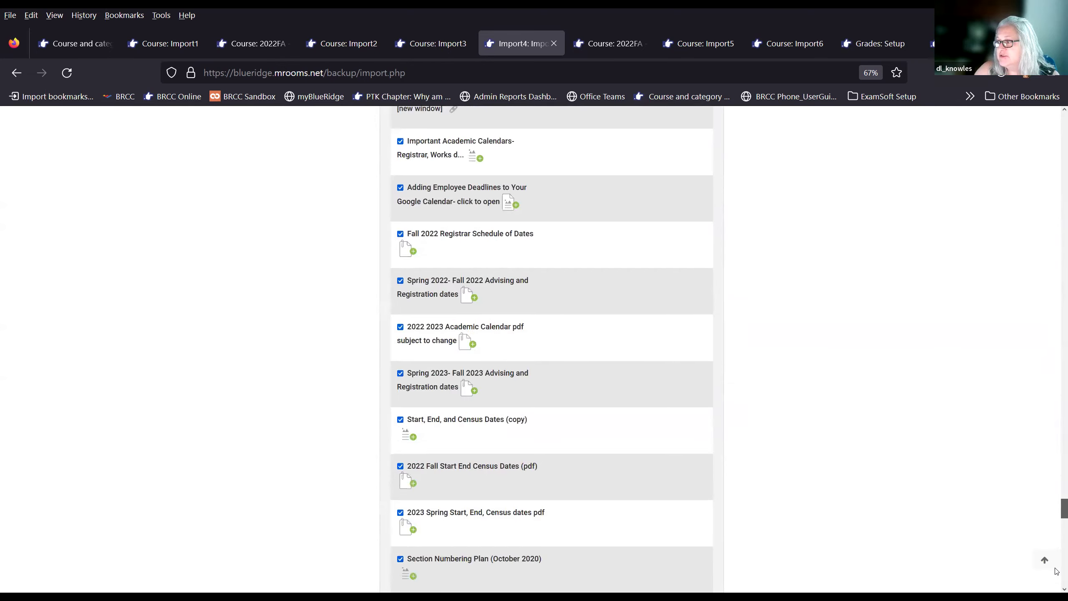
pyautogui.click(508, 339)
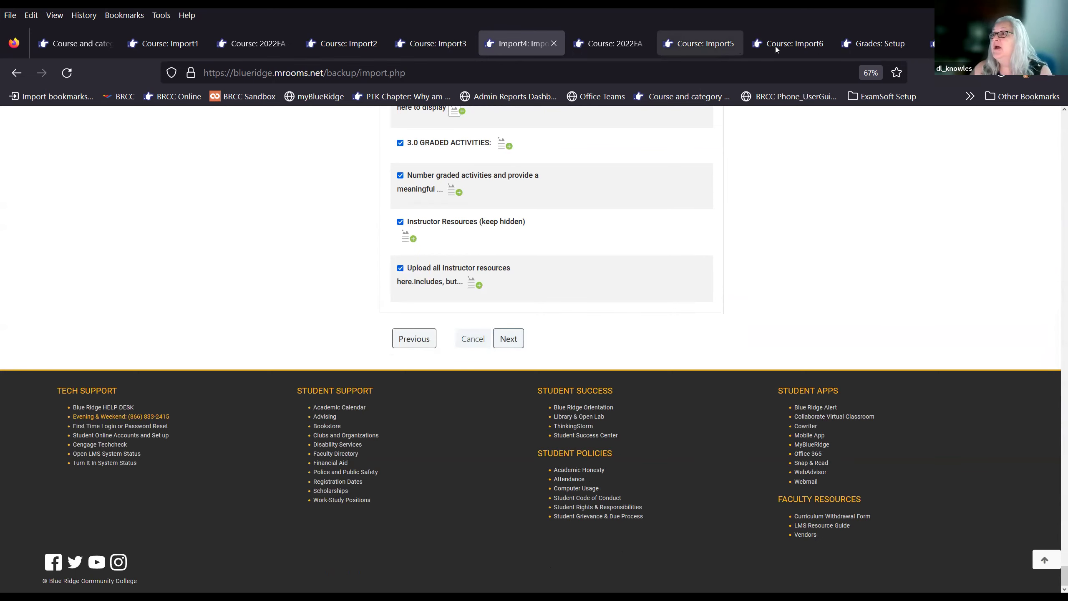
# Step: In the Import6 course, examine Course Home for where the imported syllabus, instructor, and appointment items sit relative to the template items
pyautogui.click(798, 46)
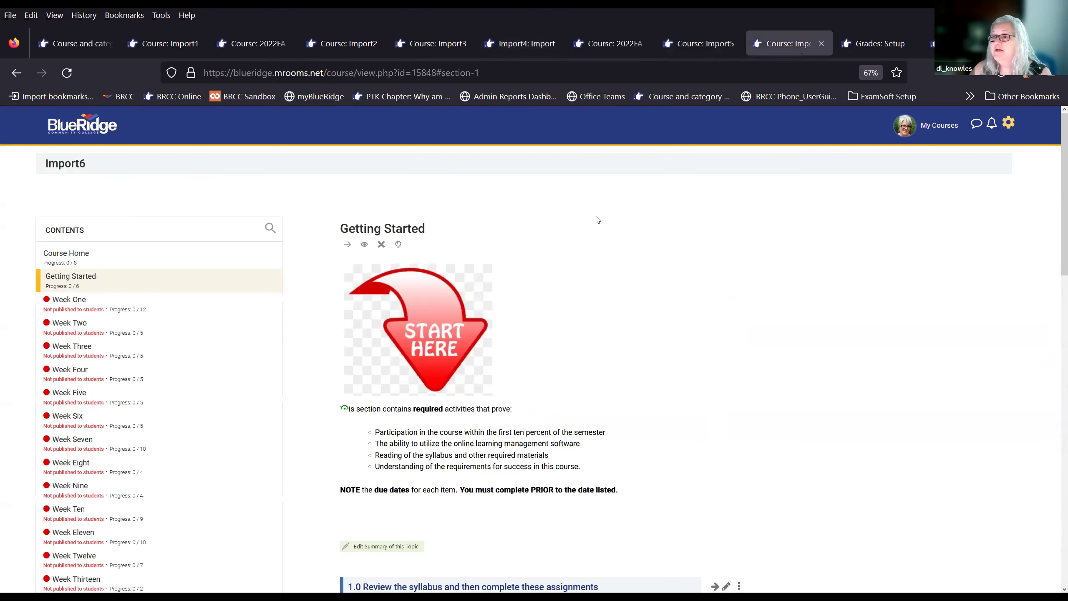
pyautogui.click(78, 257)
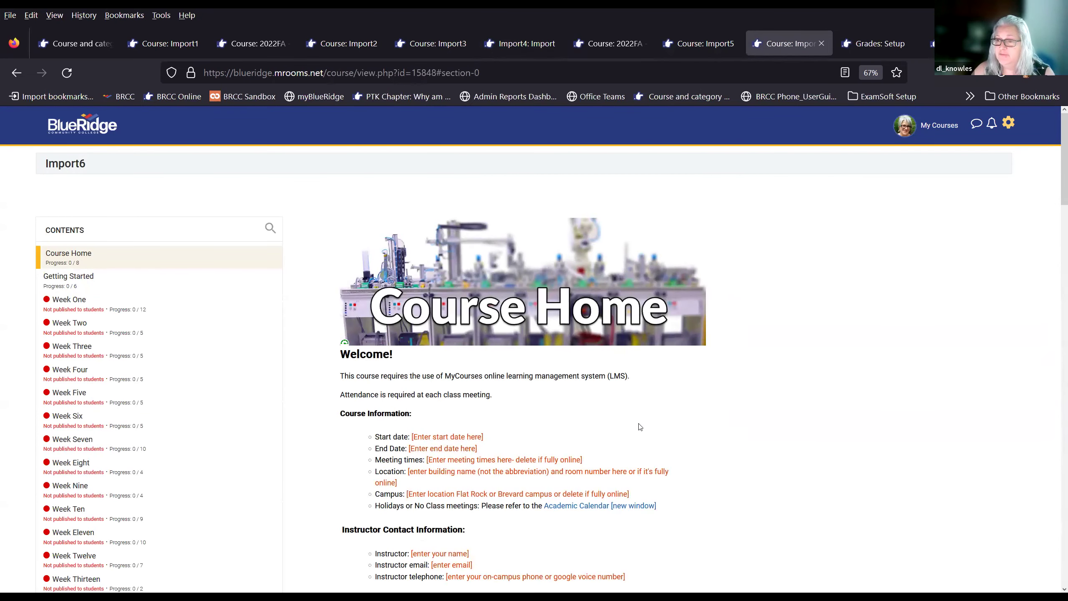
pyautogui.scroll(-15, 640, 427)
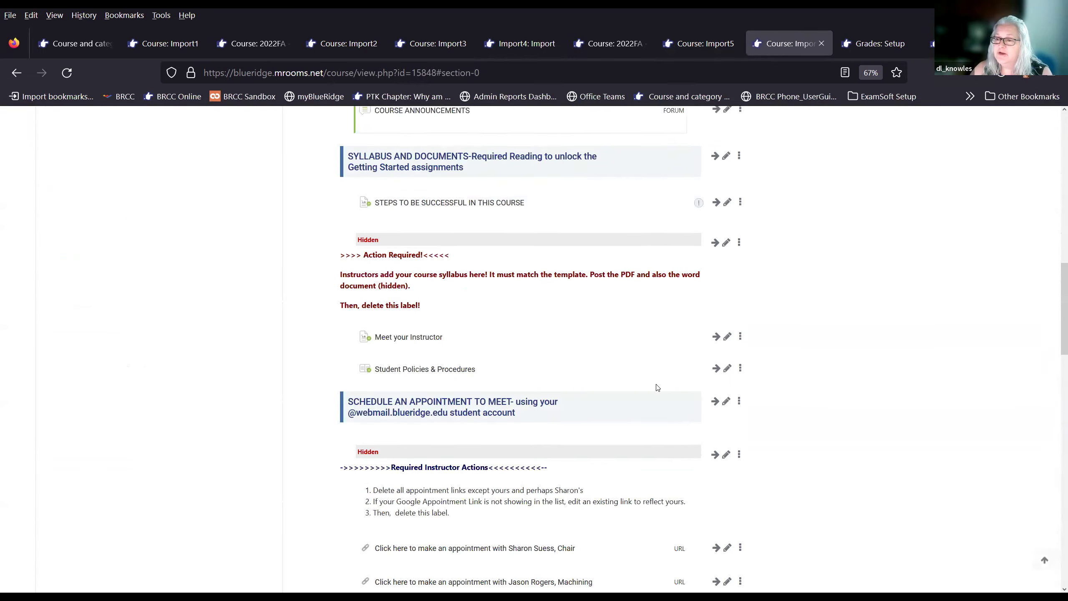
pyautogui.scroll(-15, 658, 387)
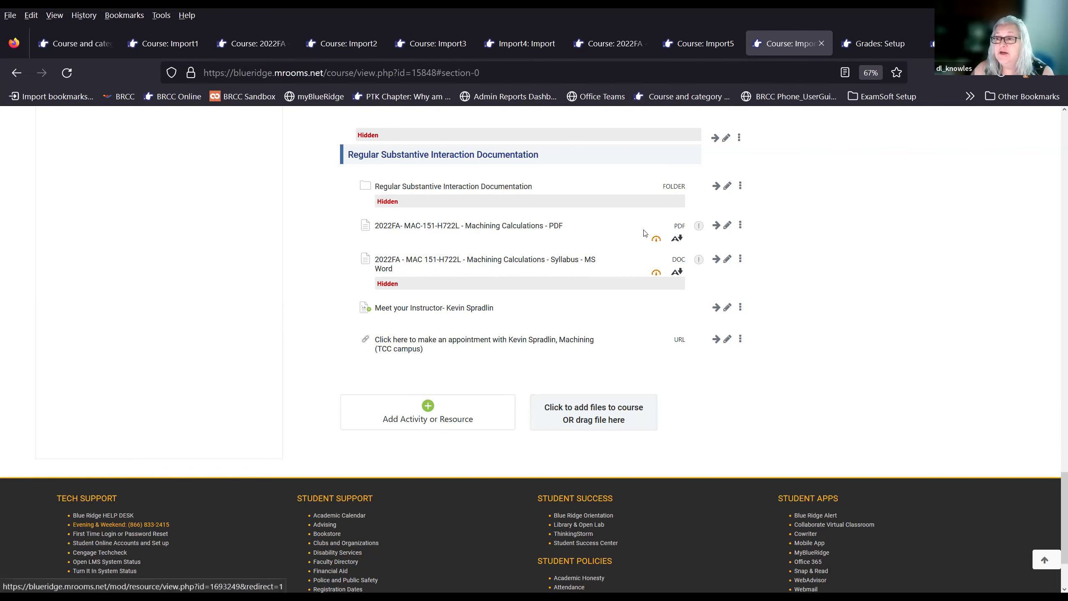
pyautogui.scroll(15, 455, 285)
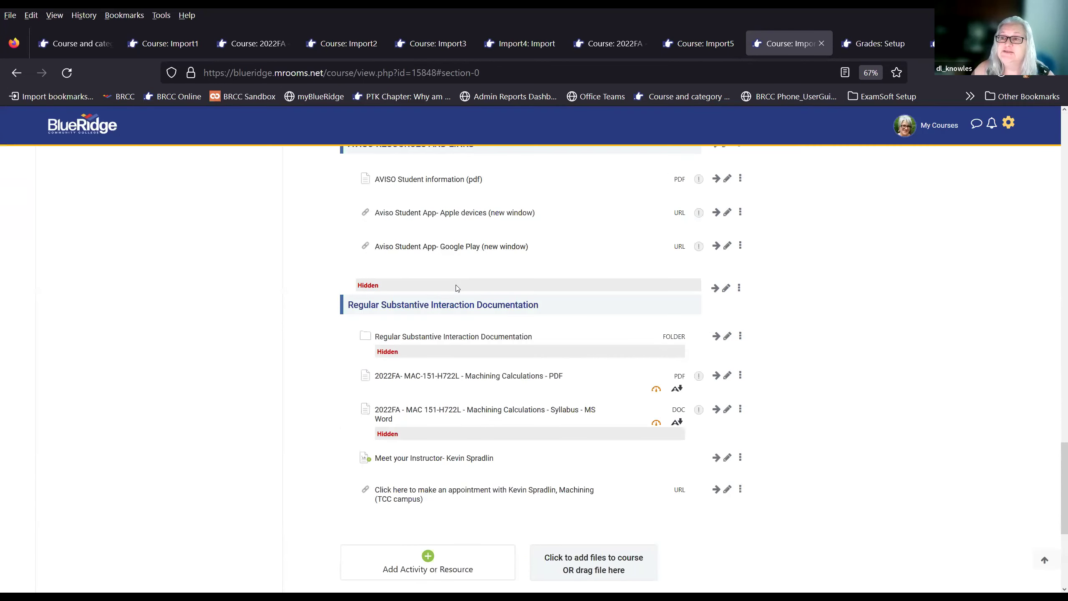
pyautogui.scroll(6, 475, 305)
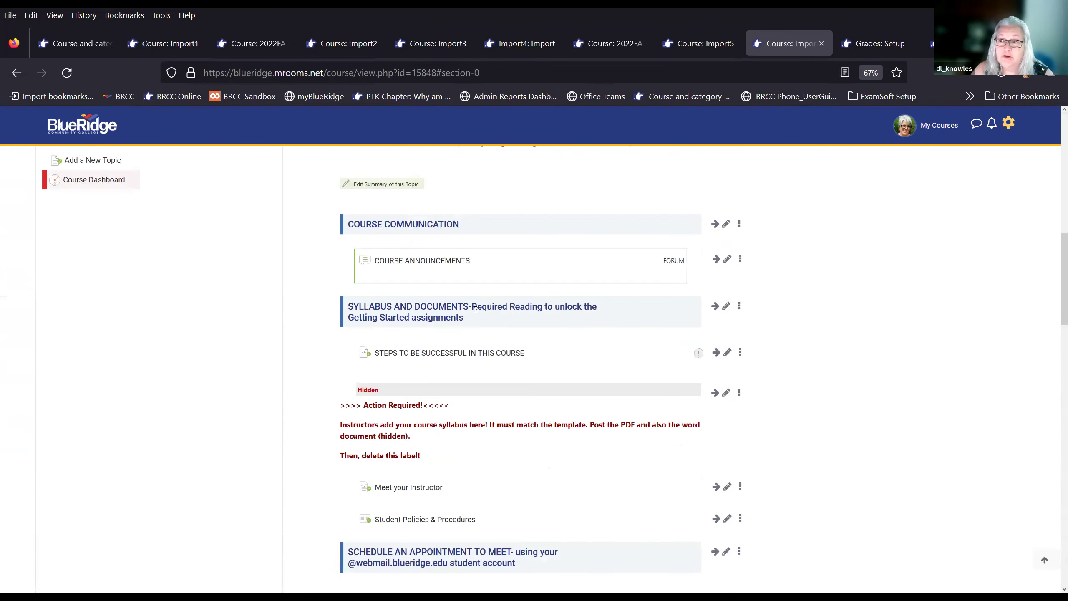
pyautogui.scroll(8, 456, 349)
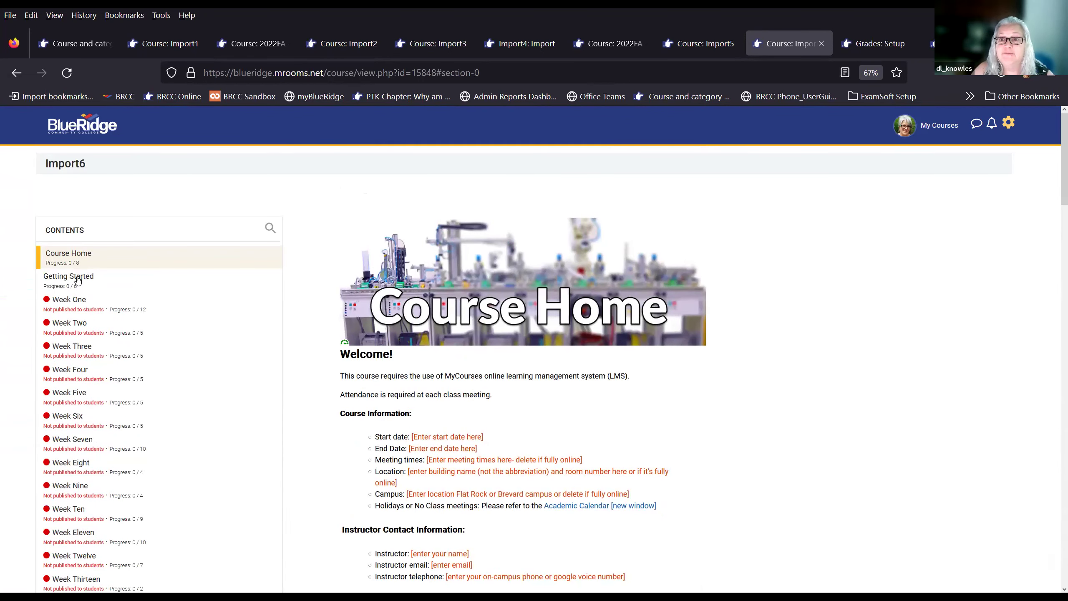
# Step: Examine Import6's Getting Started section, comparing the template's quiz and acknowledgements with the imported copies and their due dates
pyautogui.click(77, 280)
pyautogui.scroll(-8, 531, 293)
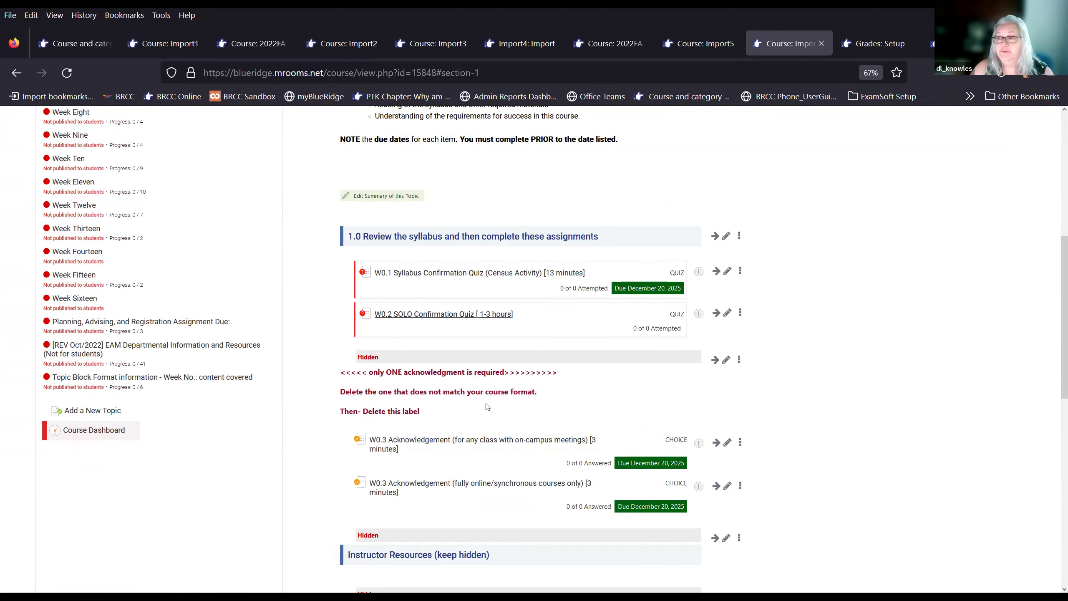
pyautogui.scroll(-2, 486, 406)
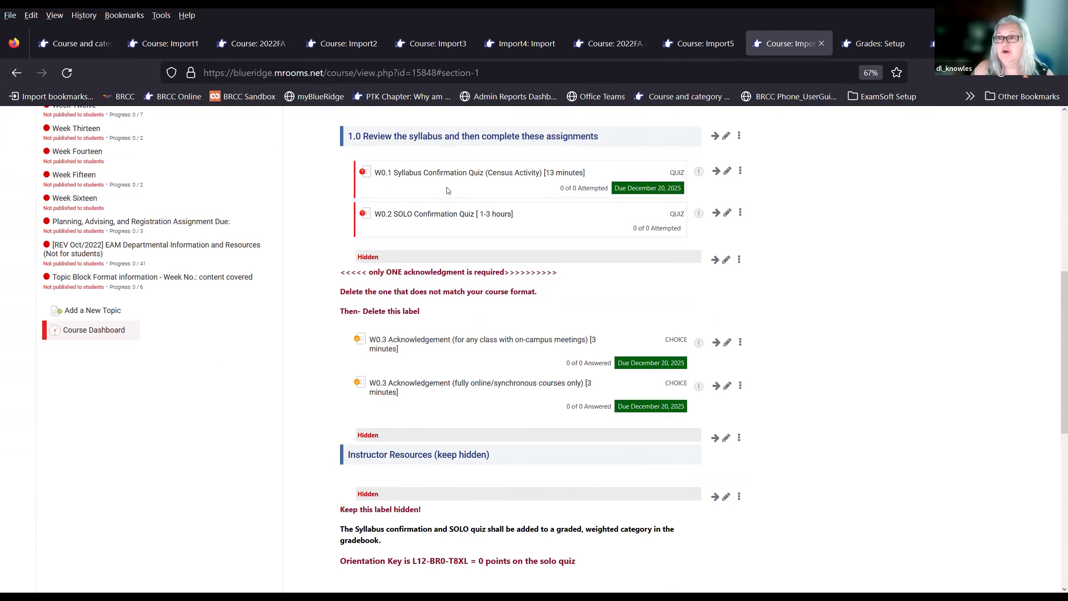
pyautogui.scroll(-5, 501, 434)
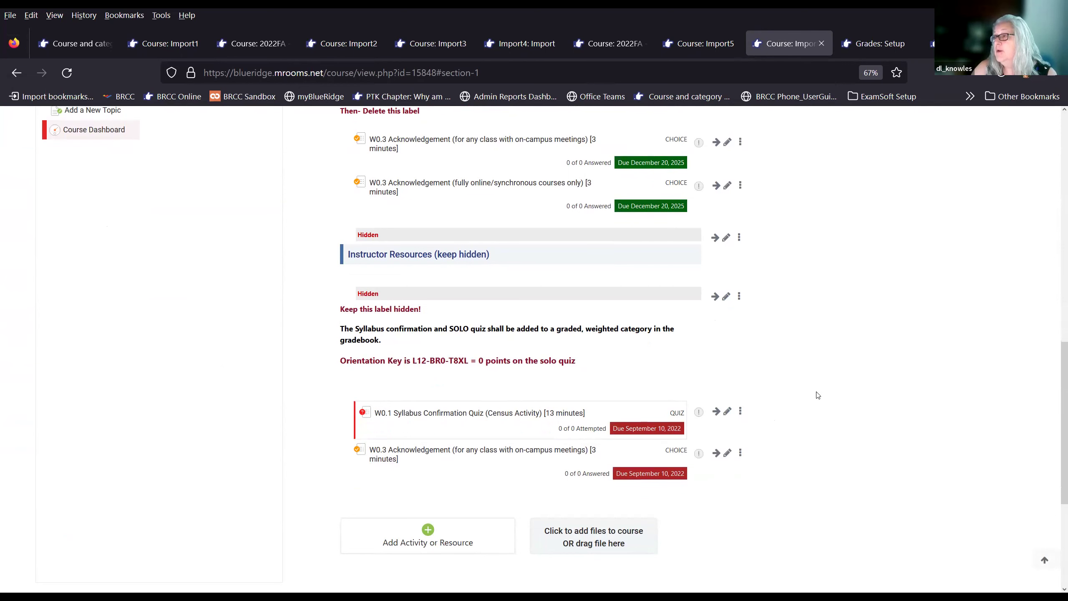
pyautogui.scroll(15, 818, 395)
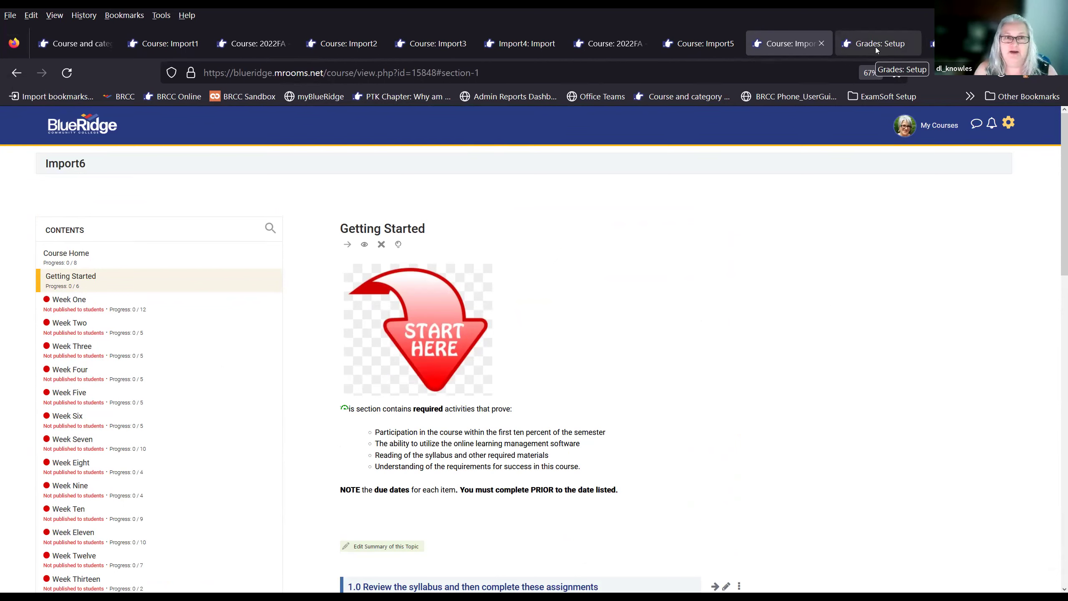
# Step: Examine the 2022FA - MAC-151-H722L gradebook setup for uncategorized items and for the weighted categories and their contents
pyautogui.click(875, 46)
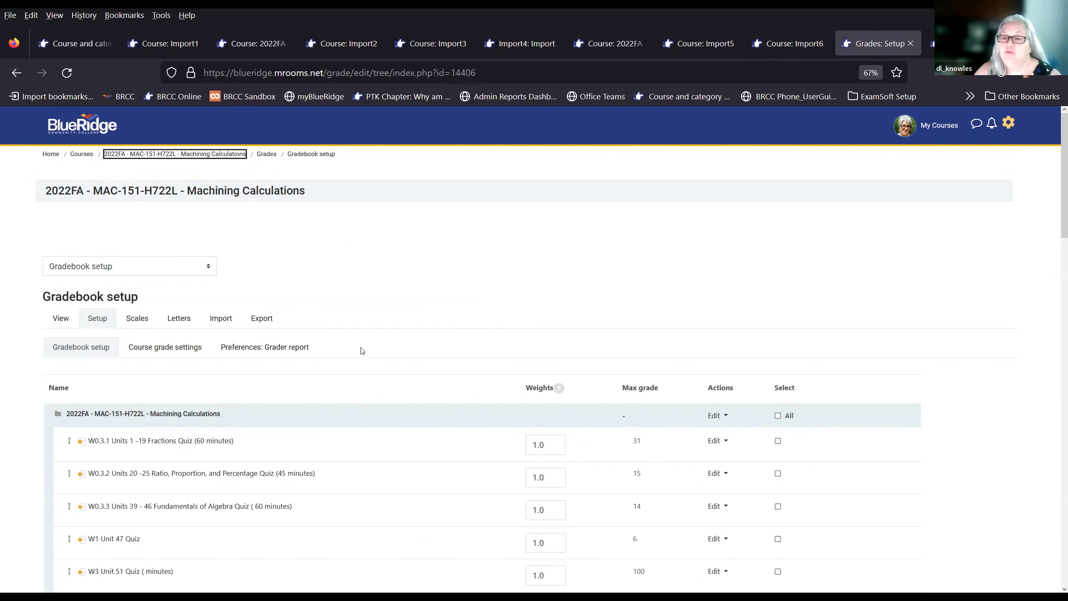
pyautogui.scroll(-2, 313, 343)
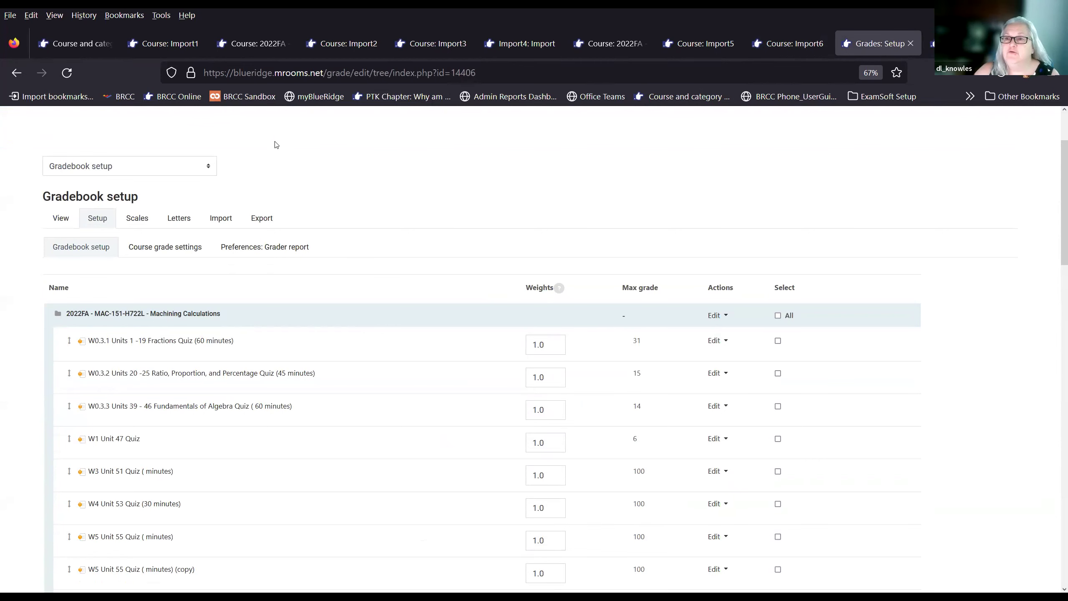
pyautogui.scroll(-3, 311, 164)
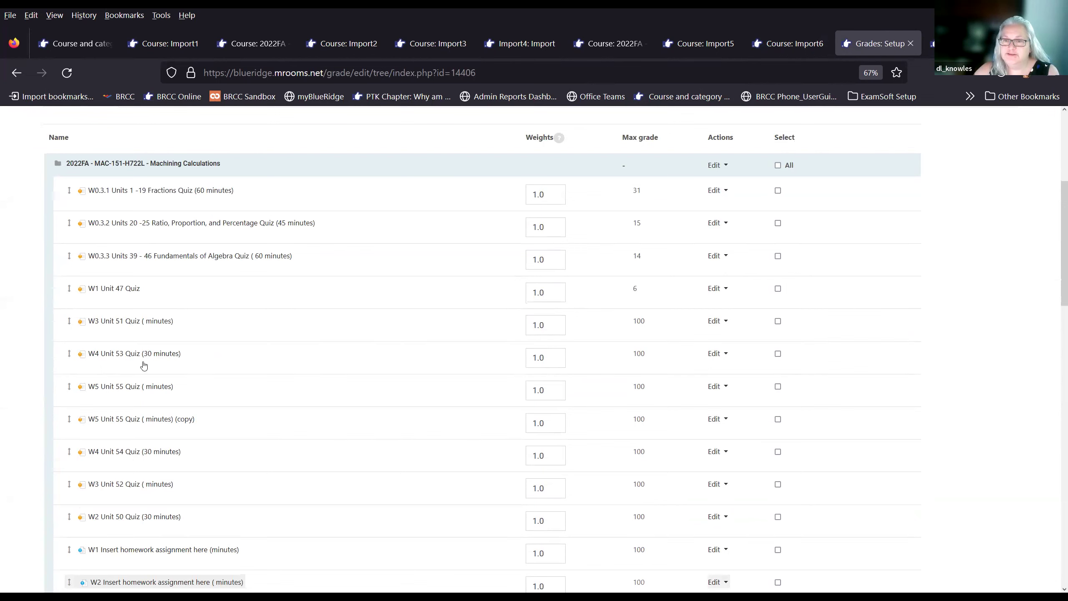
pyautogui.scroll(-2, 213, 410)
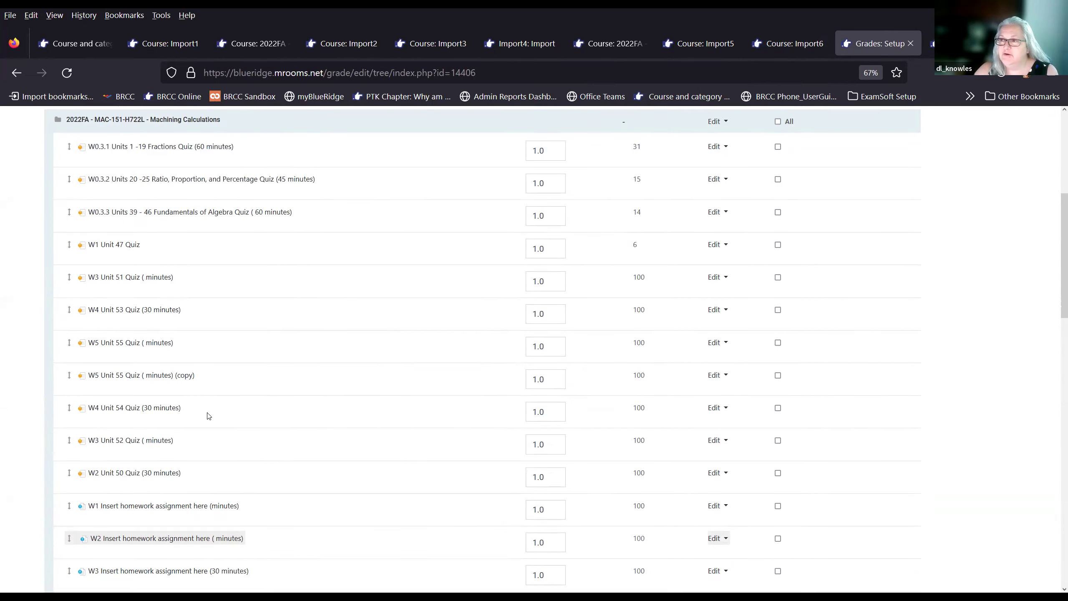
pyautogui.scroll(-5, 298, 432)
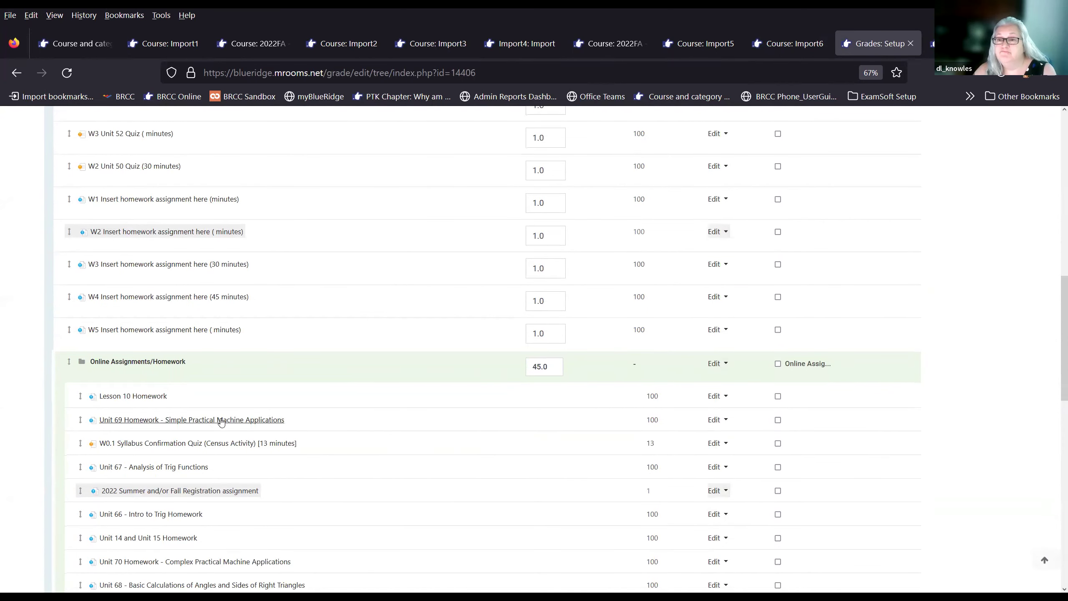
pyautogui.scroll(-6, 215, 421)
pyautogui.scroll(-3, 182, 365)
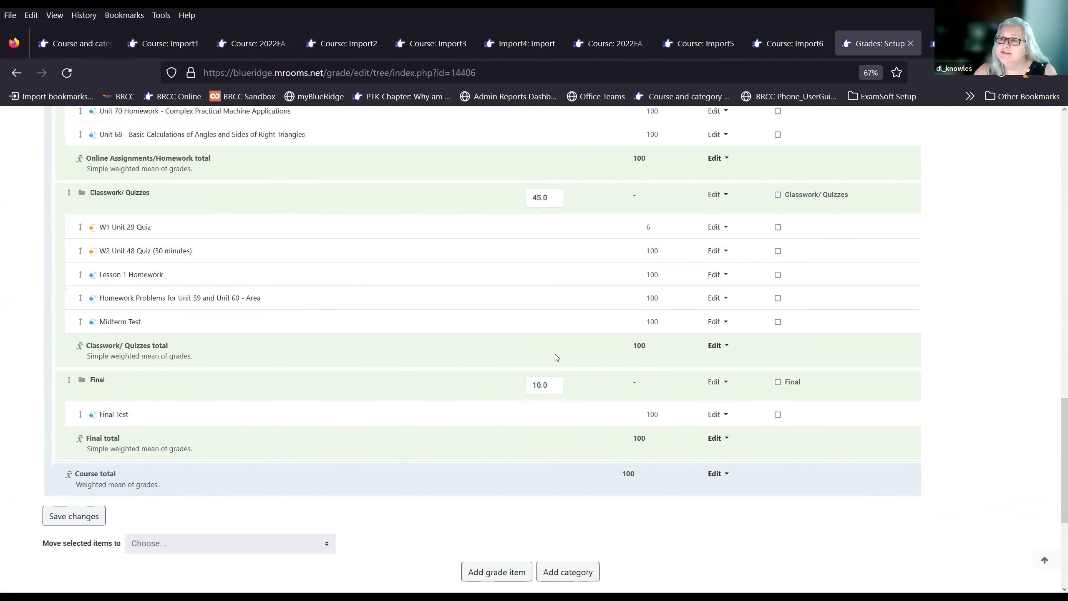
pyautogui.scroll(9, 555, 356)
pyautogui.scroll(10, 591, 408)
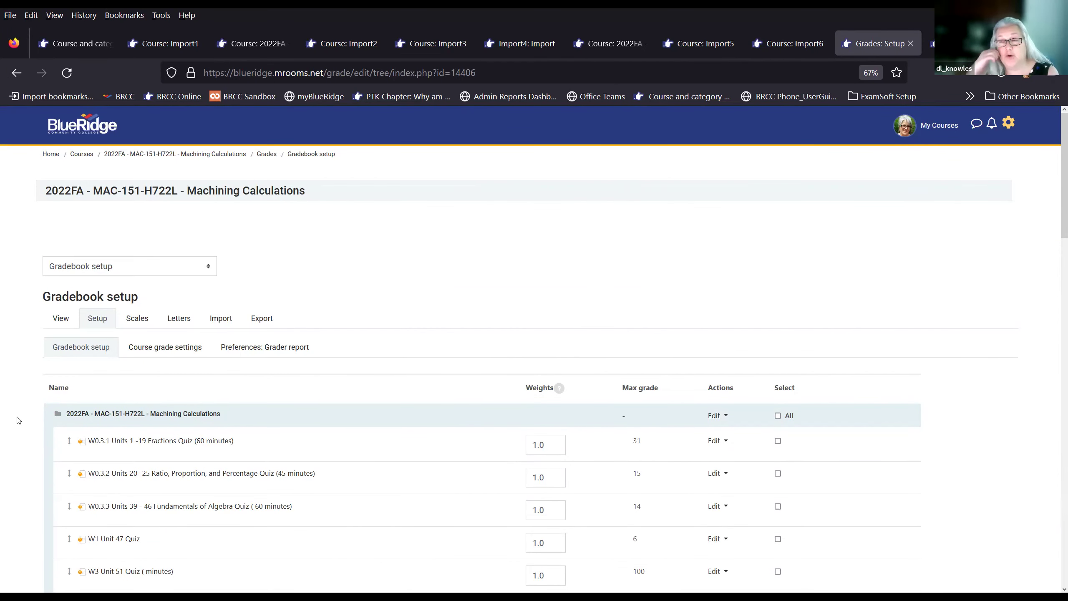
# Step: Abandon the Import4 import in progress from its schema settings and return to the Import4 course home
pyautogui.click(795, 44)
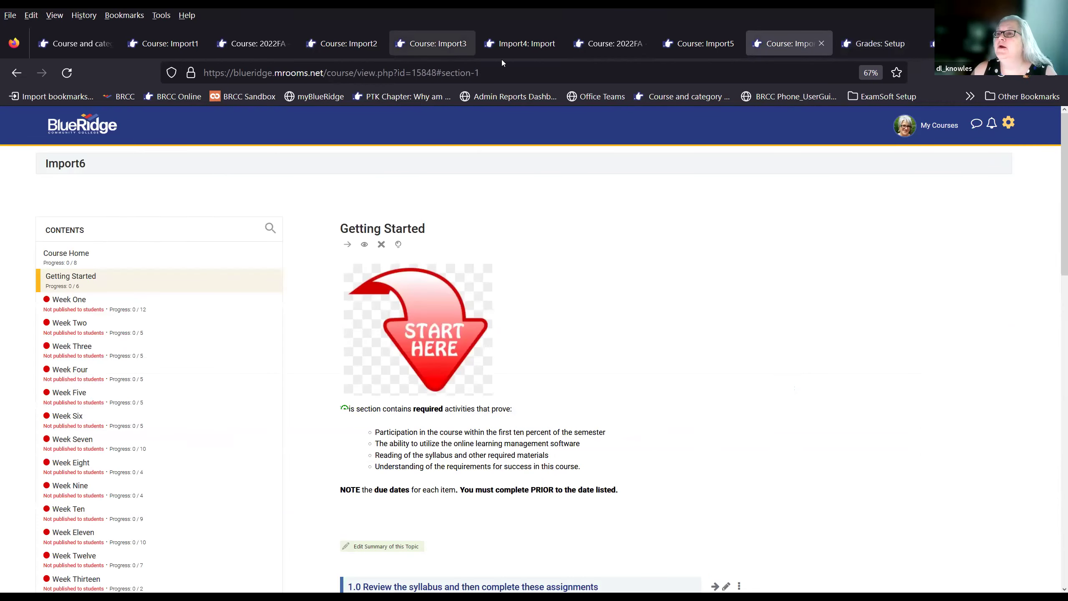
pyautogui.click(524, 44)
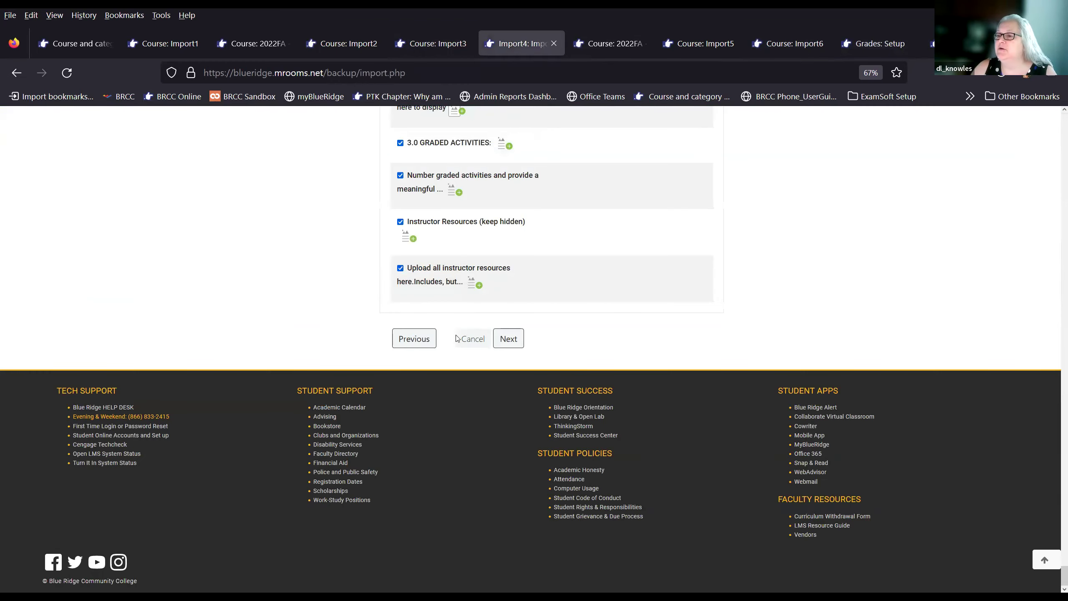
pyautogui.scroll(5, 274, 248)
pyautogui.scroll(15, 285, 337)
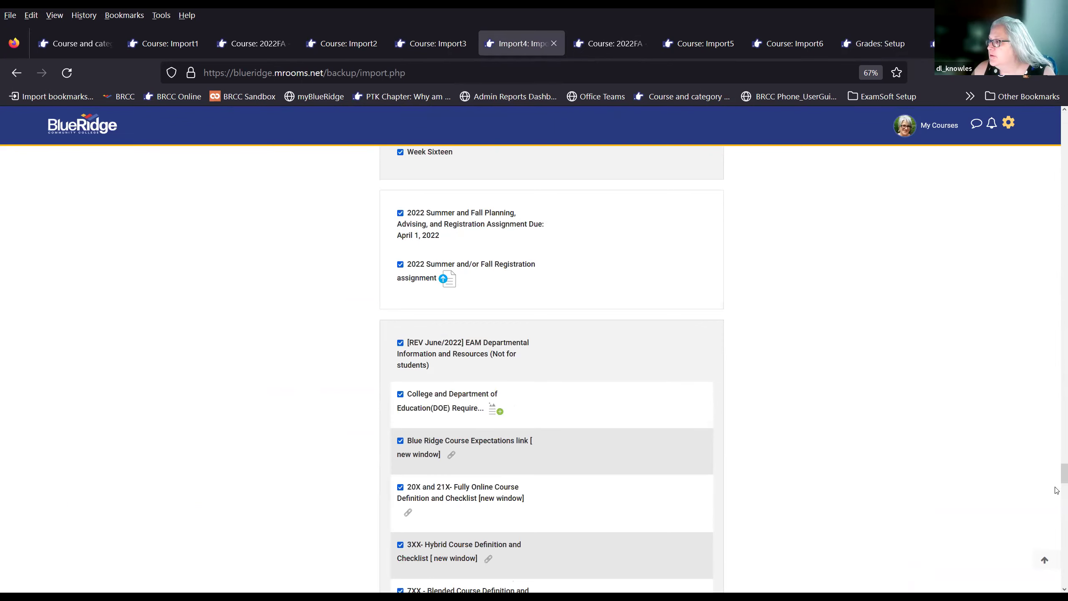
pyautogui.moveTo(1064, 474); pyautogui.dragTo(1056, 79)
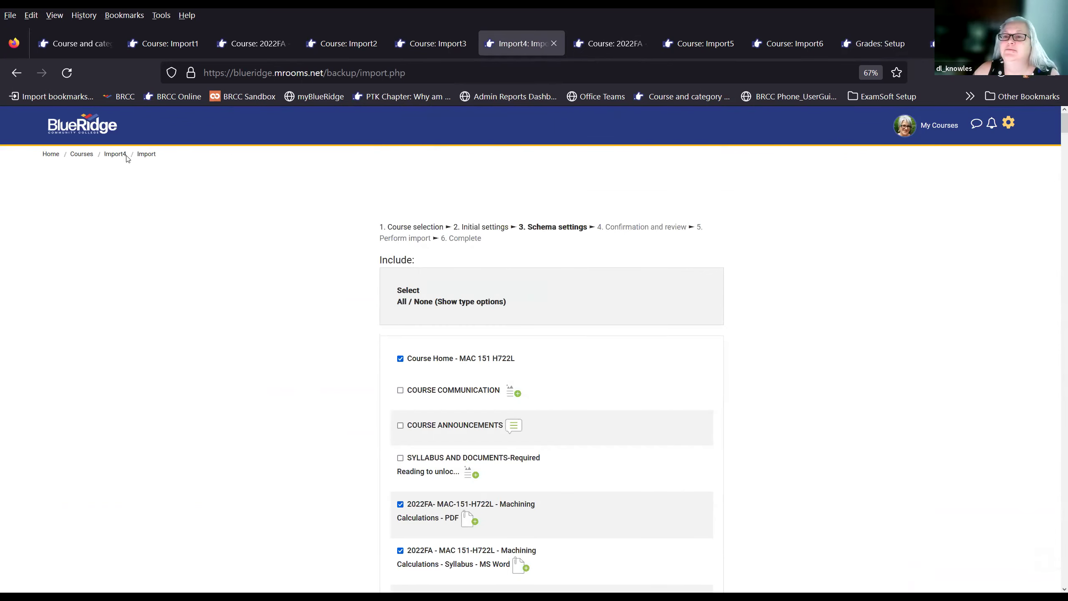
pyautogui.click(115, 153)
pyautogui.click(546, 381)
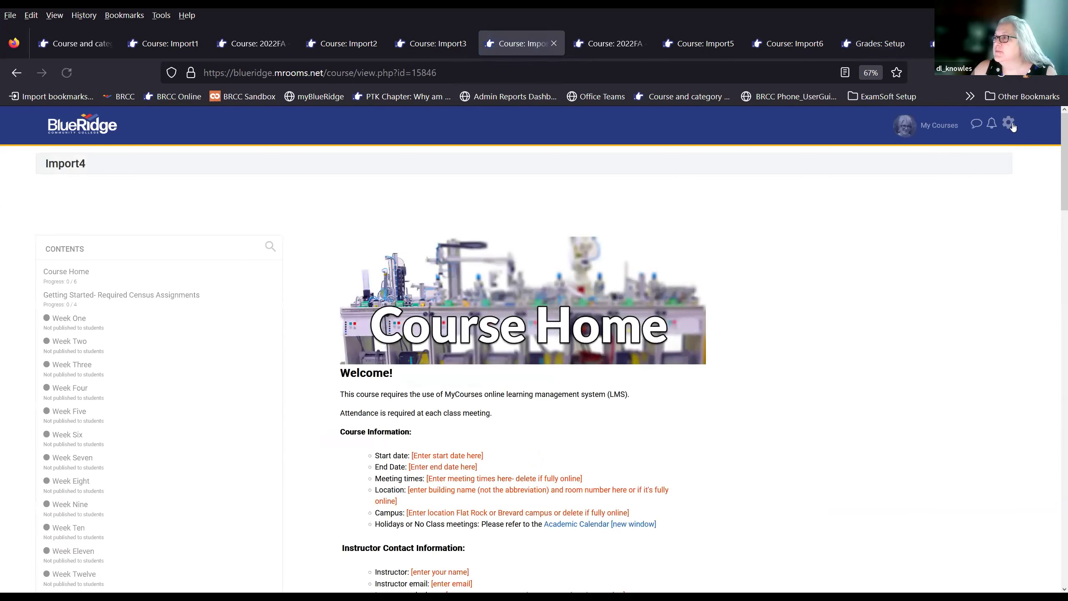
# Step: Start a new import into Import4, search for 2022FA - MAC-151-H722L - Machining Calculations, and choose that course as the source
pyautogui.click(1008, 122)
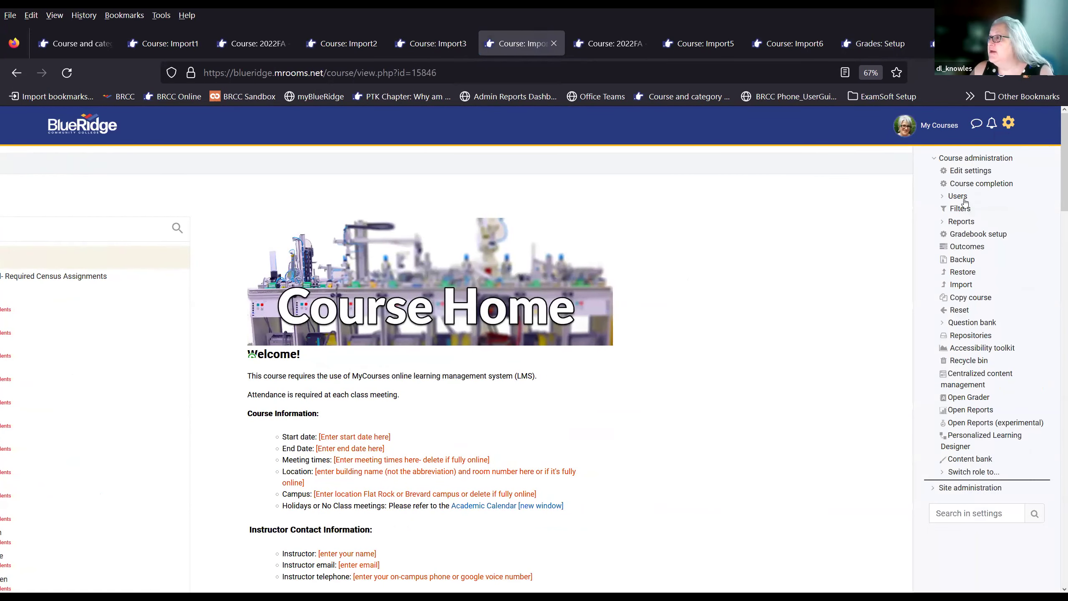
pyautogui.click(959, 284)
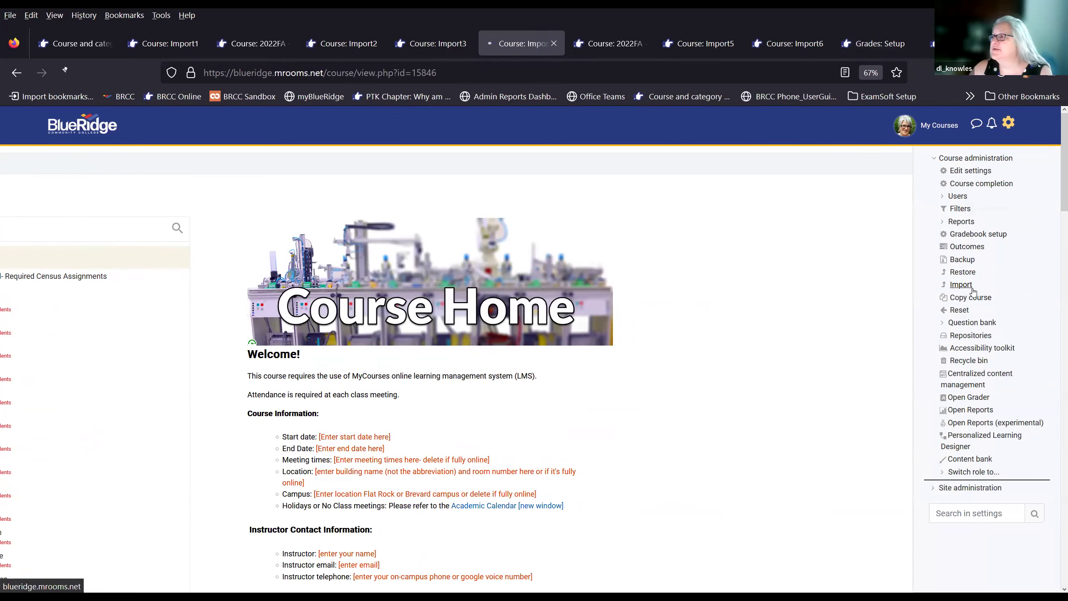
pyautogui.scroll(-8, 589, 437)
pyautogui.click(515, 418)
pyautogui.hotkey('ctrl', 'v')
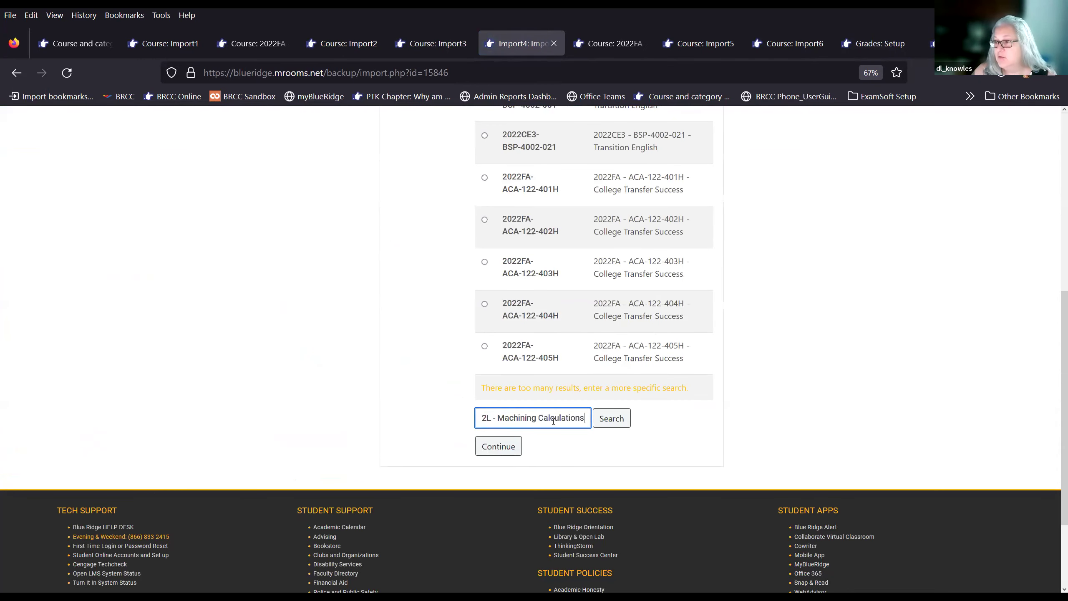
pyautogui.click(613, 423)
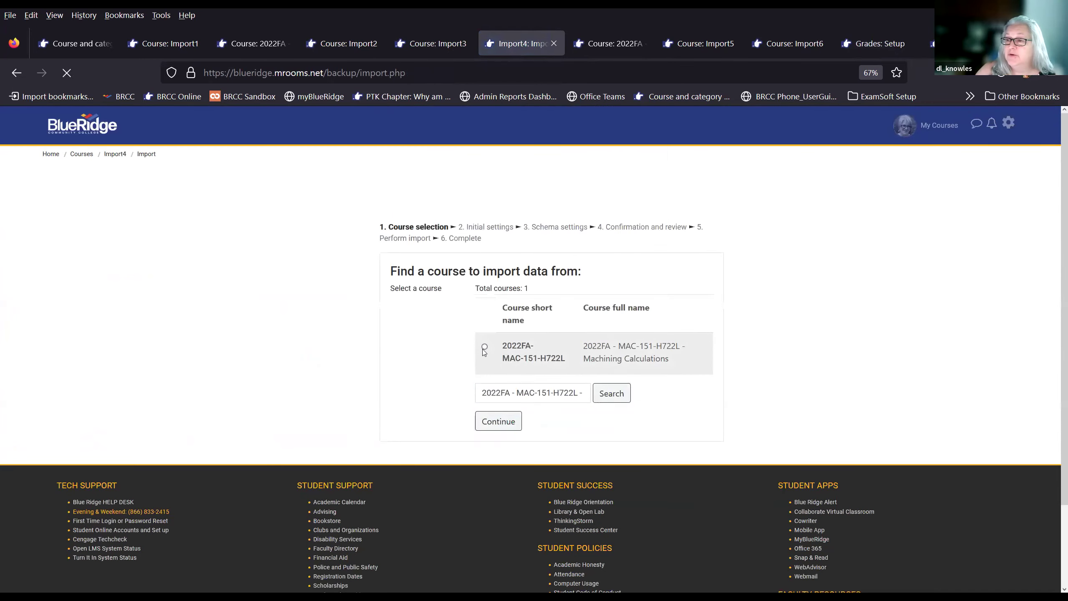
pyautogui.click(510, 426)
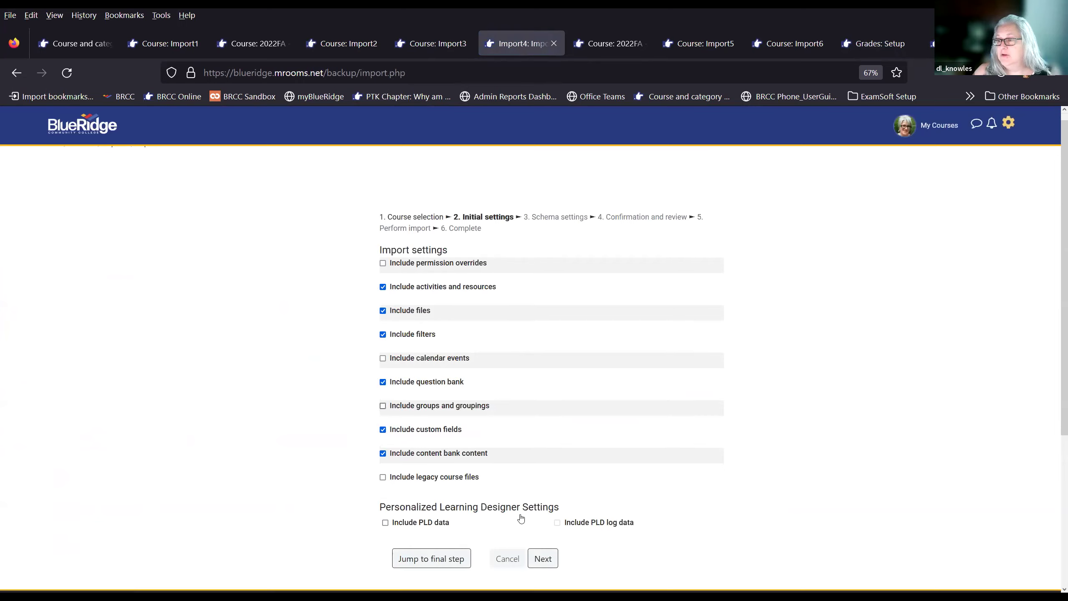
# Step: Accept the default import settings, and exclude the W0.1 Syllabus Confirmation Quiz and W0.3 Acknowledgement in Getting Started from the import
pyautogui.scroll(-2, 522, 518)
pyautogui.click(551, 519)
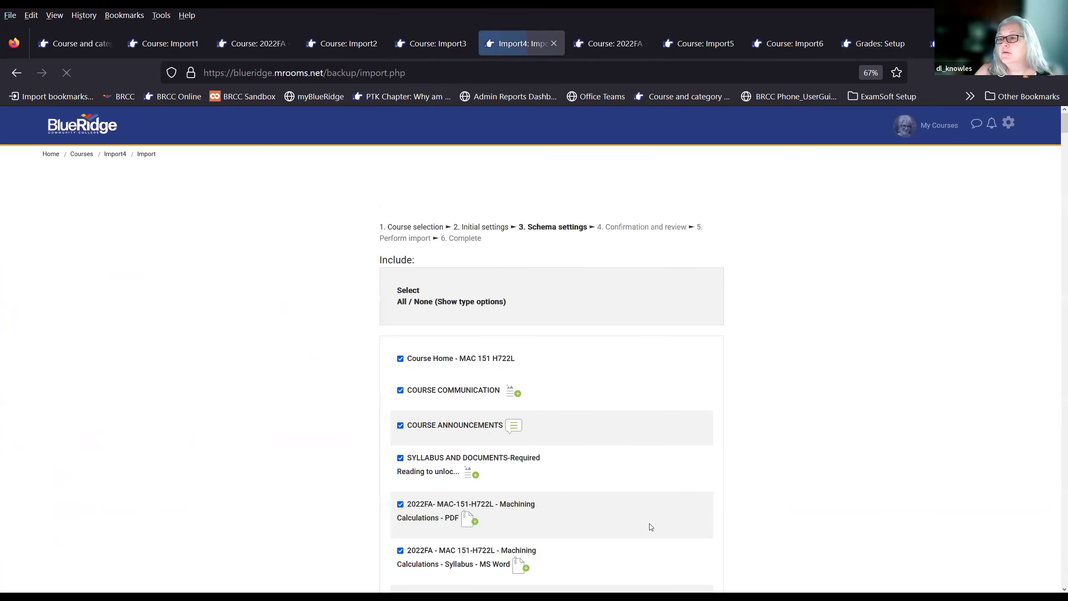
pyautogui.scroll(-3, 520, 442)
pyautogui.scroll(-8, 520, 444)
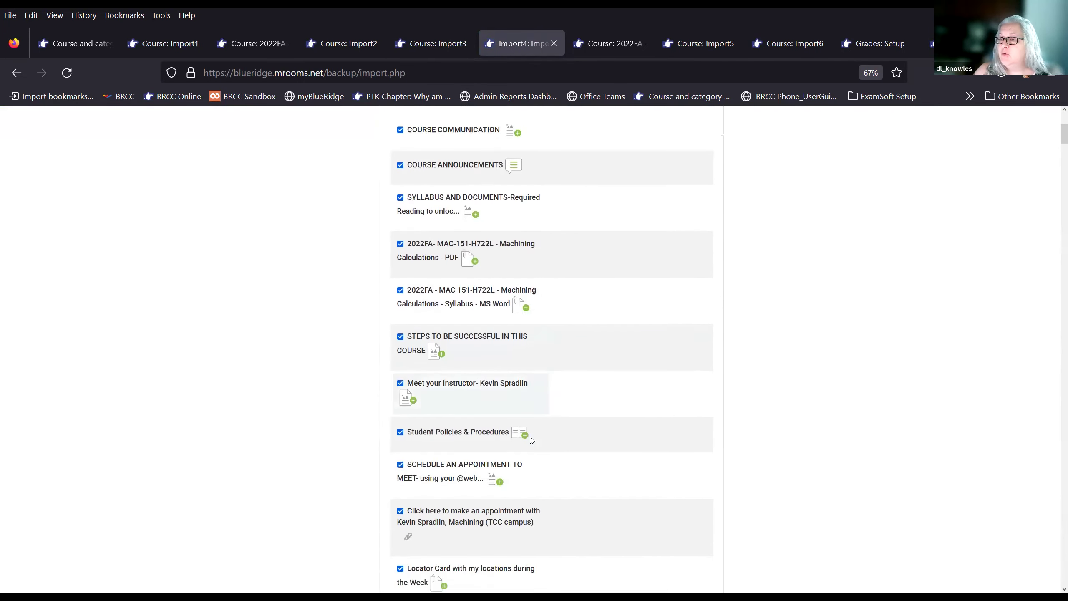
pyautogui.scroll(-12, 600, 475)
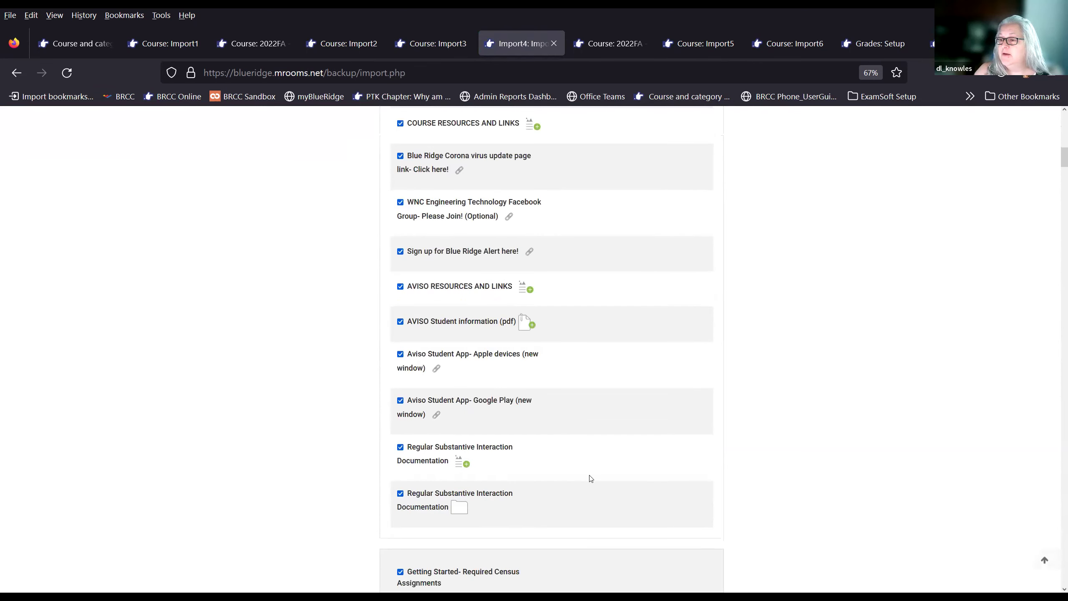
pyautogui.scroll(-2, 574, 456)
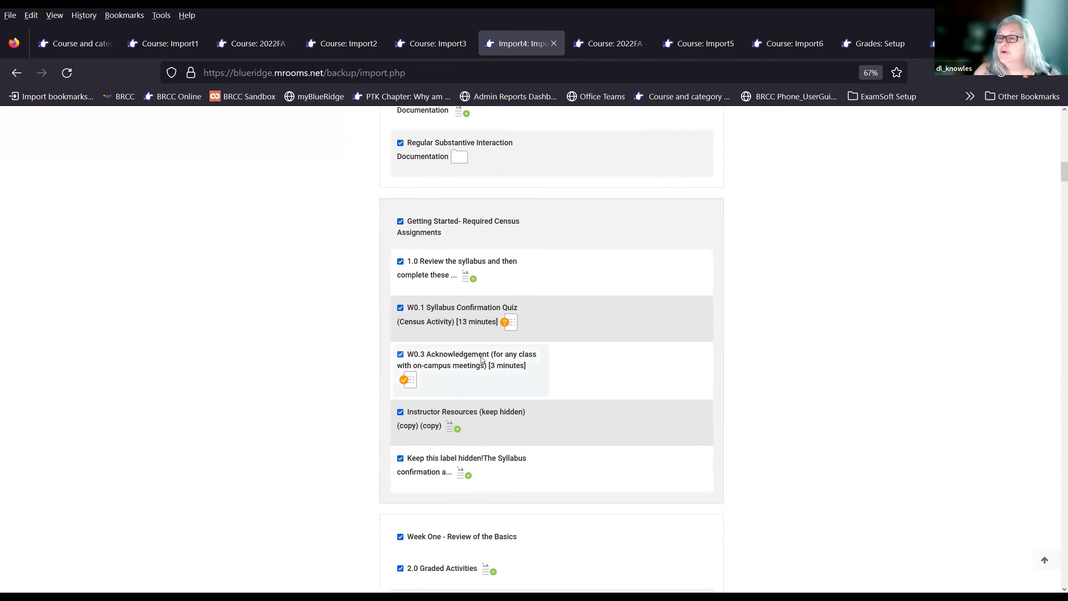
pyautogui.click(401, 308)
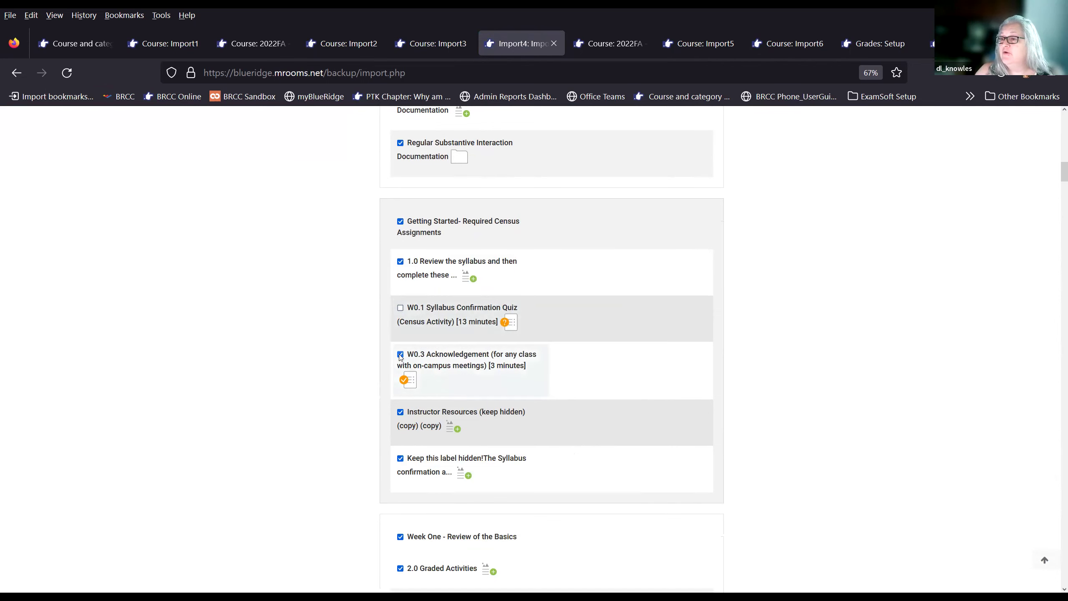
pyautogui.click(400, 354)
# Step: Exclude the Week One Lesson 1 Homework assignment from the import, keeping its file, and go to the end of the schema settings
pyautogui.scroll(-5, 547, 484)
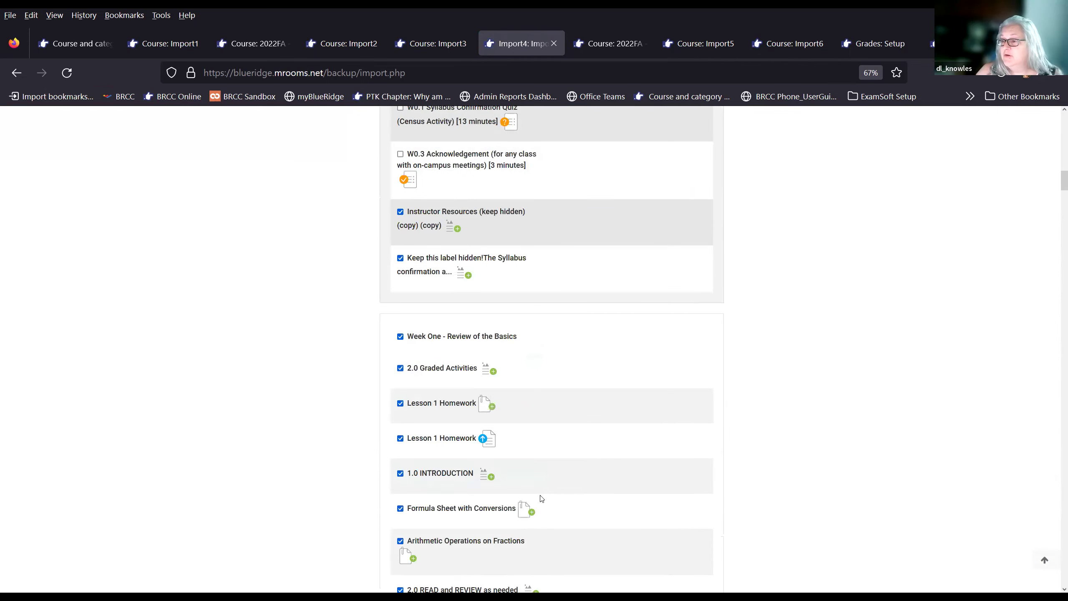
pyautogui.scroll(-3, 540, 498)
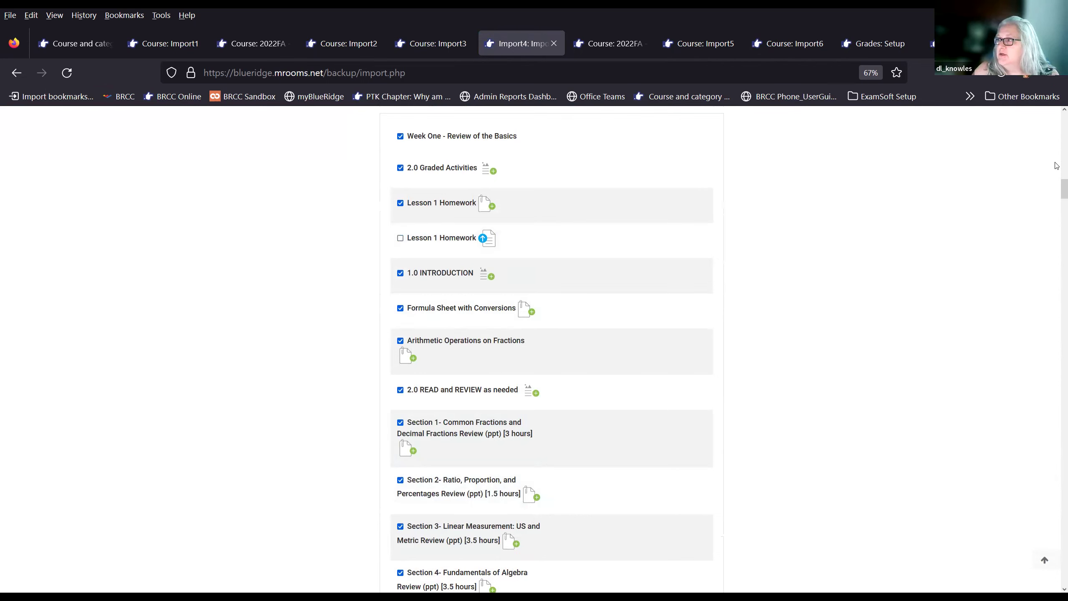
pyautogui.moveTo(1057, 189); pyautogui.dragTo(1057, 589)
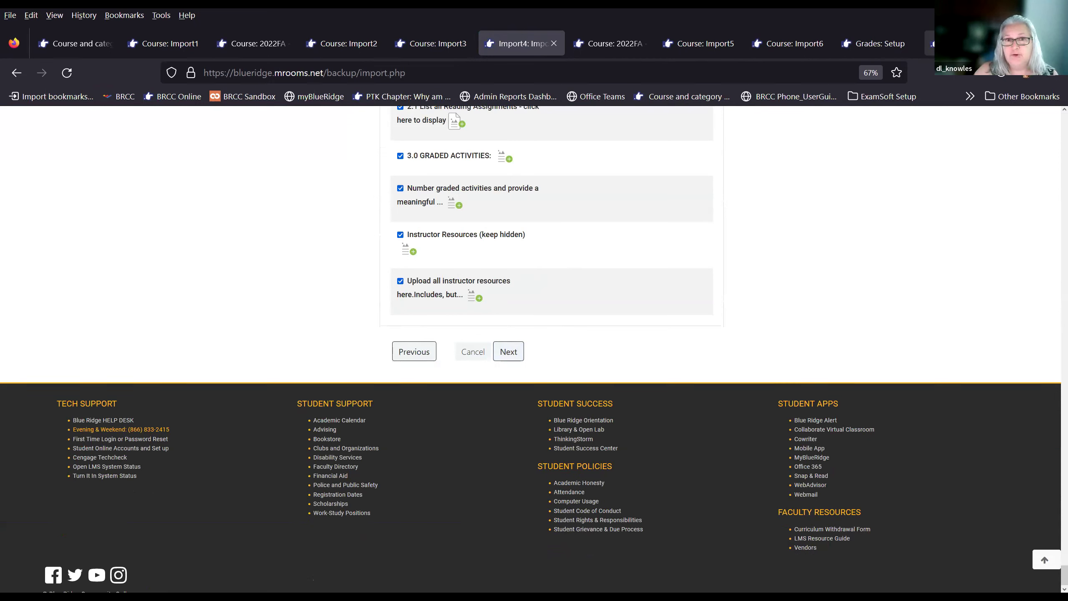
# Step: Open the gradebook setup of Import7 from its Course Dashboard and examine the imported grade items, weights and categories
pyautogui.click(930, 44)
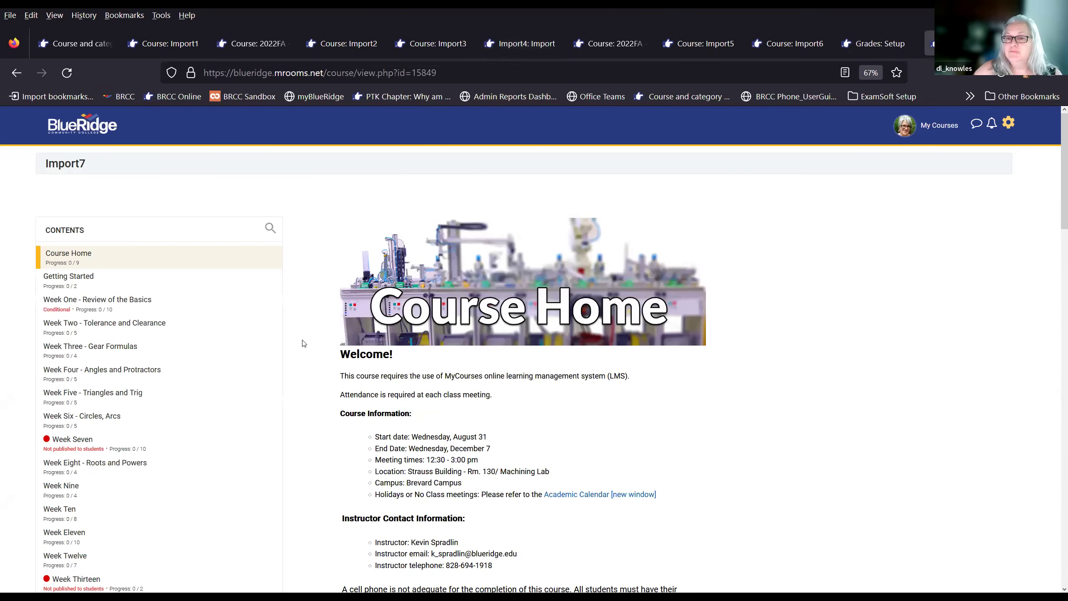
pyautogui.scroll(-10, 377, 419)
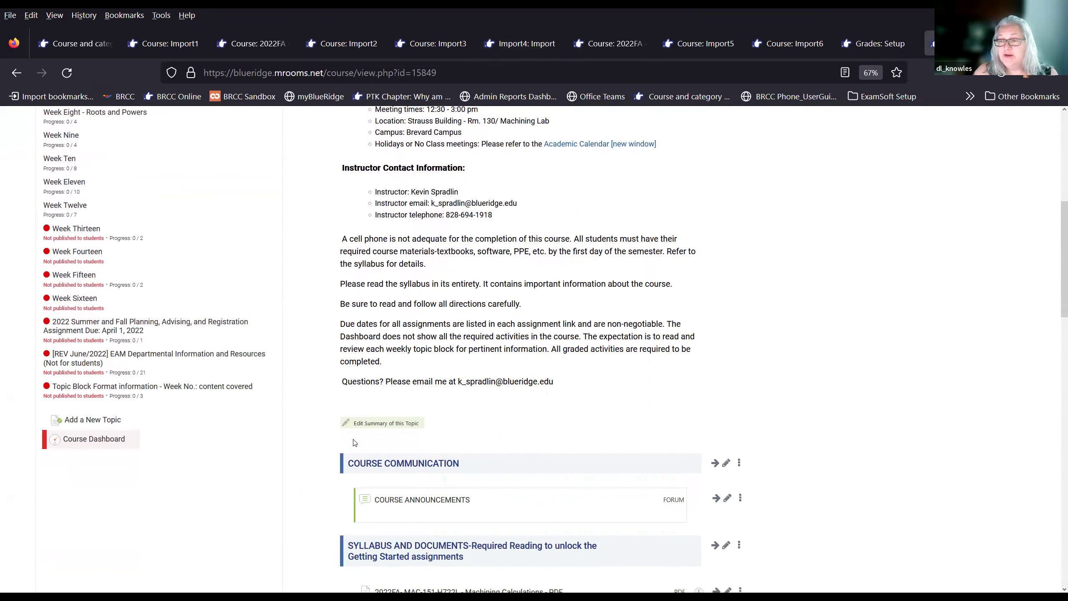
pyautogui.scroll(2, 289, 457)
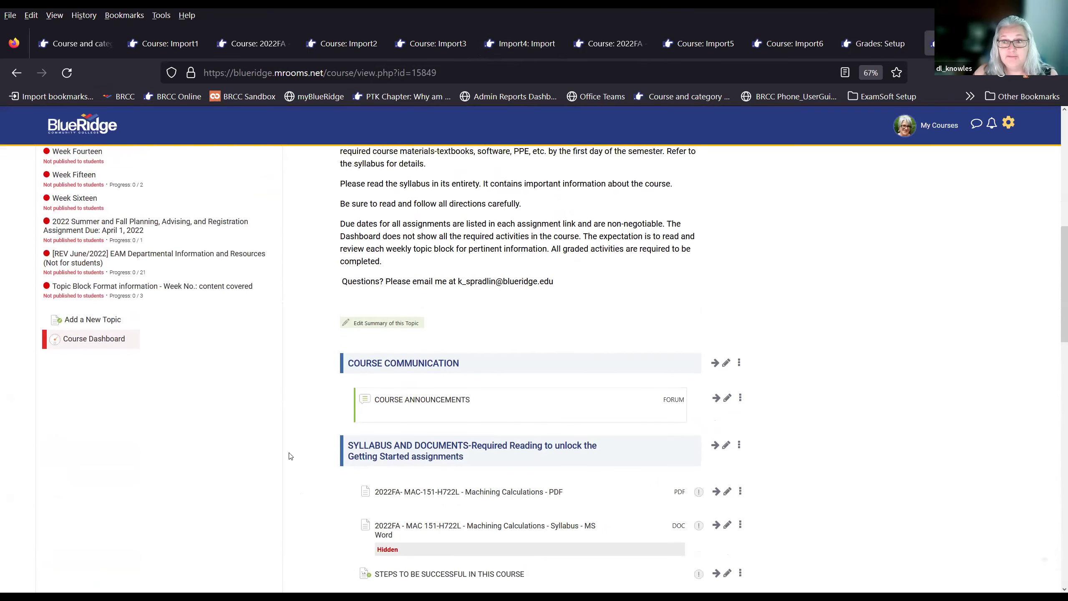
pyautogui.click(101, 342)
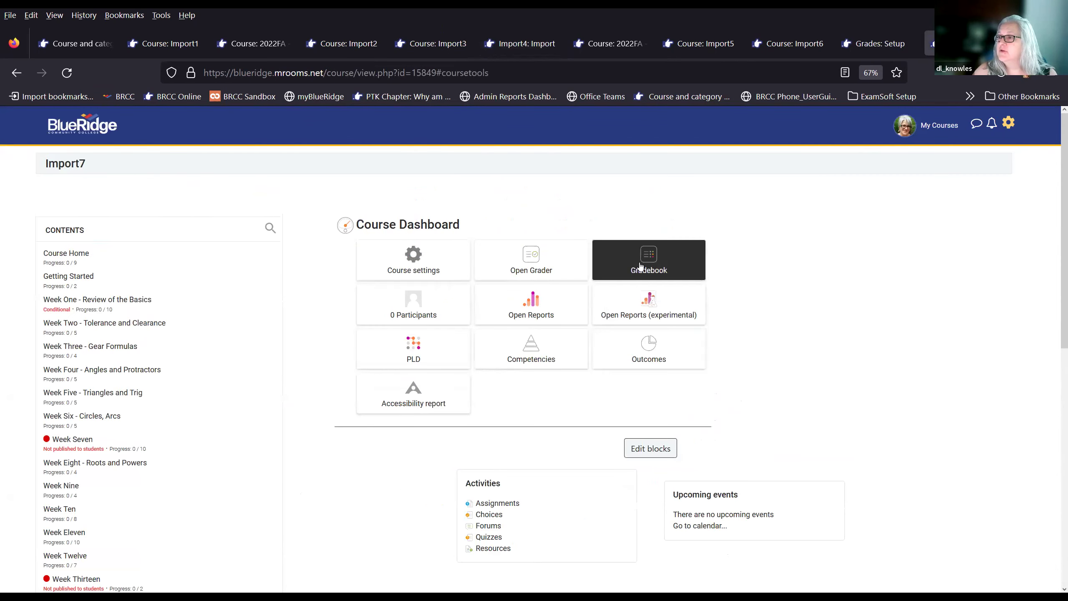
pyautogui.click(660, 261)
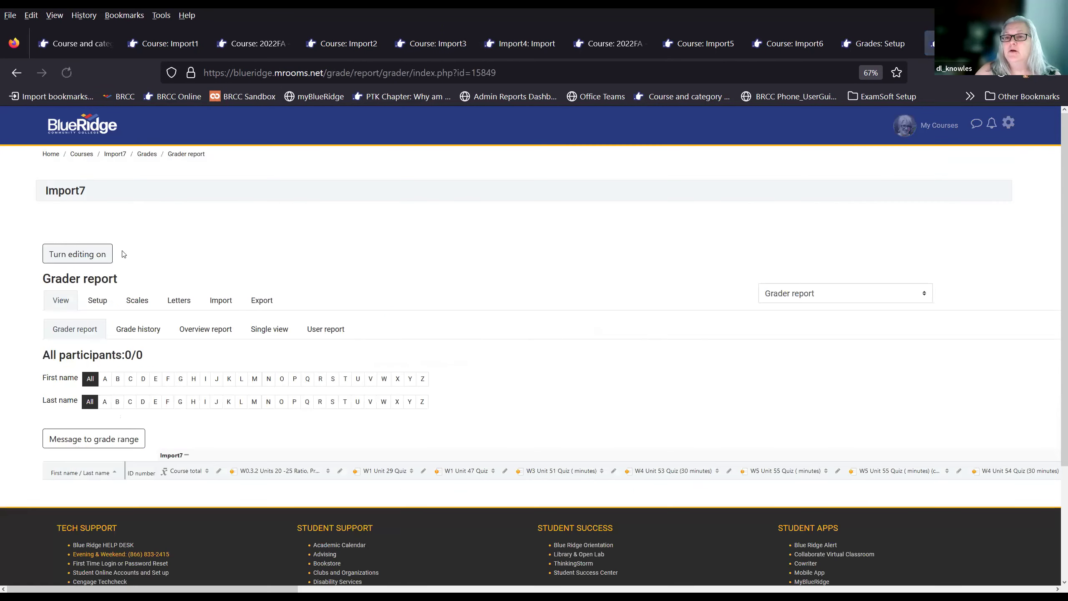
pyautogui.click(101, 301)
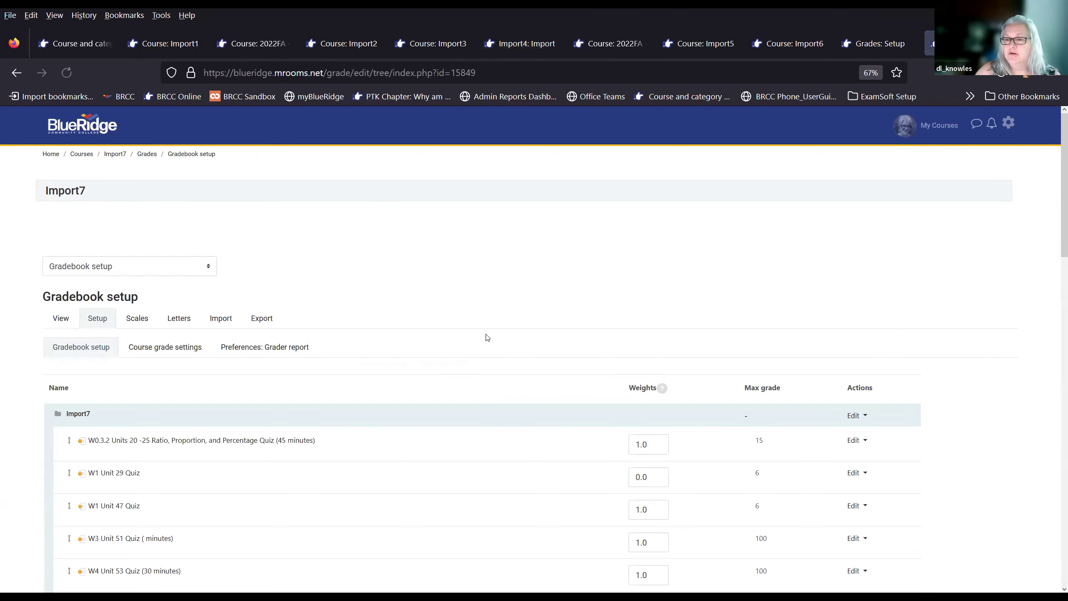
pyautogui.scroll(-10, 469, 397)
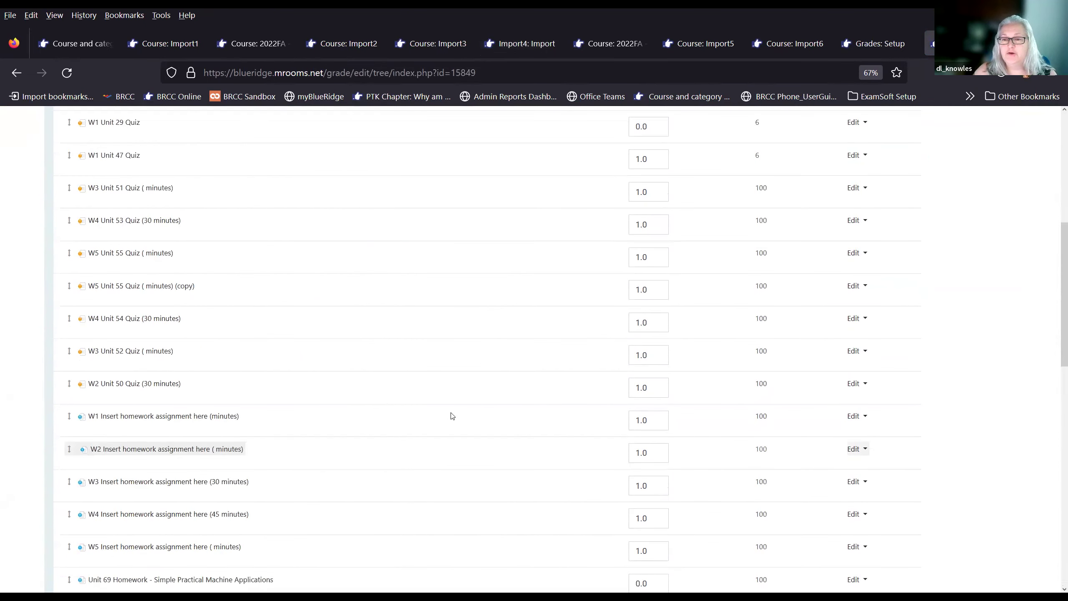
pyautogui.scroll(-8, 448, 423)
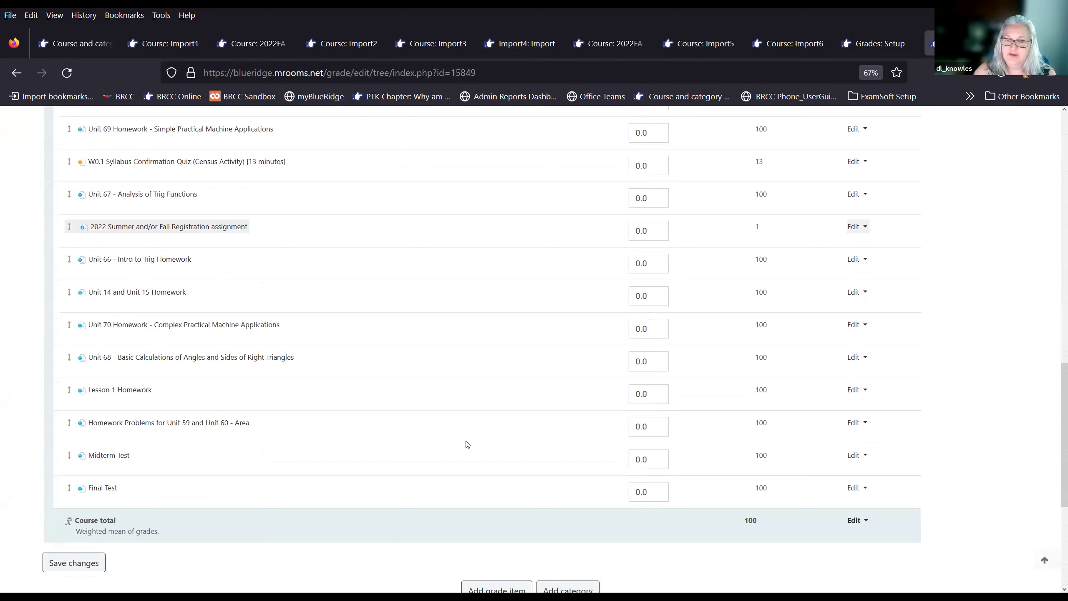
# Step: Review the 2022FA - MAC-151-H722L gradebook setup for comparison, from the uncategorized quizzes to the Online Assignments/Homework category
pyautogui.click(872, 44)
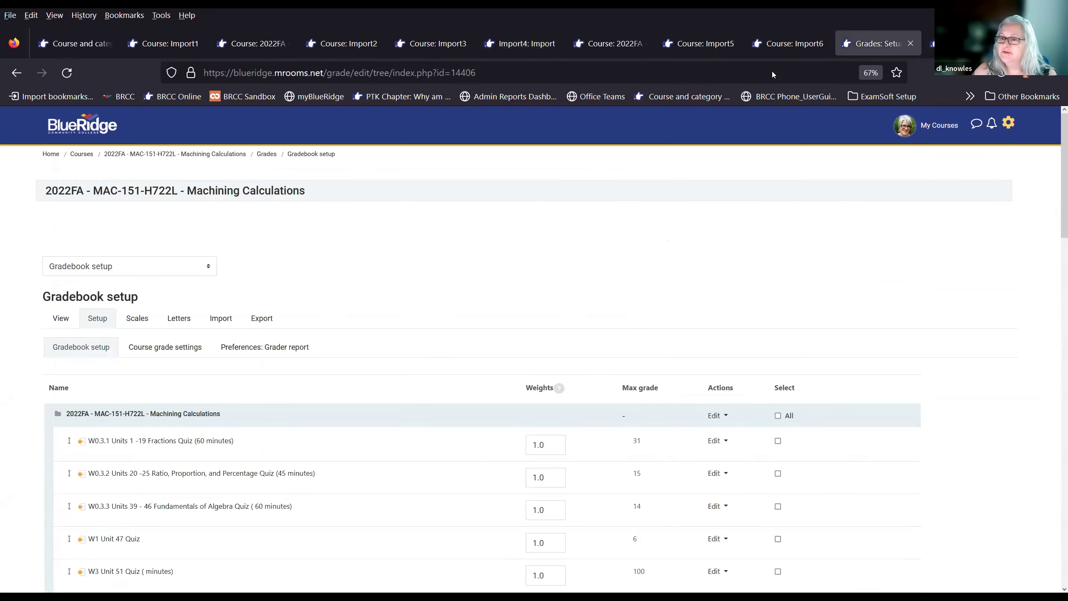
pyautogui.scroll(-10, 391, 353)
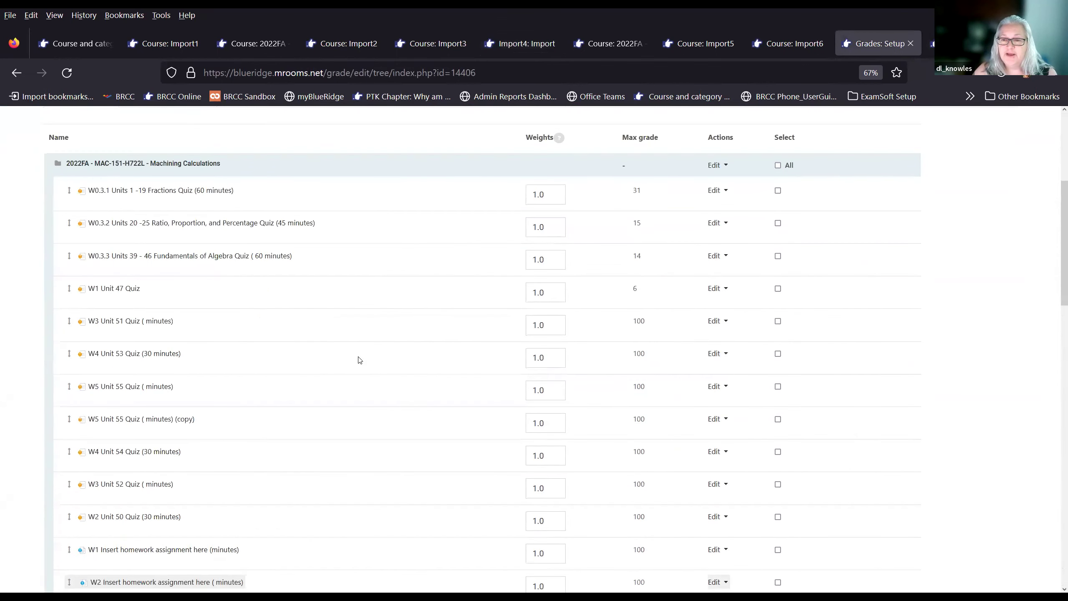
pyautogui.scroll(-3, 369, 365)
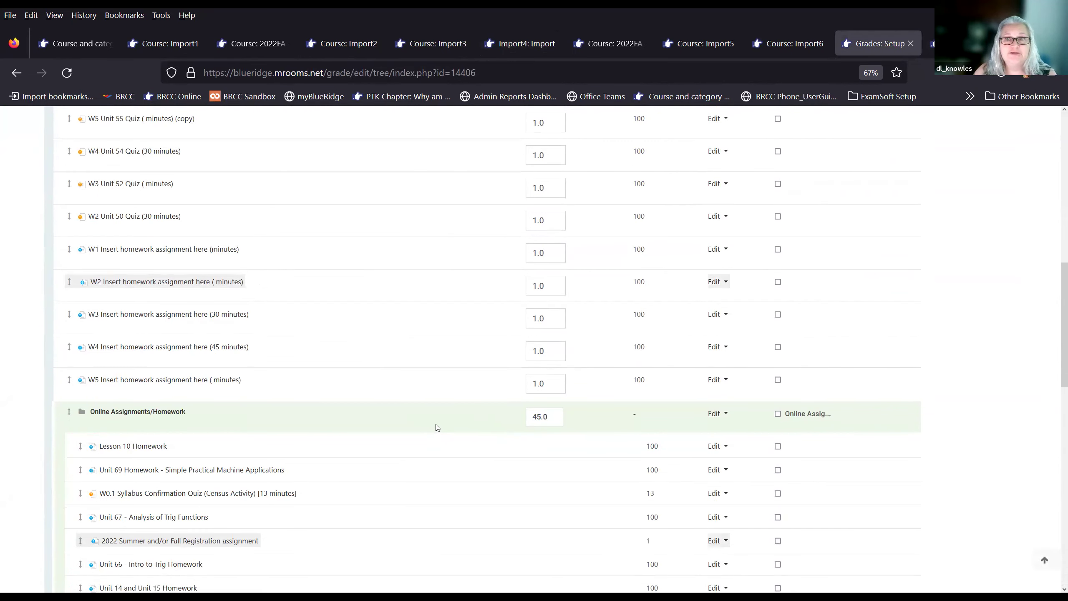
pyautogui.scroll(7, 439, 430)
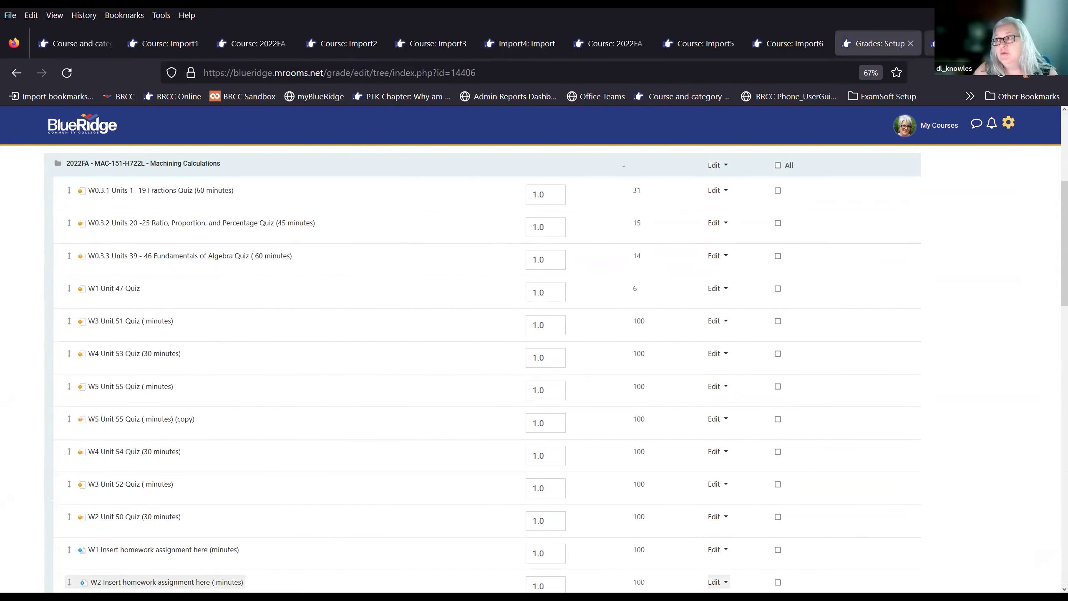
# Step: Return to Import7's gradebook setup and check its grade items again from the course total up to the first quiz
pyautogui.hotkey('ctrl', 'Tab')
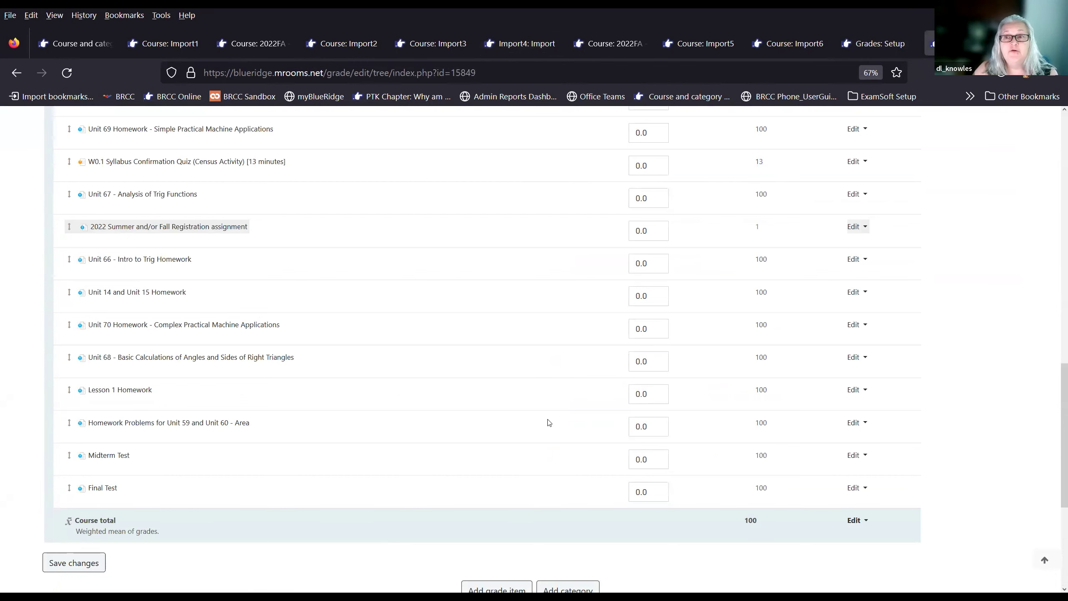
pyautogui.scroll(10, 420, 438)
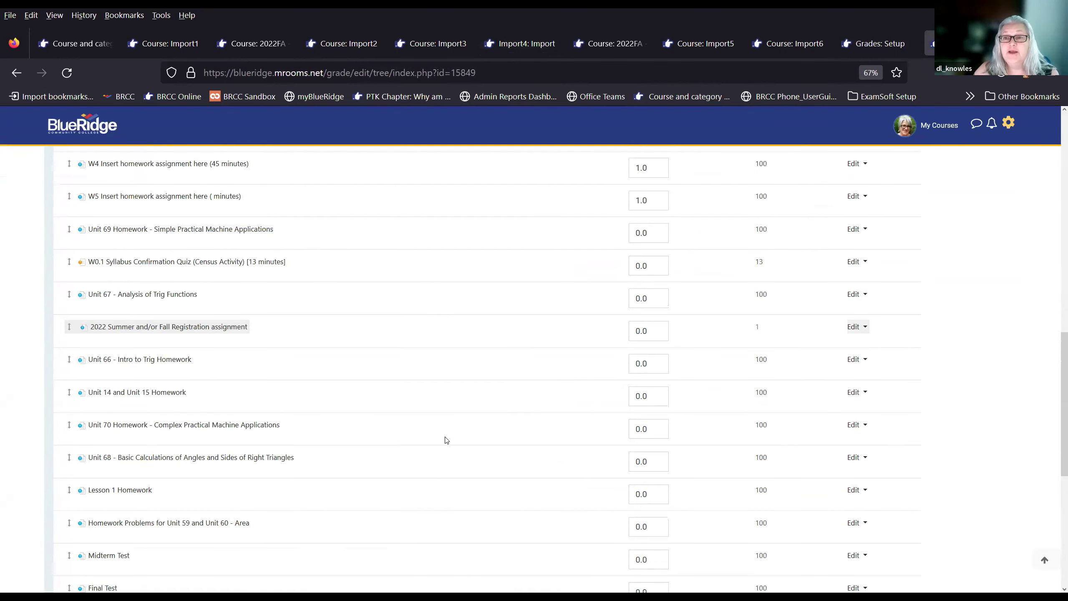
pyautogui.scroll(5, 463, 427)
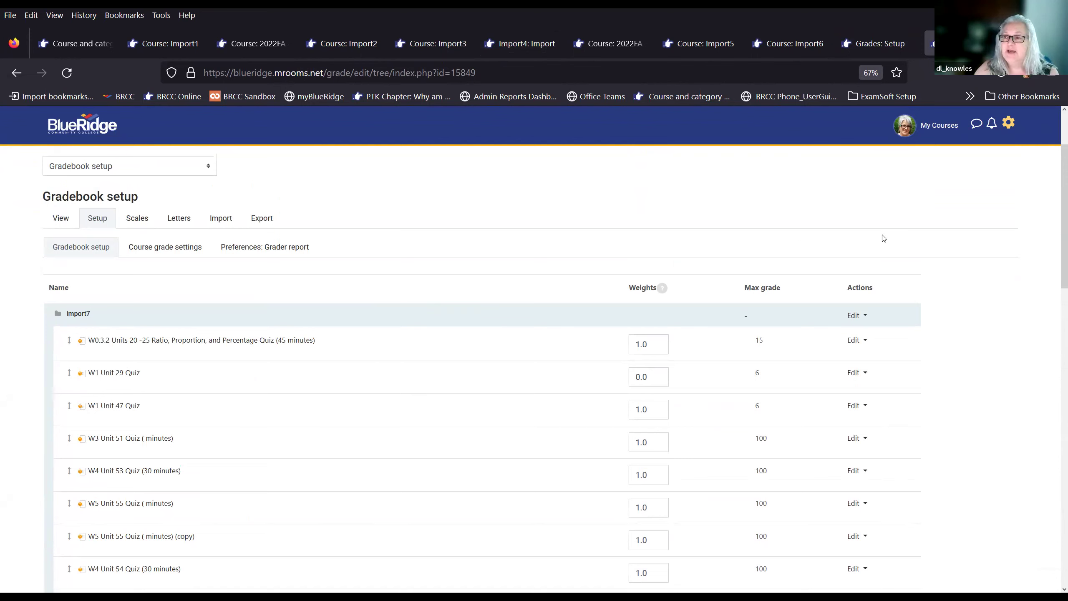
pyautogui.scroll(2, 1051, 253)
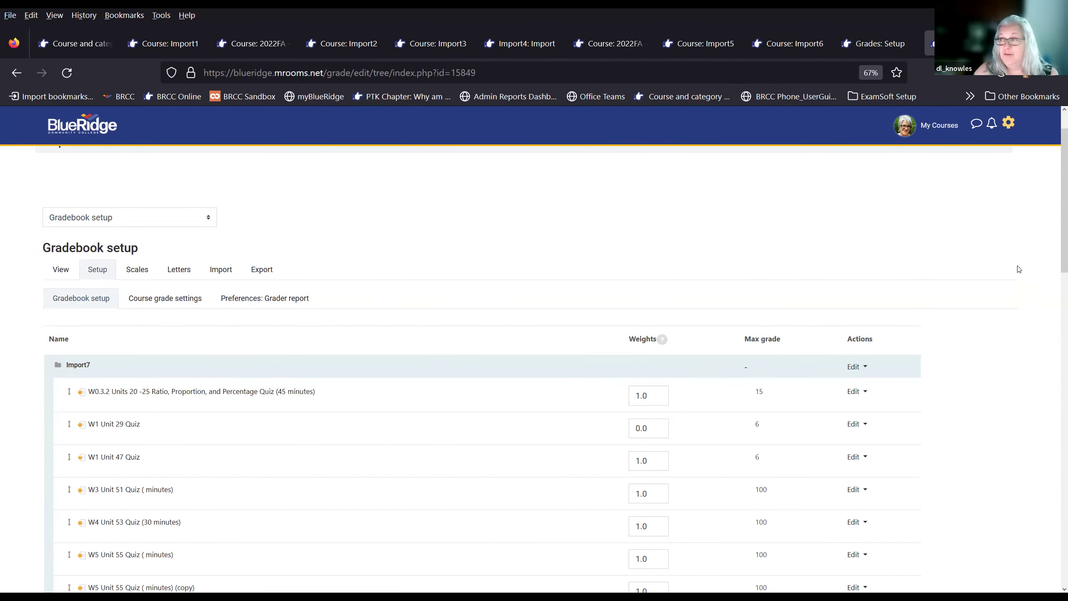
pyautogui.scroll(1, 1056, 219)
pyautogui.scroll(2, 1057, 219)
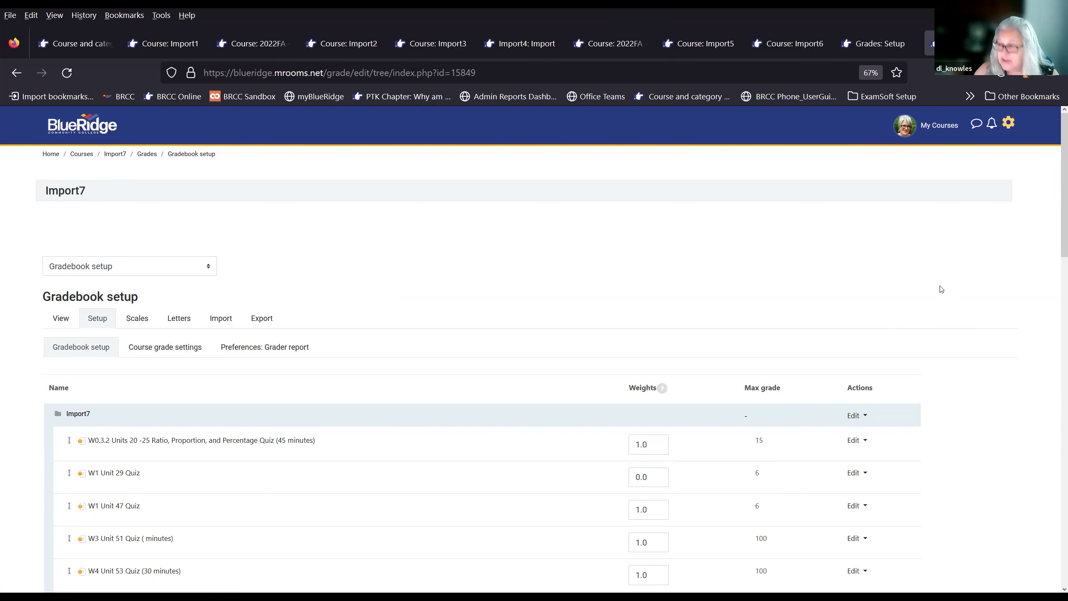
# Step: Examine Import5's Course Home for repeated template and imported blocks, including Course Communication, Syllabus and Documents, appointments and resource links
pyautogui.click(879, 44)
pyautogui.click(694, 43)
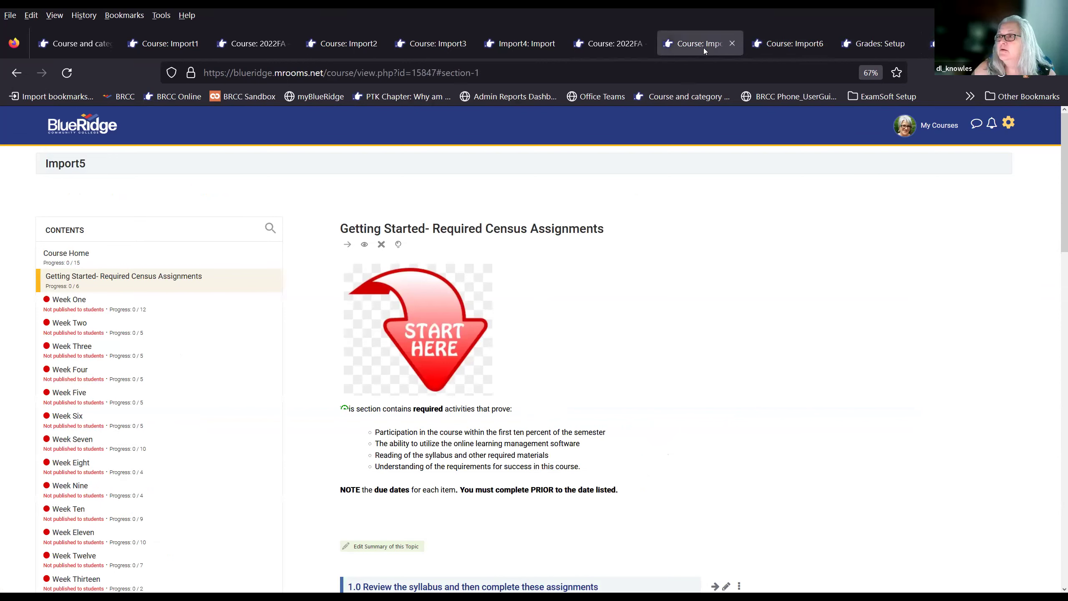
pyautogui.click(67, 253)
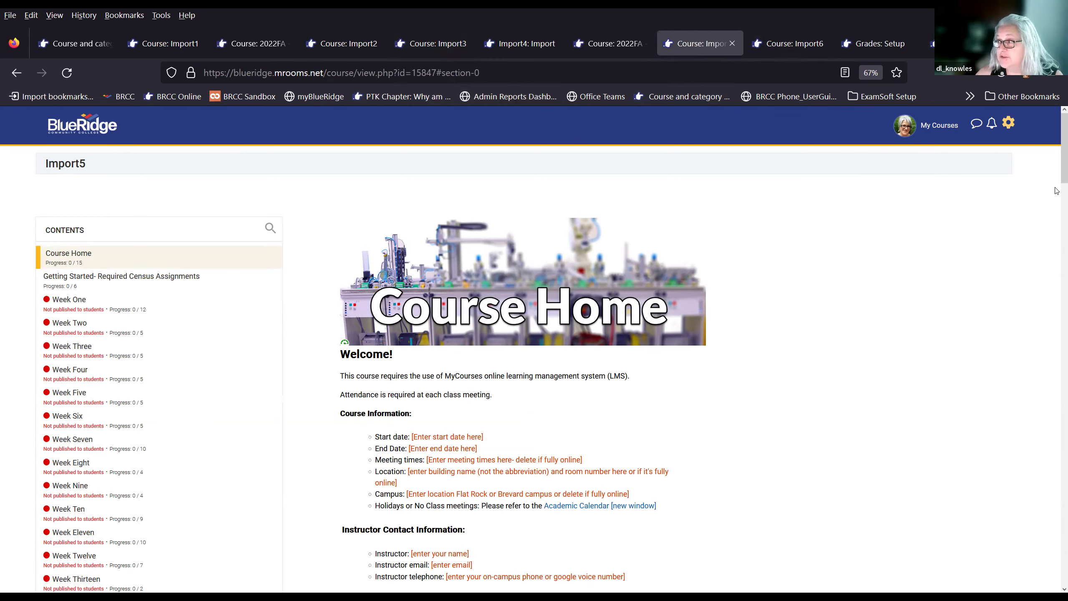
pyautogui.scroll(-2, 1056, 197)
pyautogui.moveTo(1056, 199); pyautogui.dragTo(1056, 173)
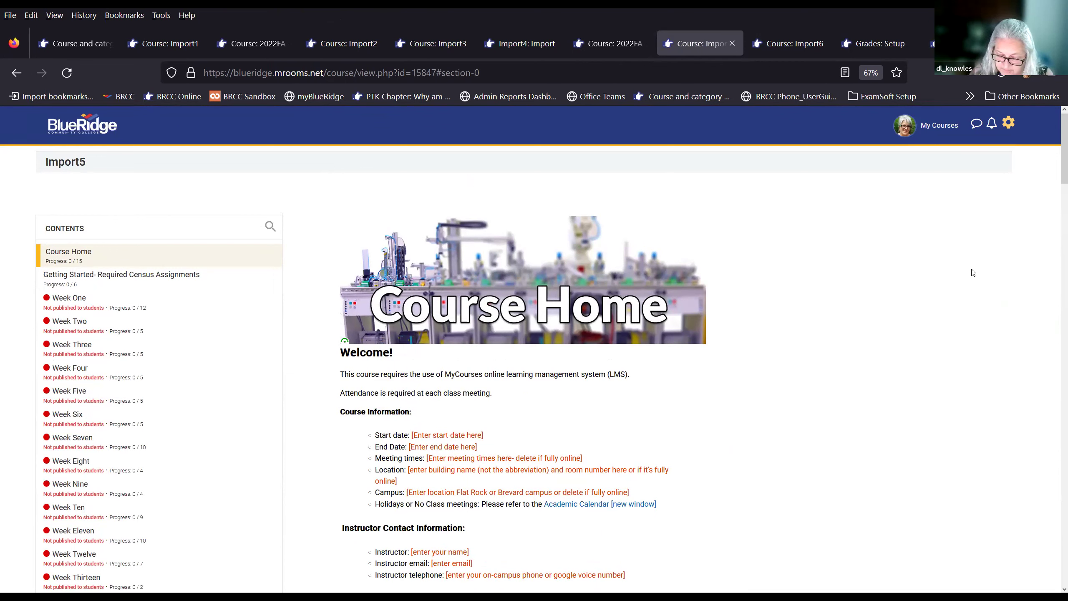
pyautogui.moveTo(1057, 160); pyautogui.dragTo(1057, 363)
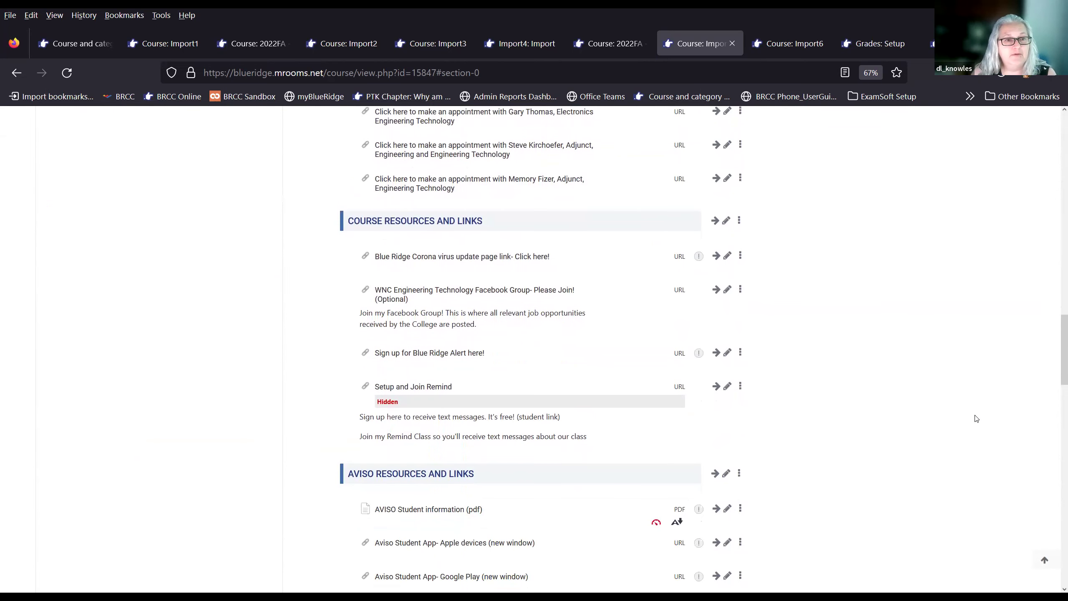
pyautogui.scroll(-3, 866, 406)
pyautogui.scroll(-9, 686, 392)
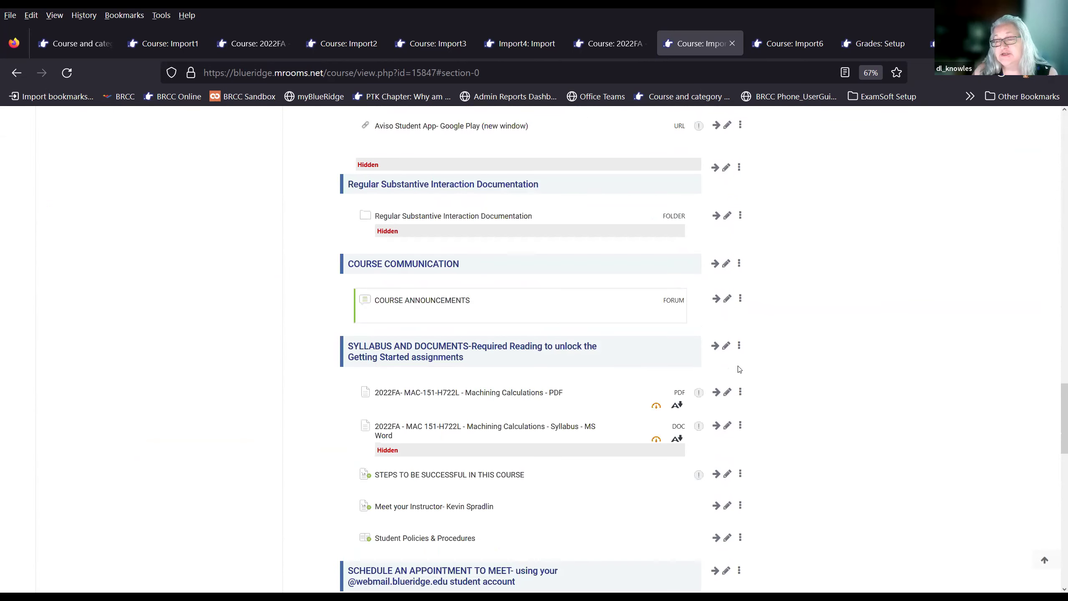
pyautogui.scroll(-2, 869, 366)
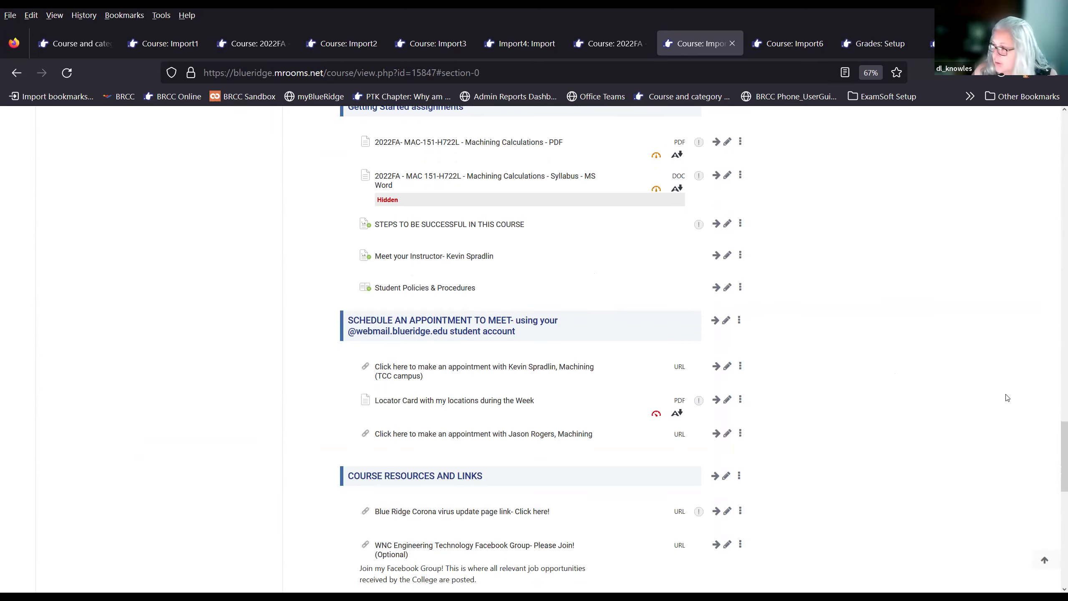
pyautogui.scroll(20, 1051, 336)
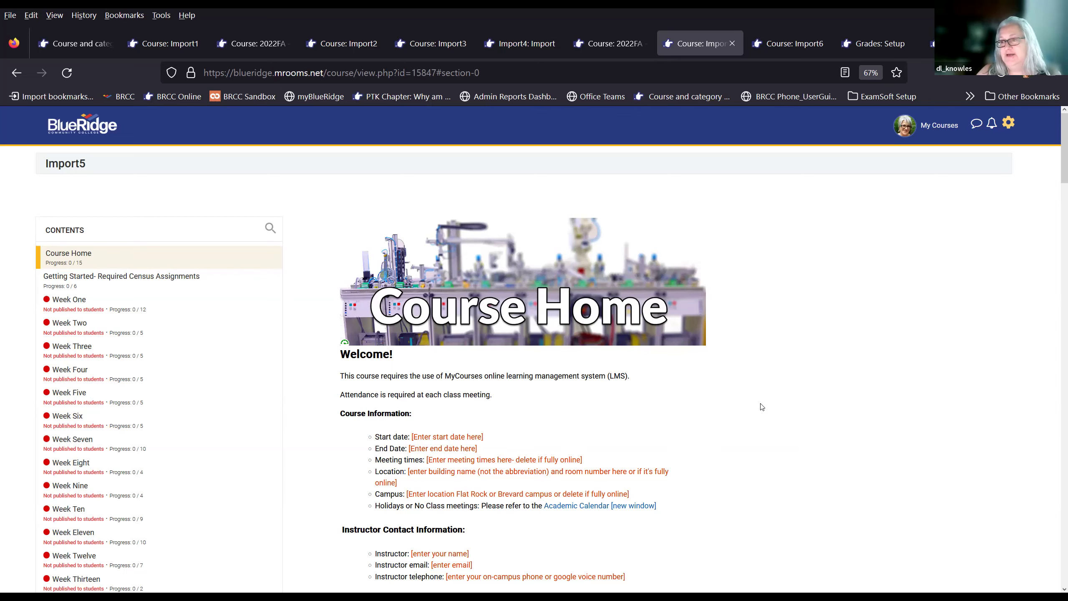
# Step: Check the placeholder instructor details on Import5's Course Home and open the course's edit settings
pyautogui.scroll(-3, 763, 405)
pyautogui.scroll(-5, 590, 385)
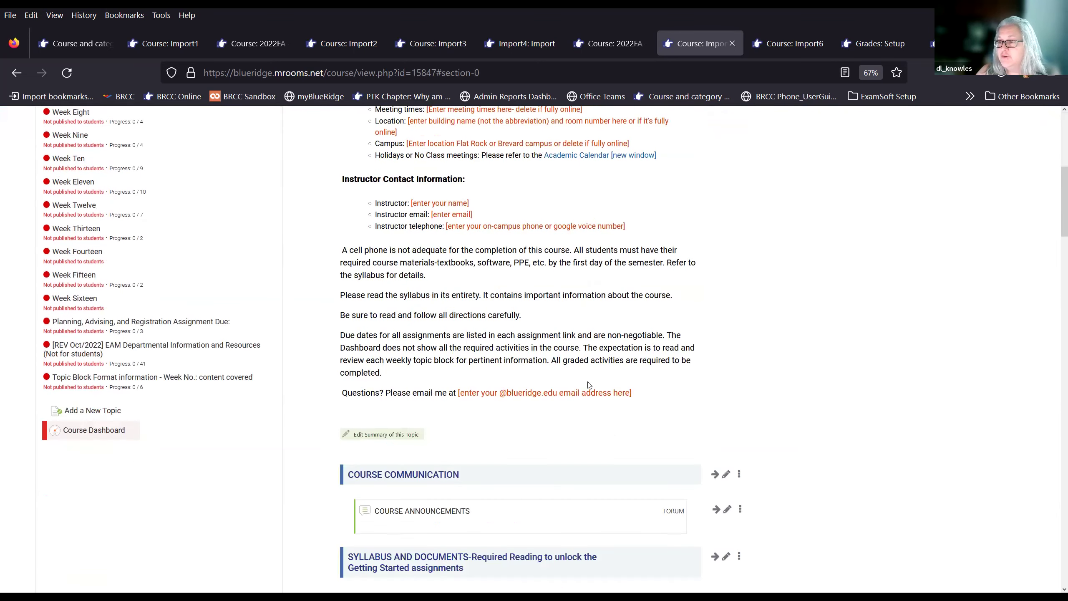
pyautogui.scroll(8, 1025, 133)
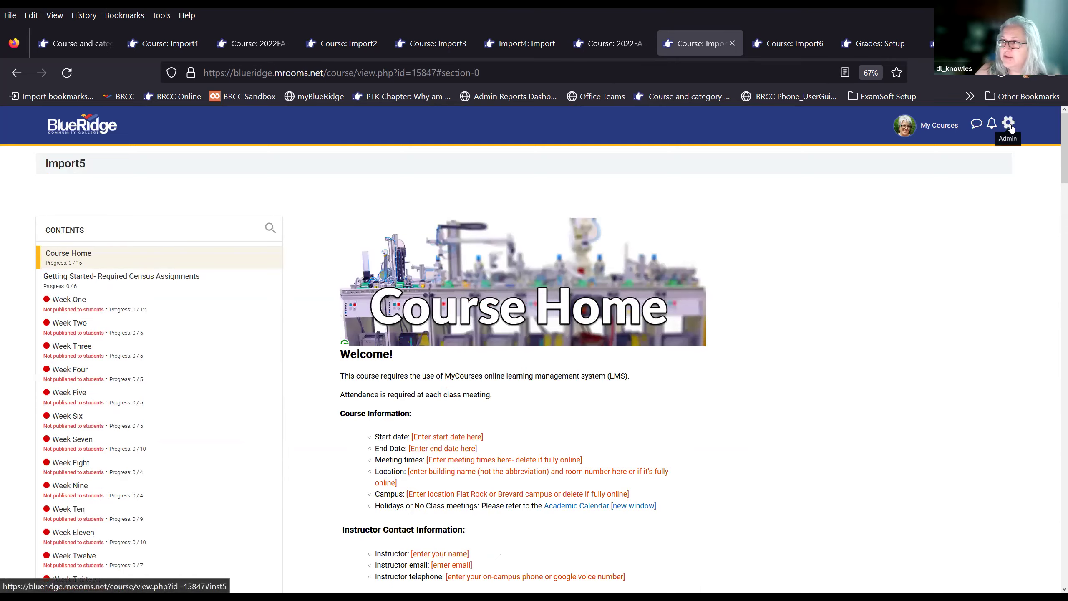
pyautogui.click(1008, 123)
pyautogui.click(976, 172)
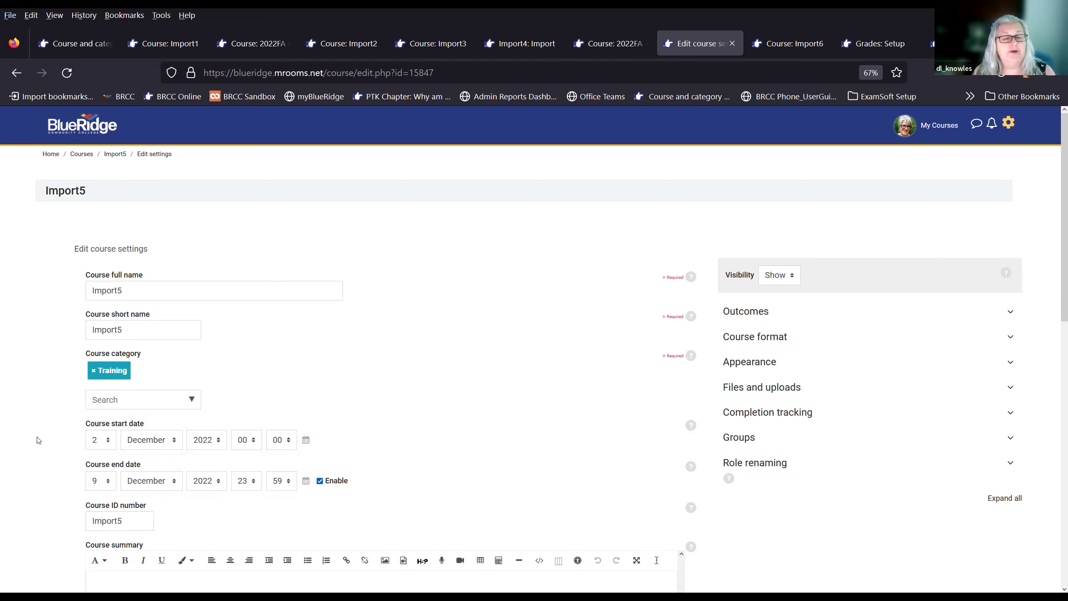
# Step: Compare the current Courses and 2020 listings in My Courses, checking both twice, and return to Import5's edit settings
pyautogui.click(937, 125)
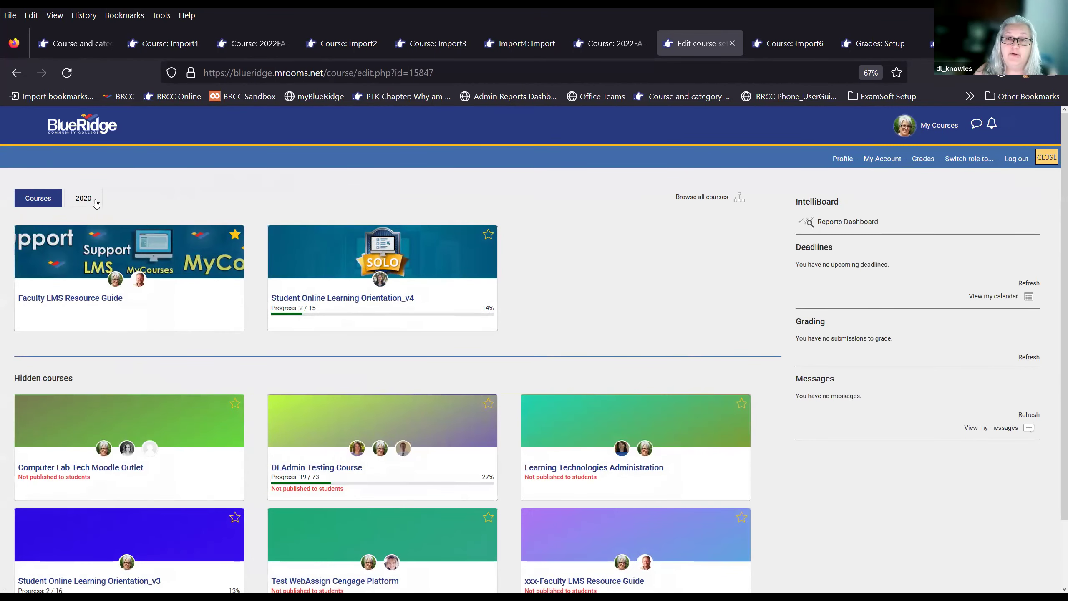
pyautogui.click(83, 201)
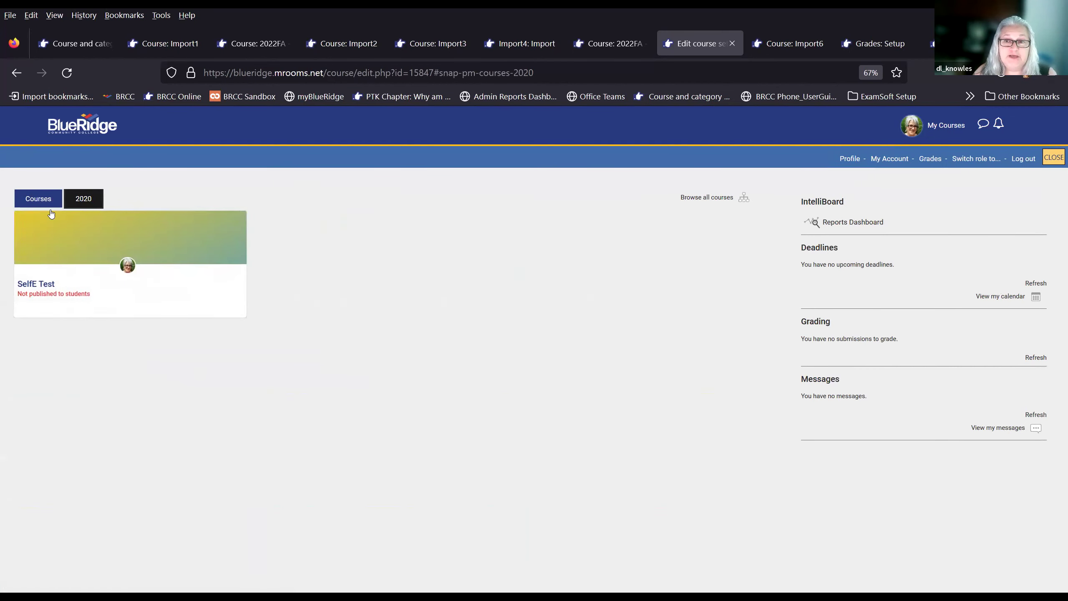
pyautogui.click(40, 201)
pyautogui.hotkey('shift', 'Tab')
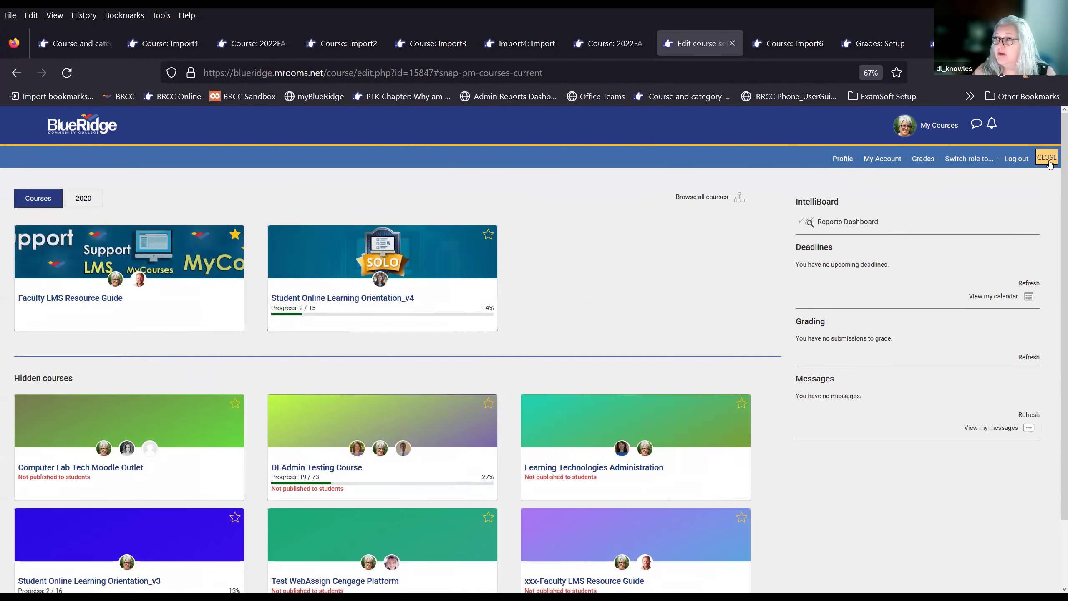
pyautogui.press('Return')
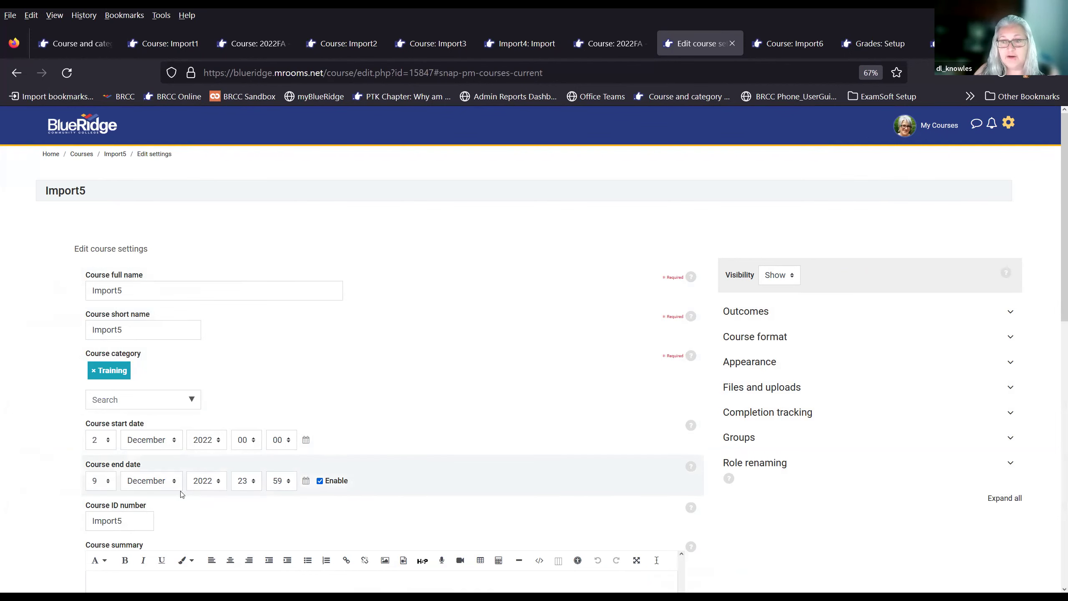
pyautogui.click(939, 125)
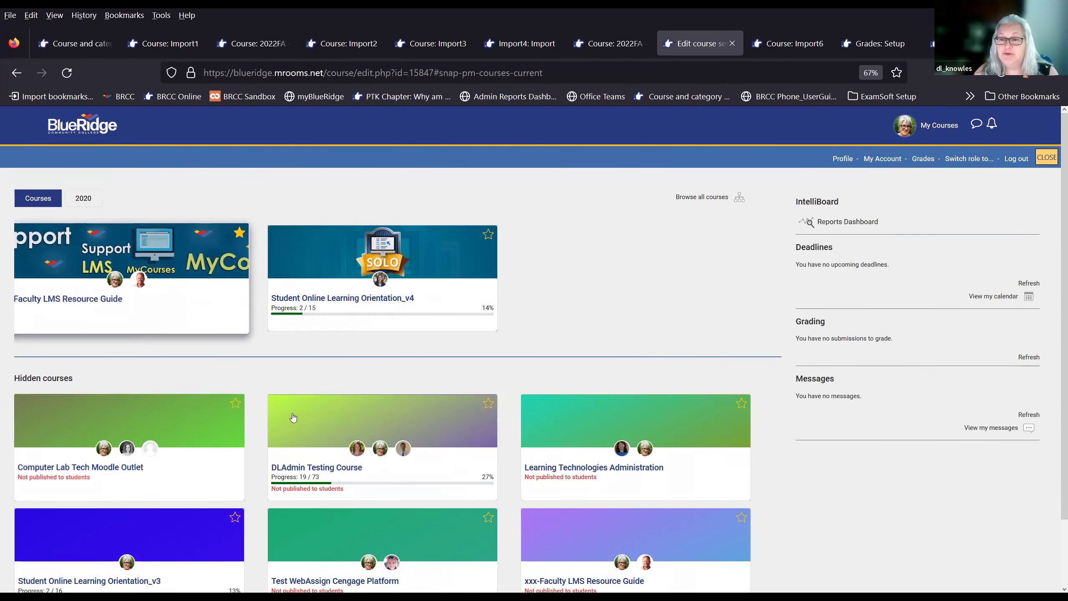
pyautogui.click(89, 201)
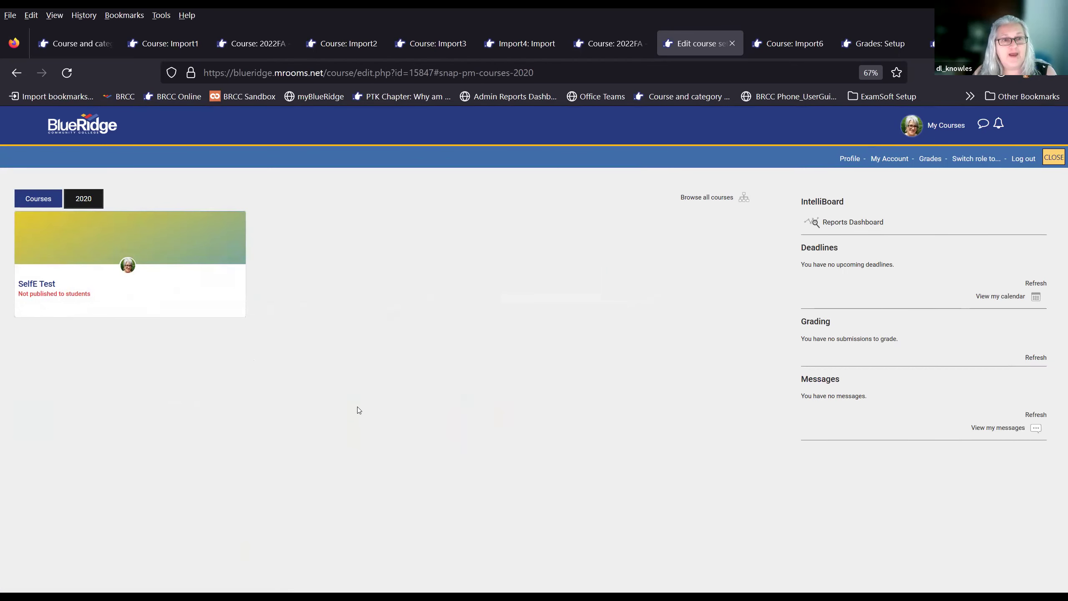
pyautogui.click(38, 198)
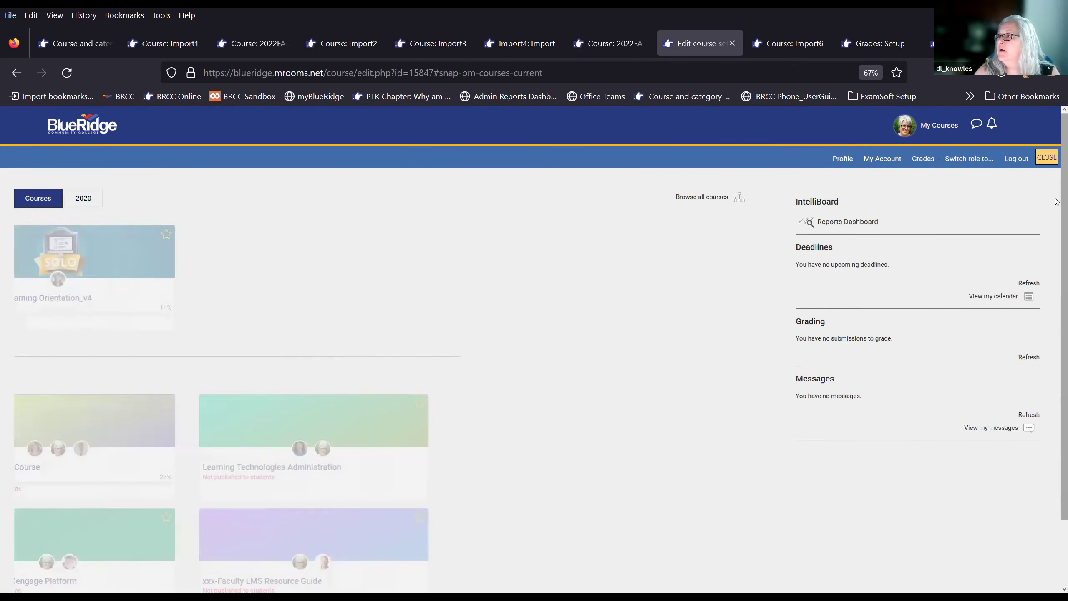
pyautogui.click(1053, 157)
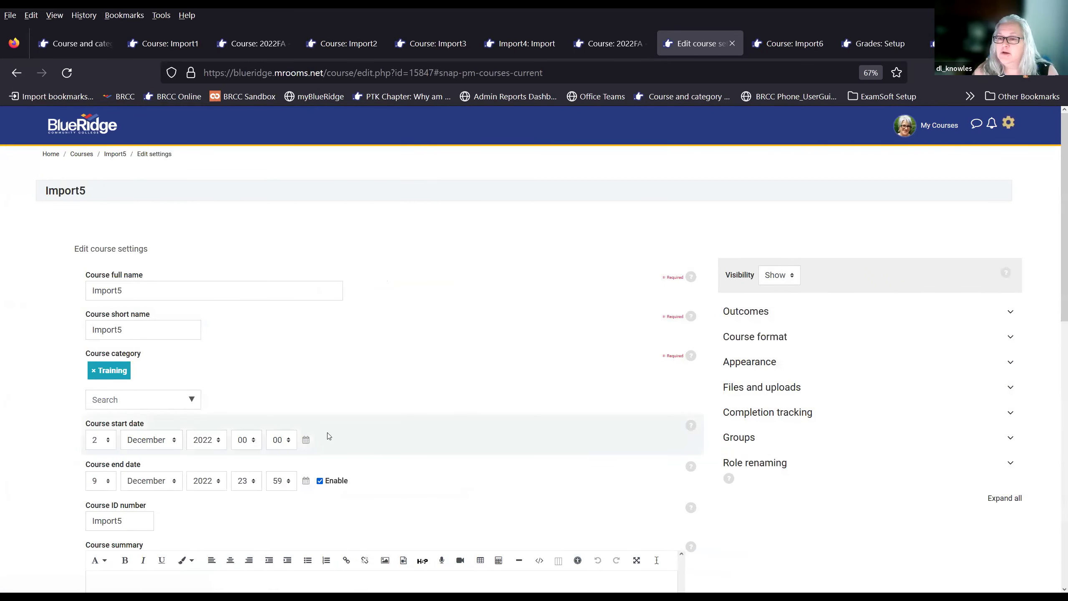
# Step: Try disabling Import5's course end date, enable it again, and go back to the course page without saving
pyautogui.scroll(-3, 59, 463)
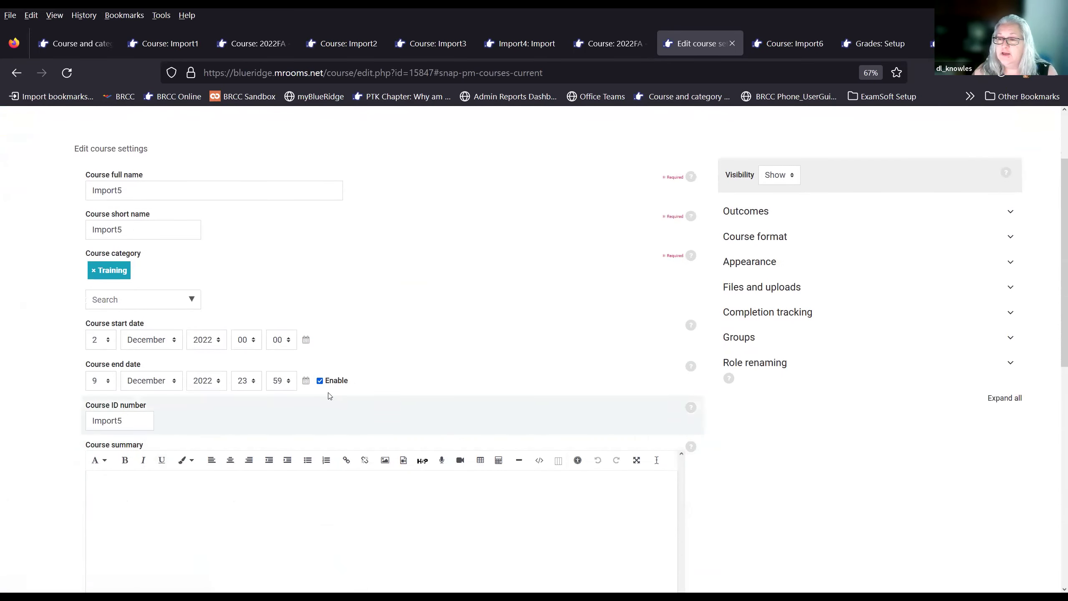
pyautogui.click(321, 382)
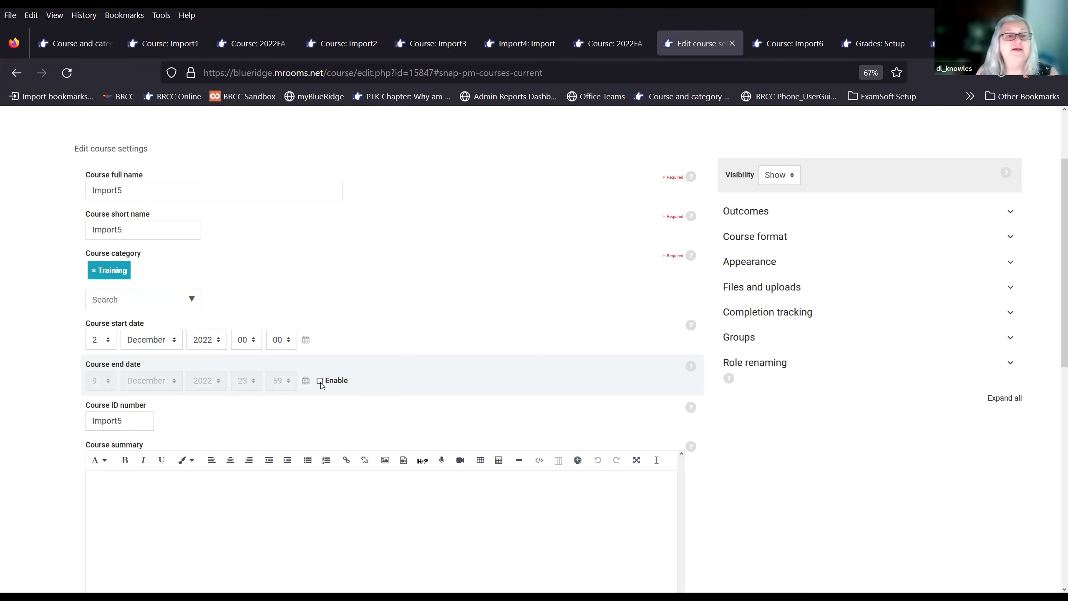
pyautogui.click(320, 381)
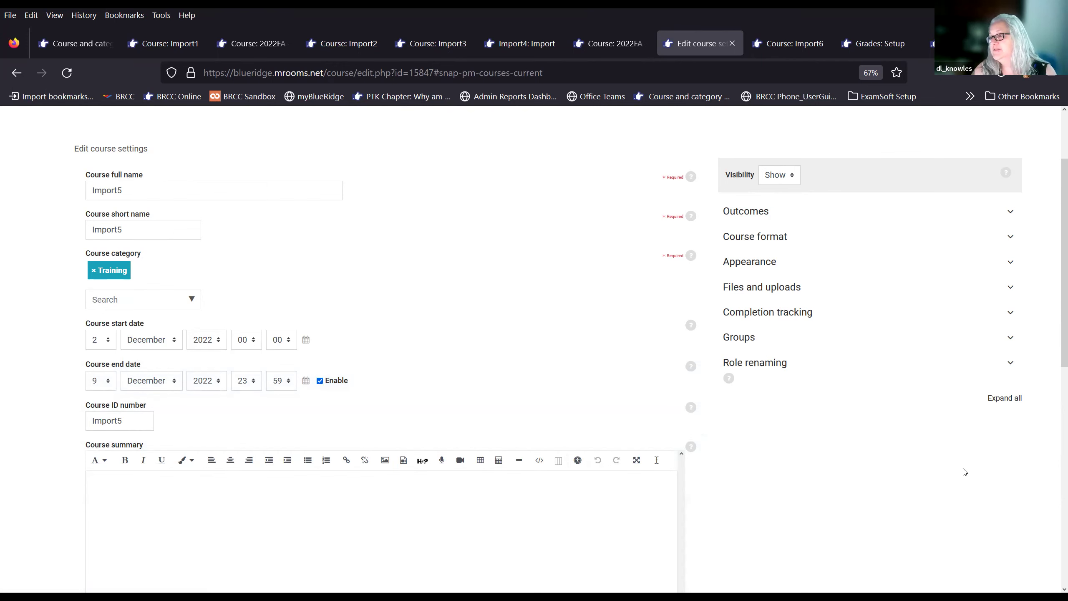
pyautogui.scroll(3, 1005, 461)
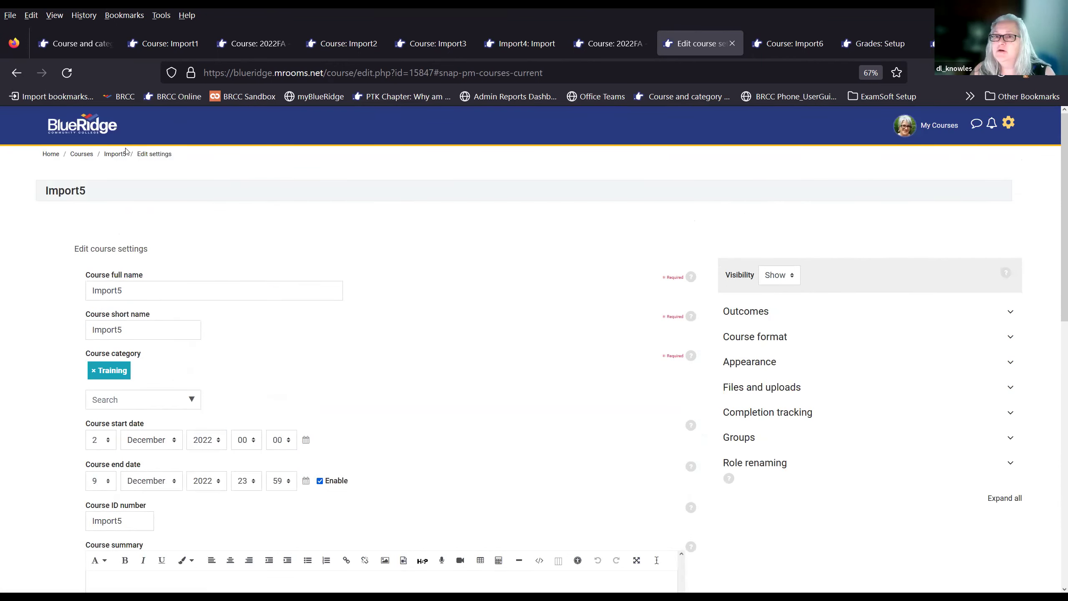
pyautogui.click(112, 156)
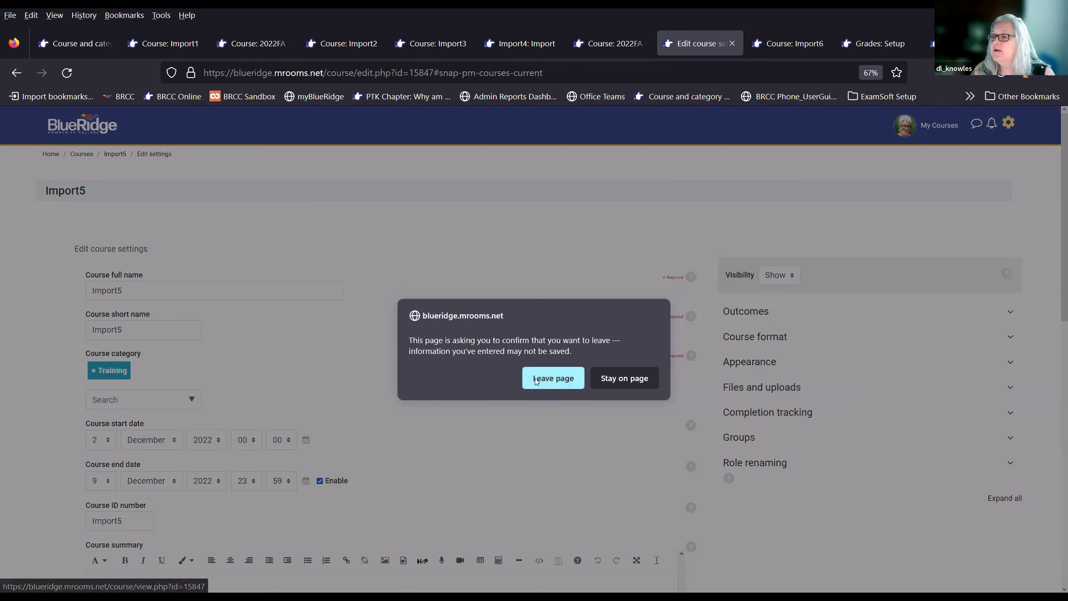
pyautogui.click(535, 378)
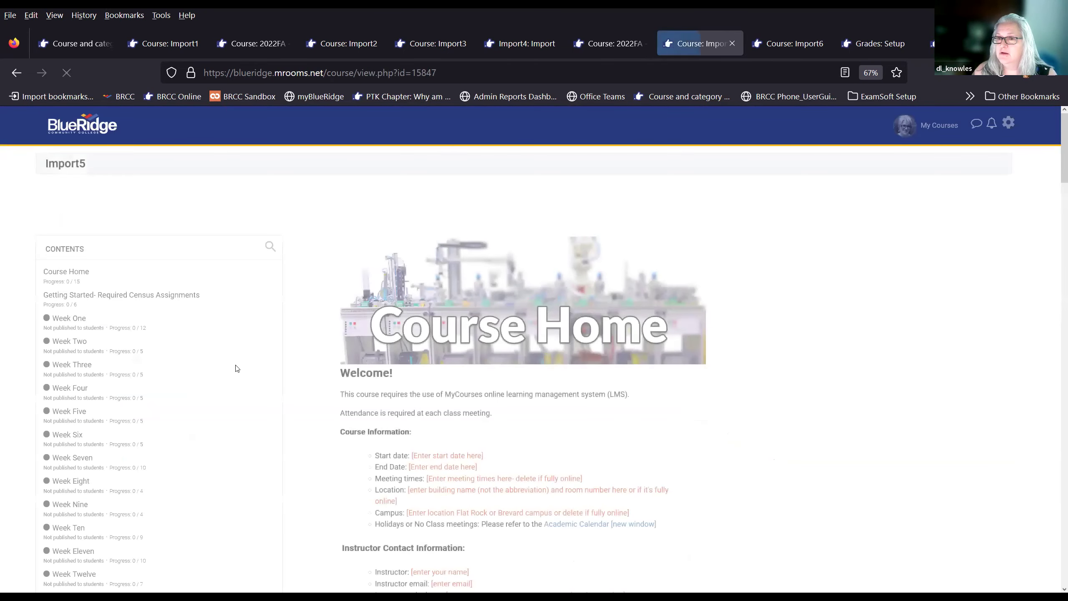
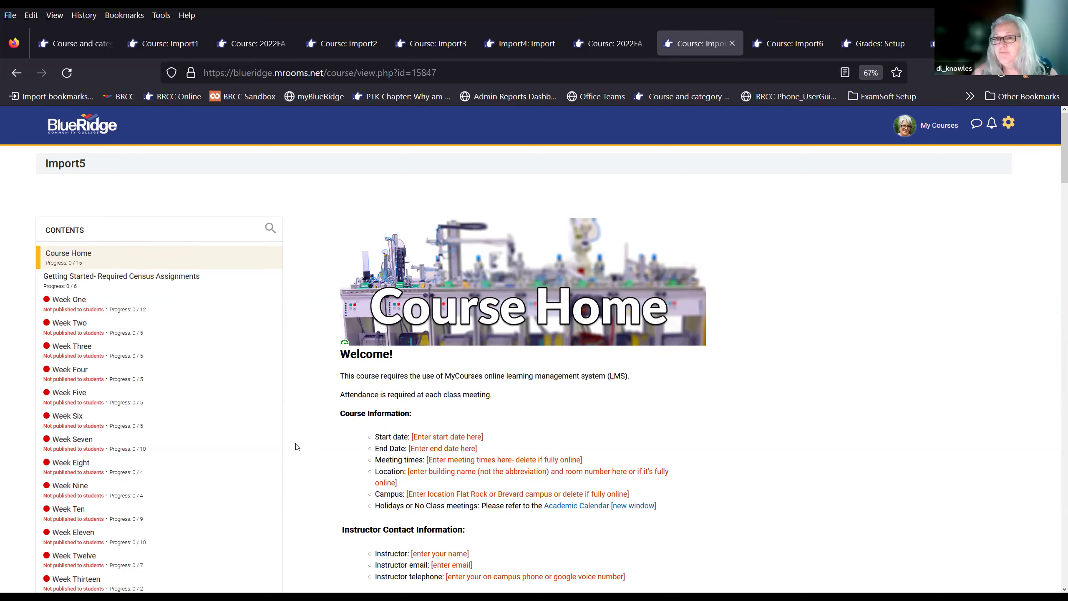
# Step: Go to Import5's Getting Started- Required Census Assignments section and examine the due dates of its syllabus assignments
pyautogui.scroll(-2, 305, 443)
pyautogui.scroll(-1, 425, 445)
pyautogui.scroll(3, 426, 421)
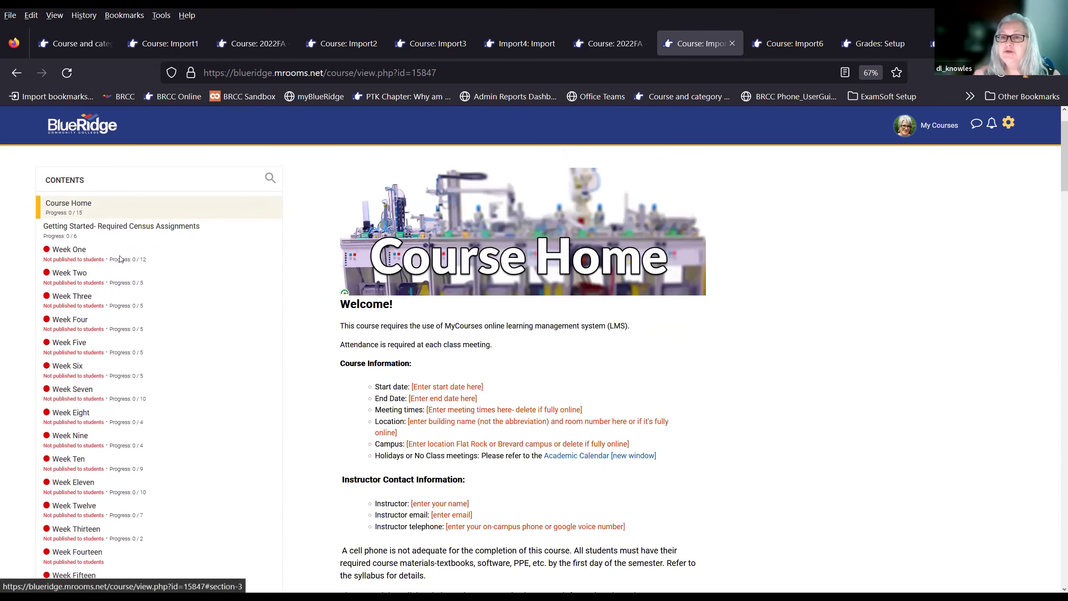
pyautogui.click(122, 276)
pyautogui.scroll(-8, 696, 451)
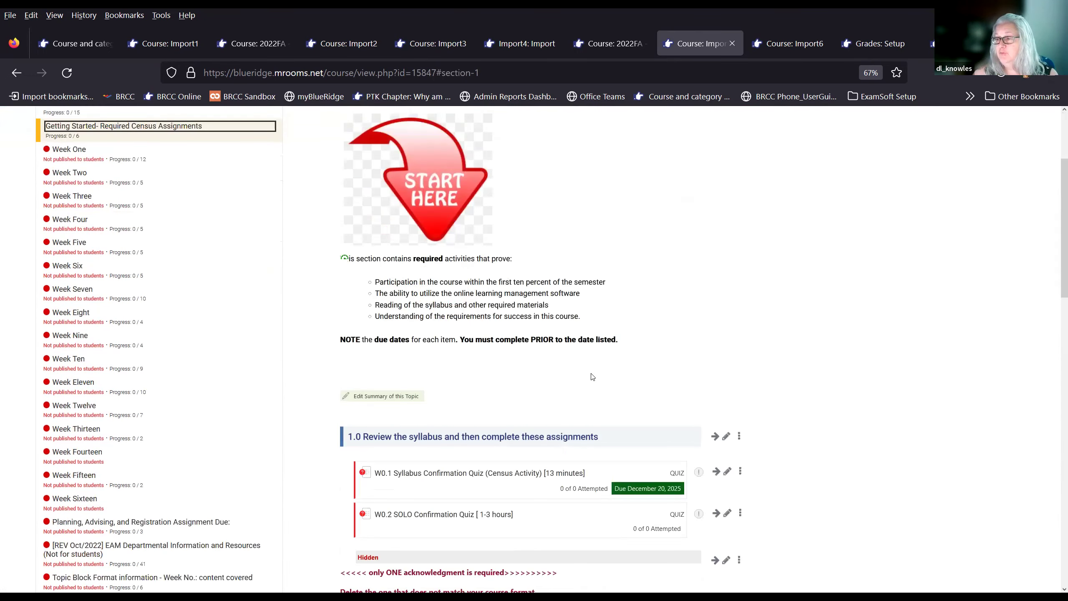
pyautogui.scroll(-2, 696, 451)
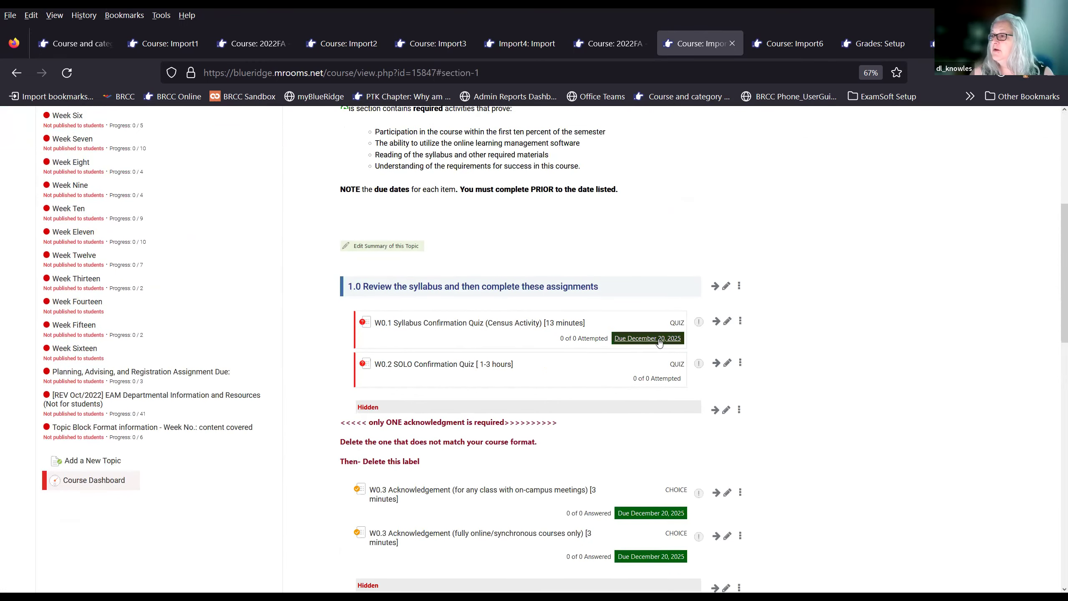
pyautogui.scroll(10, 318, 312)
pyautogui.scroll(-10, 587, 363)
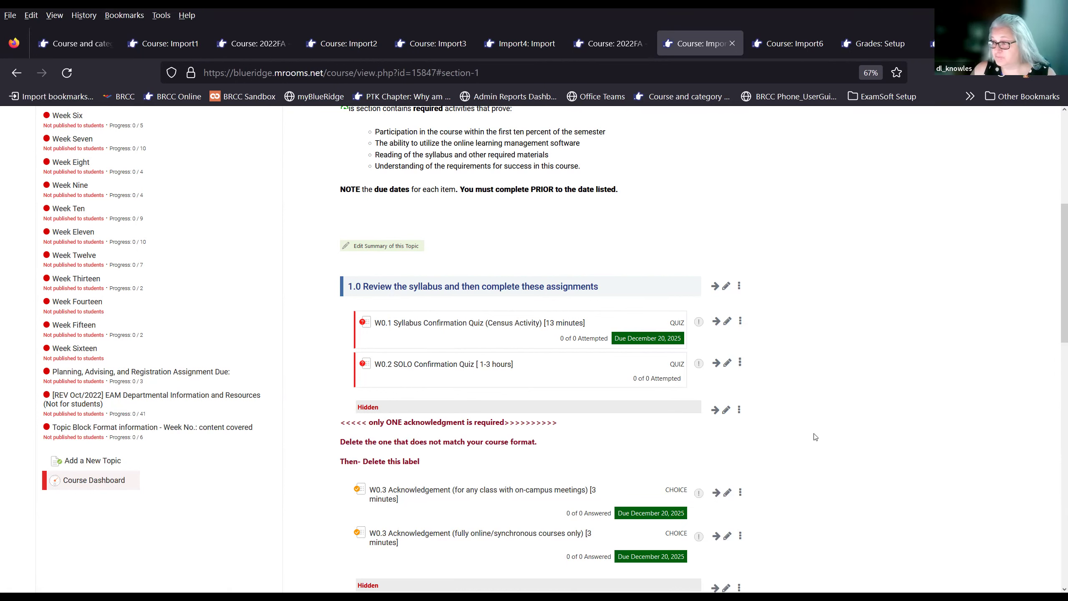
# Step: Compare the template's W0.1 to W0.3 items with the repeated items below Instructor Resources, including their due dates
pyautogui.scroll(-2, 790, 420)
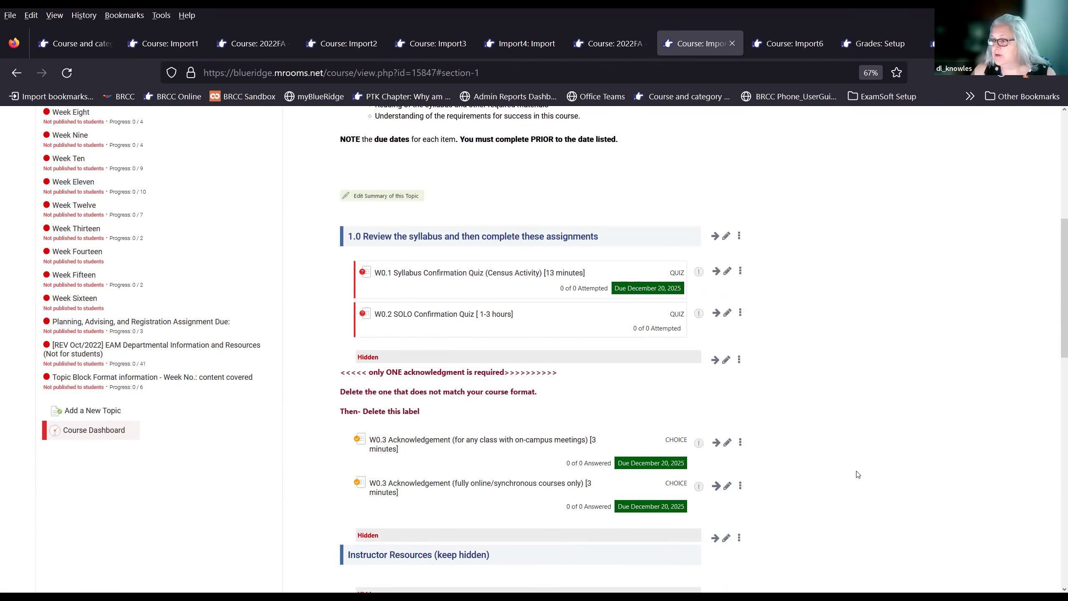
pyautogui.scroll(-5, 849, 471)
pyautogui.scroll(-4, 845, 474)
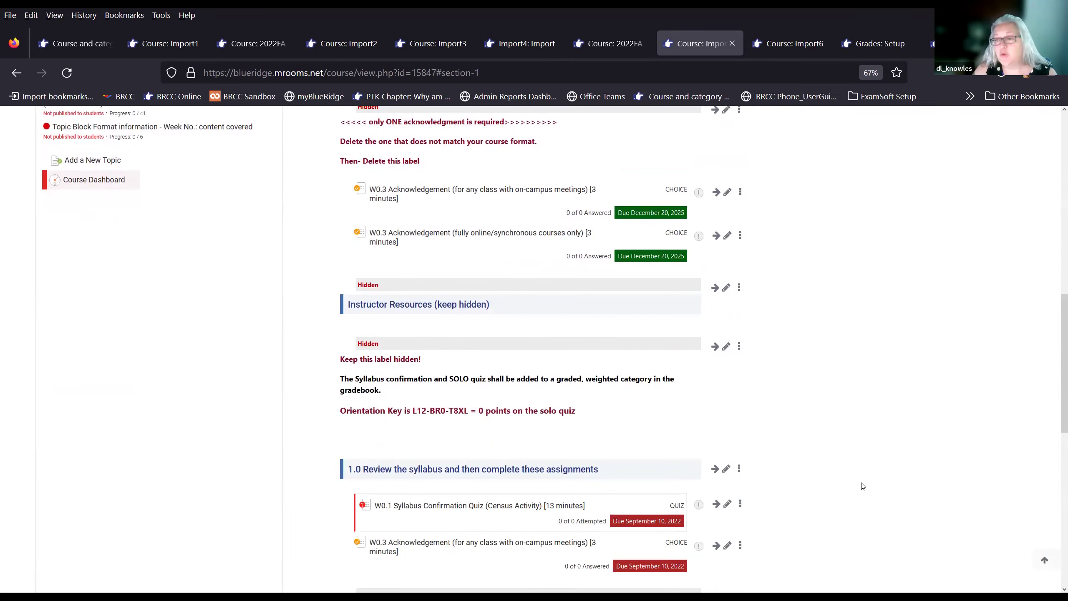
pyautogui.scroll(5, 837, 471)
pyautogui.scroll(1, 832, 471)
pyautogui.scroll(-2, 811, 454)
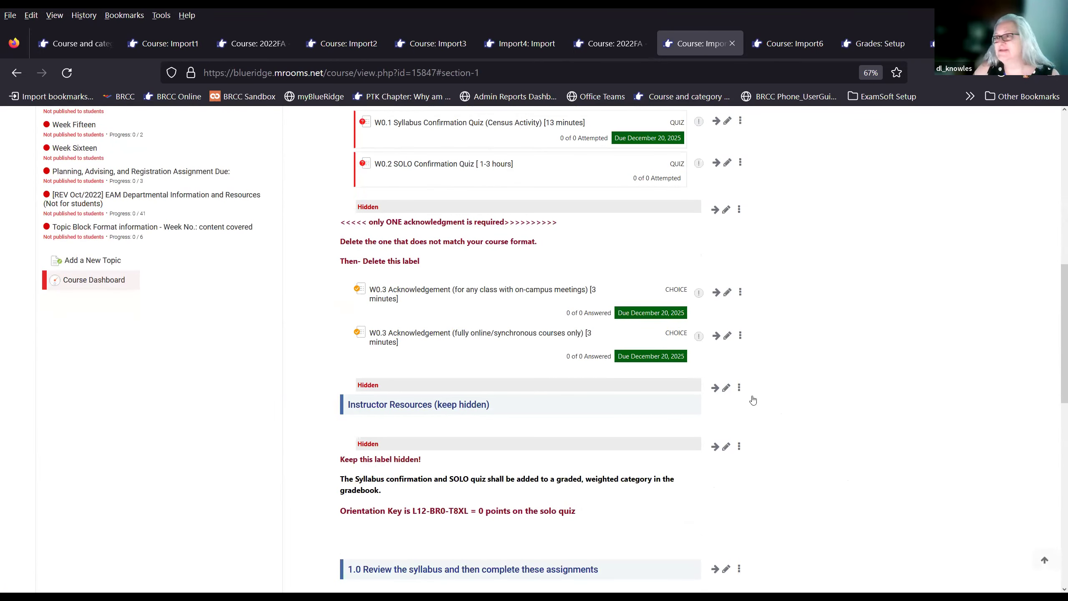
pyautogui.scroll(6, 814, 417)
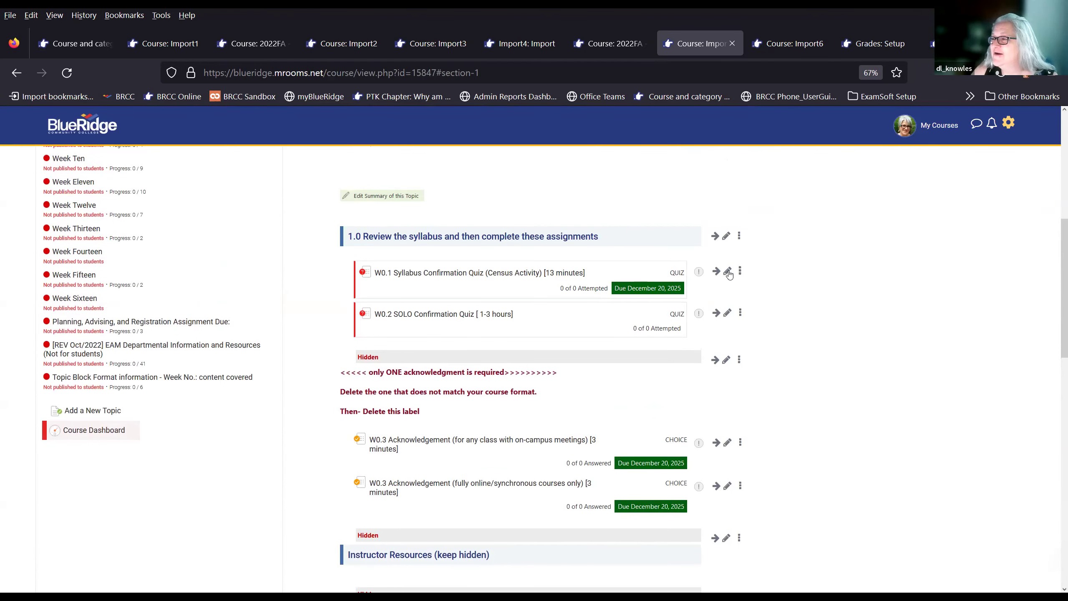
# Step: Open the W0.2 SOLO Confirmation Quiz settings, enable its opening date under Timing, and disable it again
pyautogui.click(727, 318)
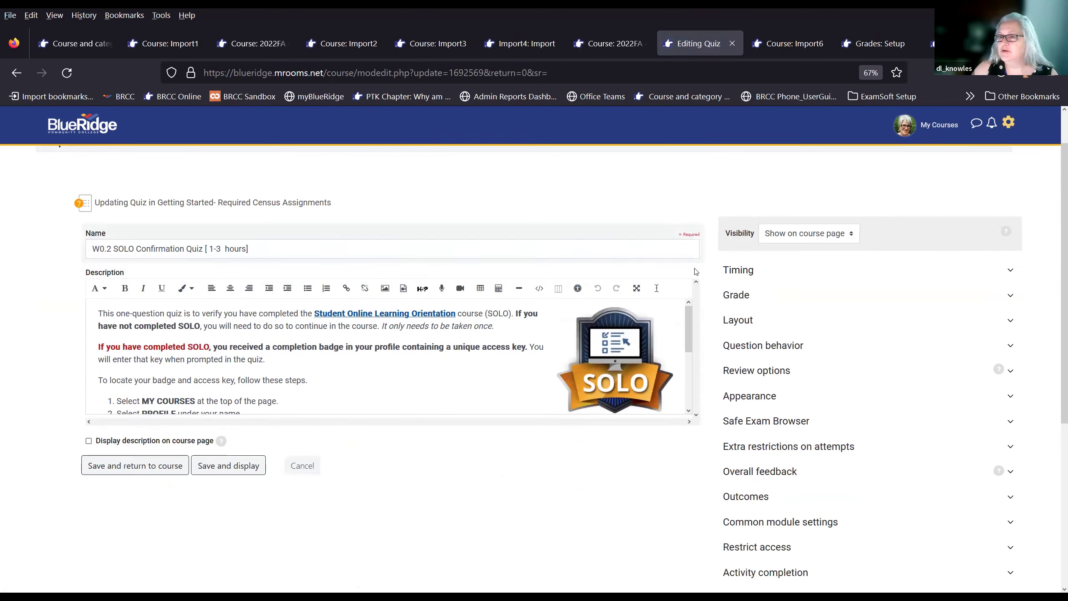
pyautogui.click(811, 266)
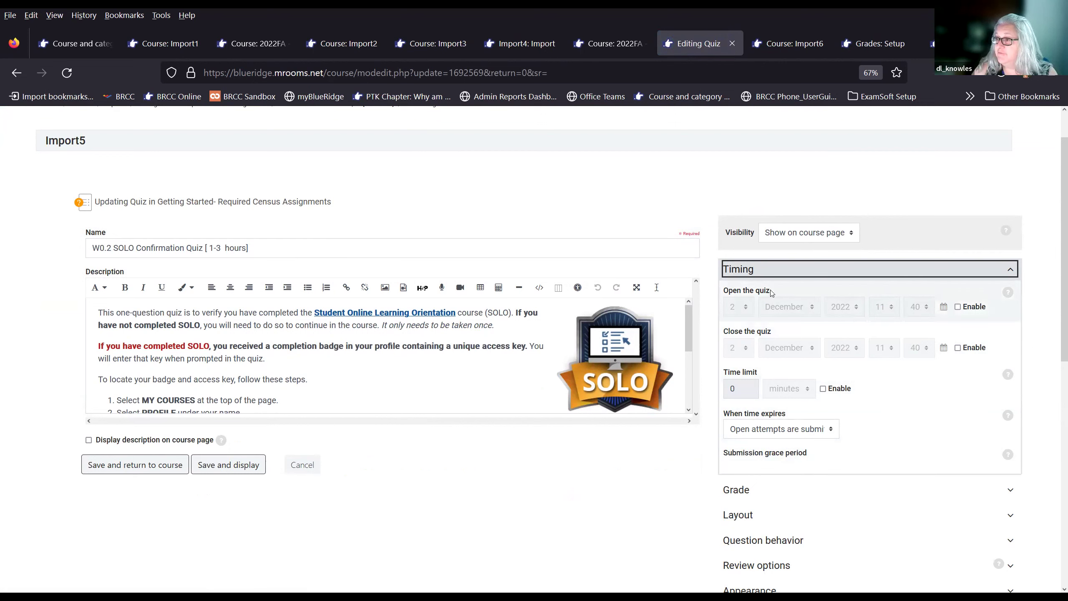
pyautogui.click(958, 307)
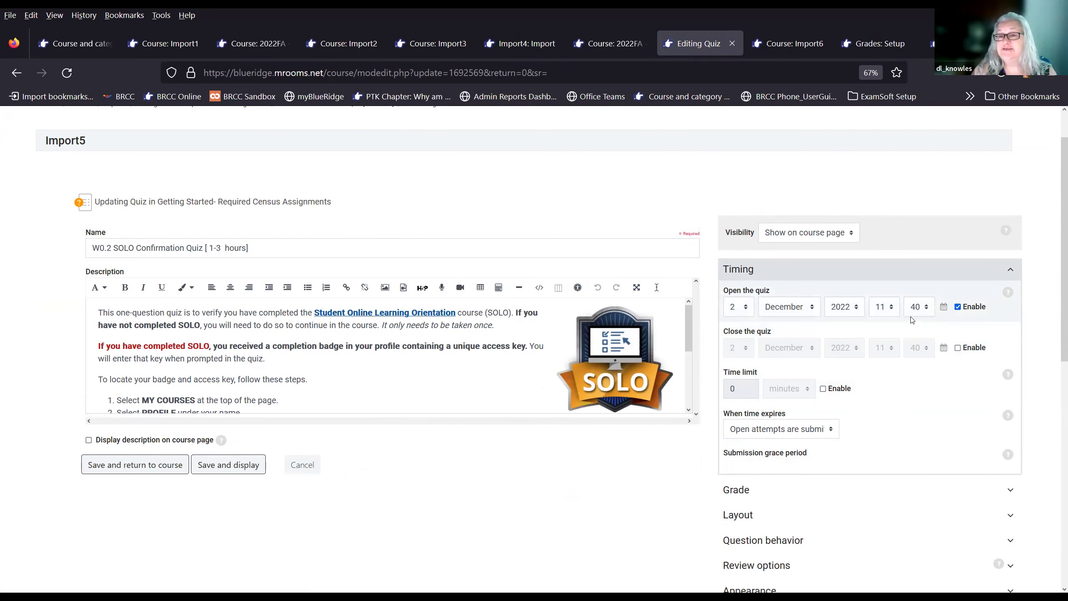
pyautogui.click(958, 307)
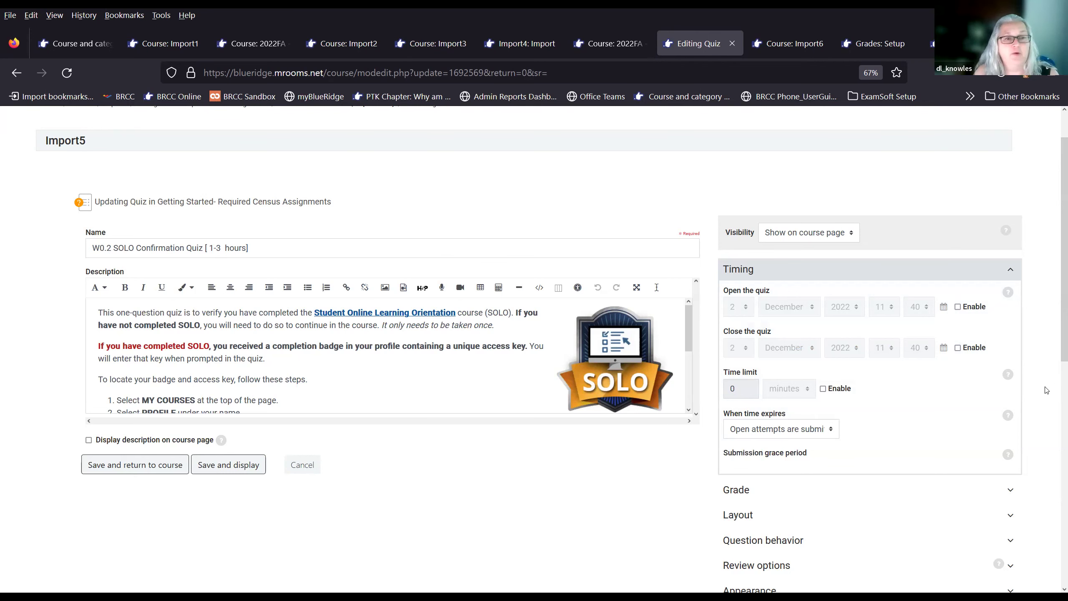
# Step: Review the SOLO quiz's Activity completion and Timing settings, including the expected completion date, and return to the course without saving
pyautogui.scroll(-5, 1041, 455)
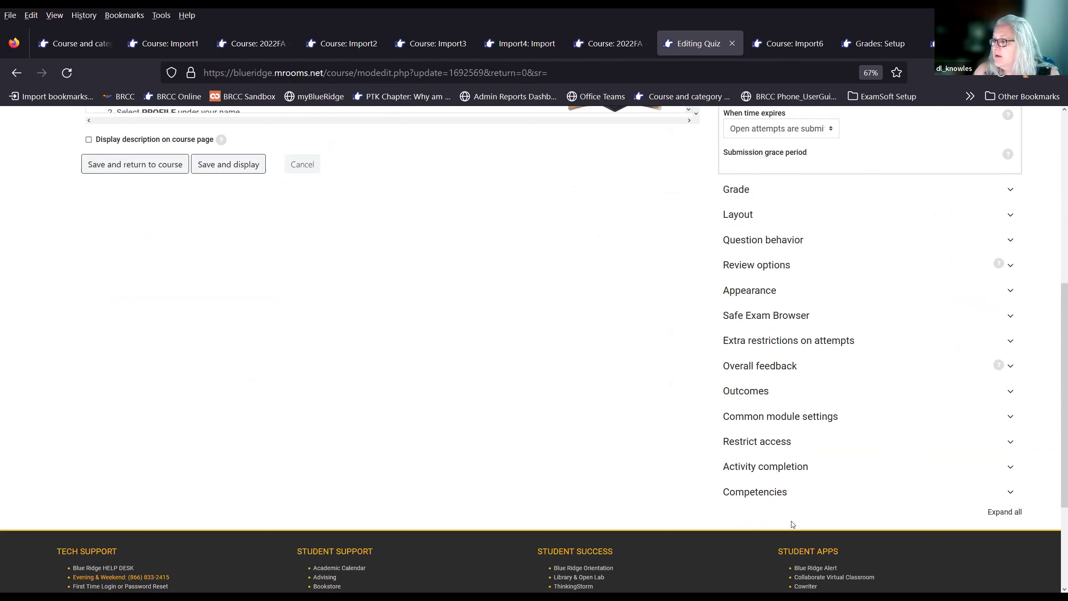
pyautogui.click(794, 470)
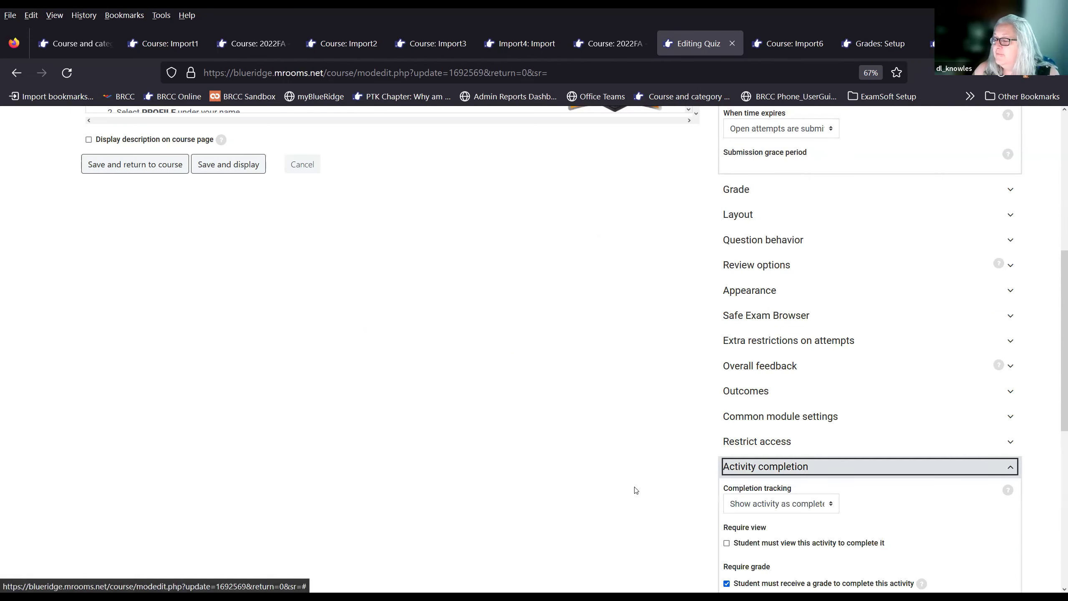
pyautogui.scroll(-3, 647, 488)
pyautogui.scroll(-1, 649, 473)
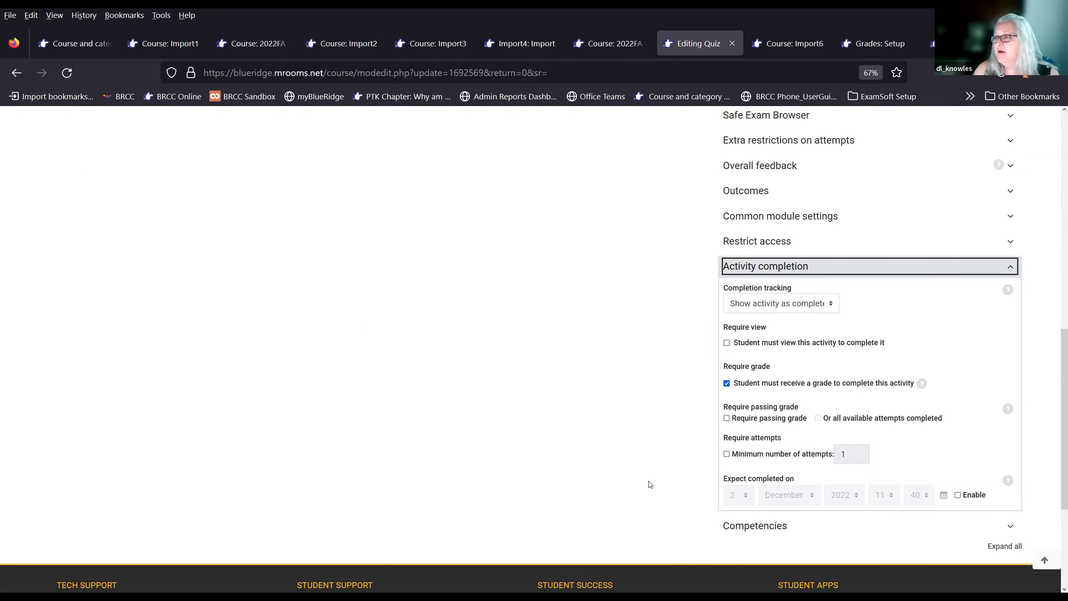
pyautogui.scroll(3, 650, 484)
pyautogui.scroll(-2, 651, 507)
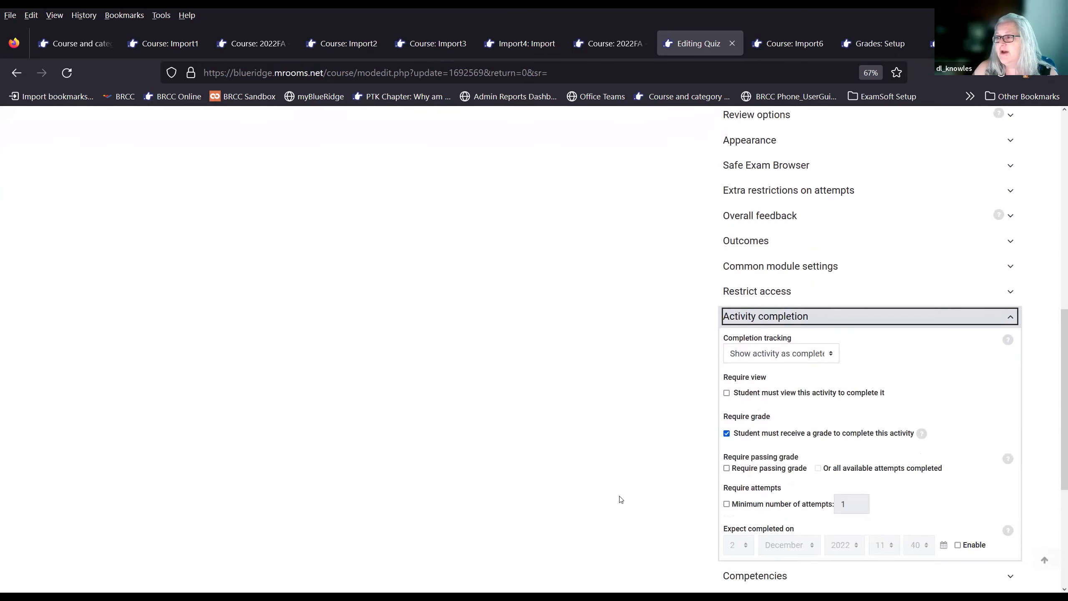
pyautogui.scroll(-1, 638, 531)
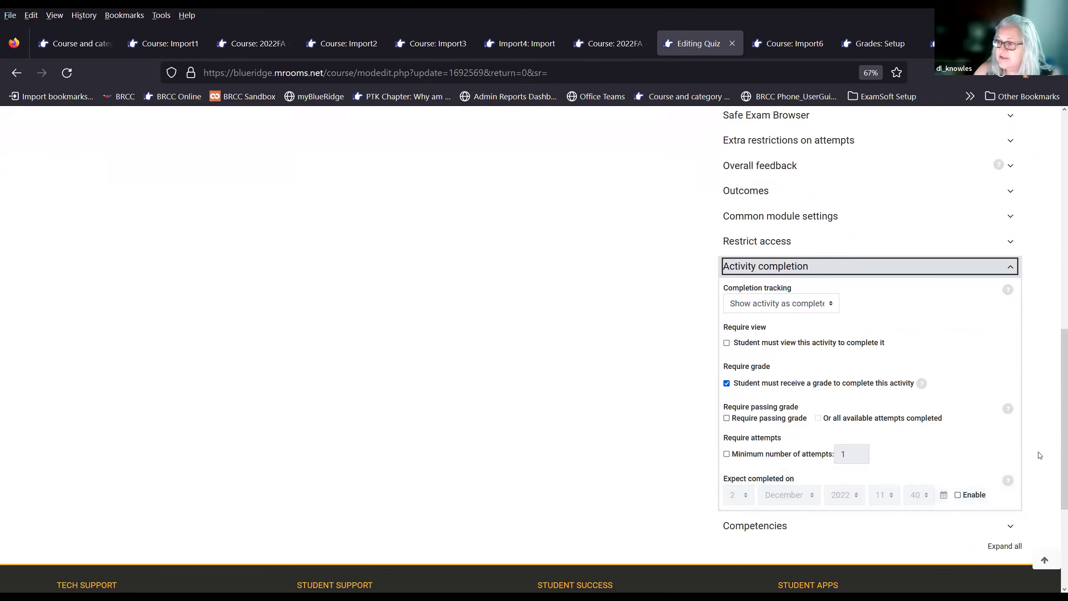
pyautogui.moveTo(1056, 467); pyautogui.dragTo(1056, 248)
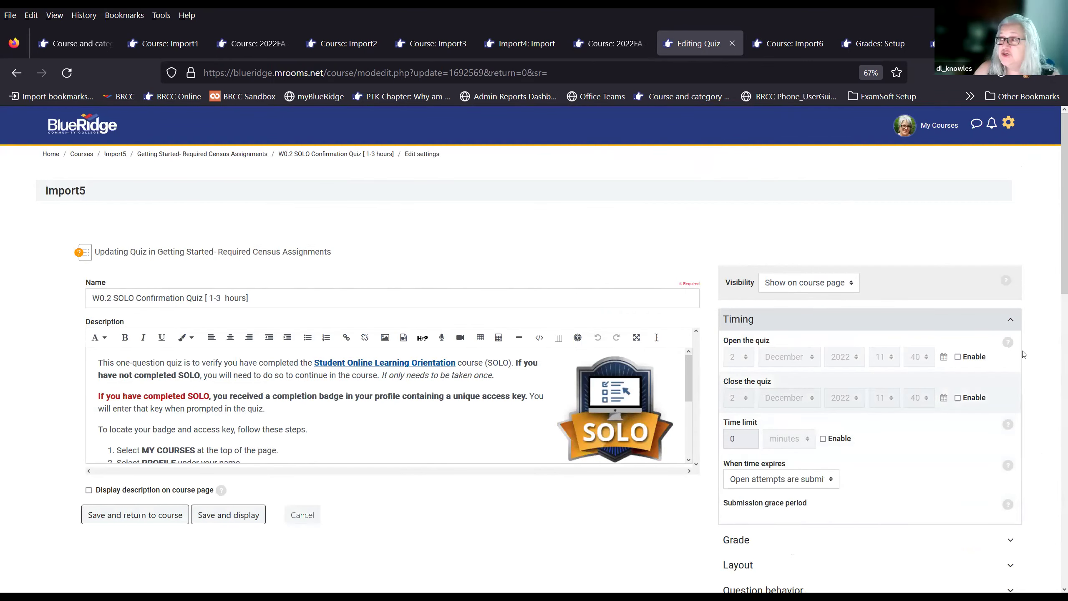
pyautogui.moveTo(1057, 219); pyautogui.dragTo(1057, 546)
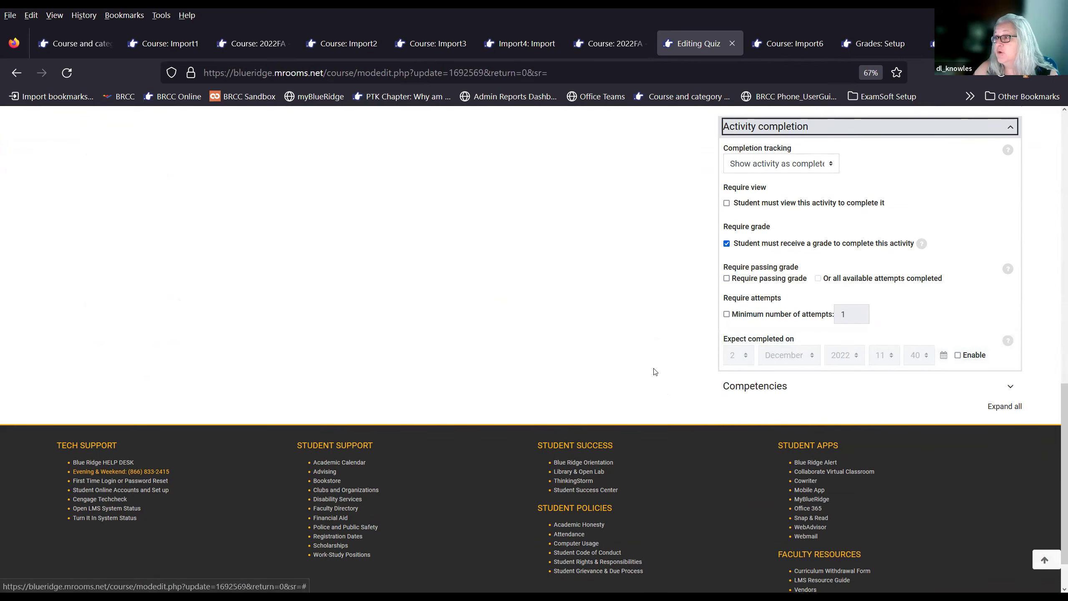
pyautogui.scroll(10, 614, 370)
pyautogui.click(300, 325)
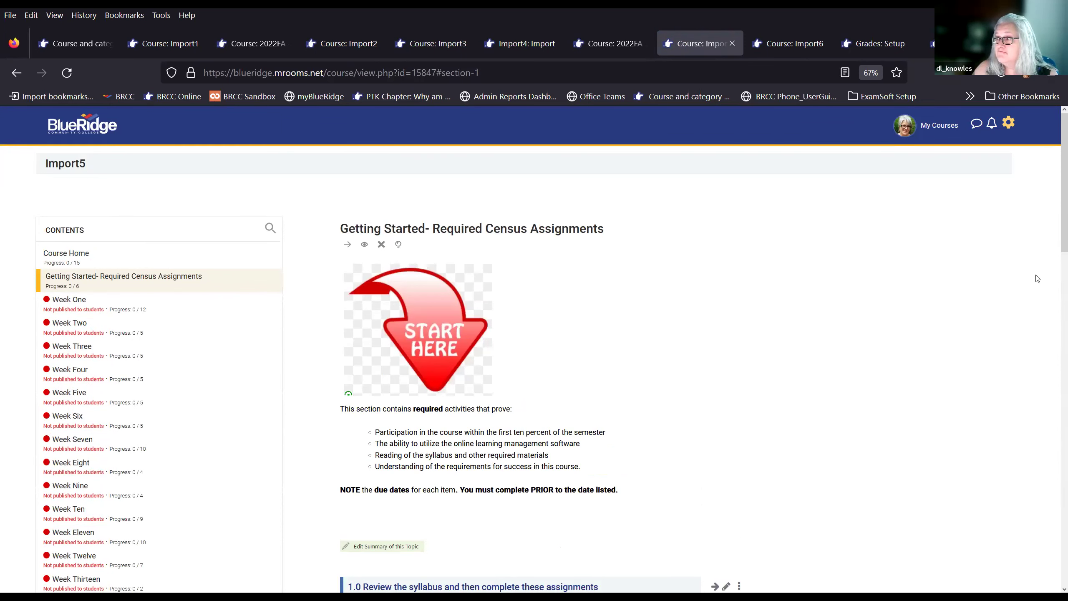
pyautogui.scroll(-2, 1057, 236)
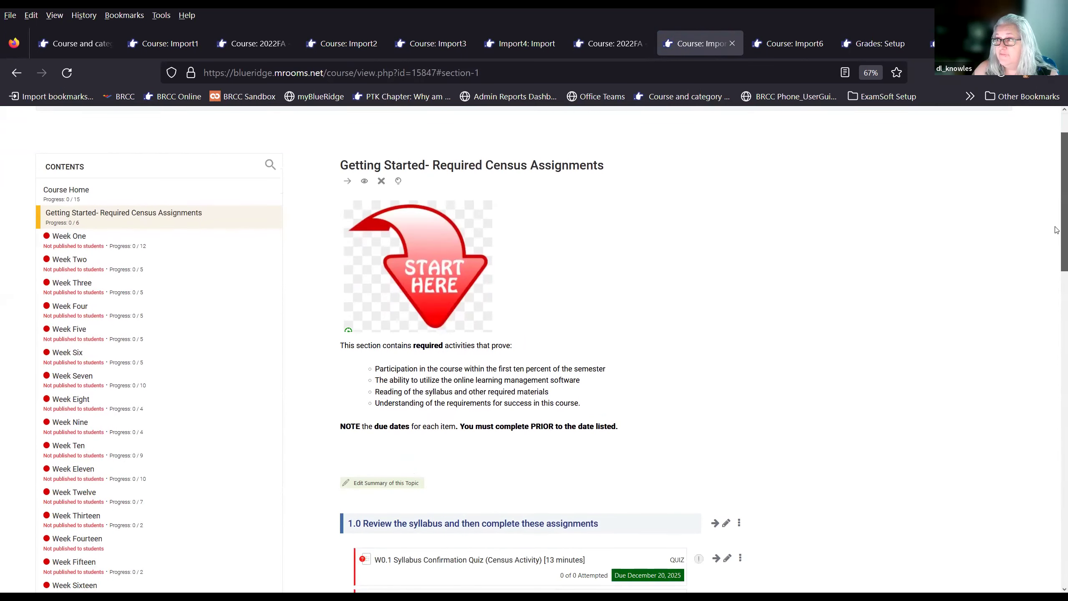
pyautogui.scroll(2, 1057, 230)
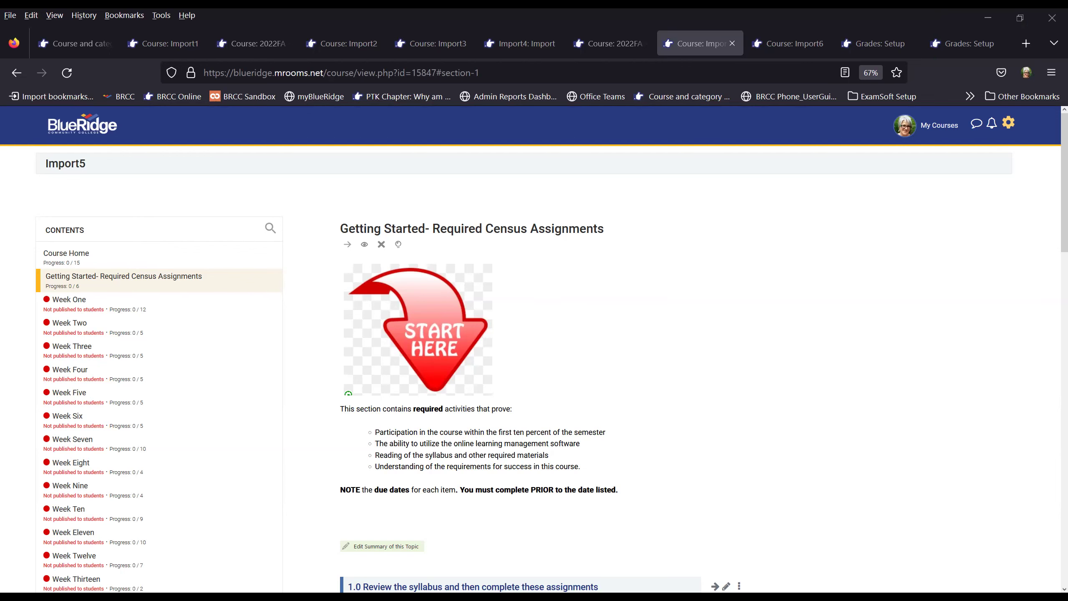
# Step: Go to the 2022FA ACA 122 course and look through the forums and activities on Course Home and in Unit 1: Start Your Journey
pyautogui.click(254, 43)
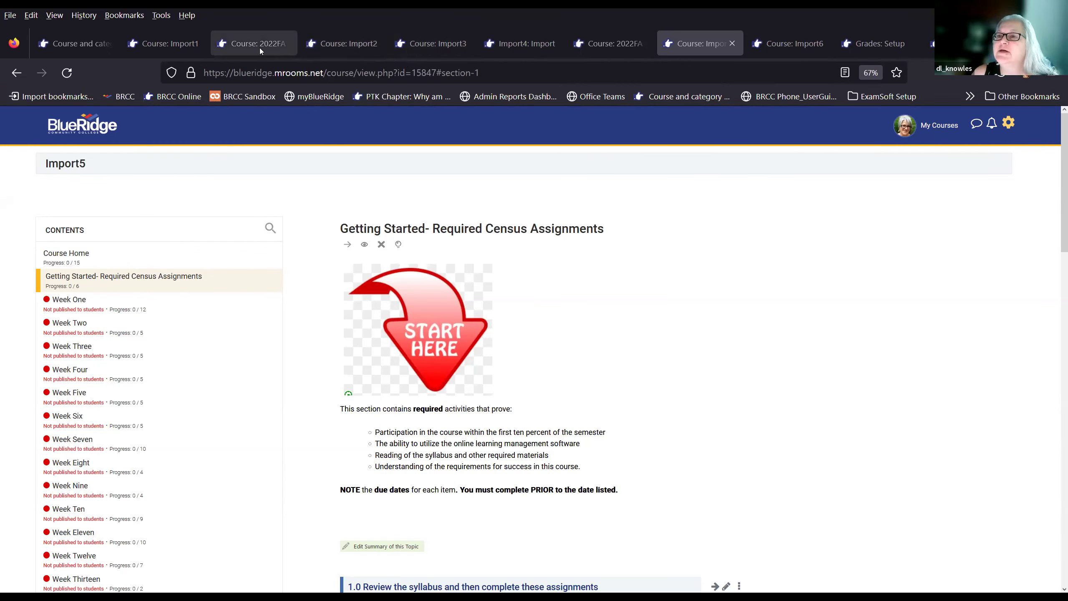
pyautogui.scroll(-3, 305, 333)
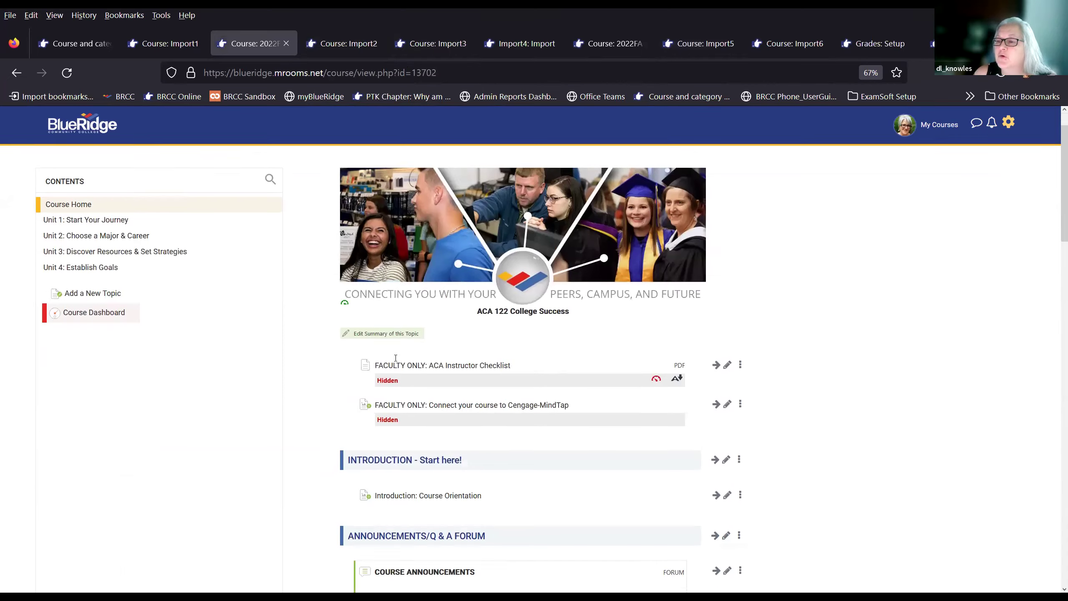
pyautogui.scroll(-7, 548, 368)
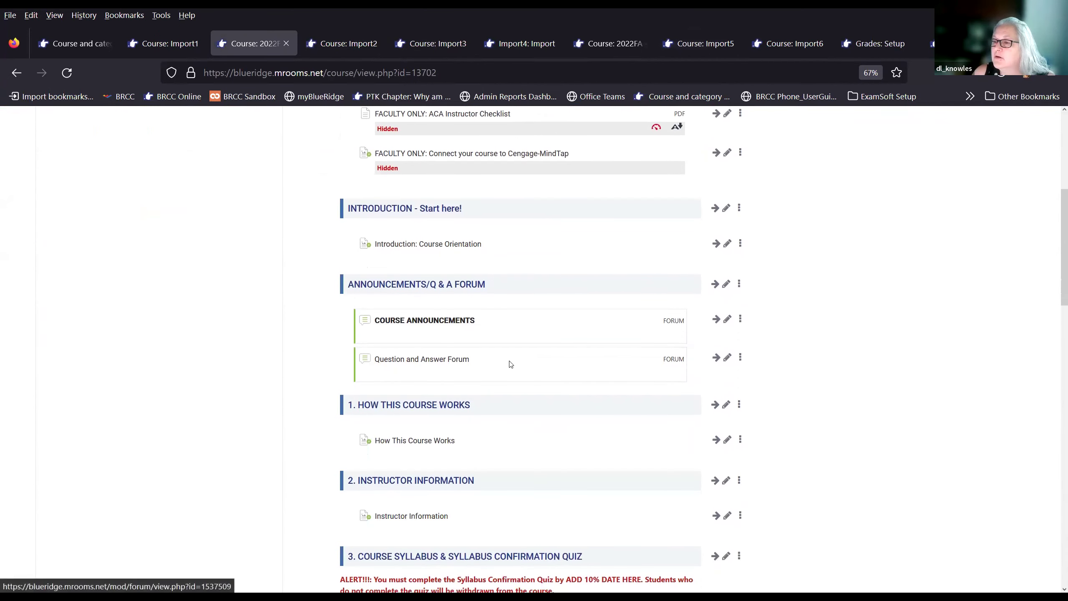
pyautogui.scroll(12, 334, 417)
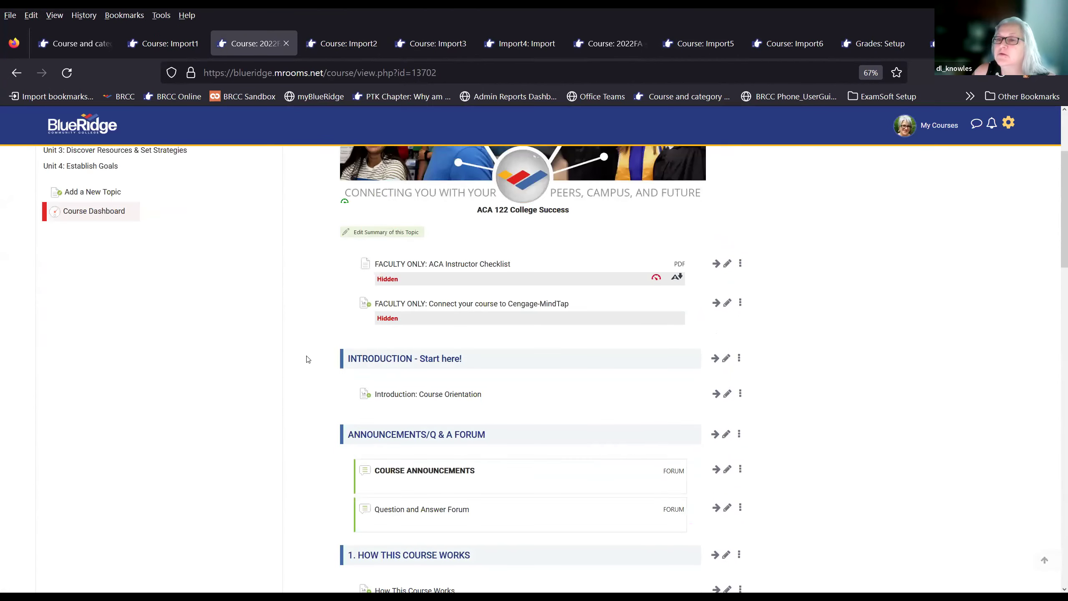
pyautogui.click(105, 268)
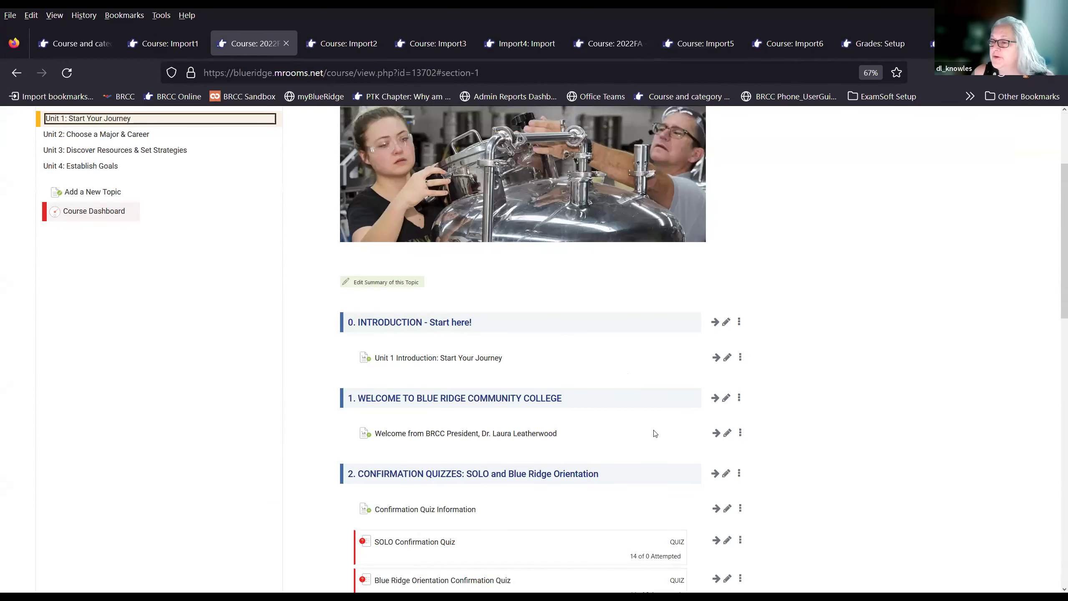
pyautogui.scroll(-4, 412, 435)
pyautogui.scroll(-6, 412, 435)
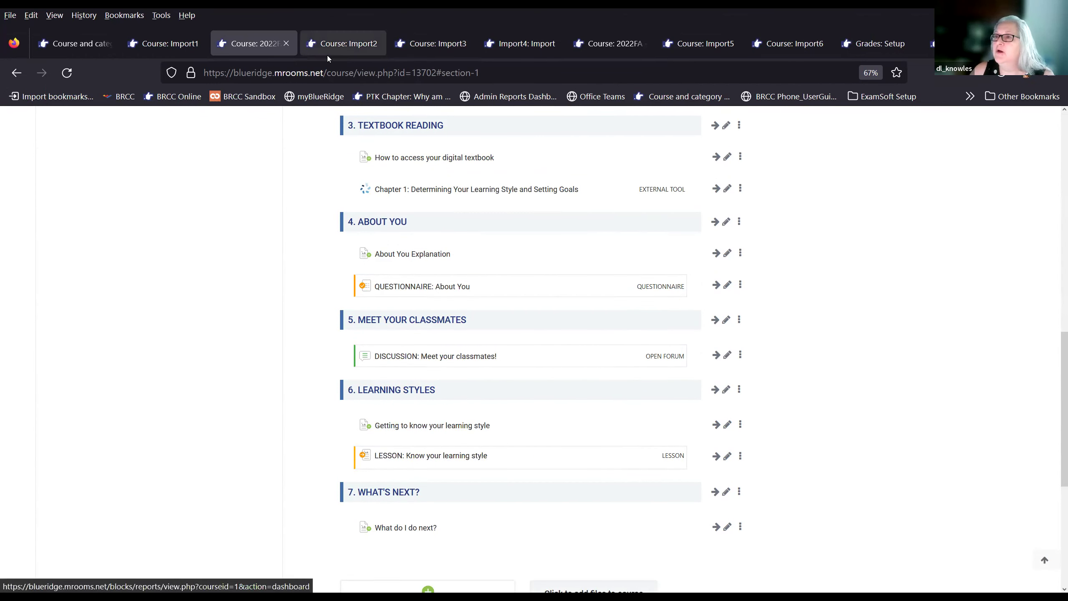
# Step: Switch to the Import1 course, bring up the choice of activities and resources to add on its home page, and look through it
pyautogui.click(184, 44)
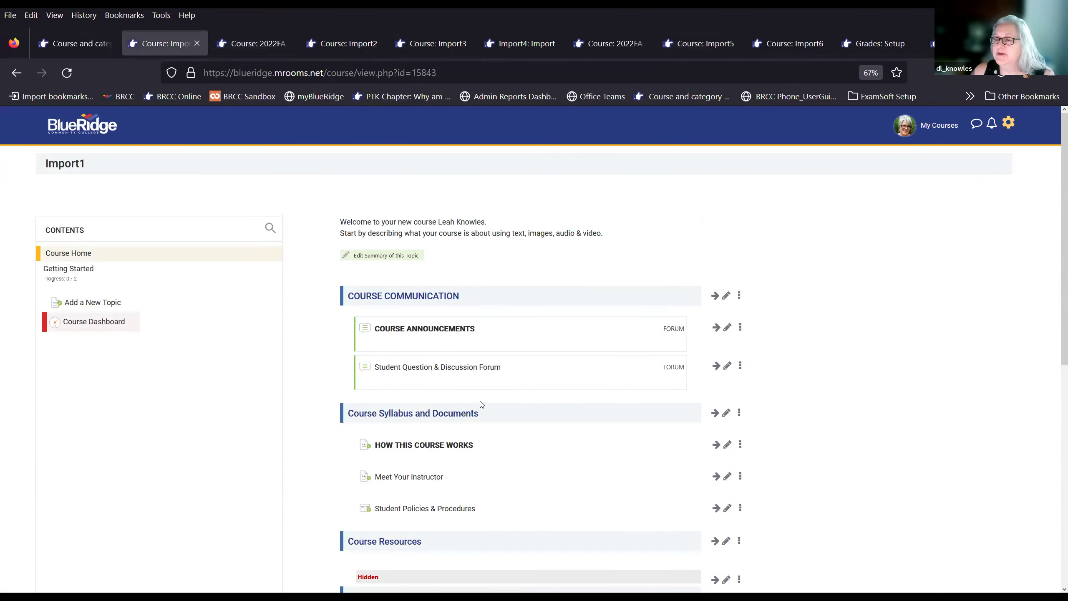
pyautogui.scroll(-5, 482, 405)
pyautogui.click(471, 461)
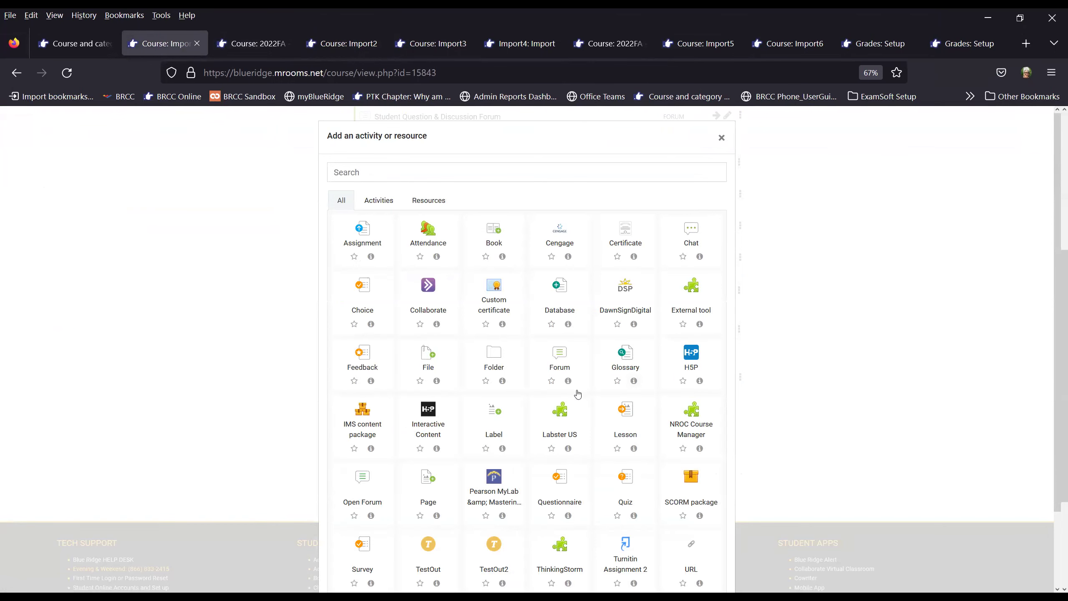
pyautogui.scroll(-2, 579, 396)
pyautogui.scroll(2, 601, 443)
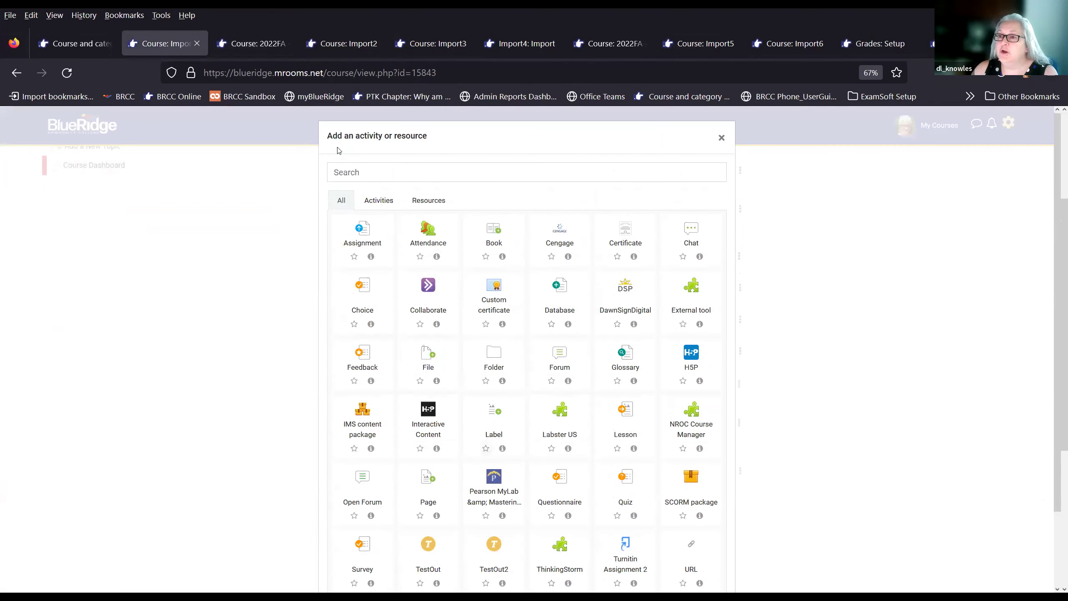
pyautogui.scroll(-2, 505, 398)
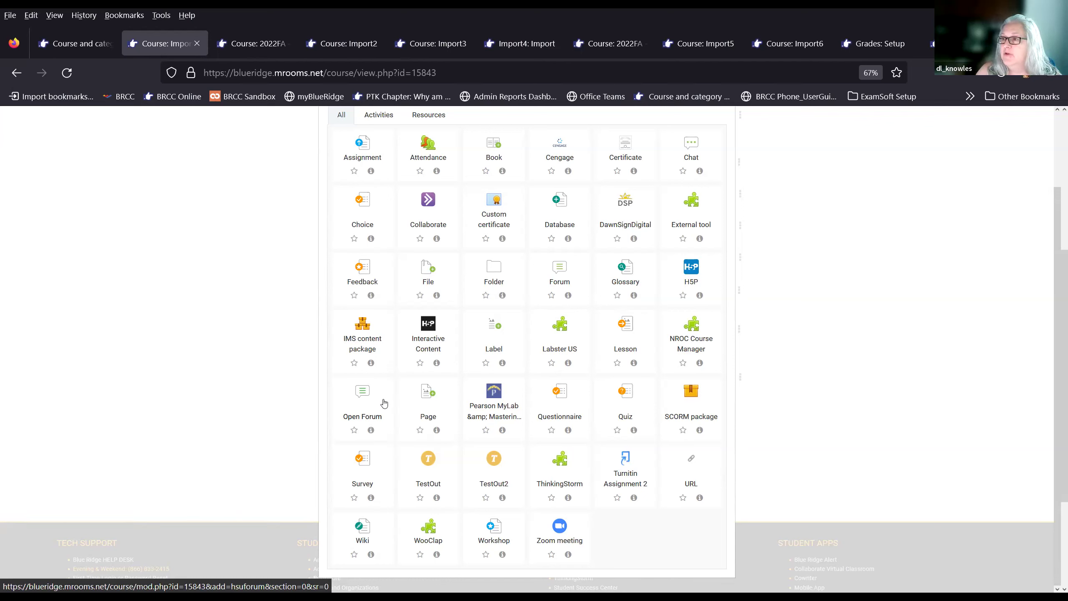
# Step: Start a new Forum named "test", show its Availability settings, and set the forum type to Q and A forum
pyautogui.click(562, 271)
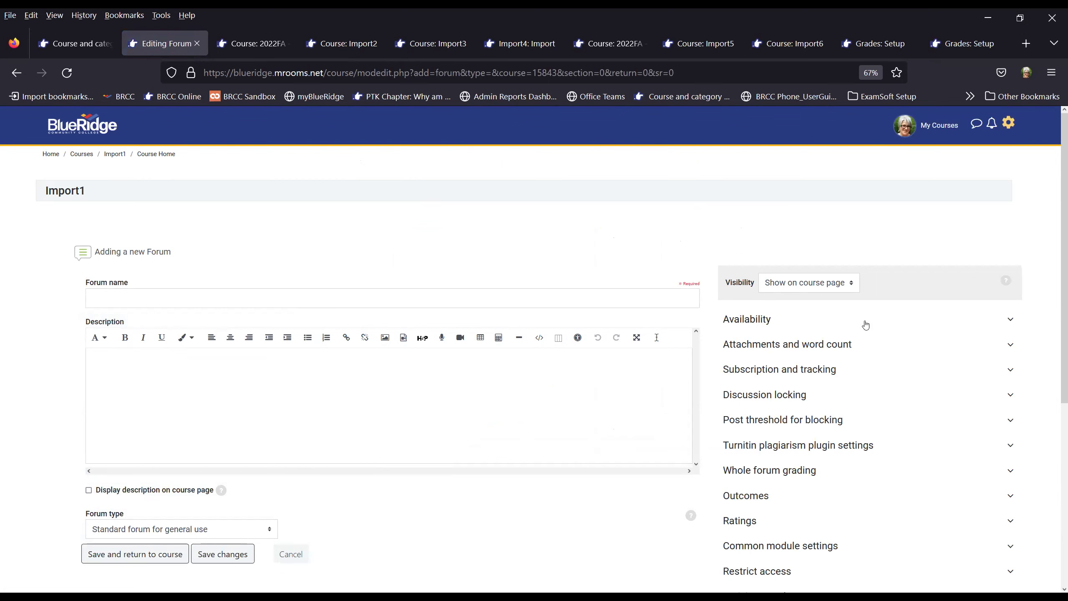
pyautogui.click(195, 294)
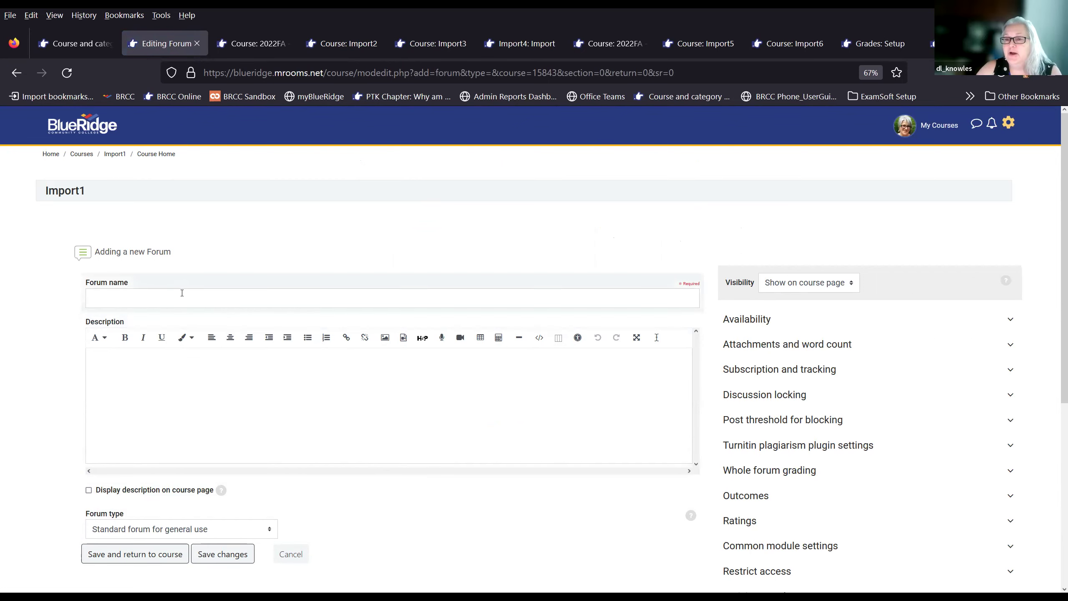
pyautogui.write('test')
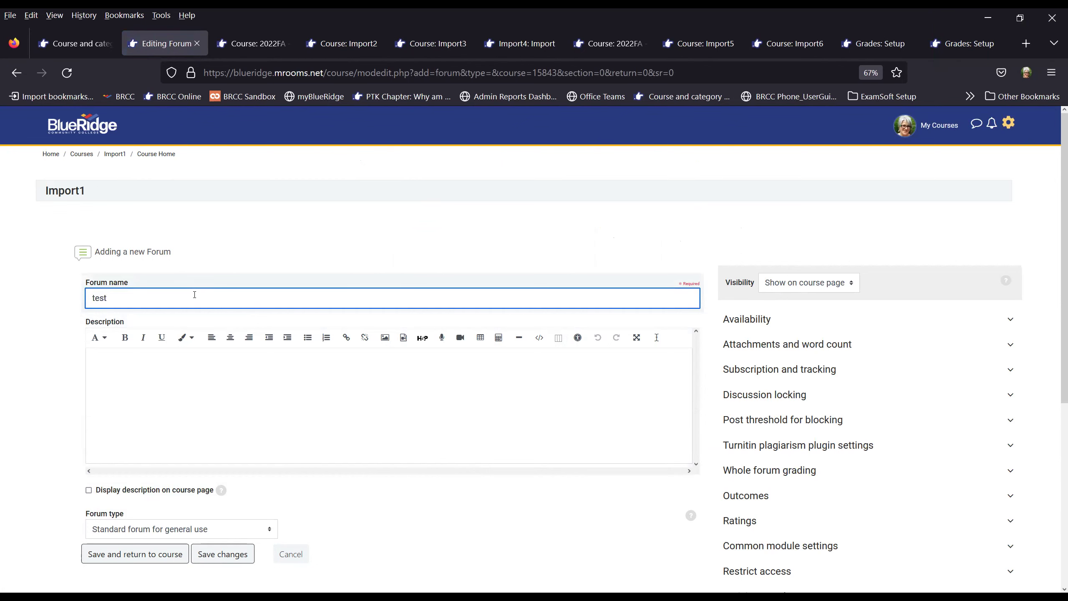
pyautogui.click(685, 237)
pyautogui.scroll(-2, 783, 220)
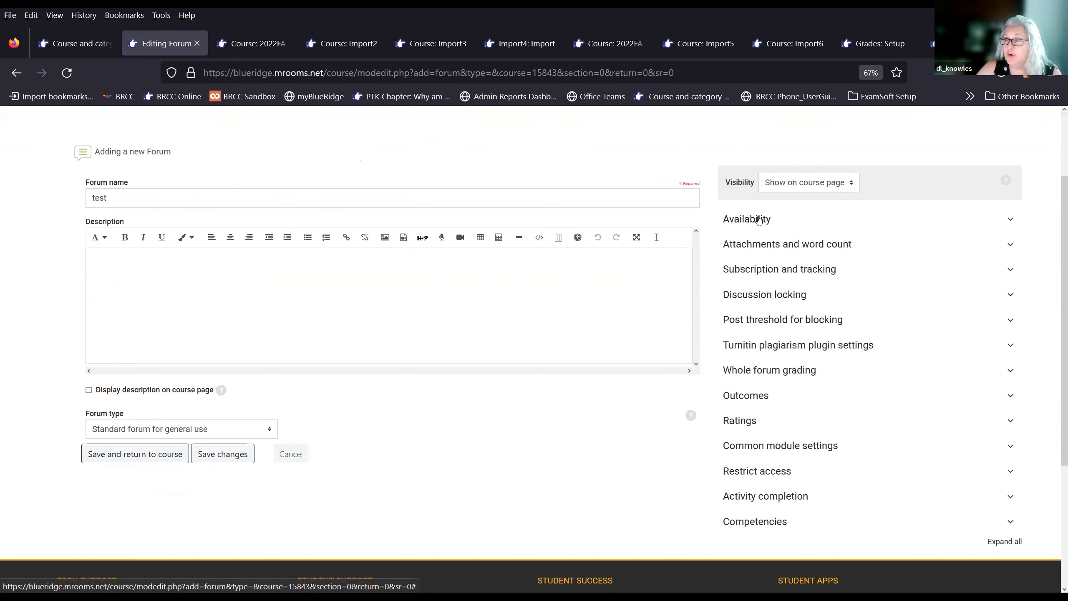
pyautogui.click(757, 221)
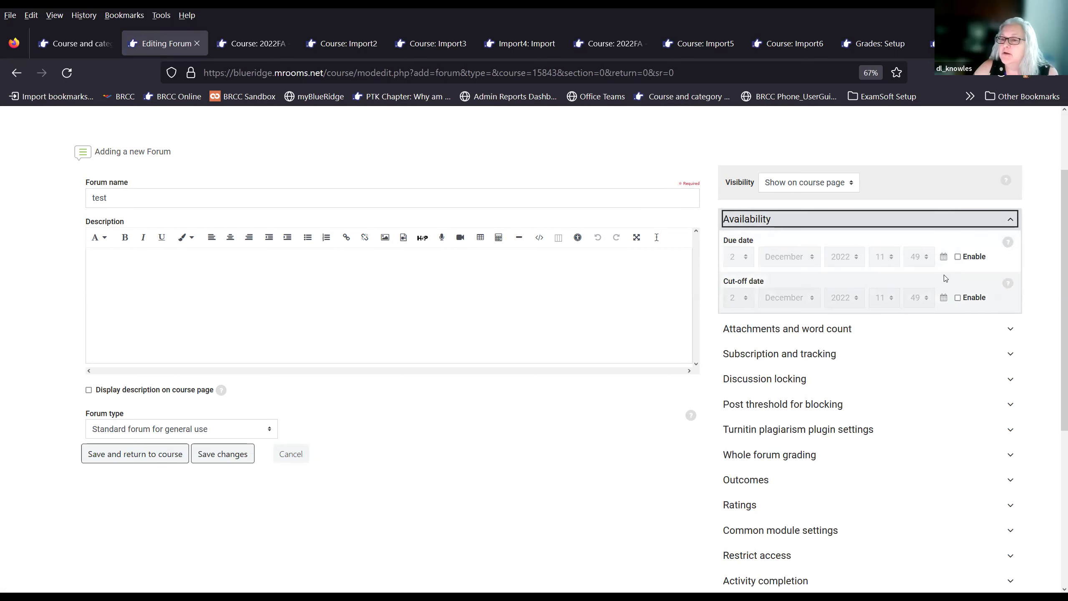
pyautogui.click(267, 431)
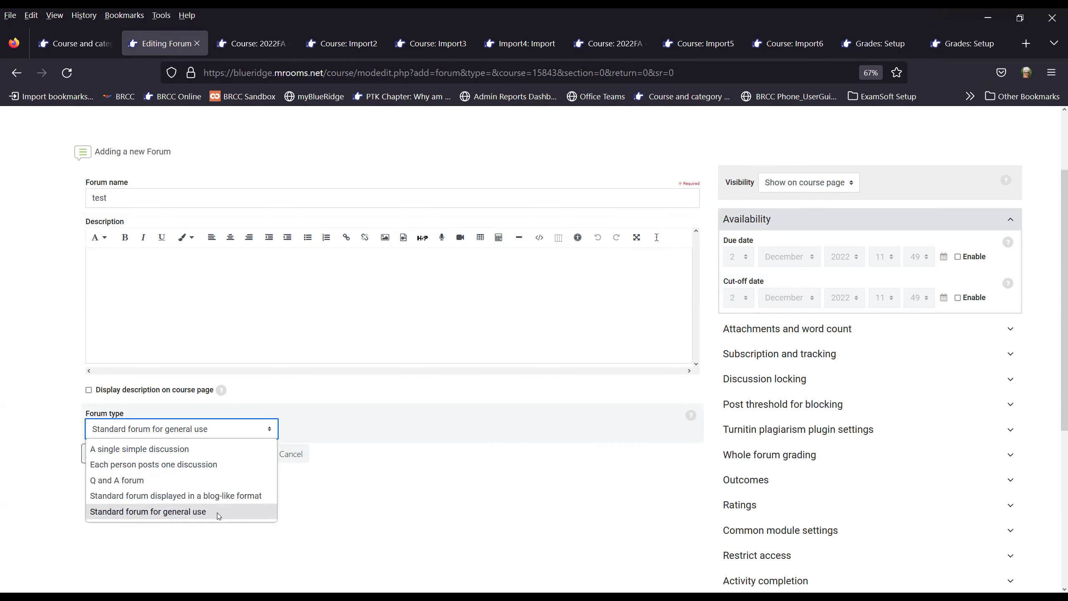
pyautogui.click(128, 481)
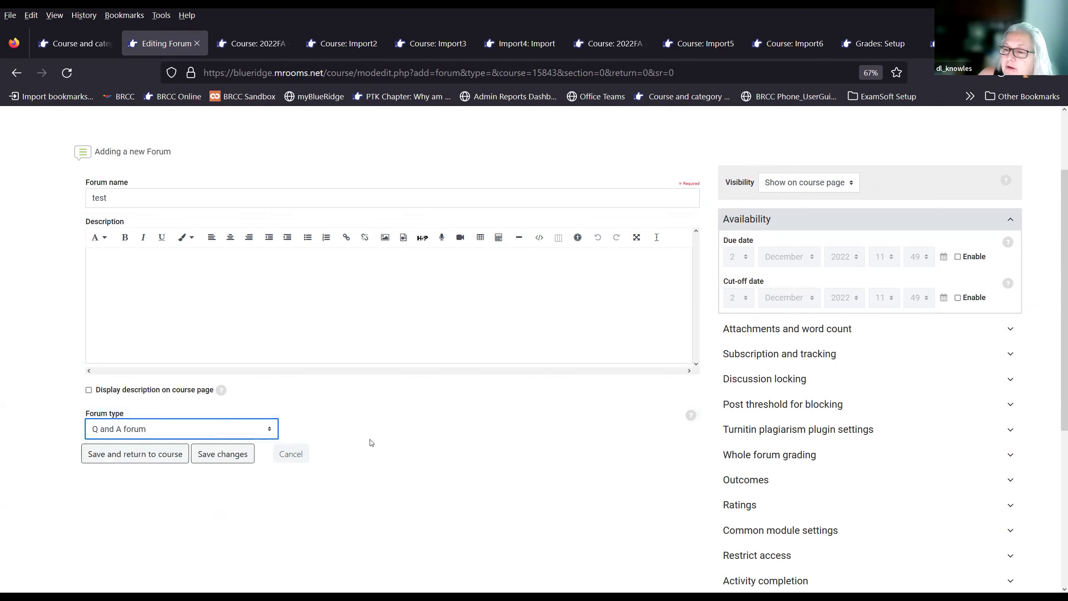
# Step: Enable the forum's due date and set it to 4 December 2022 at 23:59
pyautogui.click(959, 257)
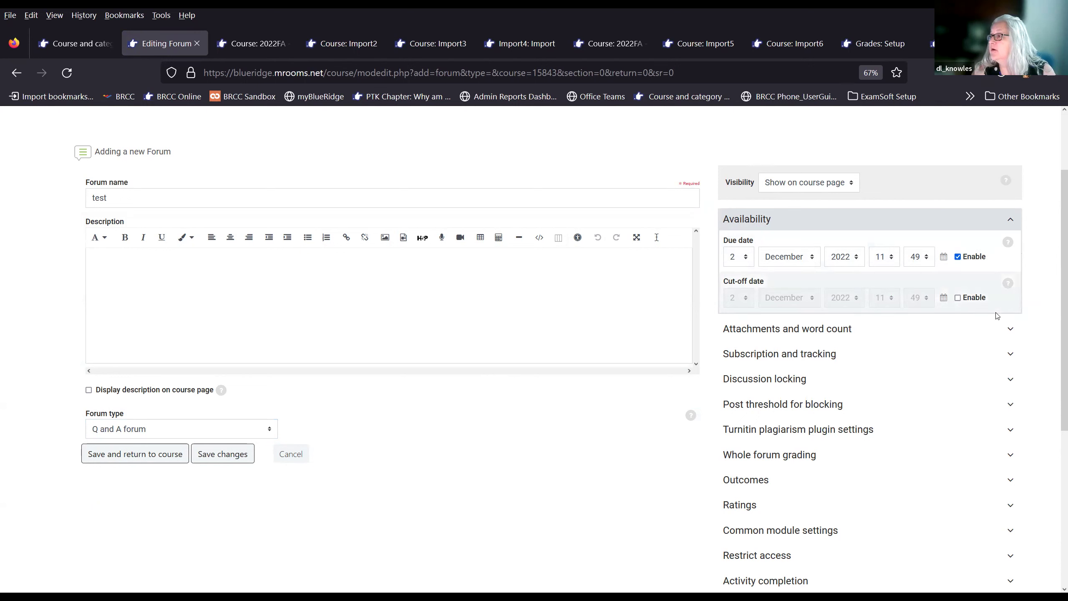
pyautogui.click(745, 255)
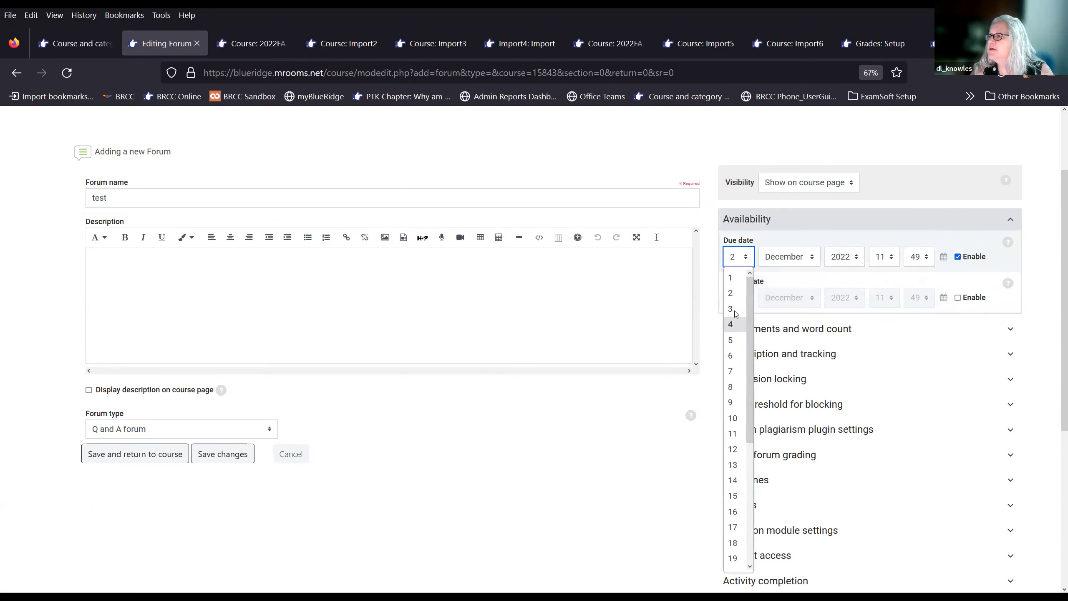
pyautogui.click(733, 324)
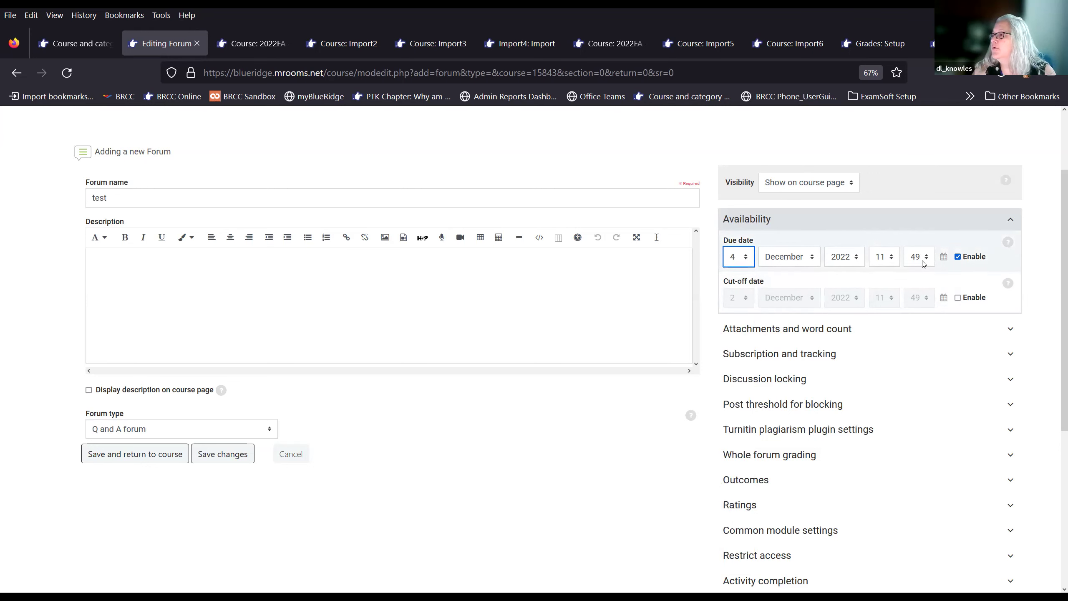
pyautogui.click(887, 260)
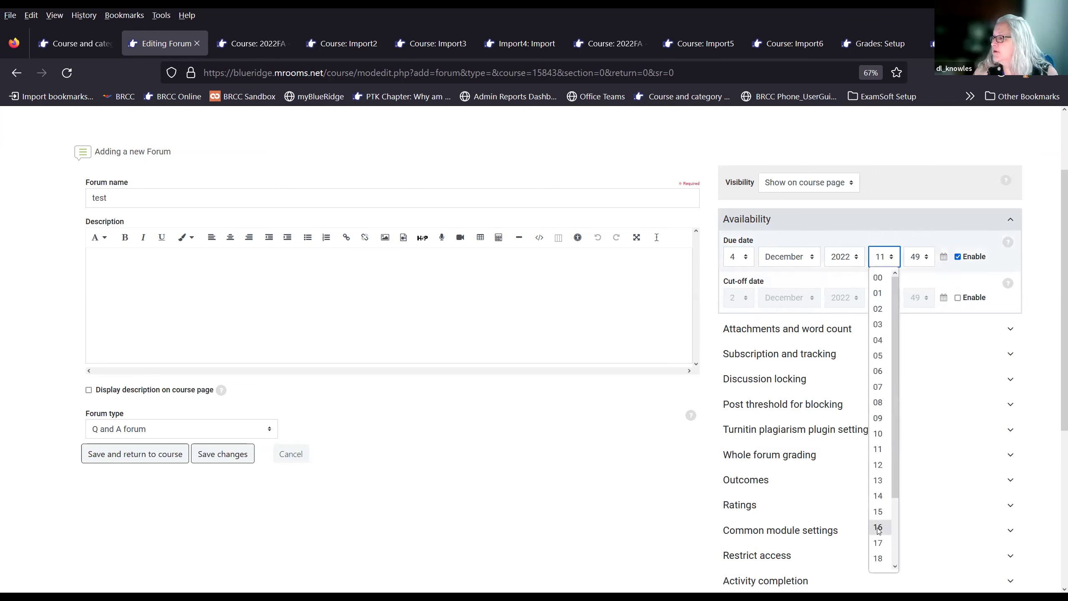
pyautogui.click(885, 562)
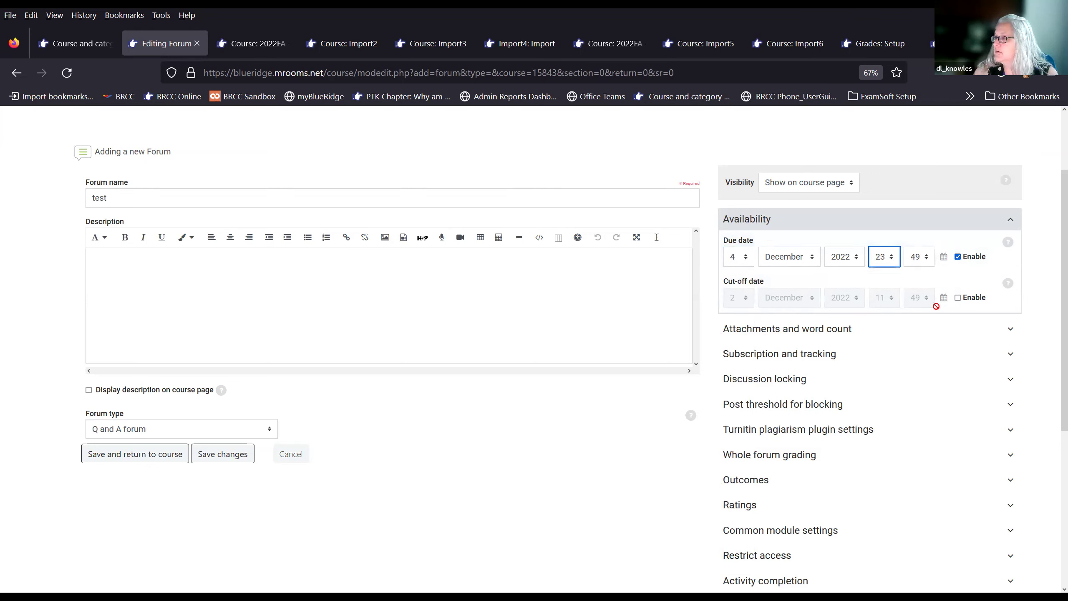
pyautogui.click(928, 260)
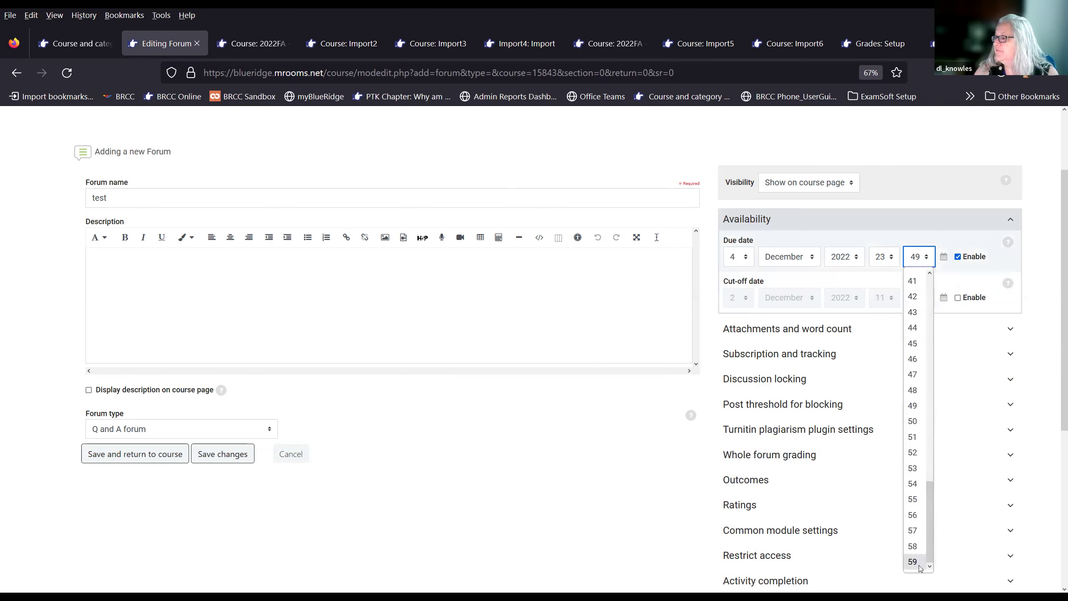
pyautogui.click(921, 563)
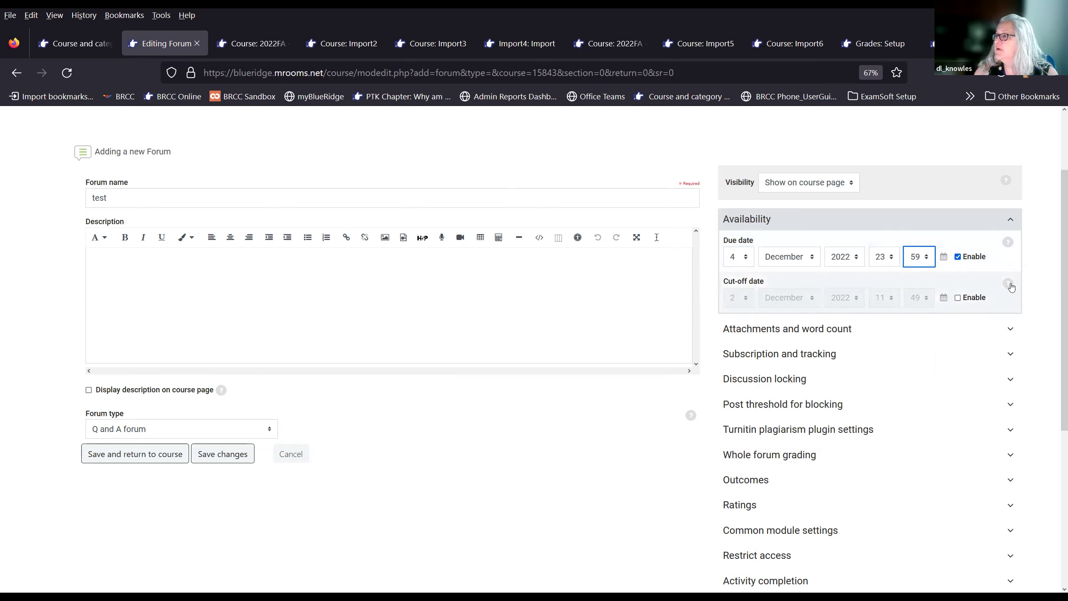
# Step: Enable the forum's cut-off date and set it to 4 December 2022 at 23:59
pyautogui.click(960, 299)
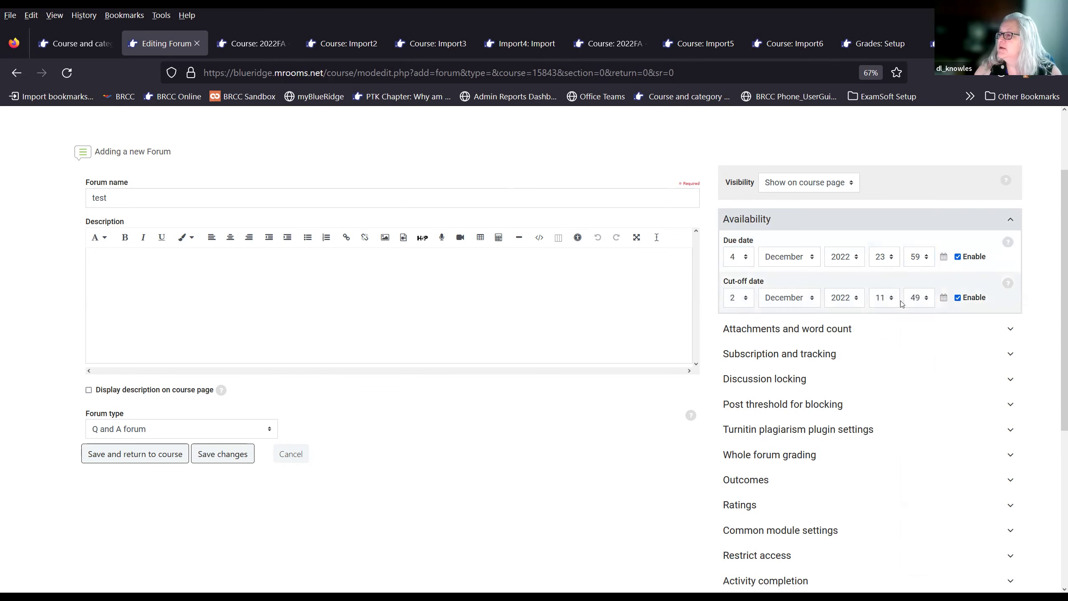
pyautogui.click(748, 302)
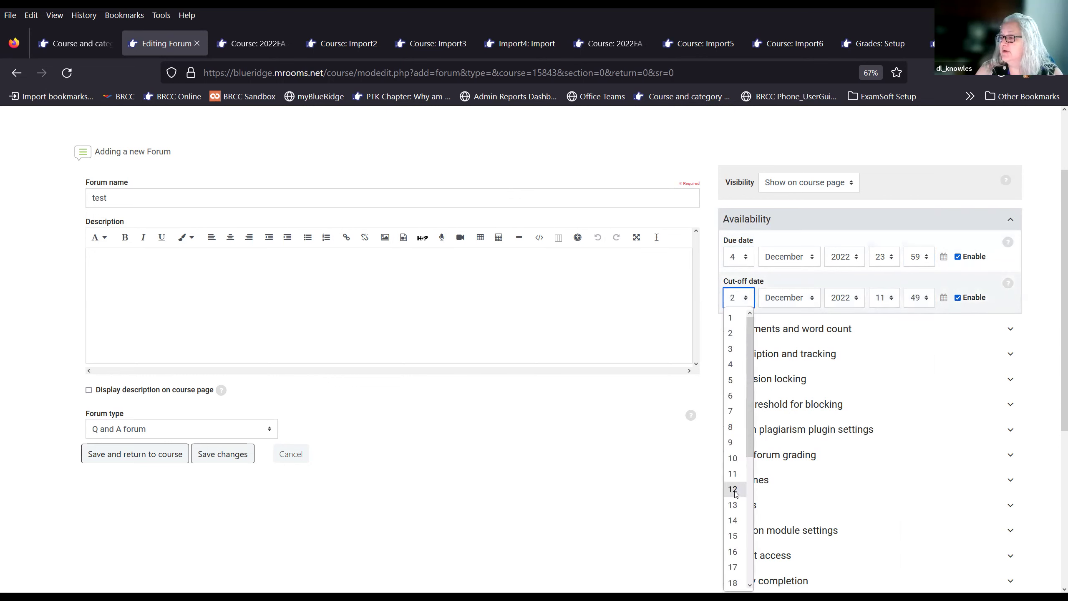
pyautogui.click(741, 370)
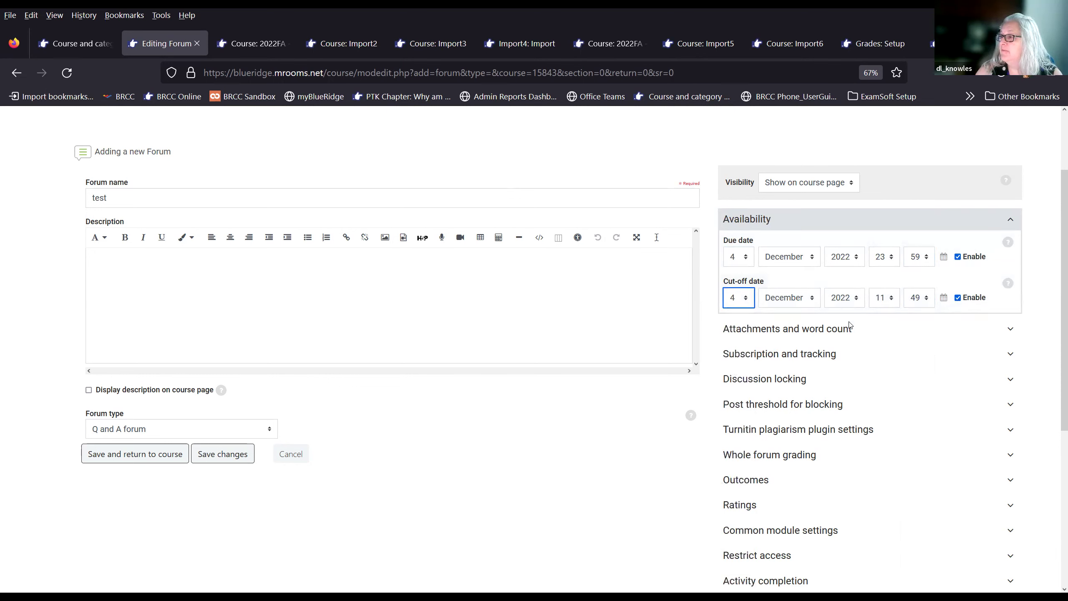
pyautogui.click(891, 298)
pyautogui.click(896, 497)
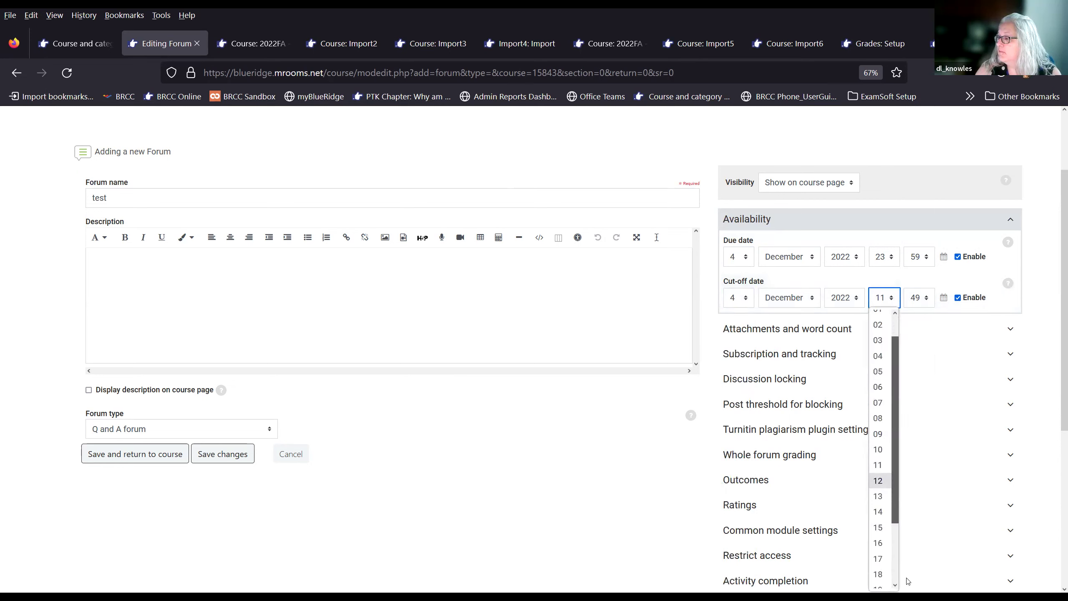
pyautogui.click(878, 581)
pyautogui.click(919, 297)
pyautogui.scroll(-3, 908, 454)
pyautogui.click(913, 581)
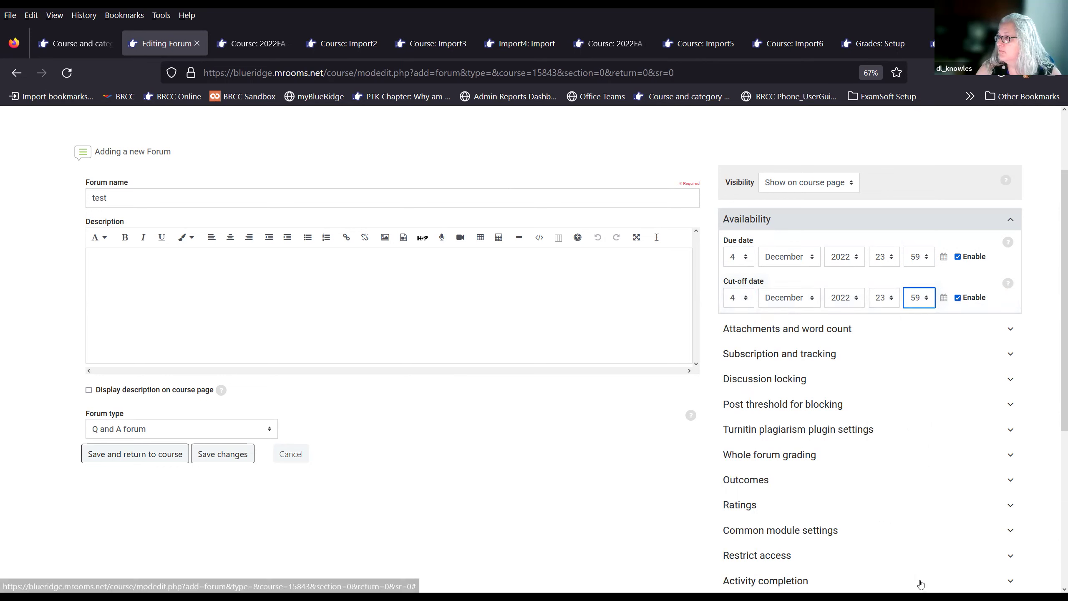
pyautogui.click(1045, 500)
pyautogui.hotkey('ctrl', 'a')
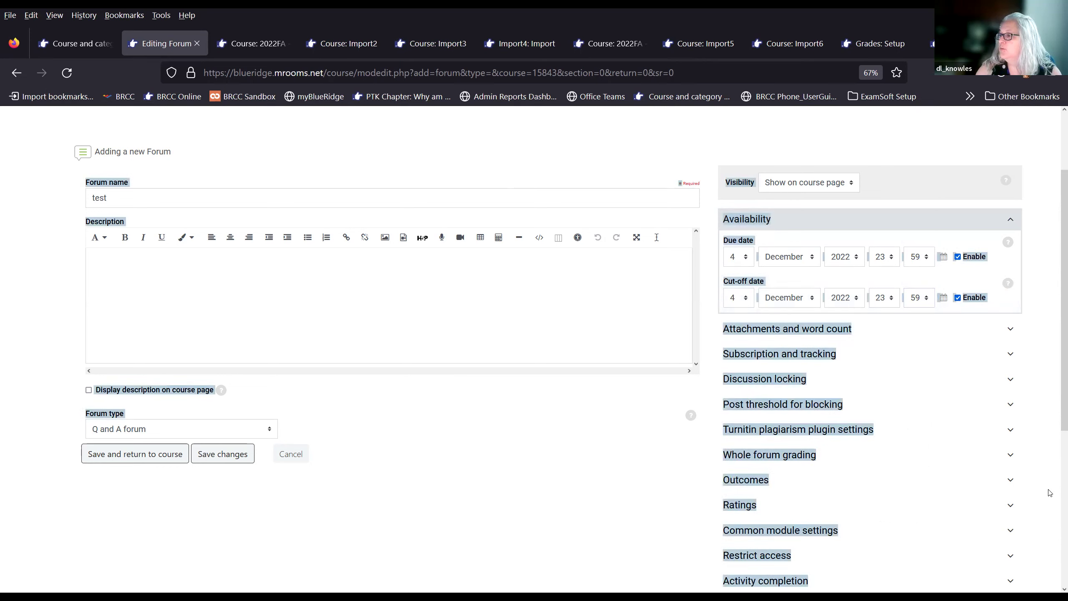
pyautogui.click(1049, 489)
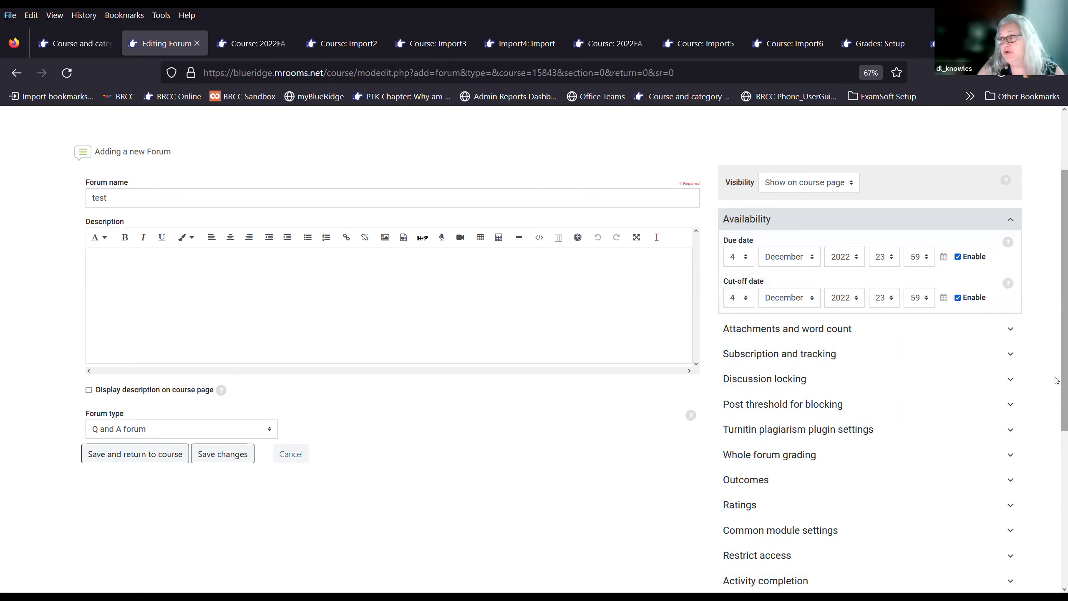
pyautogui.scroll(-1, 1046, 442)
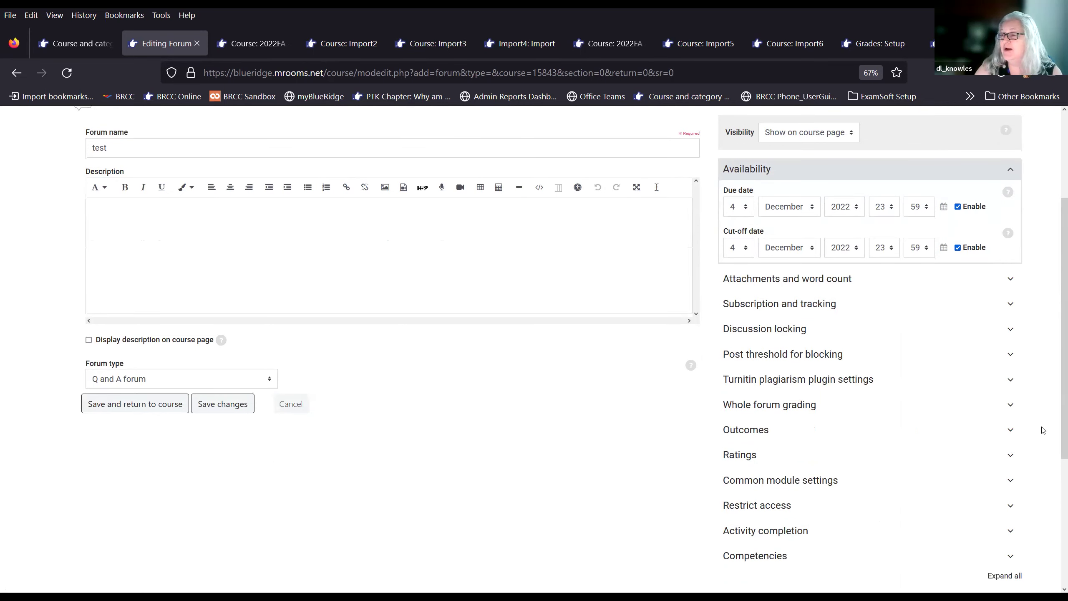
pyautogui.scroll(2, 1043, 430)
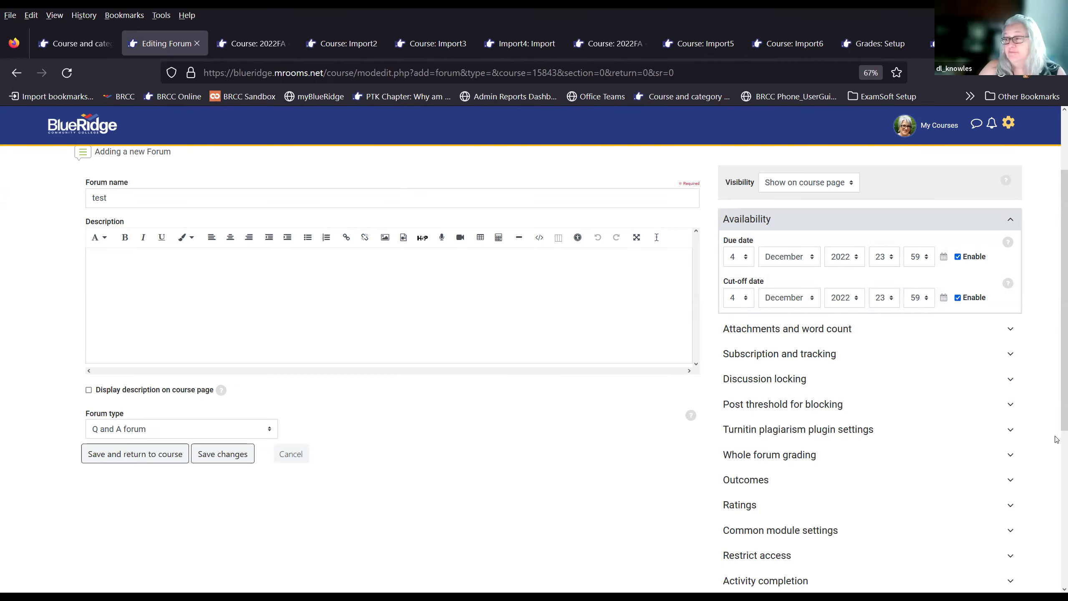
# Step: Enable the forum's expected completion date in the Activity completion settings and set it to 4 December 2022 at 23:59
pyautogui.tripleClick(1056, 464)
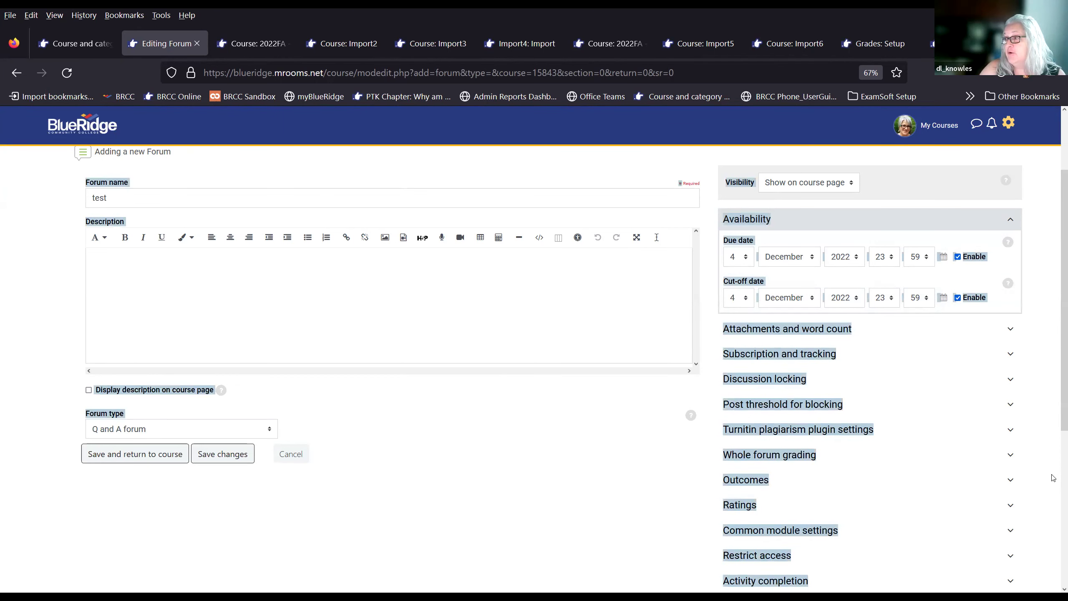
pyautogui.click(1048, 478)
pyautogui.scroll(-3, 1047, 478)
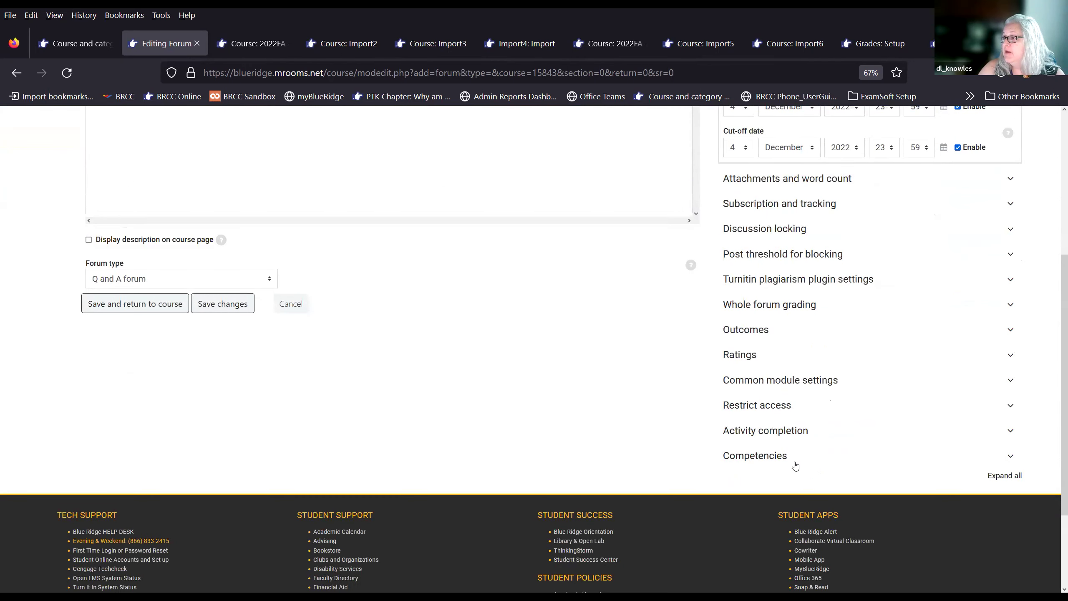
pyautogui.click(789, 441)
pyautogui.scroll(-4, 684, 471)
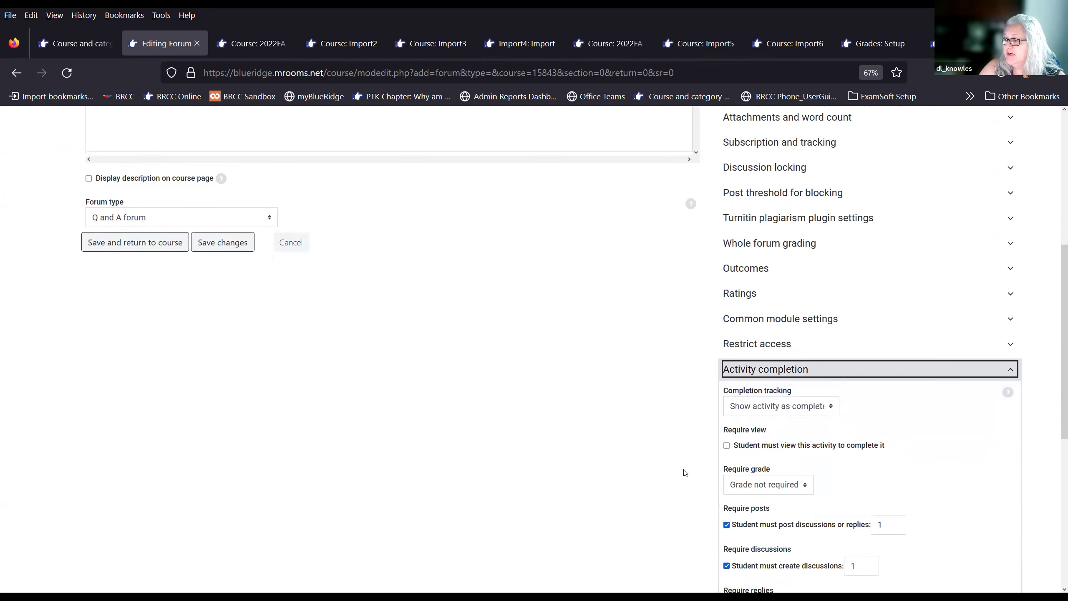
pyautogui.scroll(-2, 684, 472)
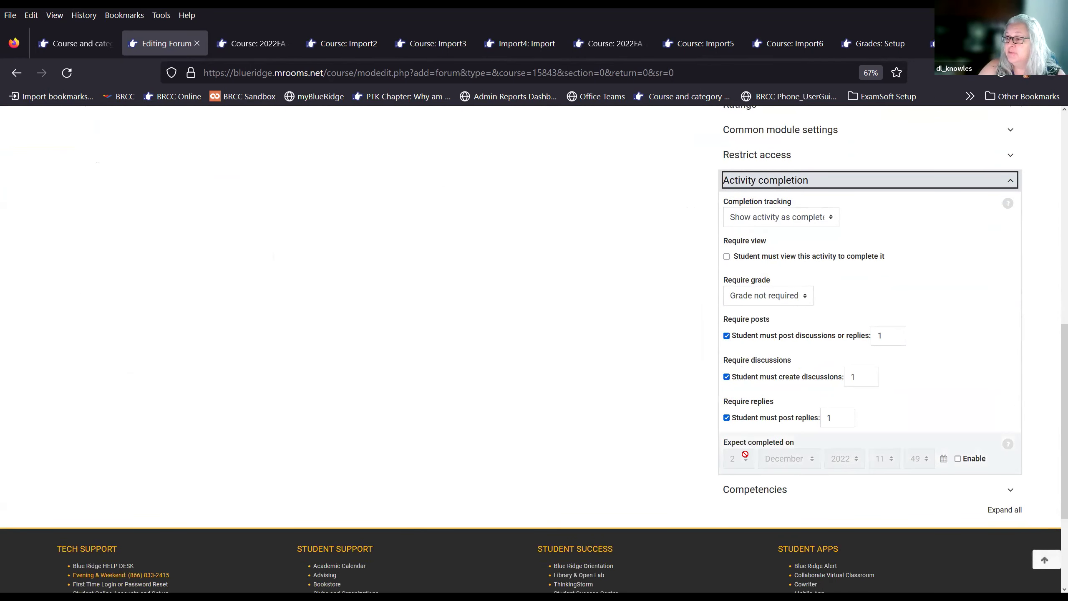
pyautogui.click(957, 458)
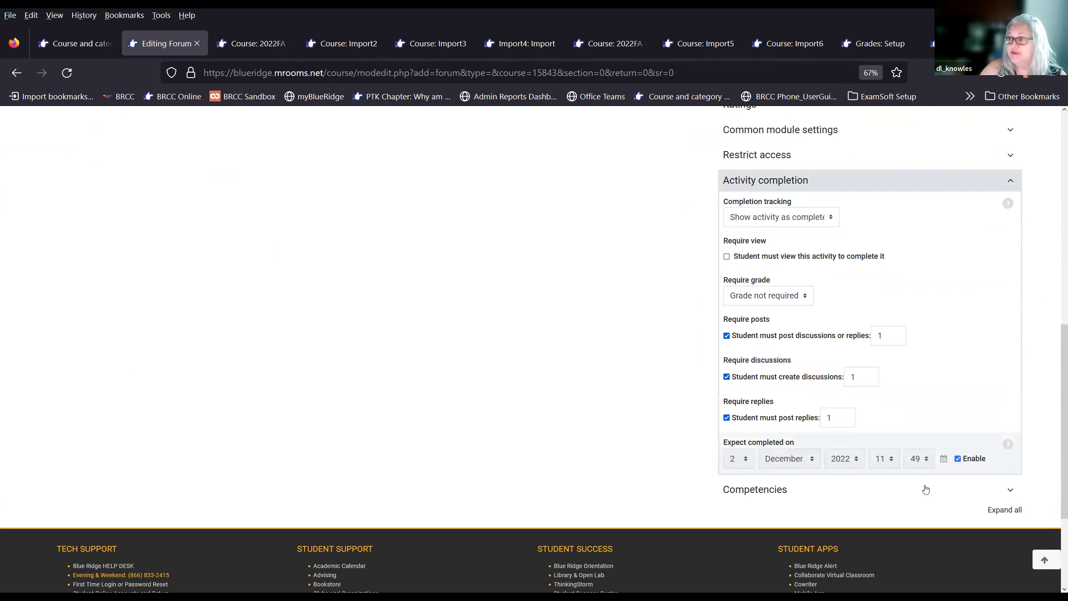
pyautogui.click(750, 464)
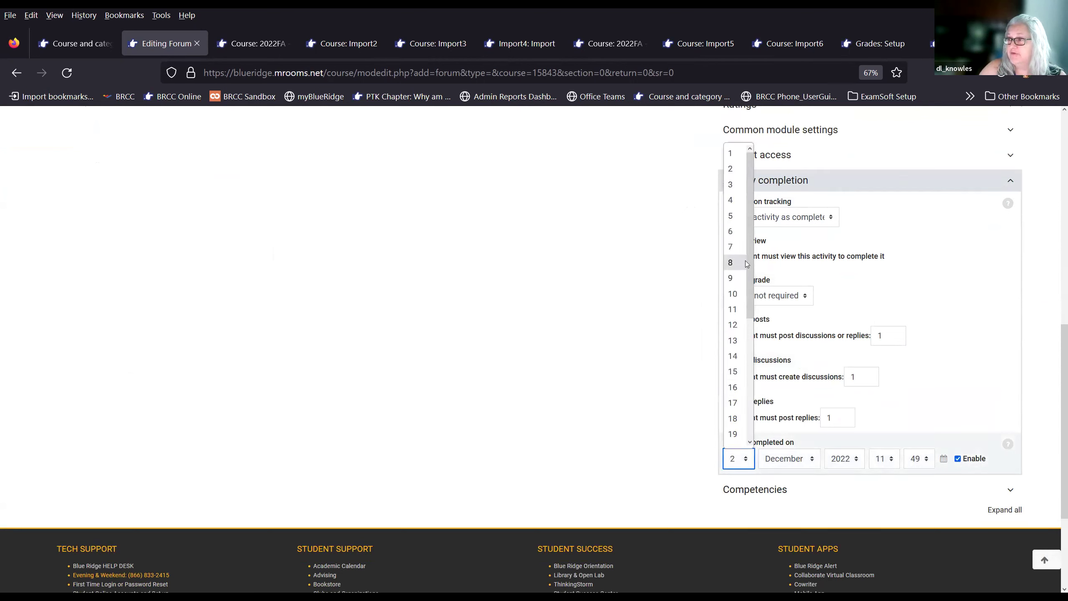
pyautogui.click(734, 200)
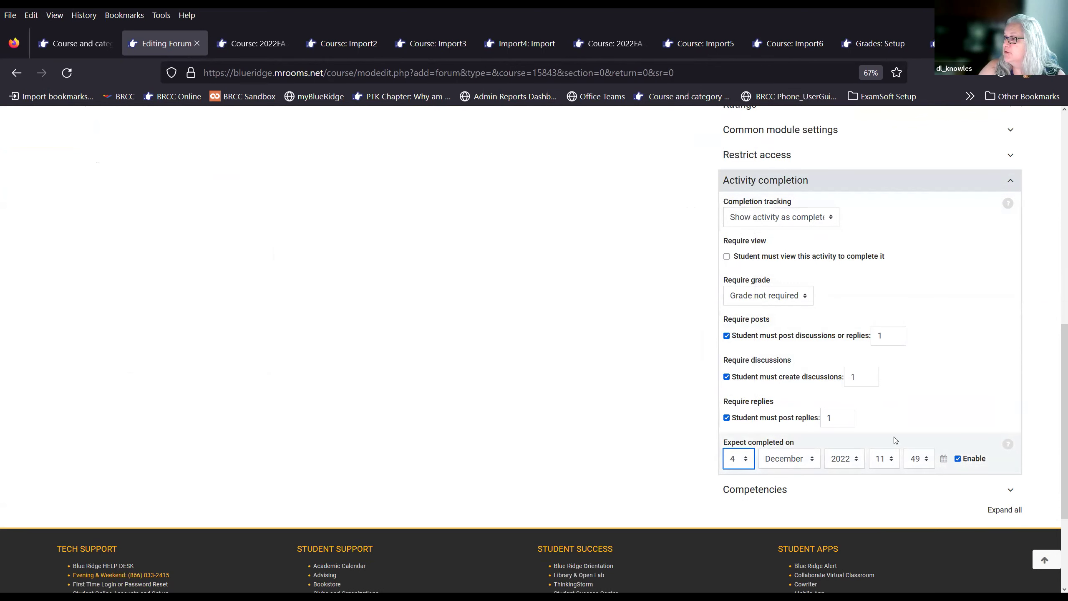
pyautogui.click(885, 458)
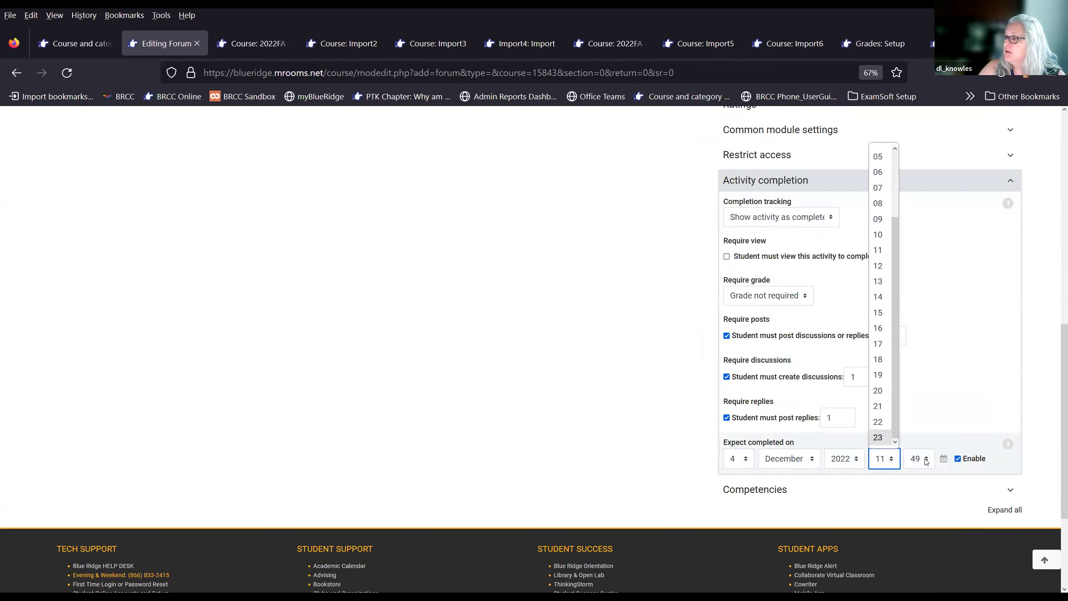
pyautogui.click(919, 459)
pyautogui.scroll(-2, 912, 379)
pyautogui.click(912, 437)
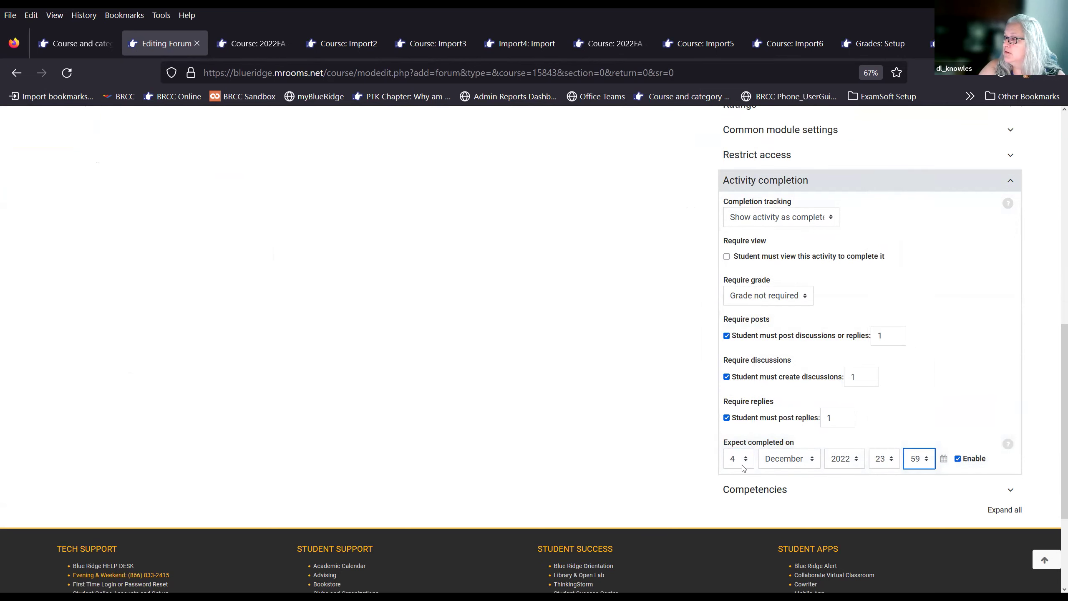
# Step: Enter "testing" as the forum's description and save the forum, returning to the course
pyautogui.scroll(10, 643, 471)
pyautogui.click(286, 337)
pyautogui.scroll(3, 189, 387)
pyautogui.write('testing')
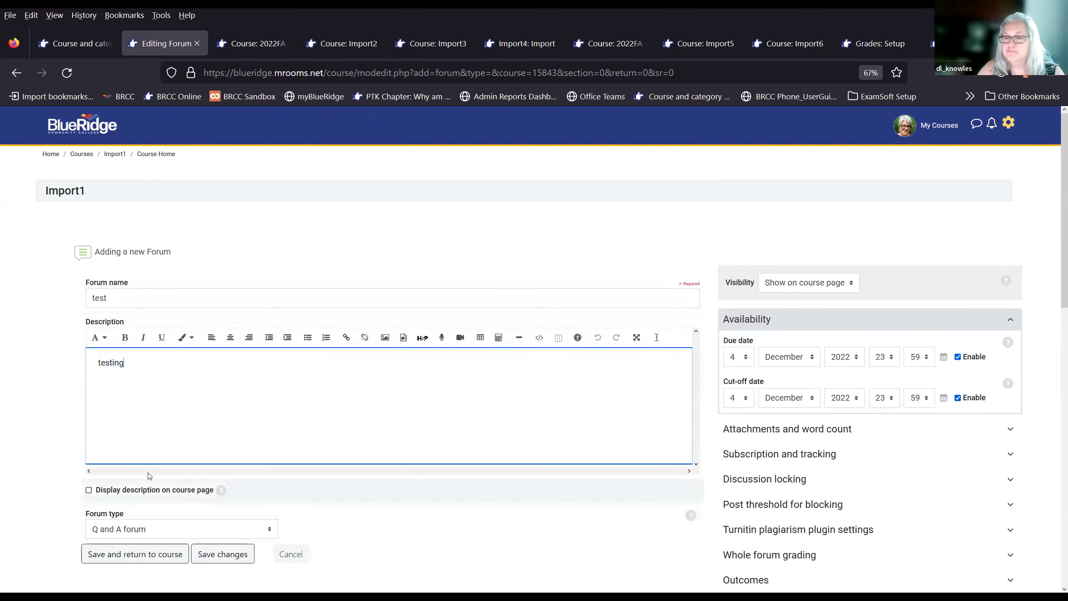
pyautogui.click(151, 561)
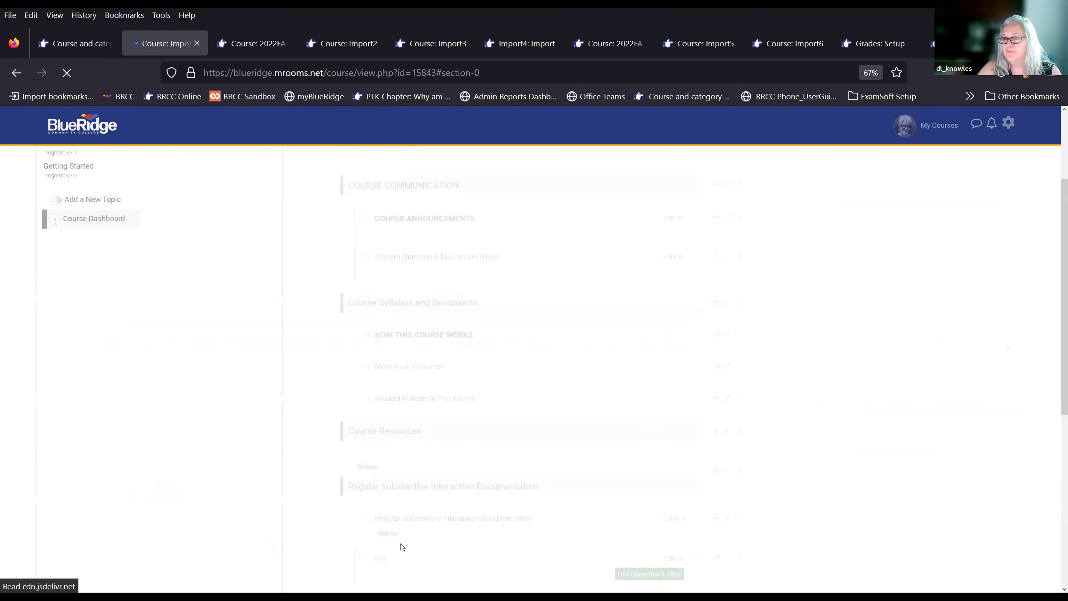
# Step: Open the test forum and post a new question with the subject "Testing" and the message "test question"
pyautogui.scroll(-5, 538, 425)
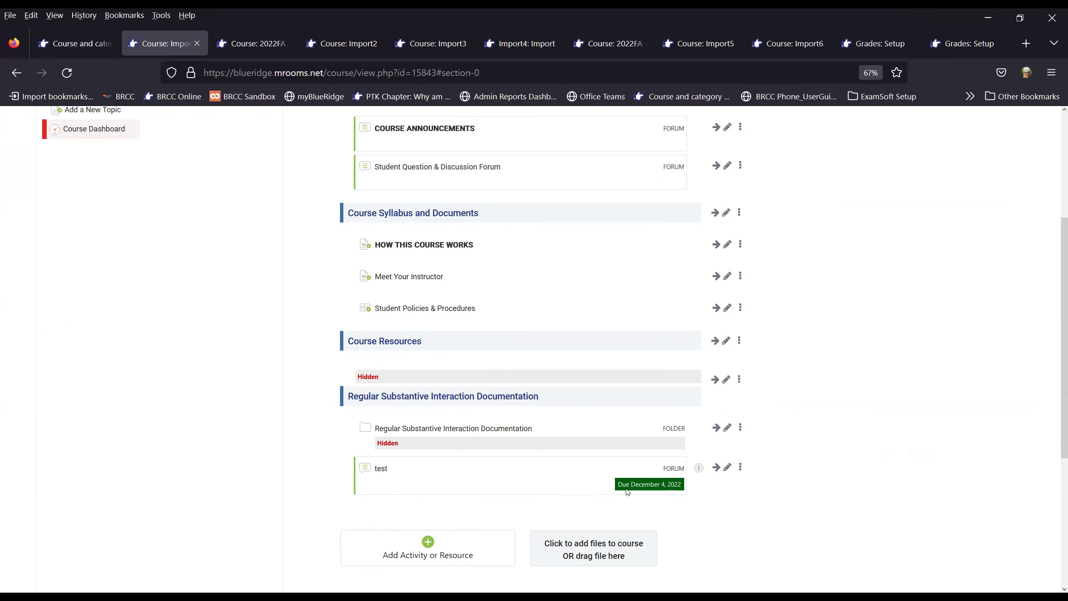
pyautogui.click(382, 469)
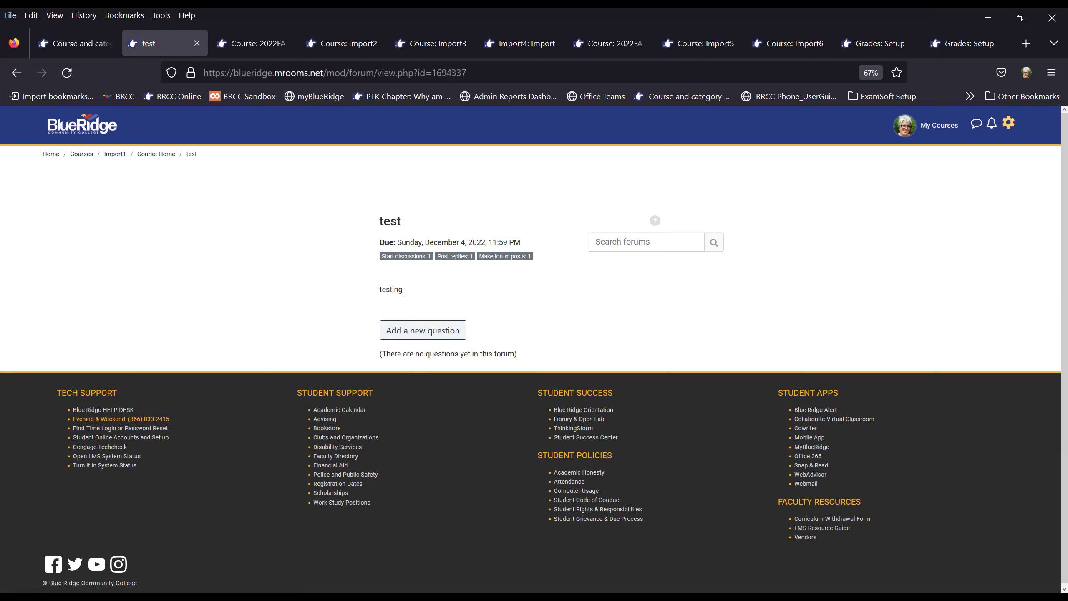
pyautogui.click(417, 339)
pyautogui.click(453, 382)
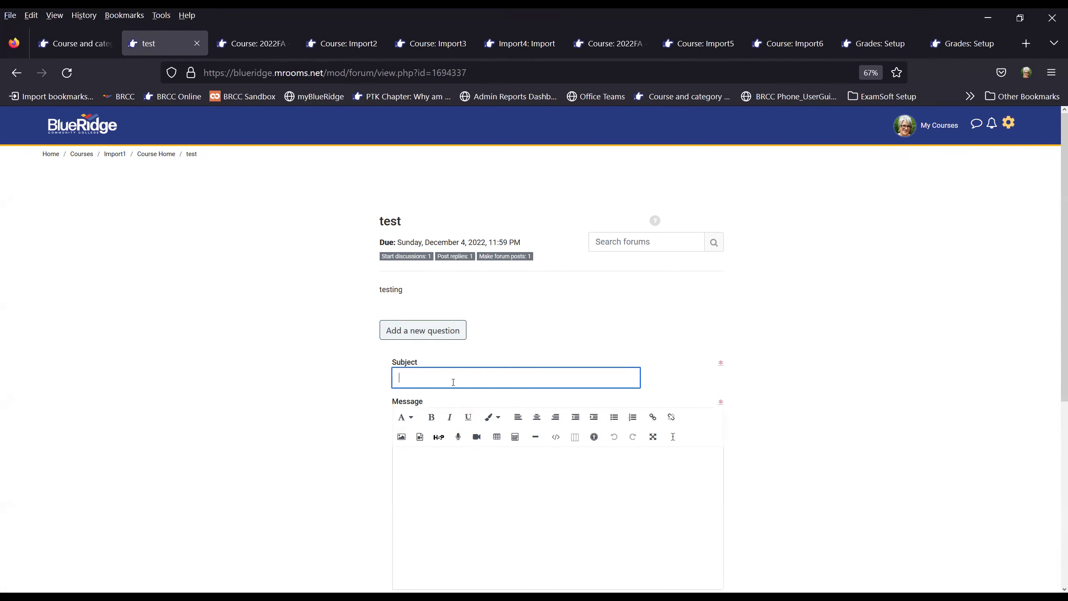
pyautogui.write('Testing')
pyautogui.click(451, 455)
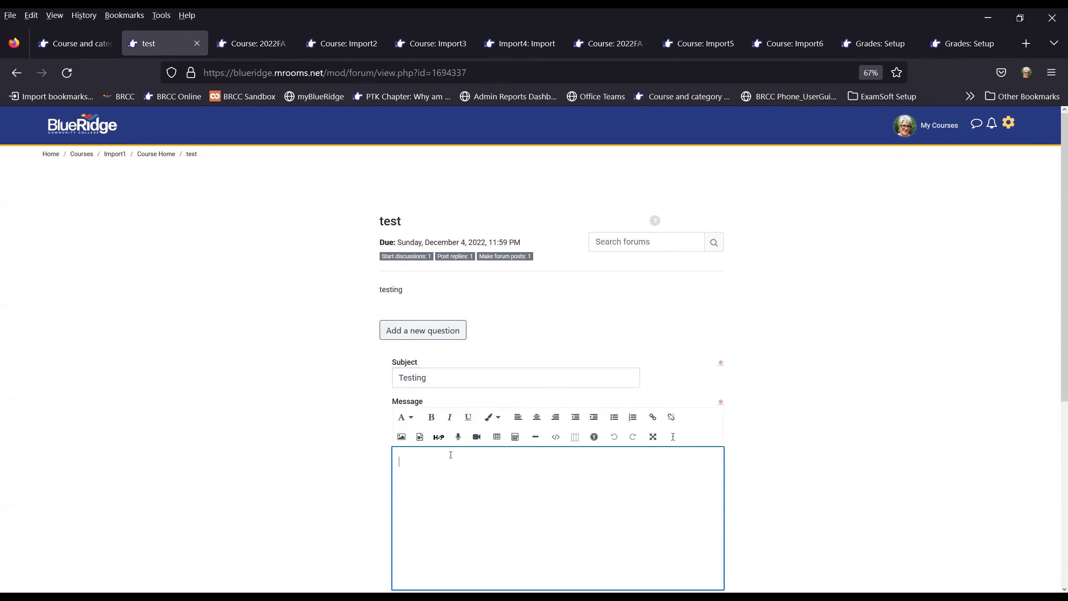
pyautogui.write('test question')
pyautogui.scroll(-5, 459, 446)
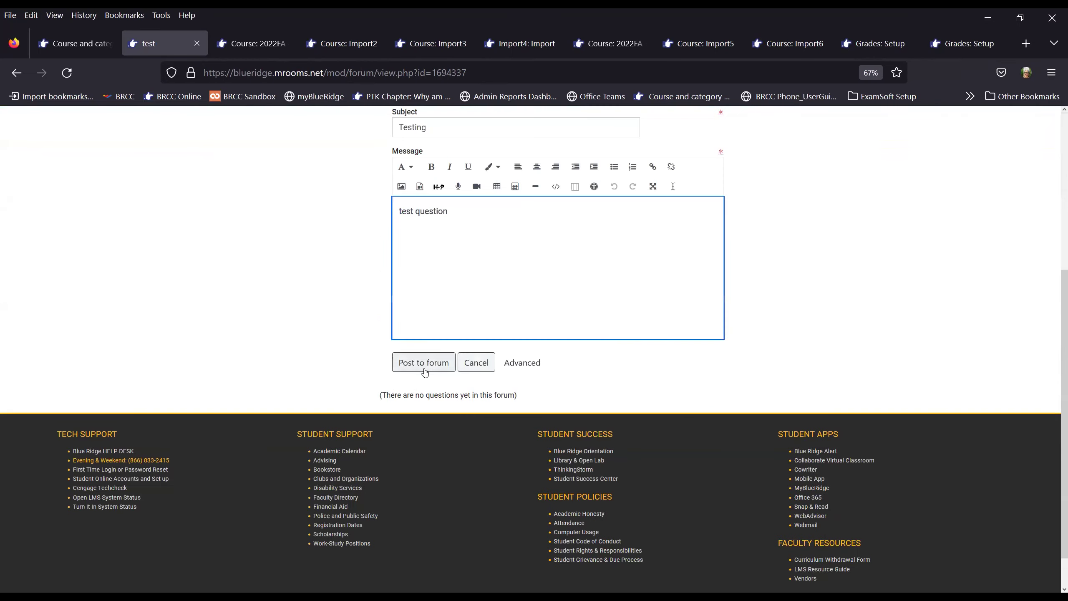
pyautogui.click(435, 372)
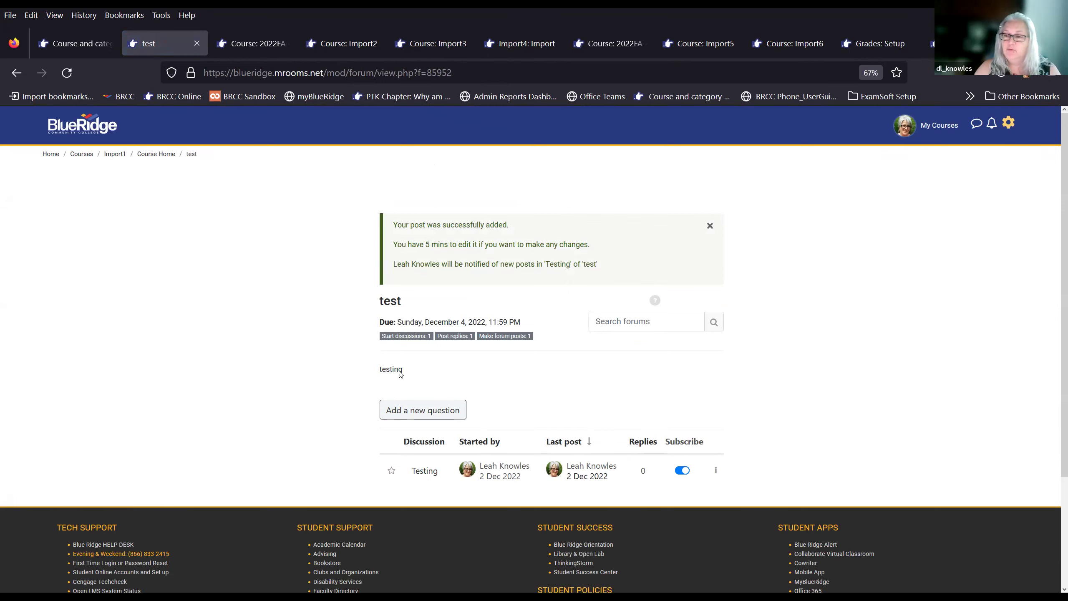
# Step: Highlight the test forum's description text and open the Testing discussion to view its post
pyautogui.moveTo(407, 373); pyautogui.dragTo(377, 370)
pyautogui.moveTo(478, 384); pyautogui.dragTo(378, 370)
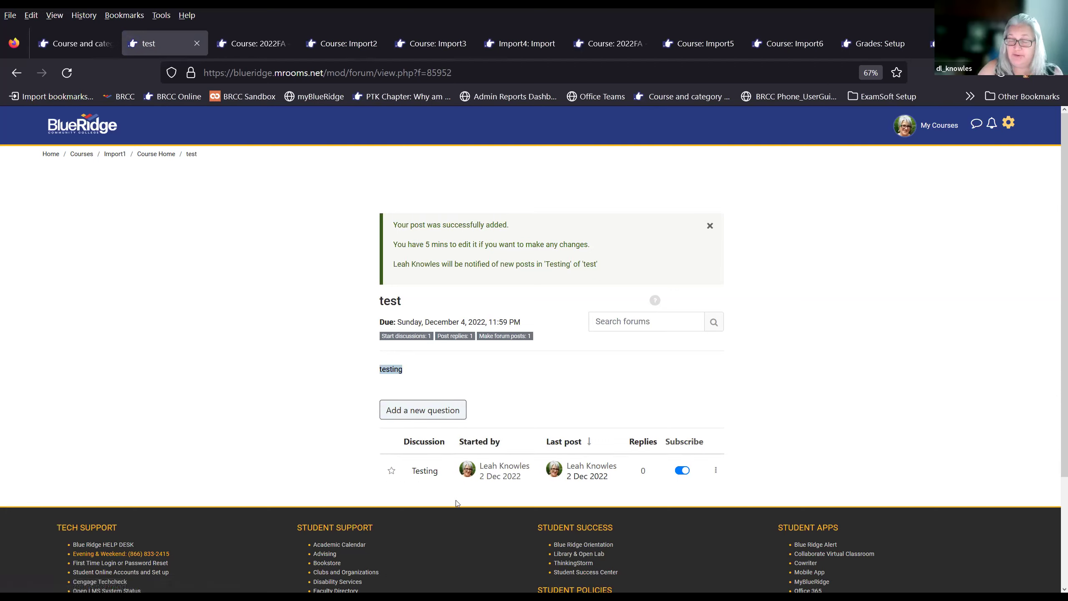
pyautogui.click(425, 471)
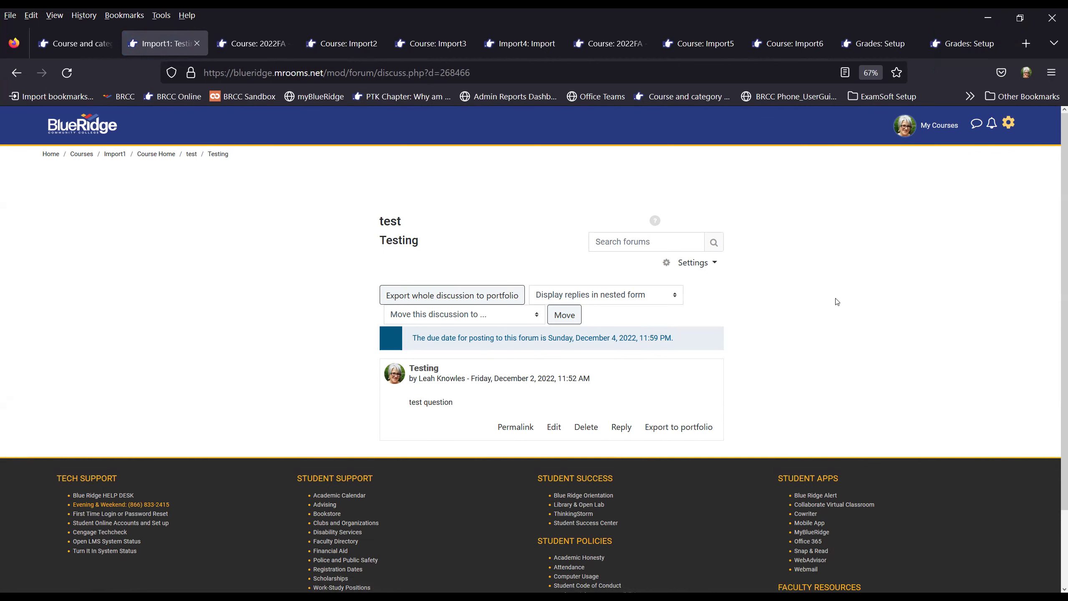
# Step: Return to the Import1 course home page and open the Student Question & Discussion Forum to compare it
pyautogui.click(158, 154)
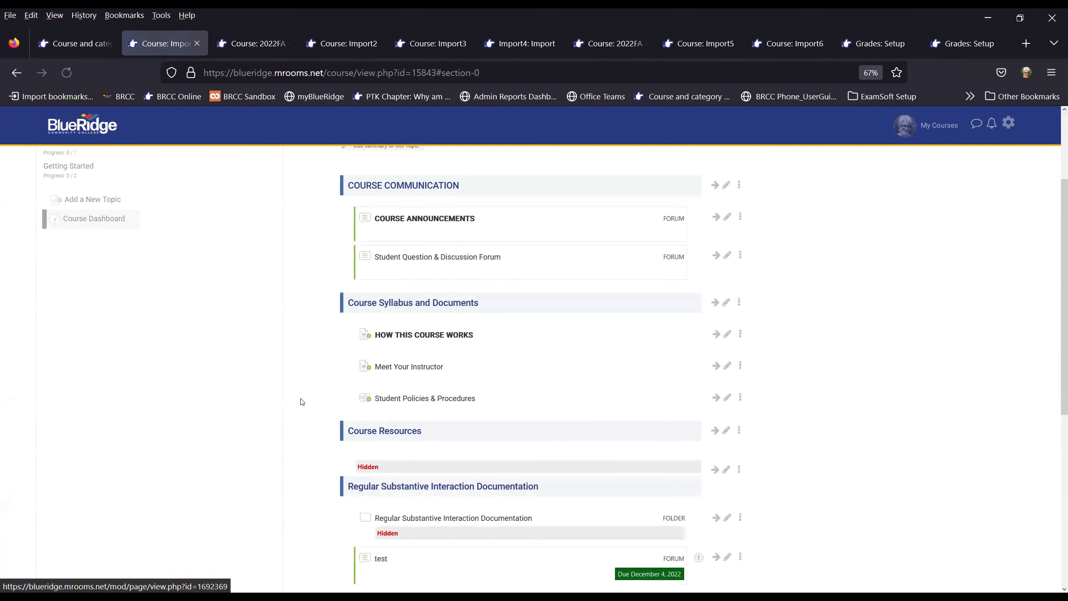
pyautogui.scroll(-10, 300, 400)
pyautogui.scroll(10, 312, 349)
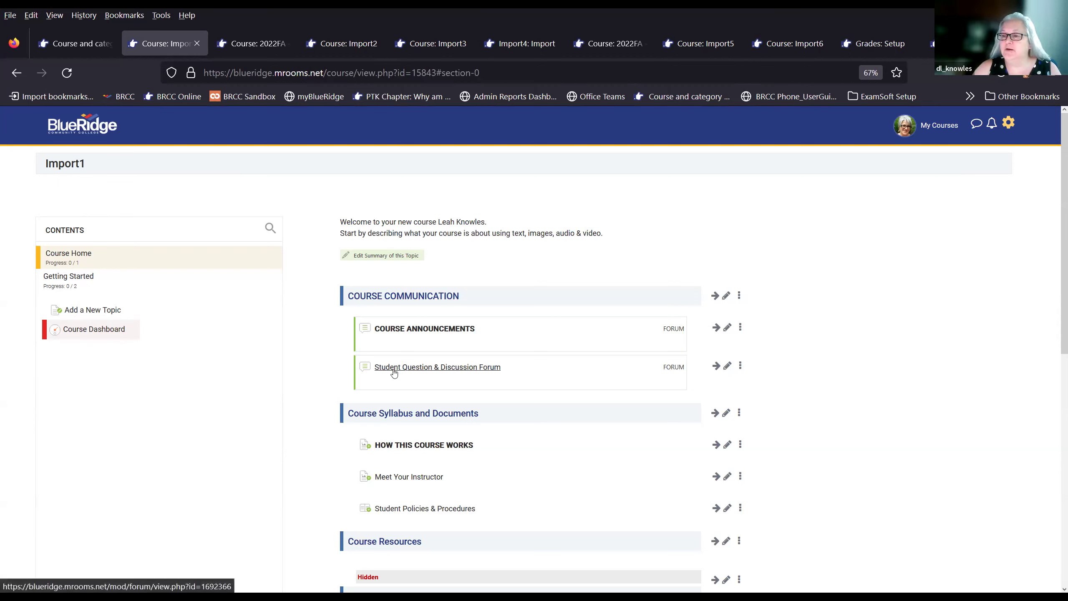
pyautogui.click(435, 370)
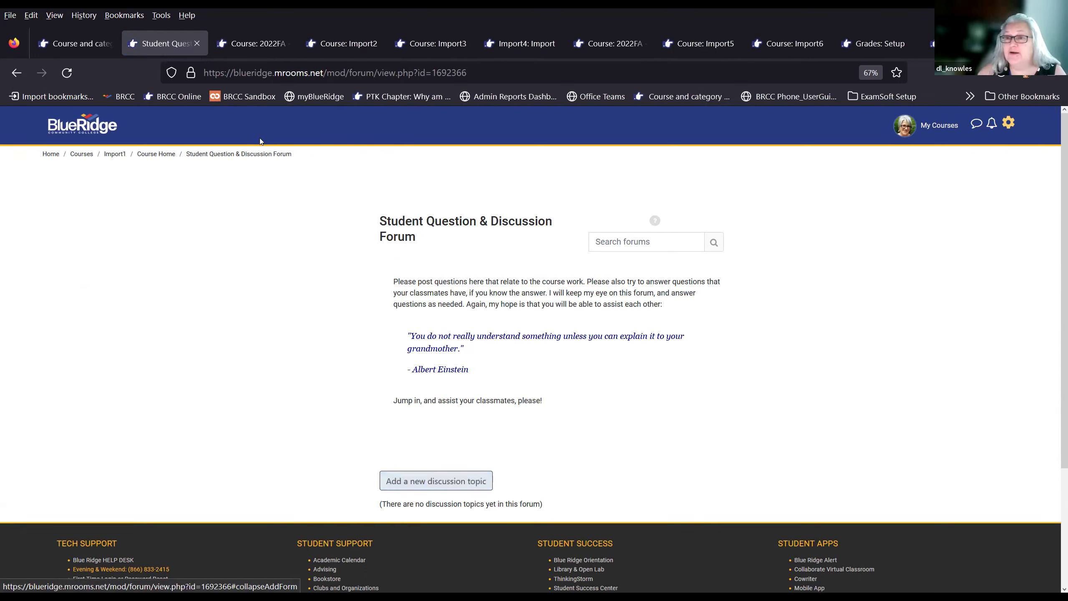
# Step: Go back to the course home page, open the test forum's settings for editing, and show the forum type choices
pyautogui.click(156, 154)
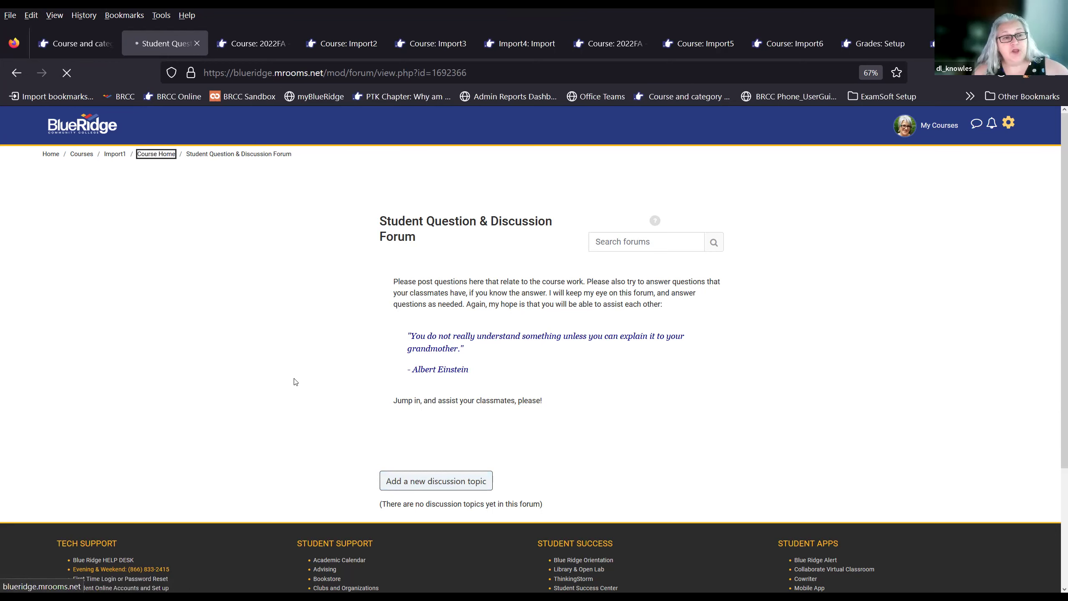
pyautogui.scroll(-2, 332, 422)
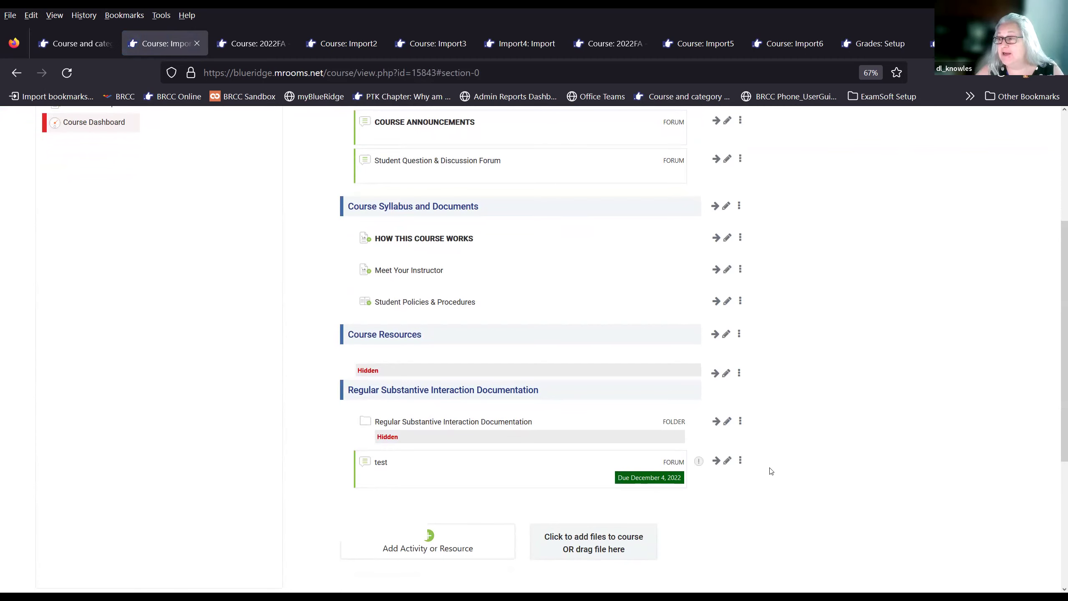
pyautogui.click(728, 461)
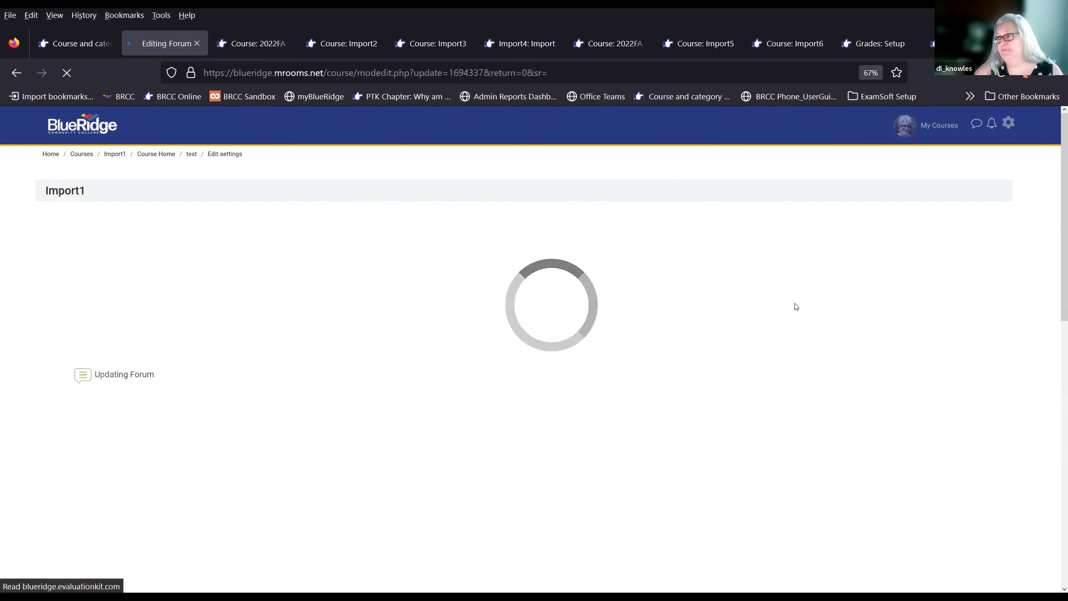
pyautogui.scroll(-5, 710, 388)
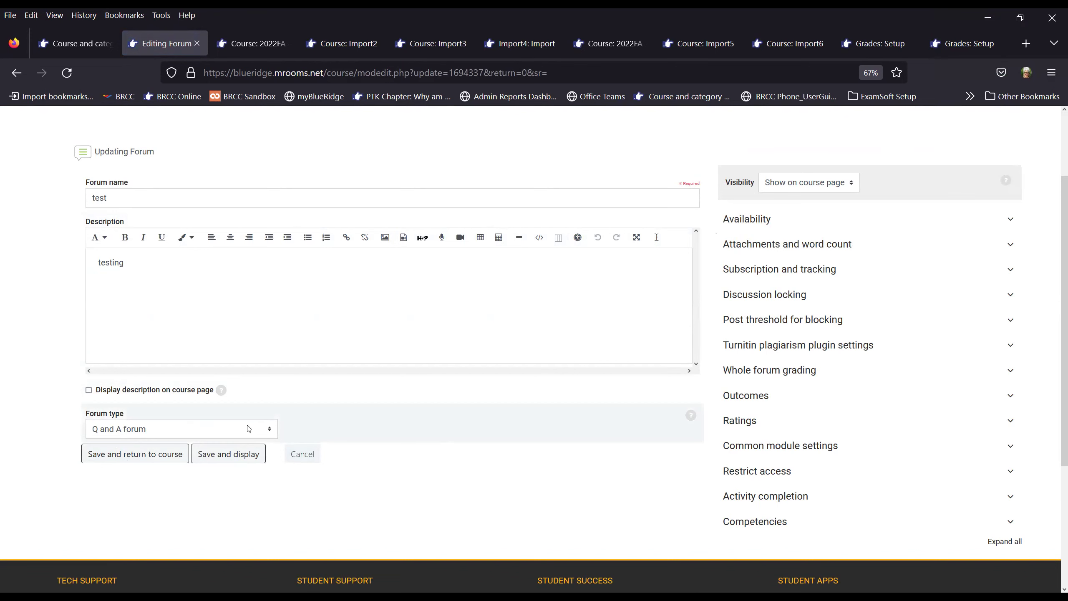
pyautogui.click(267, 430)
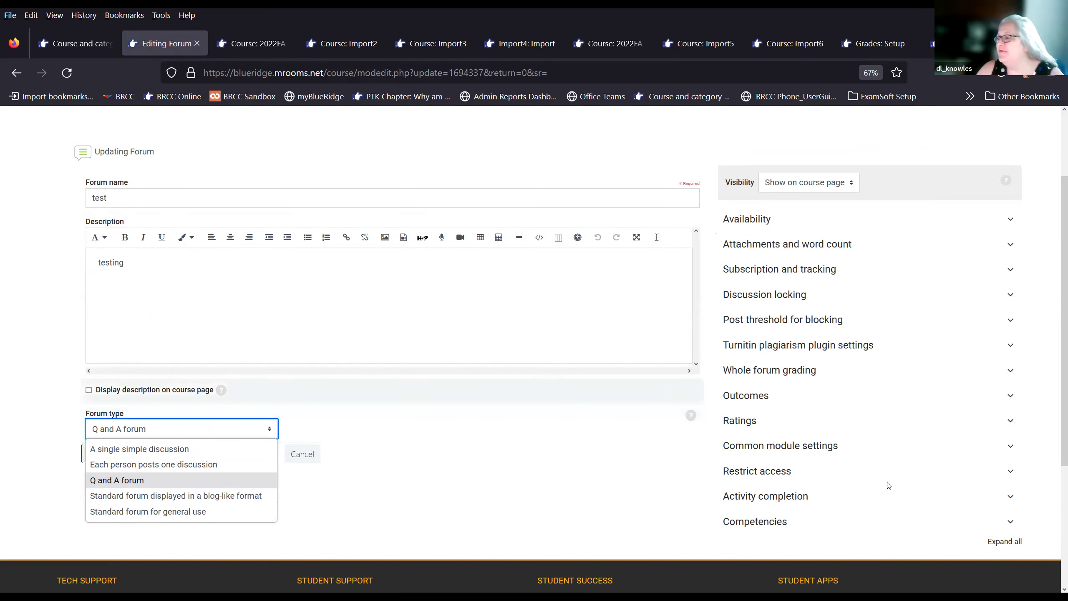
# Step: Expand all of the forum's settings sections and examine them, including grading, ratings, restrict access and Activity completion
pyautogui.click(1016, 543)
pyautogui.scroll(-10, 883, 462)
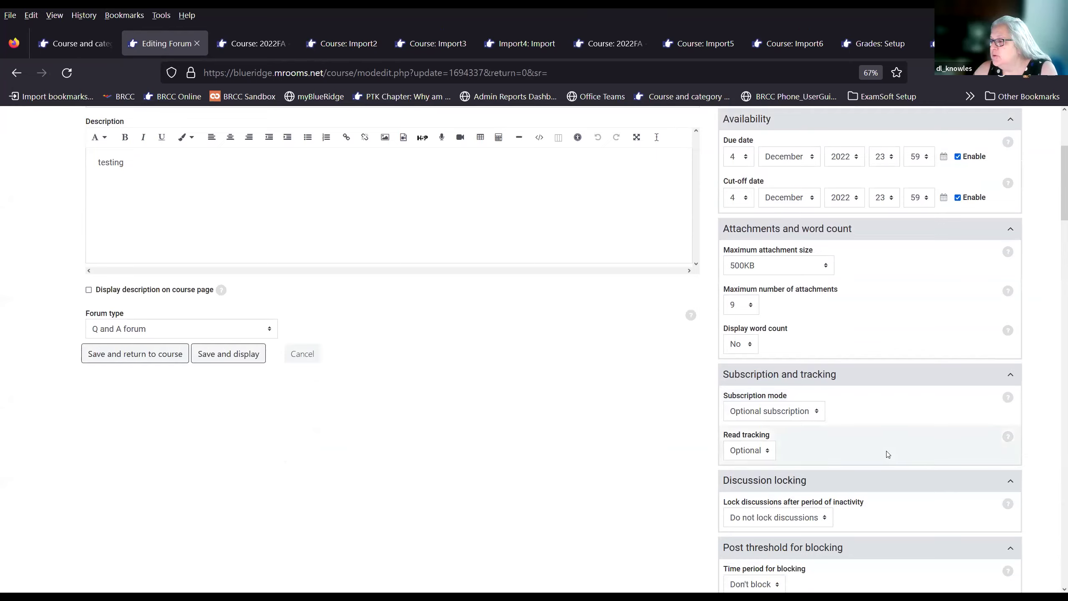
pyautogui.scroll(-10, 867, 521)
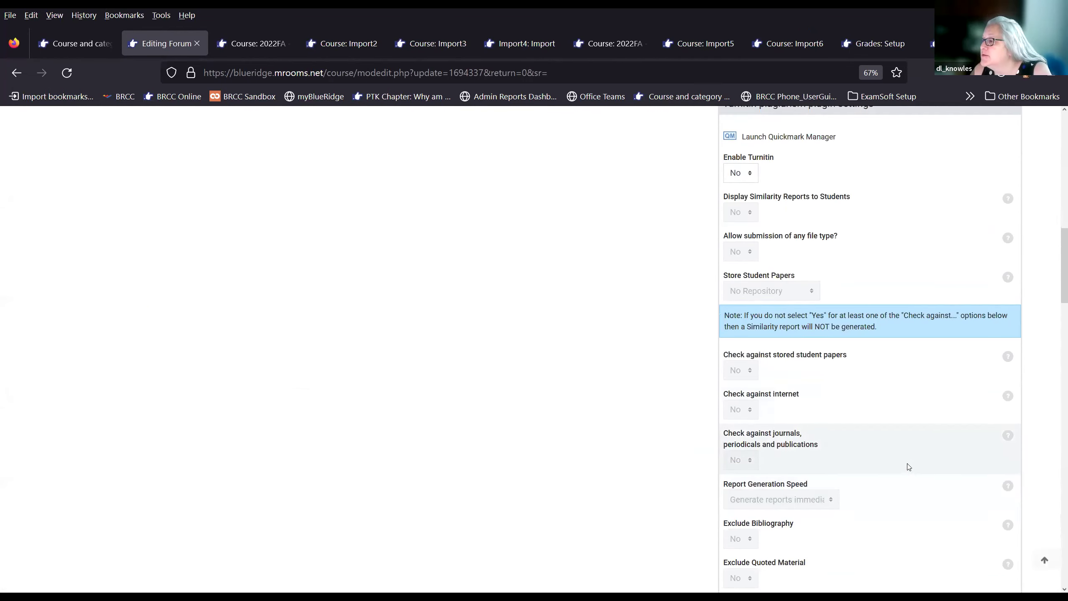
pyautogui.scroll(-15, 883, 488)
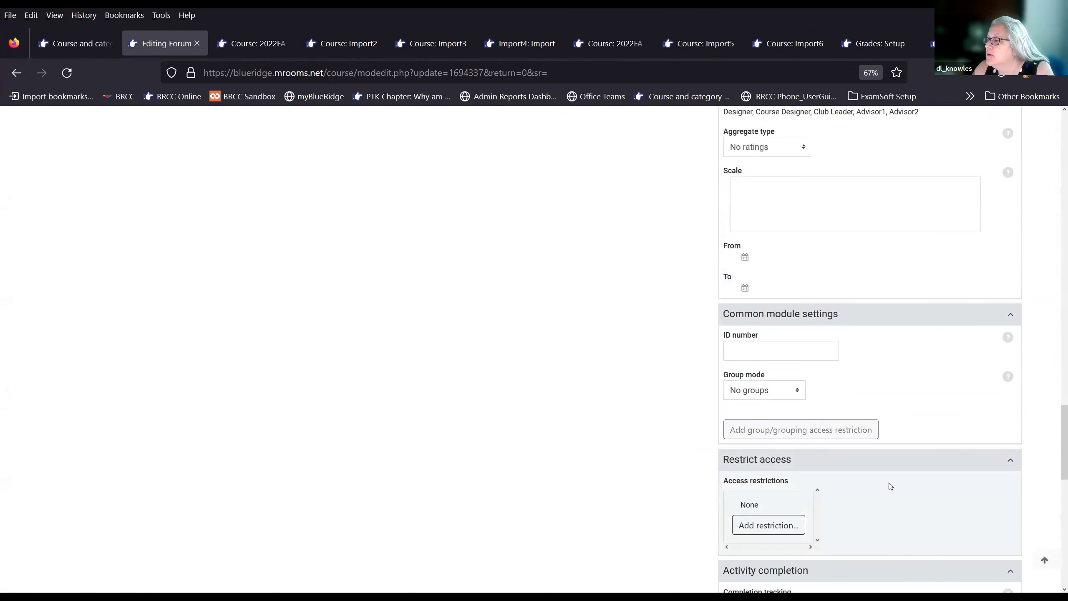
pyautogui.scroll(2, 910, 492)
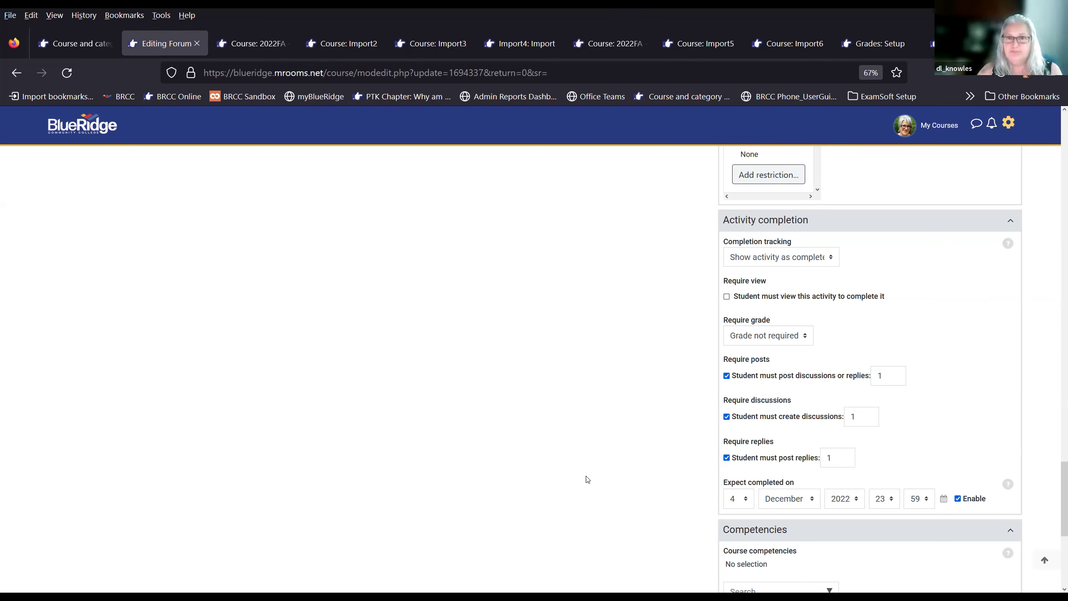
pyautogui.scroll(3, 650, 419)
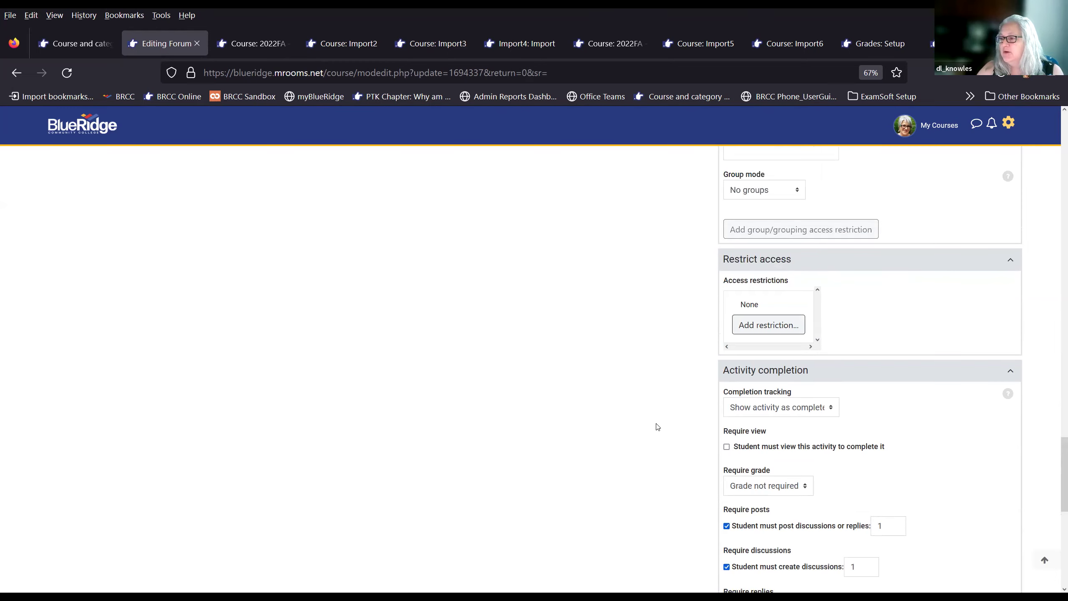
pyautogui.scroll(-2, 657, 433)
pyautogui.scroll(-2, 654, 445)
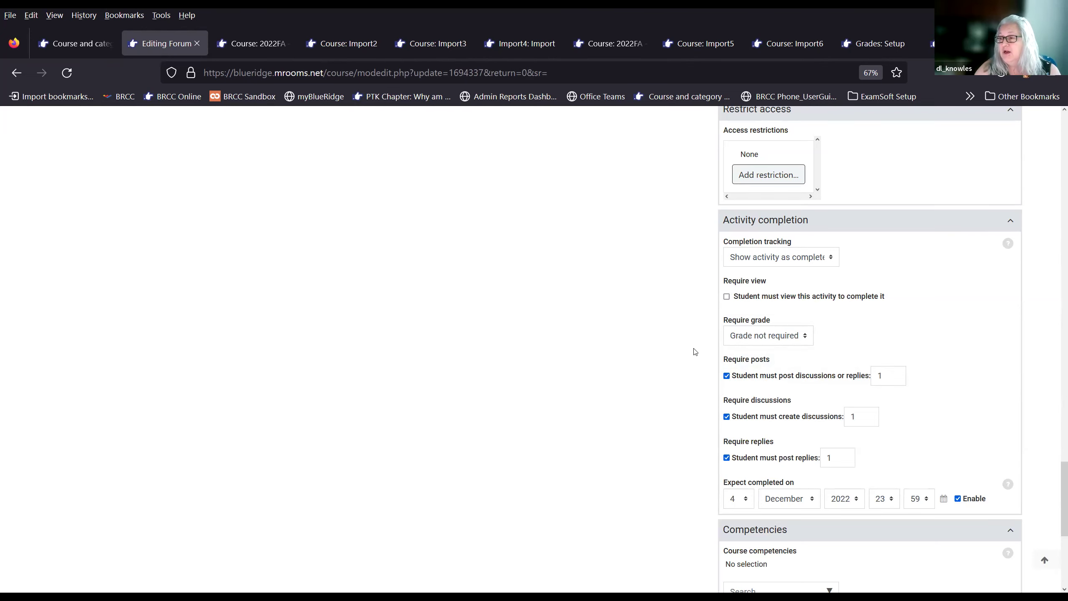
pyautogui.scroll(5, 580, 374)
pyautogui.scroll(15, 580, 375)
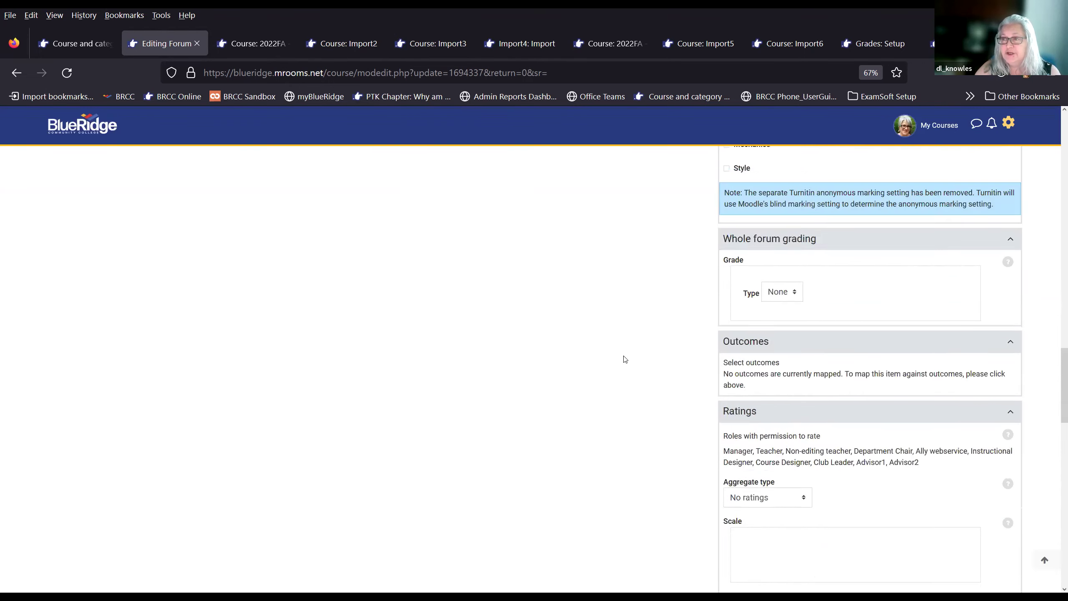
pyautogui.scroll(15, 651, 355)
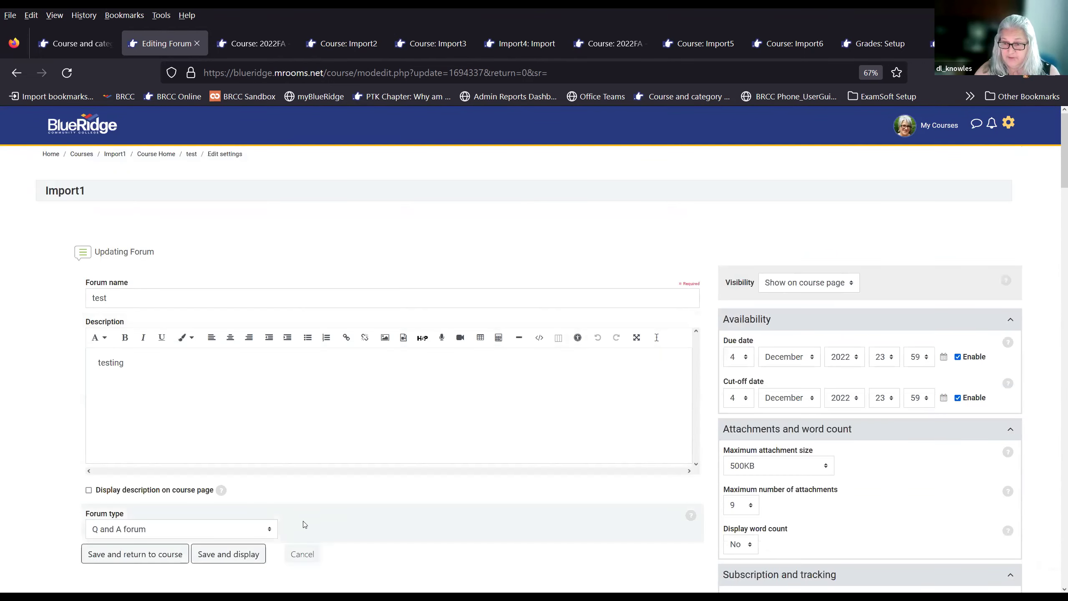
# Step: Review the forum's expanded settings again down to Activity completion, and cancel editing the forum
pyautogui.scroll(-2, 269, 509)
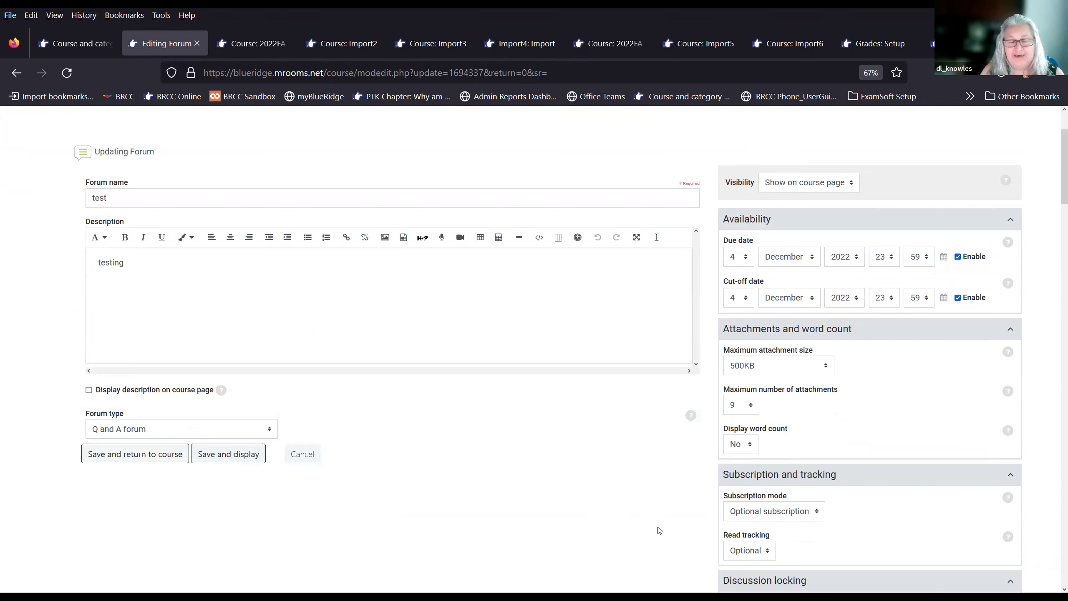
pyautogui.scroll(-10, 687, 497)
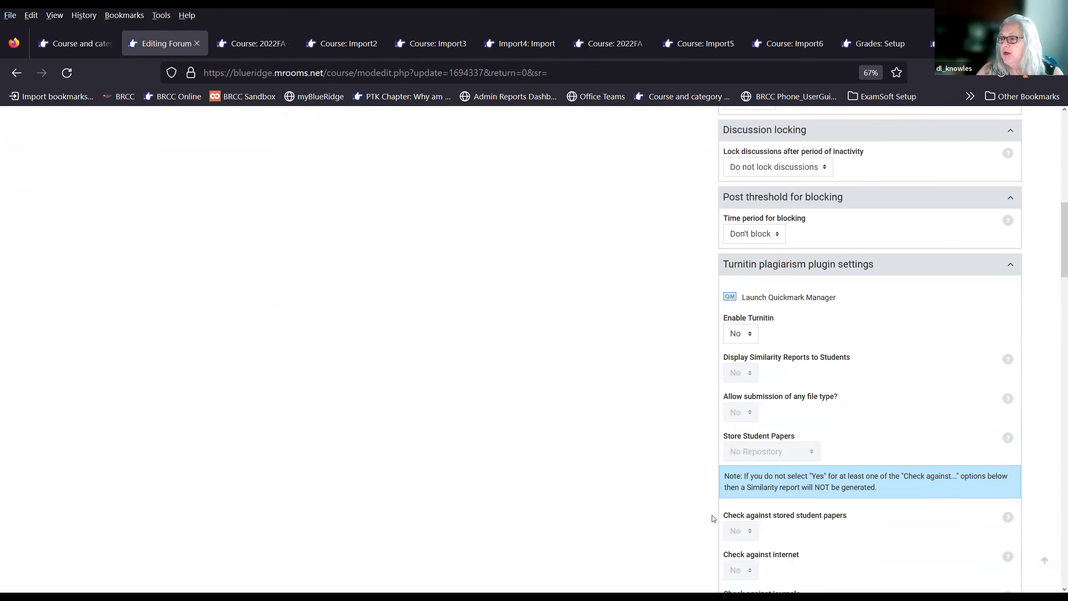
pyautogui.scroll(-20, 713, 518)
pyautogui.scroll(-7, 655, 517)
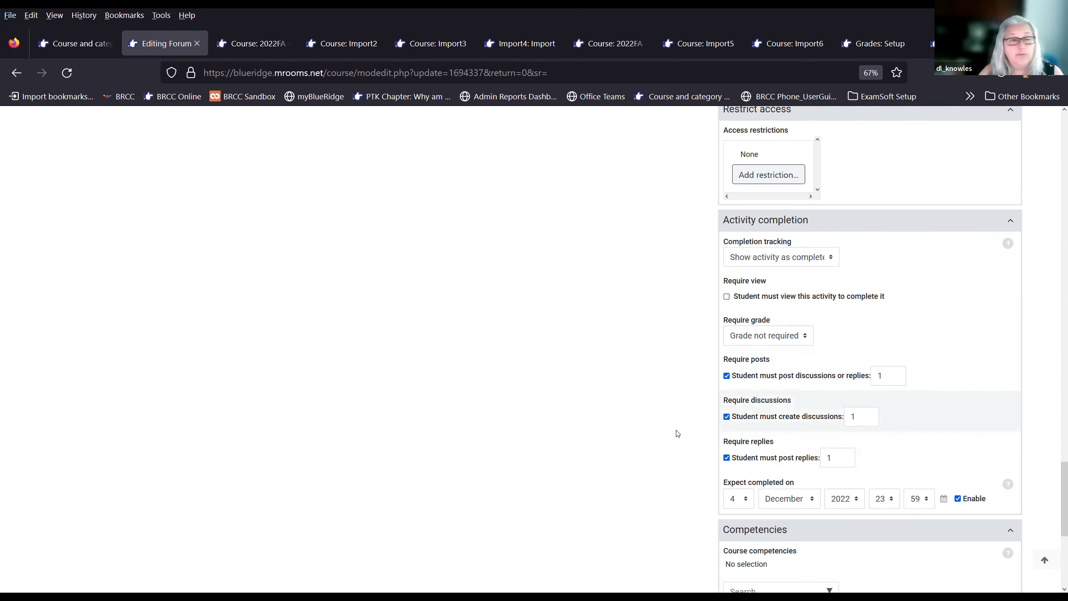
pyautogui.scroll(3, 326, 443)
pyautogui.scroll(15, 326, 442)
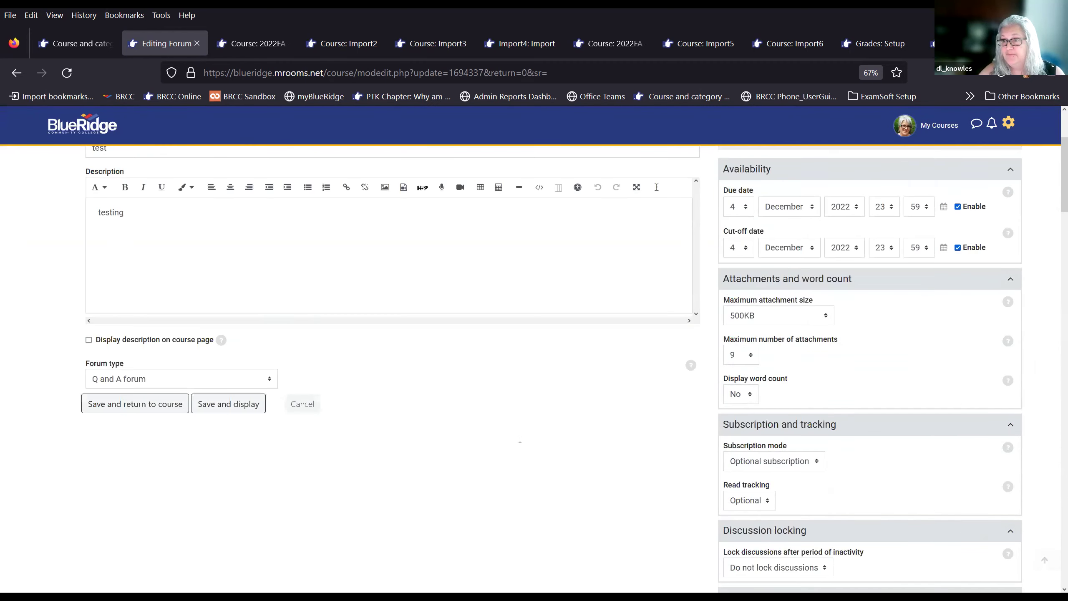
pyautogui.scroll(3, 520, 438)
pyautogui.click(302, 554)
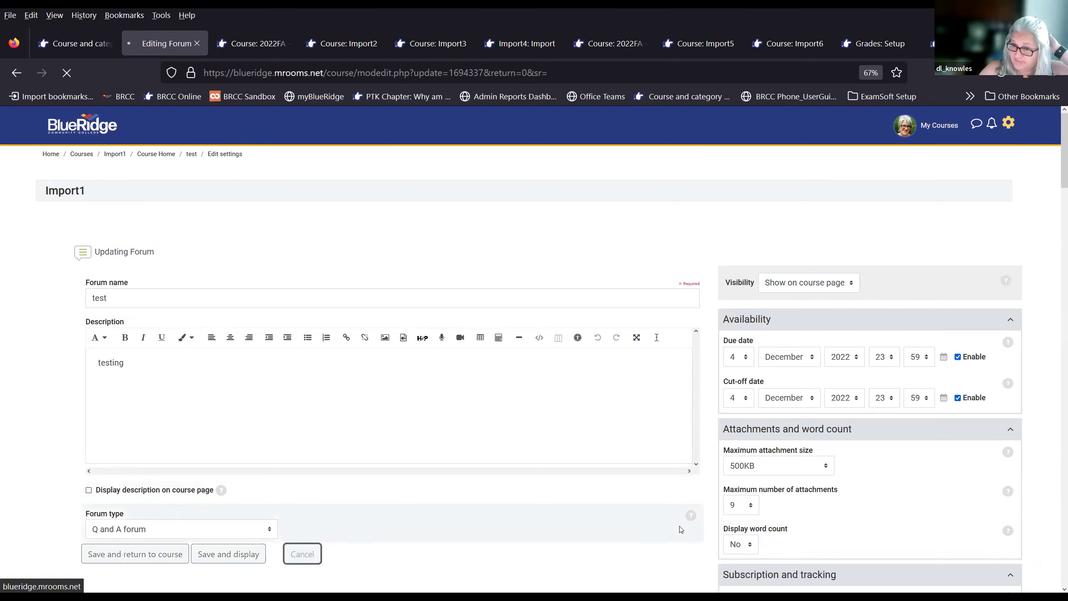